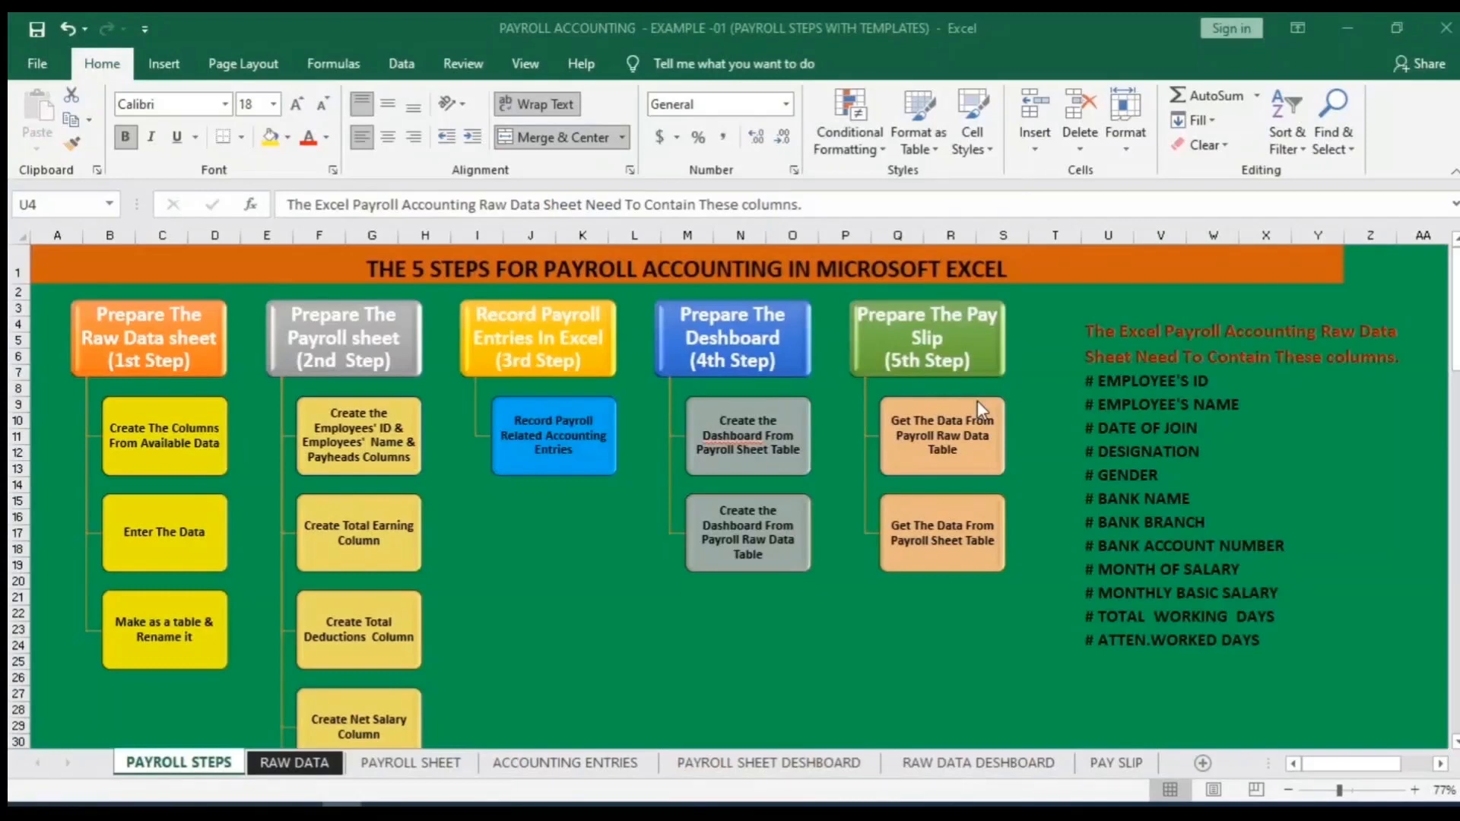
Review the RAW DATA and PAYROLL SHEET tables alongside the blank PAY SLIP sheet
click(319, 753)
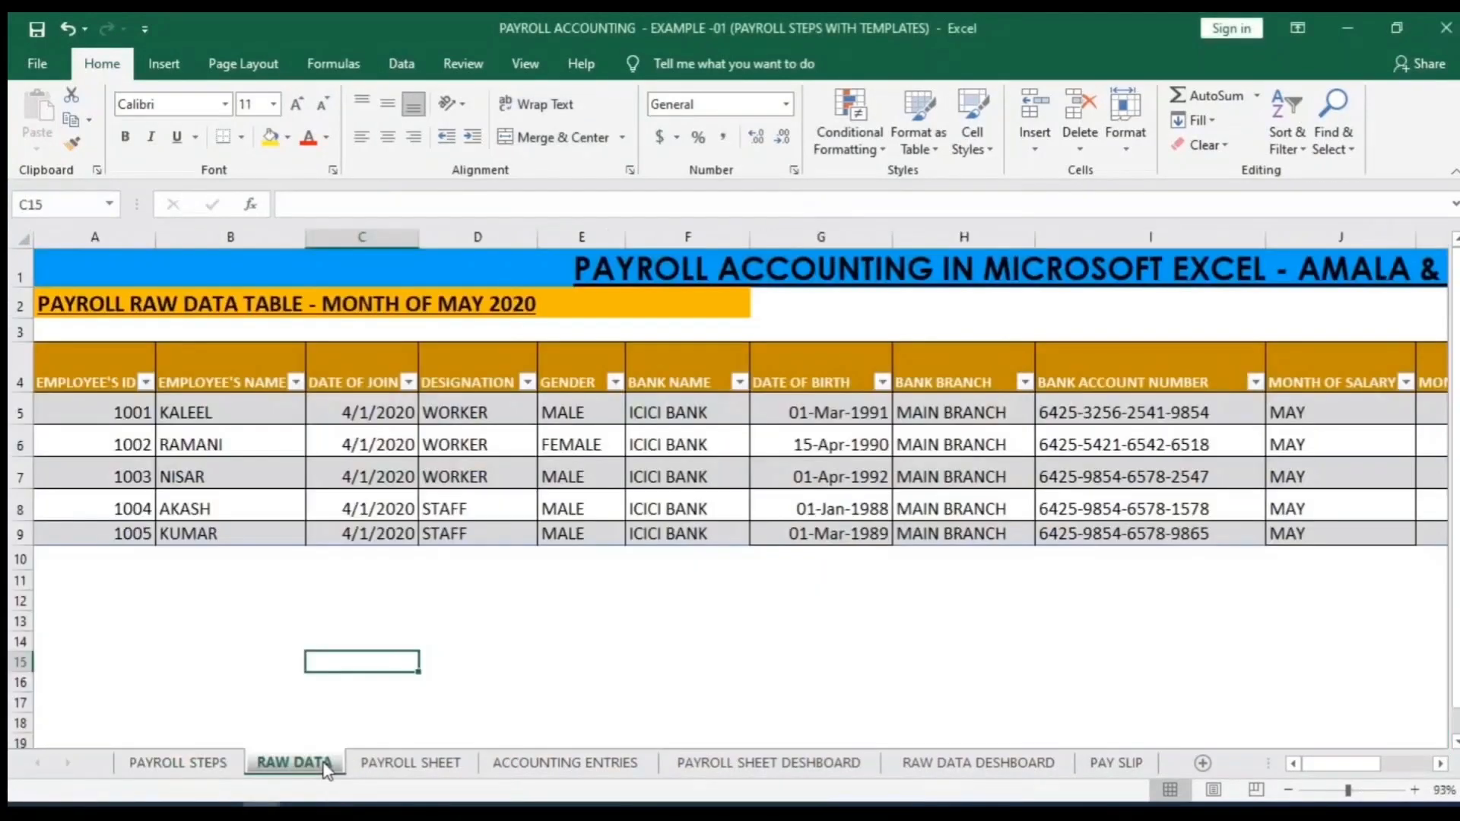
click(412, 763)
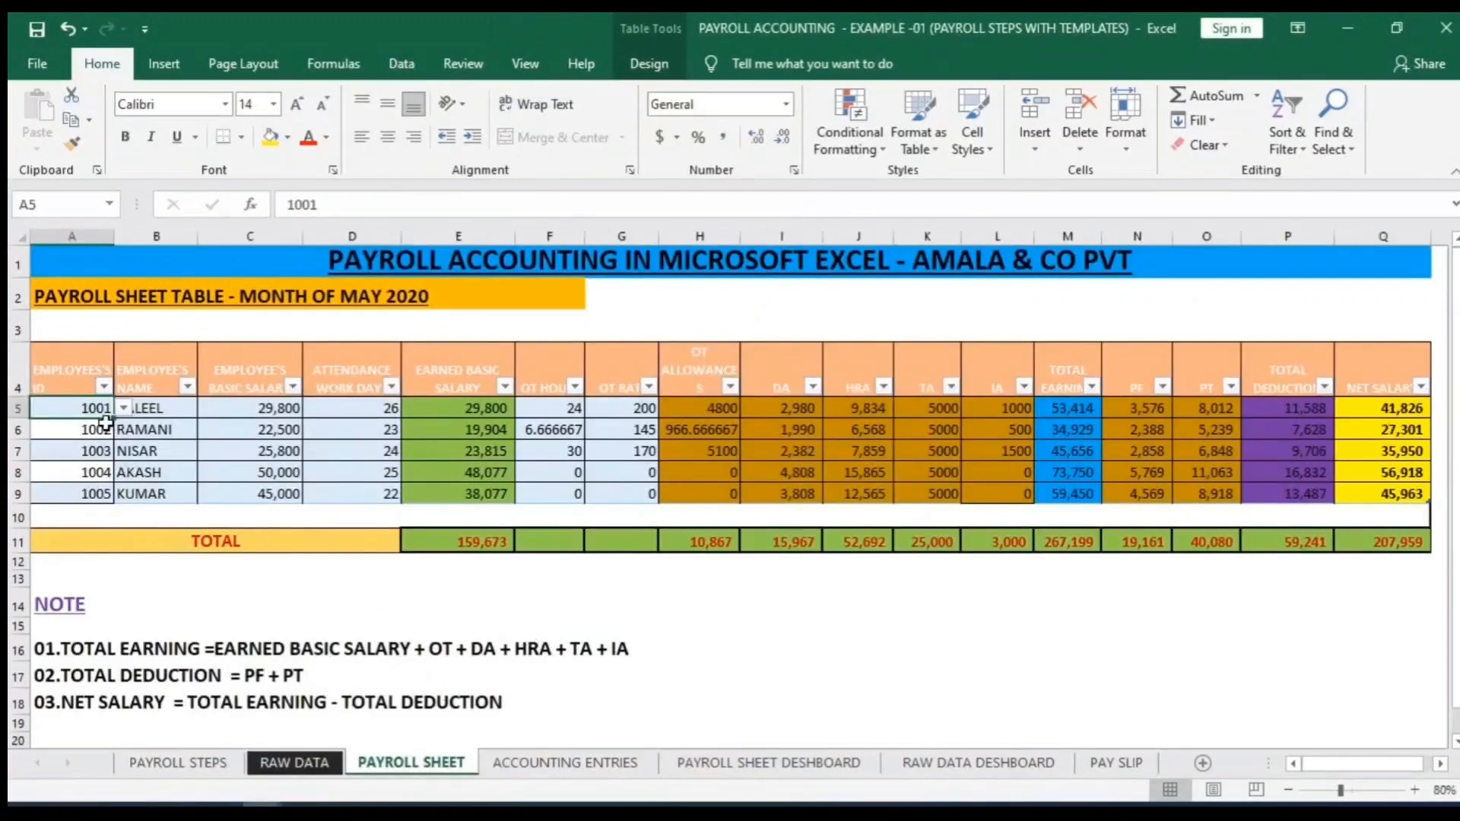
click(335, 762)
click(398, 765)
click(323, 765)
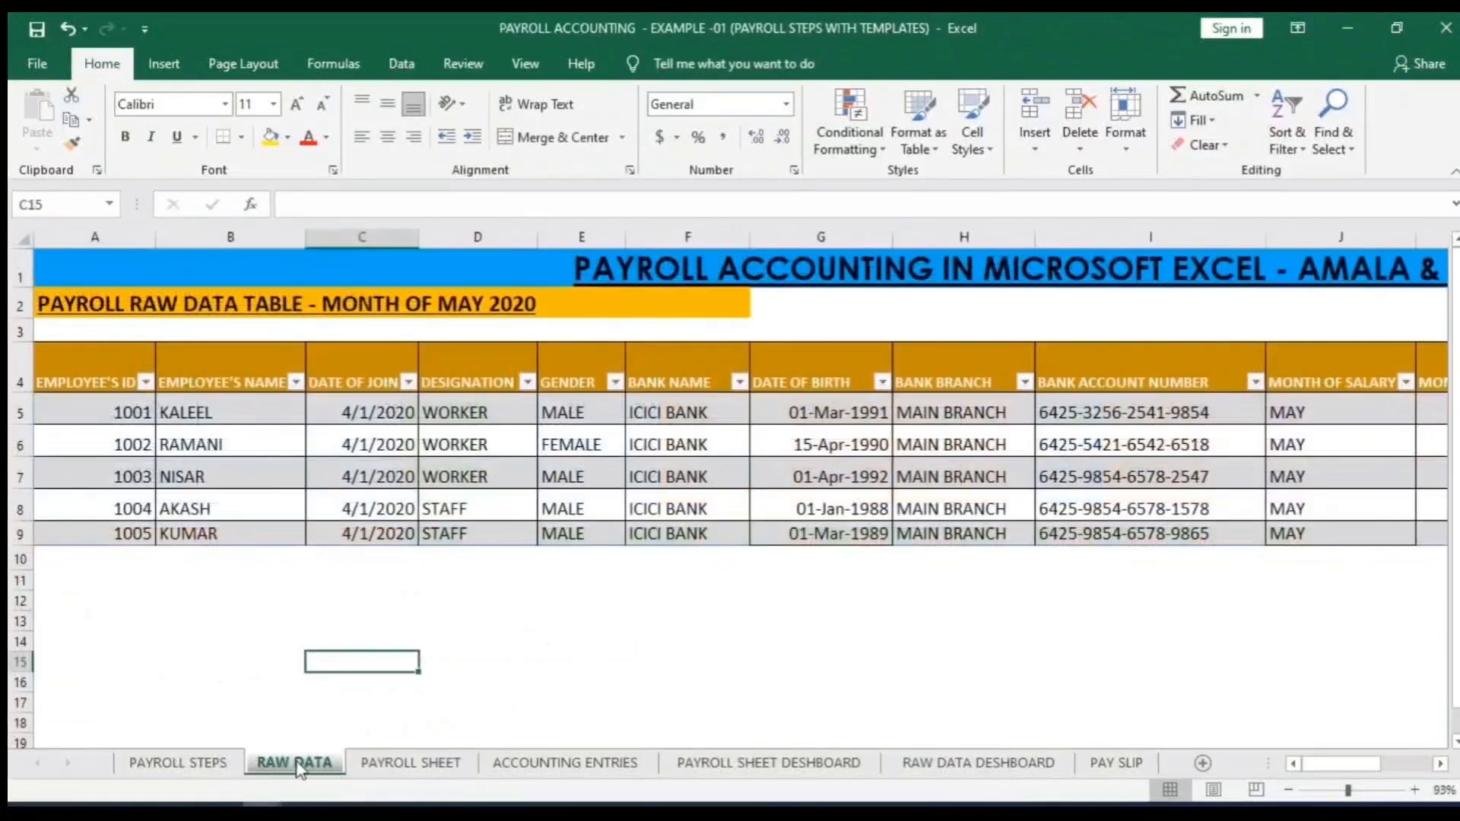
click(428, 765)
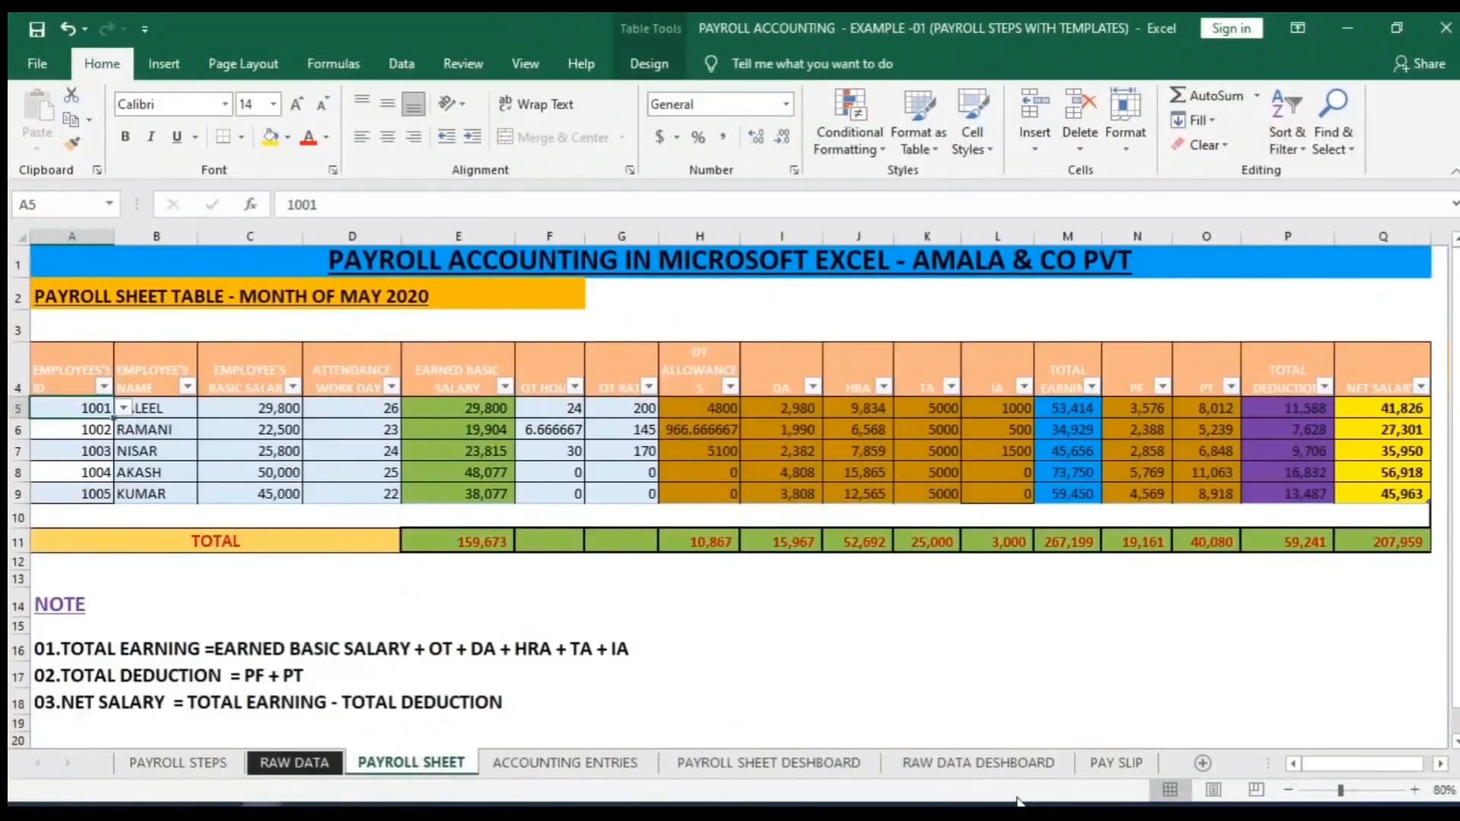
click(1114, 765)
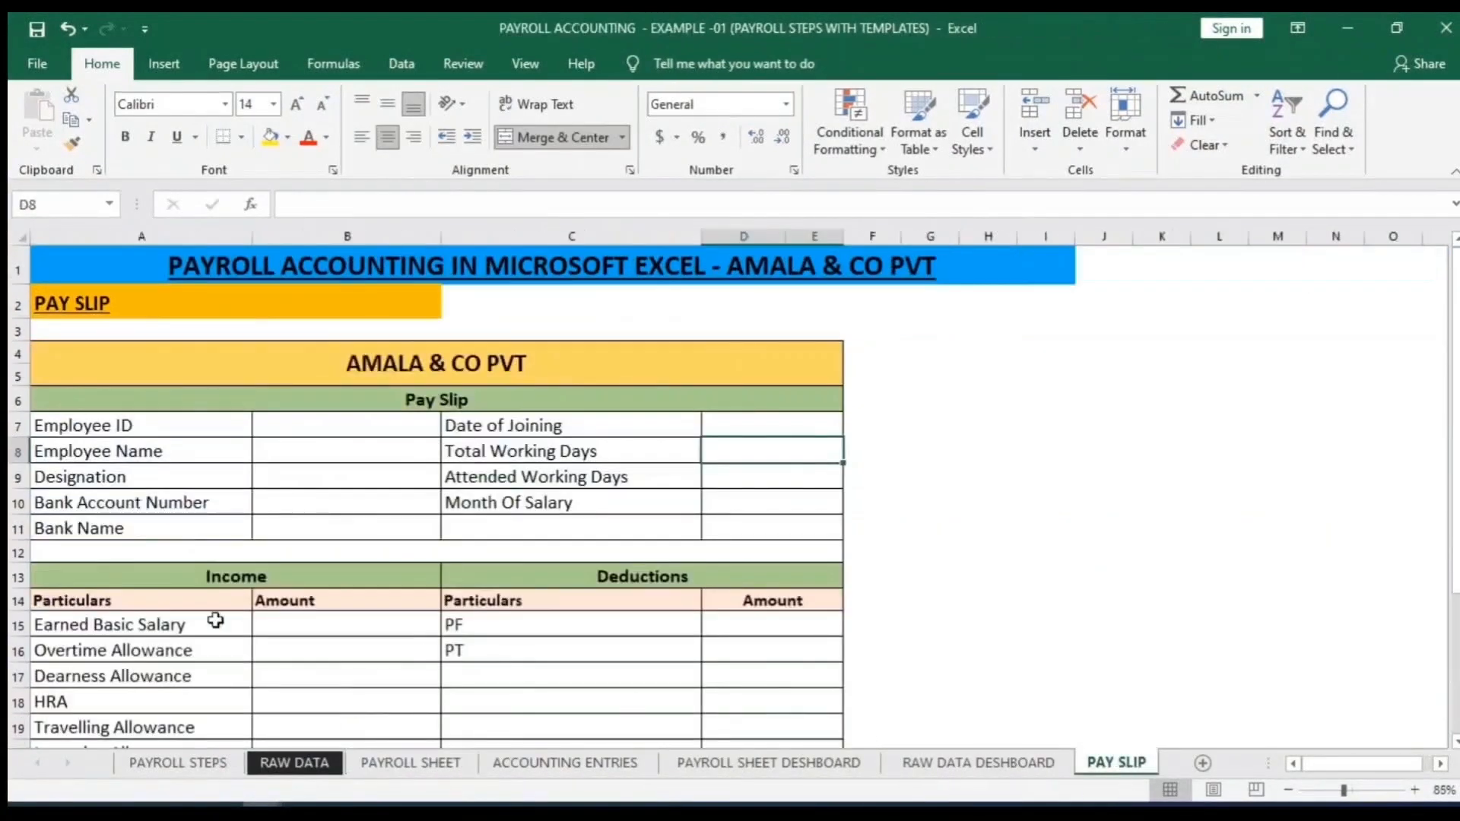
click(333, 764)
click(395, 764)
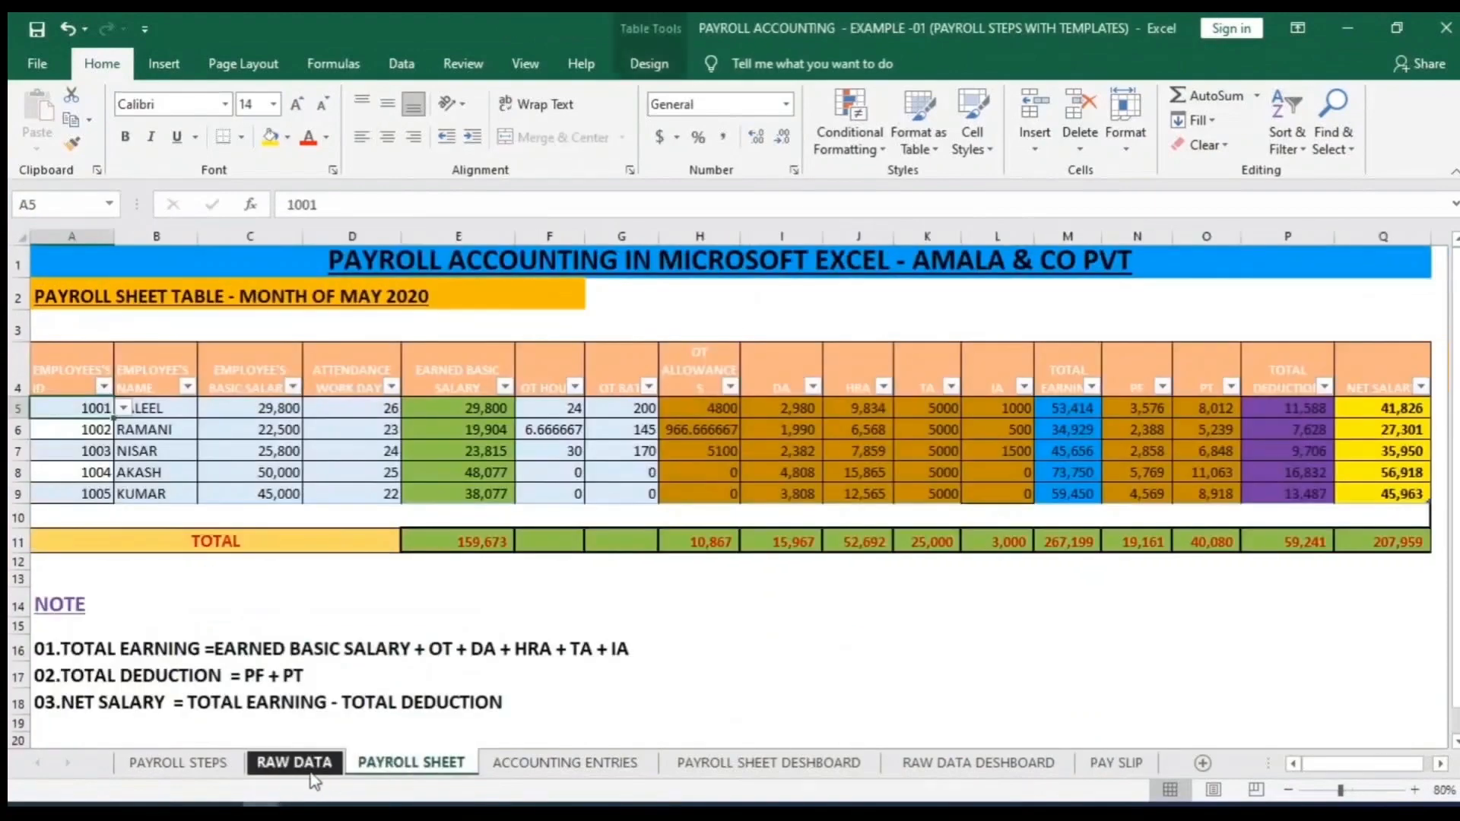
click(312, 764)
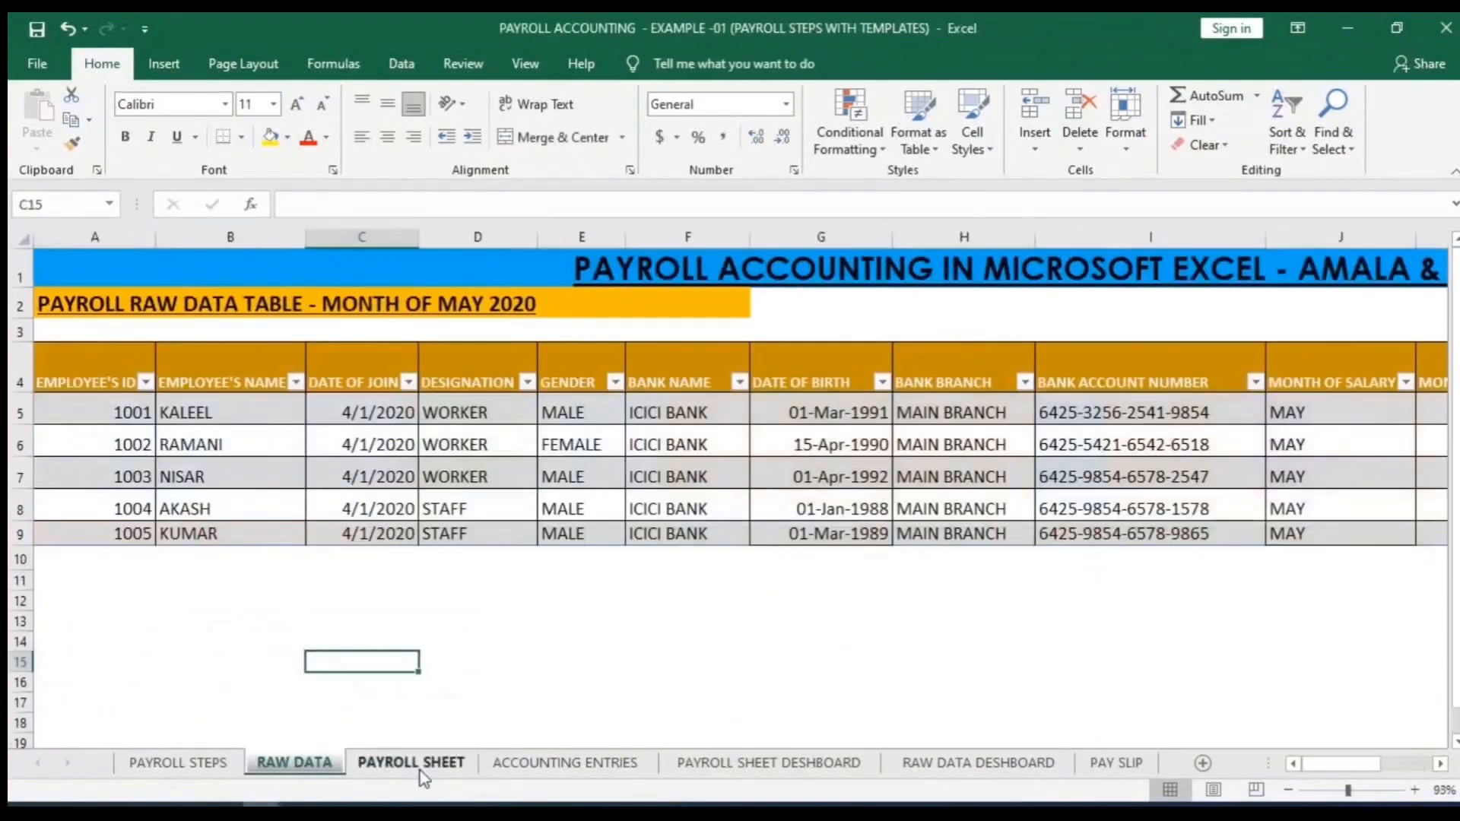
Examine the pay slip template from employee details to signatures, along with the RAW DATA and PAYROLL SHEET tables that supply its fields
click(1133, 764)
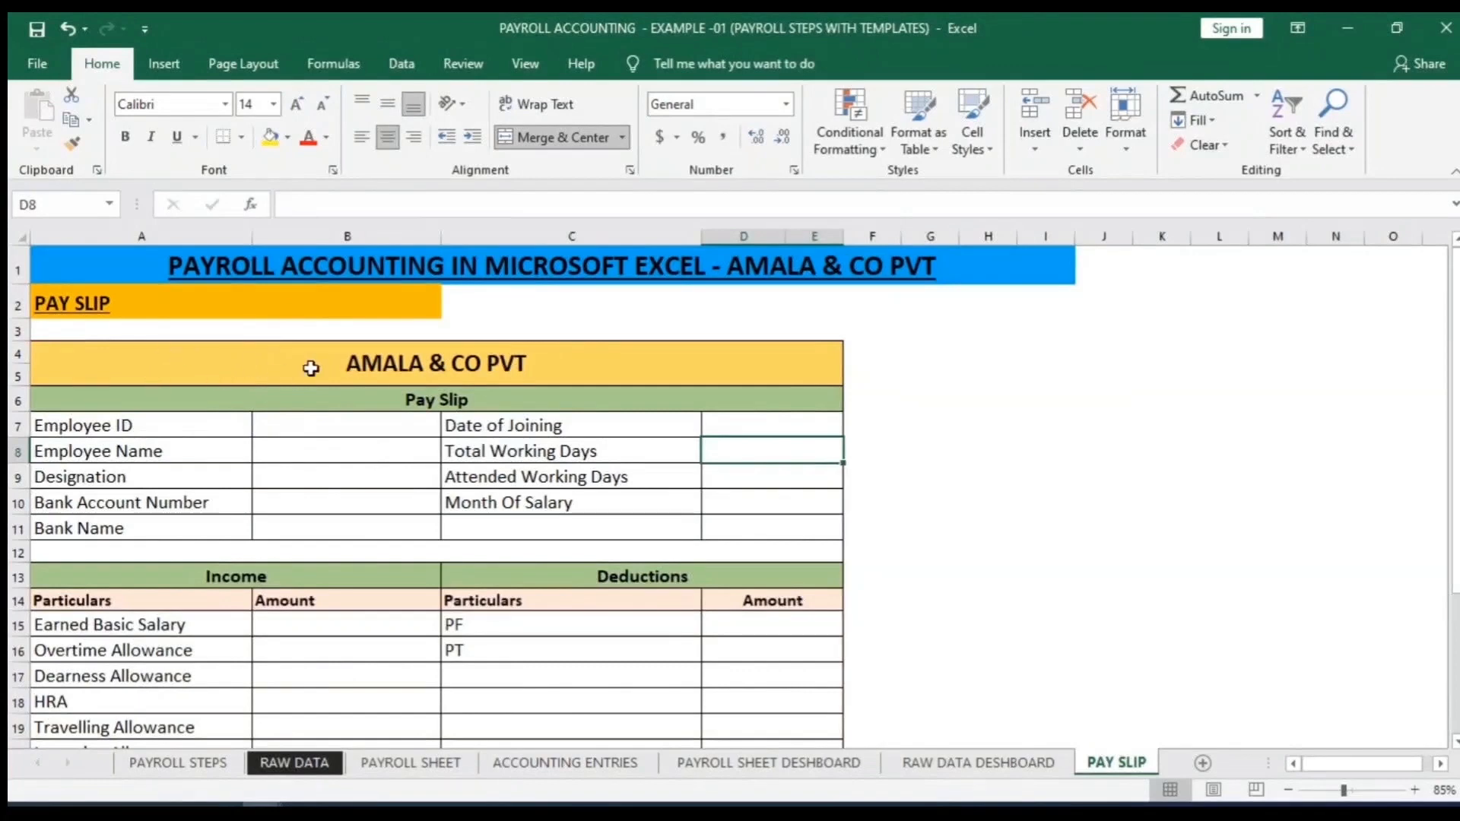
scroll(130, 459, down, 1)
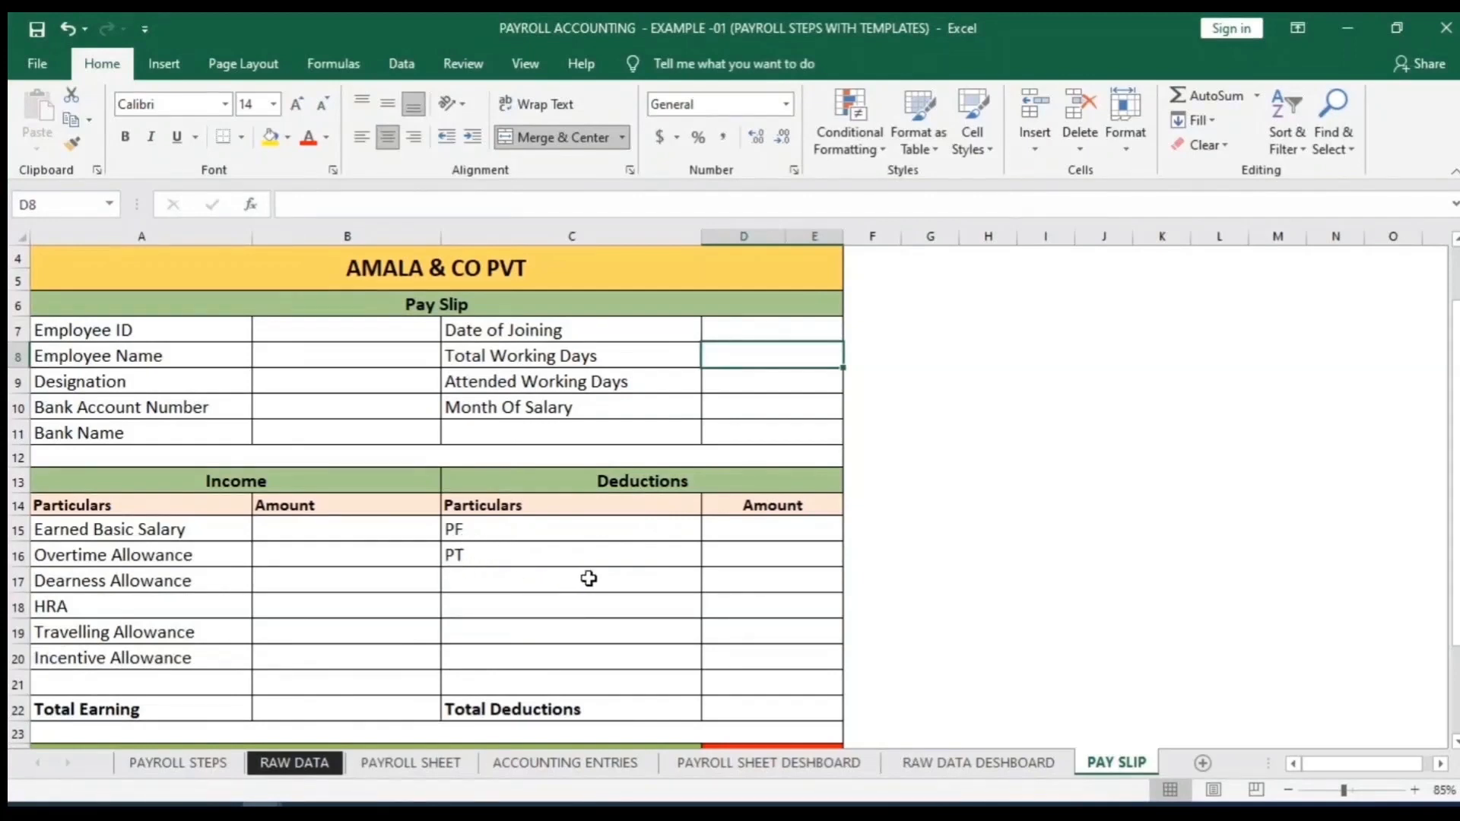
scroll(730, 714, down, 2)
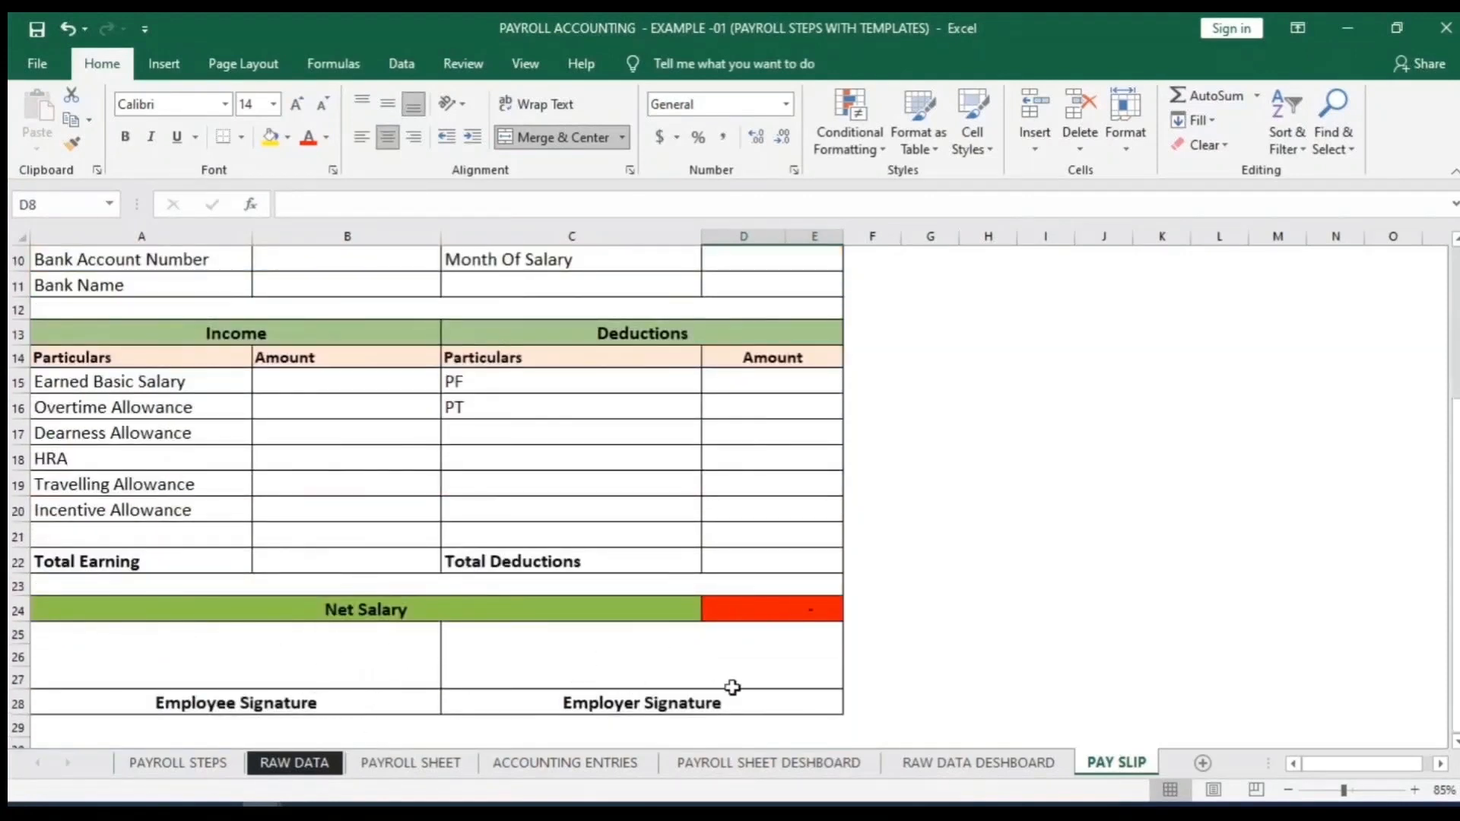
scroll(306, 636, down, 2)
scroll(746, 641, up, 5)
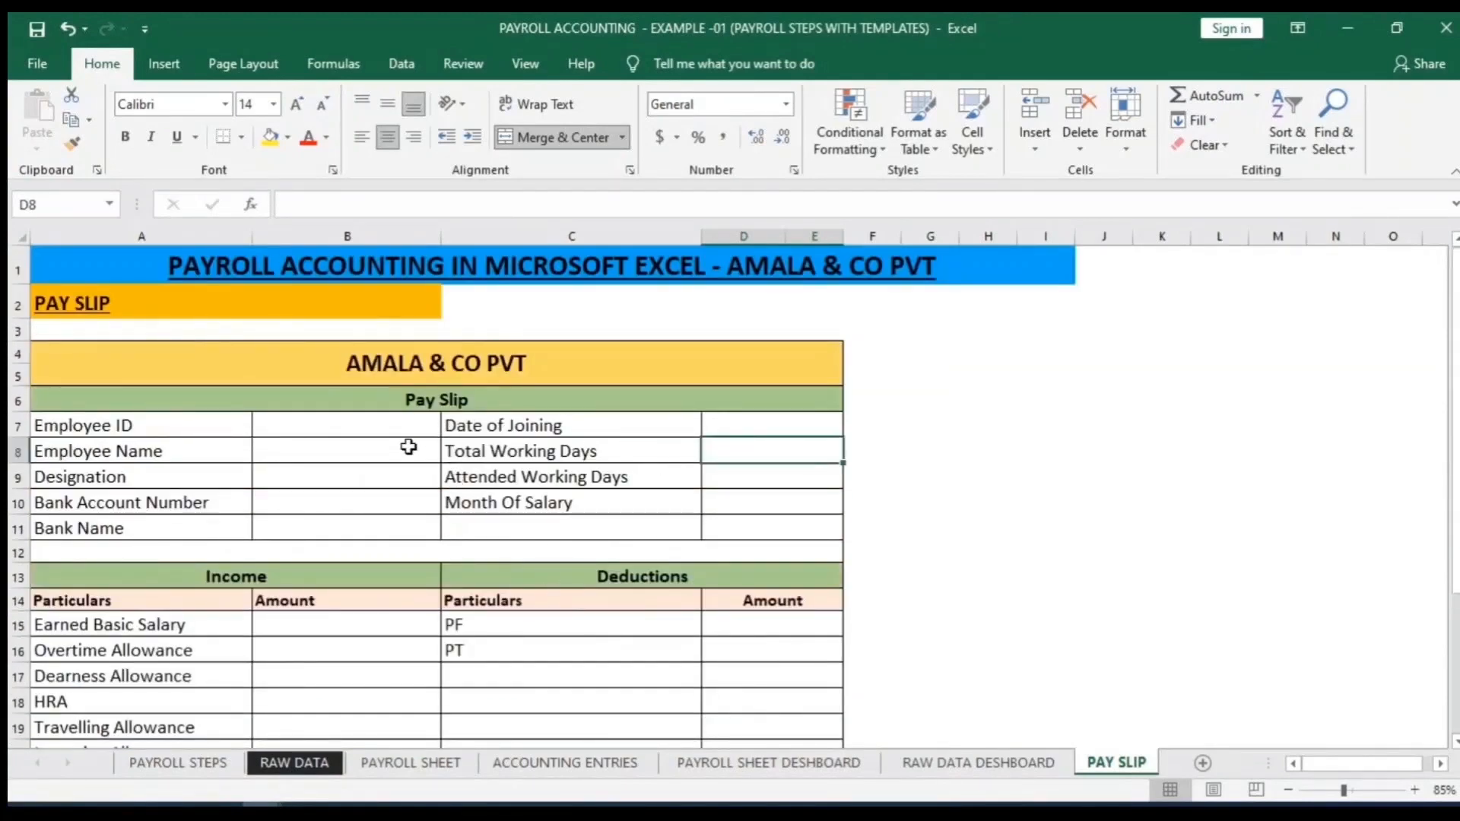
click(294, 764)
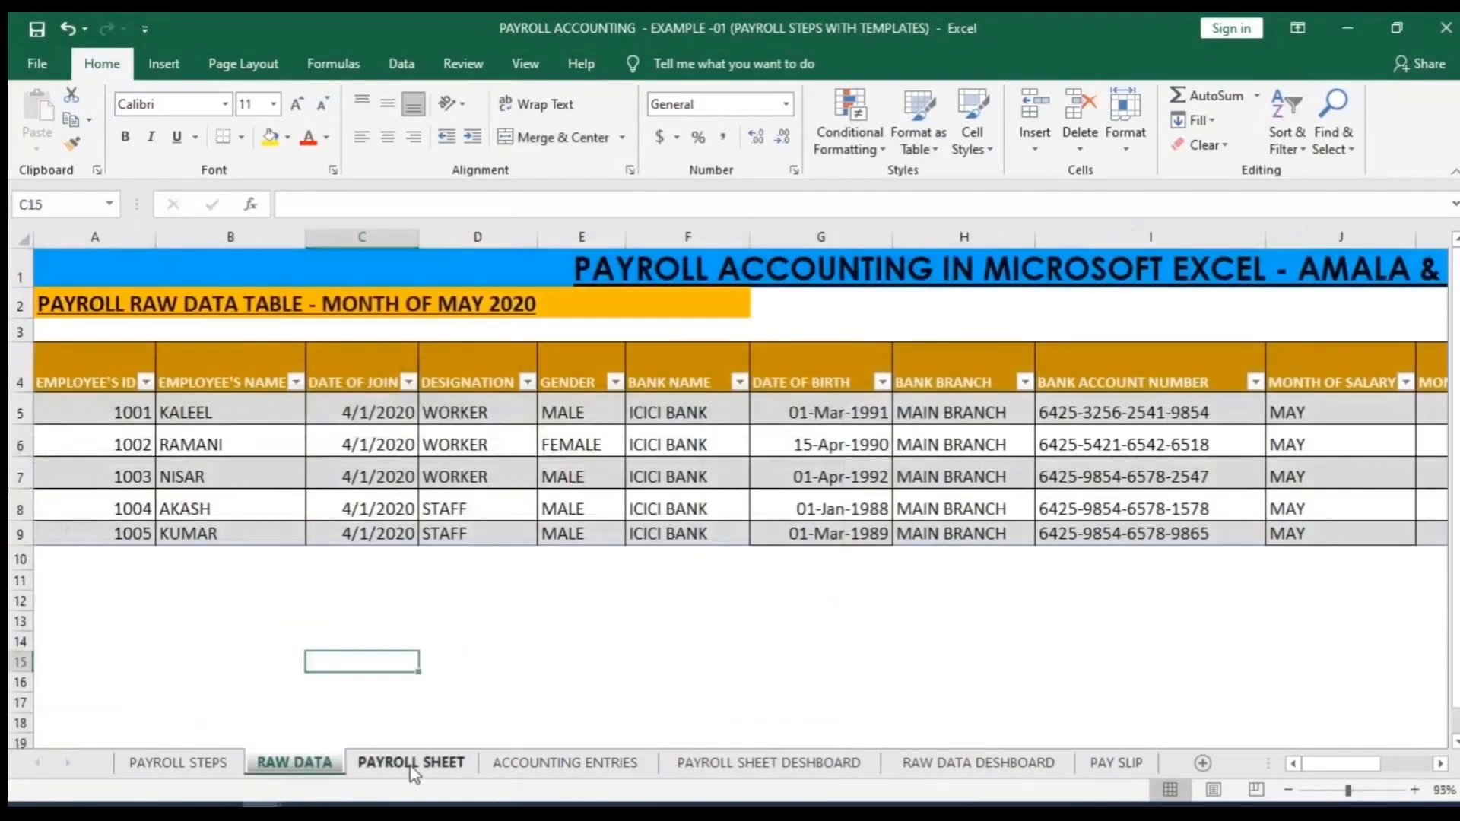
click(411, 764)
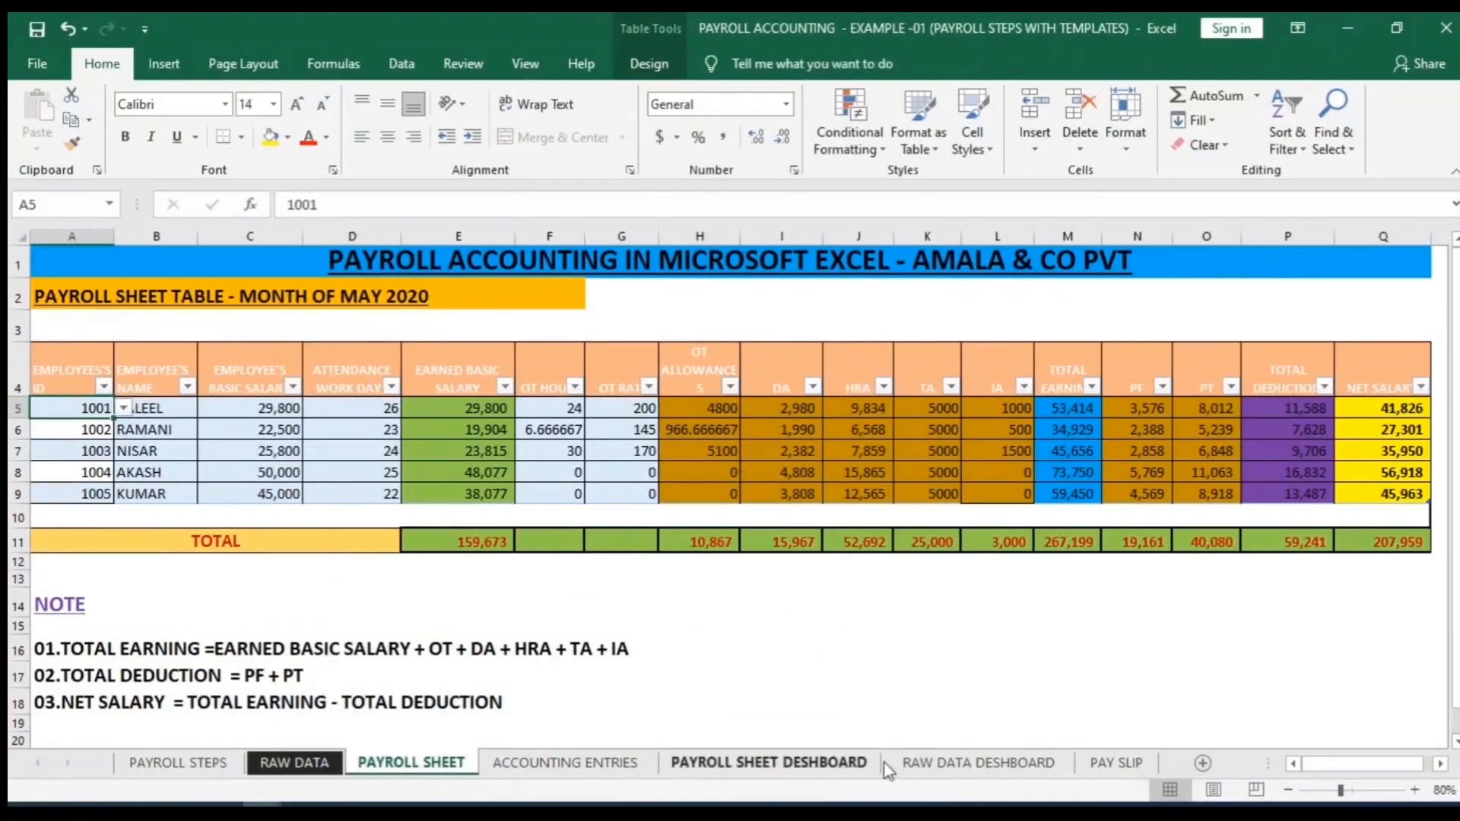
click(1116, 763)
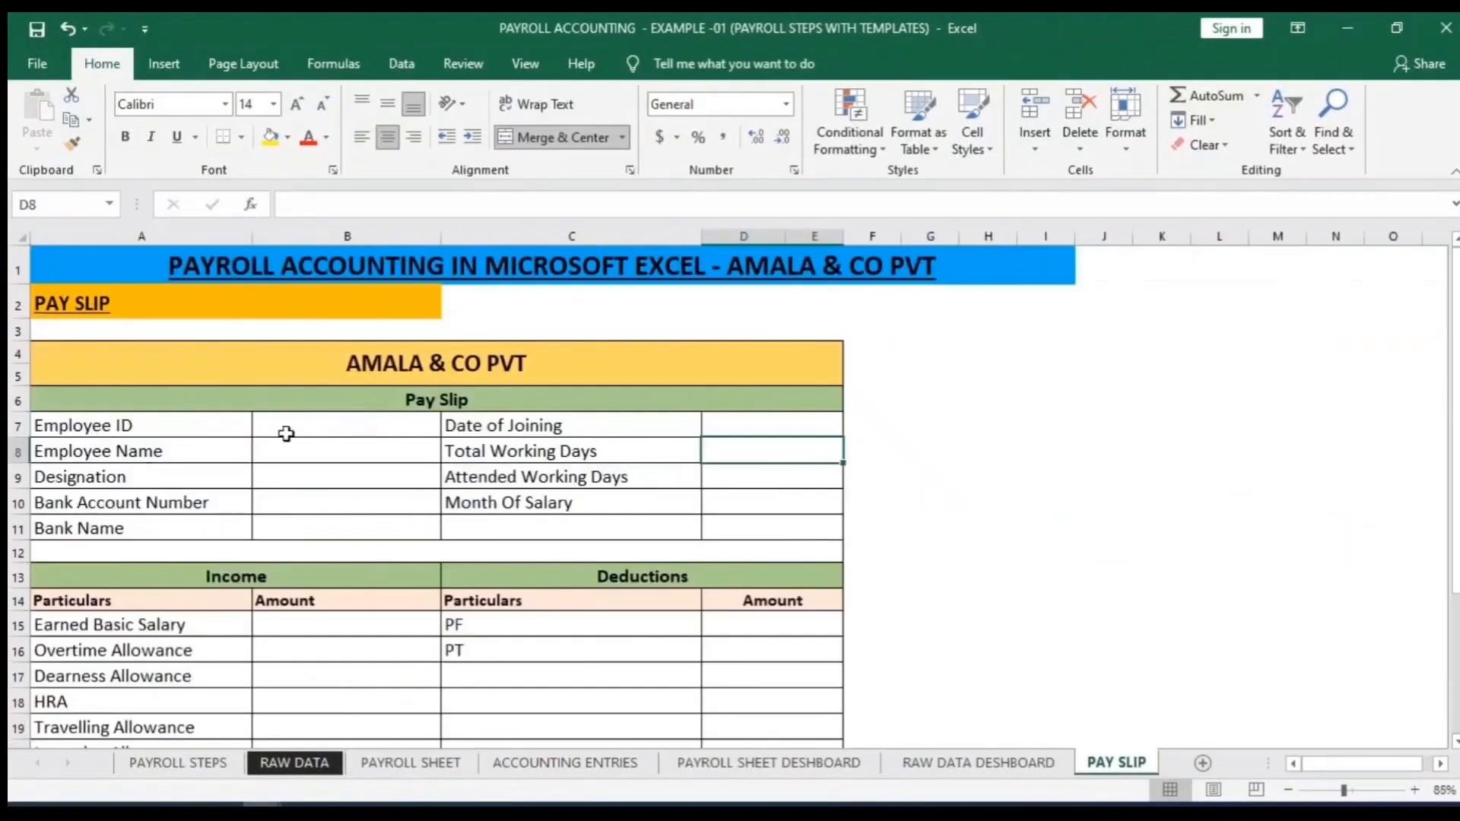
Add list data validation to the pay slip's Employee ID cell B7, using 'RAW DATA'!$A$5:$A$9 as the source
click(359, 424)
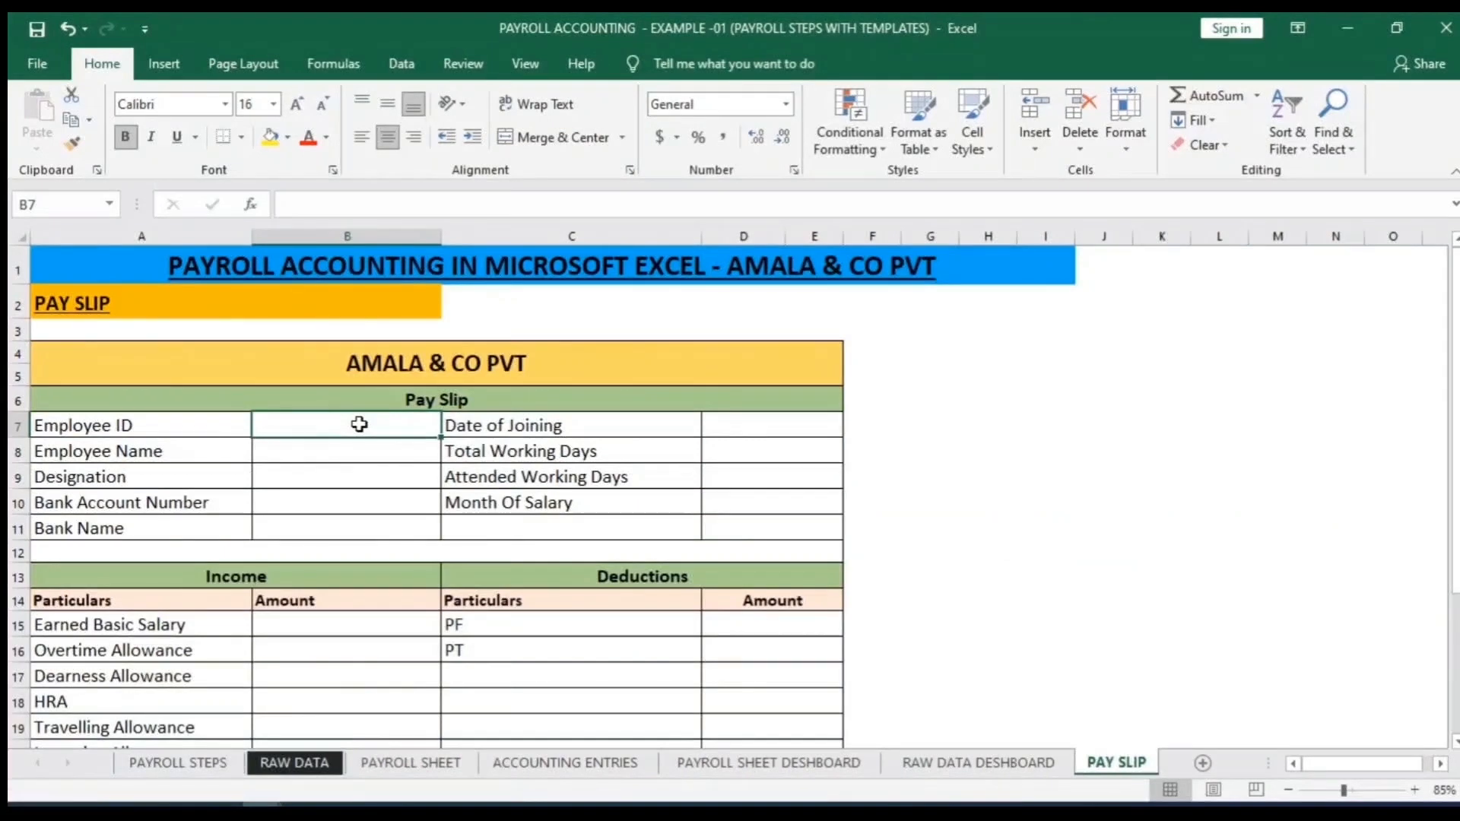
click(315, 764)
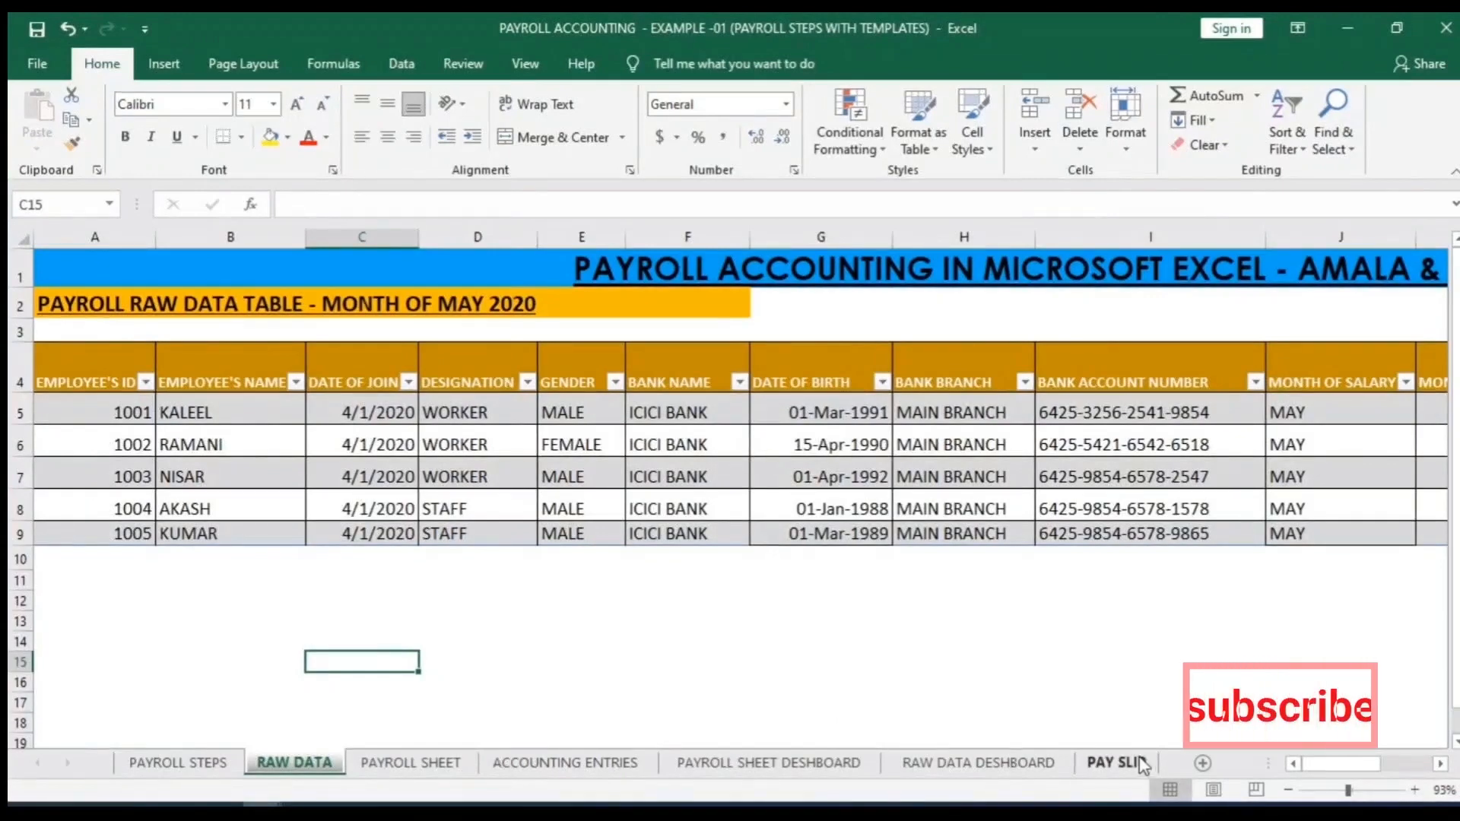
click(1116, 763)
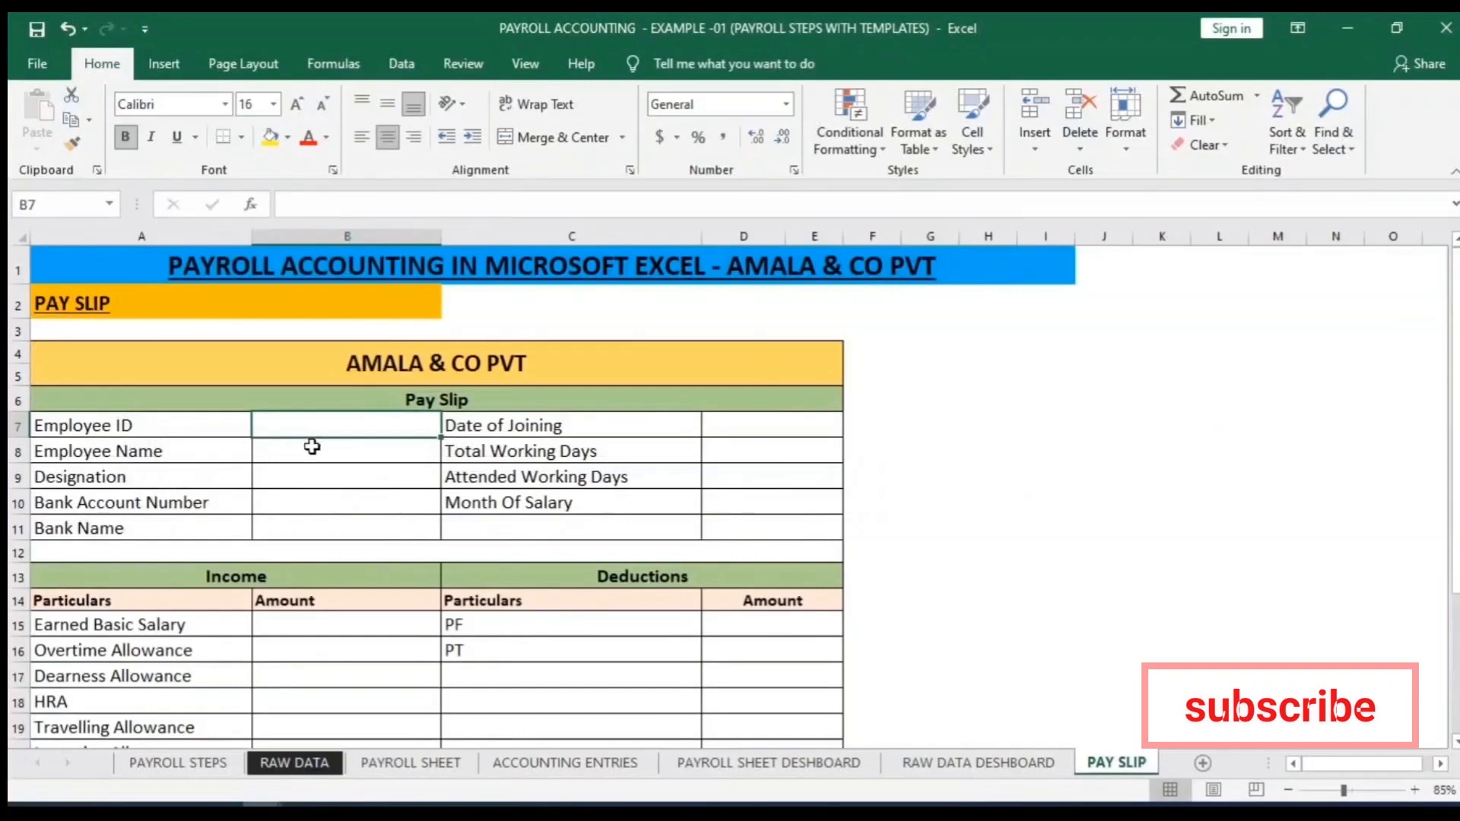
click(413, 70)
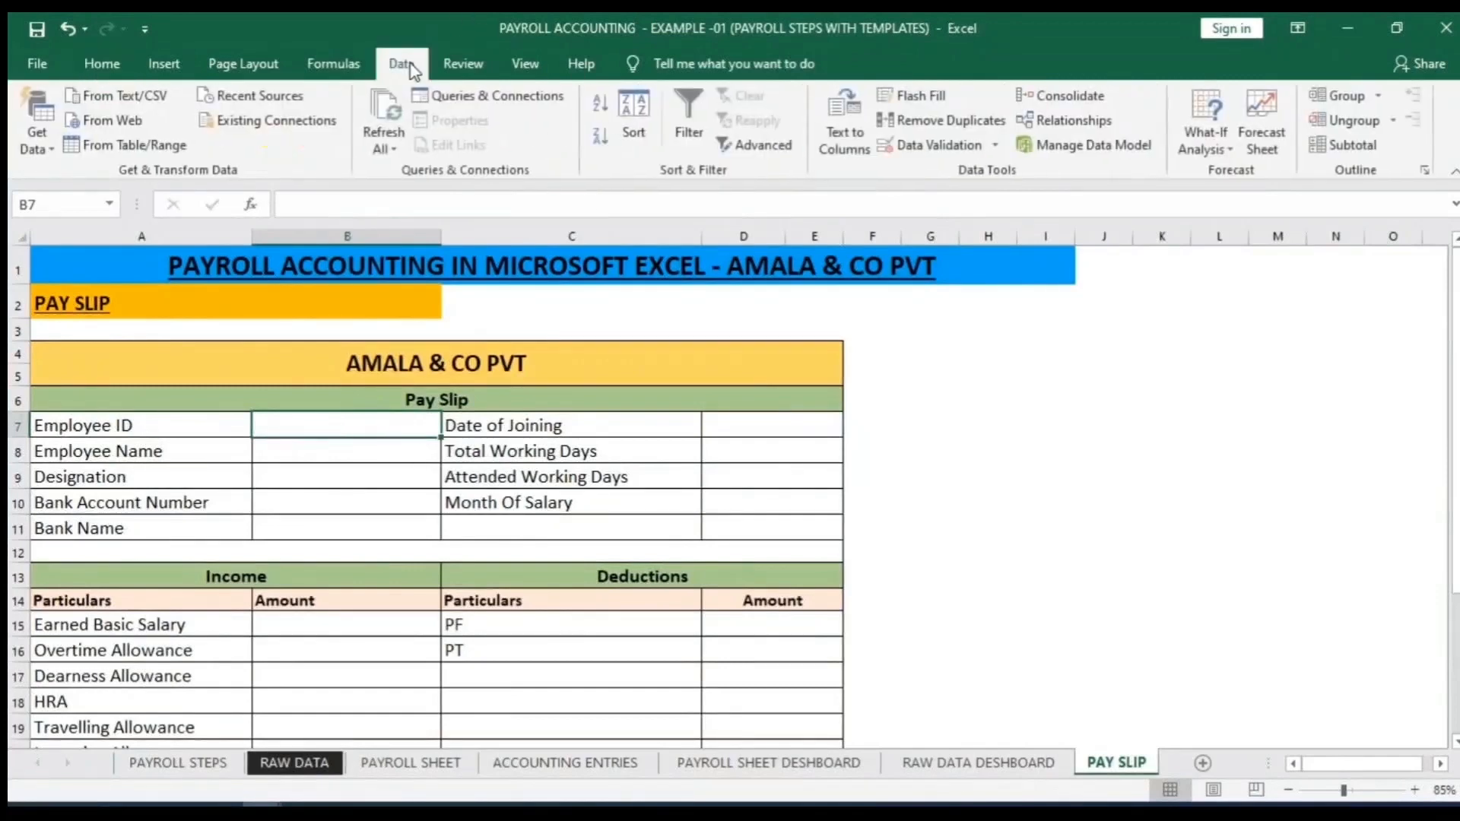
click(943, 148)
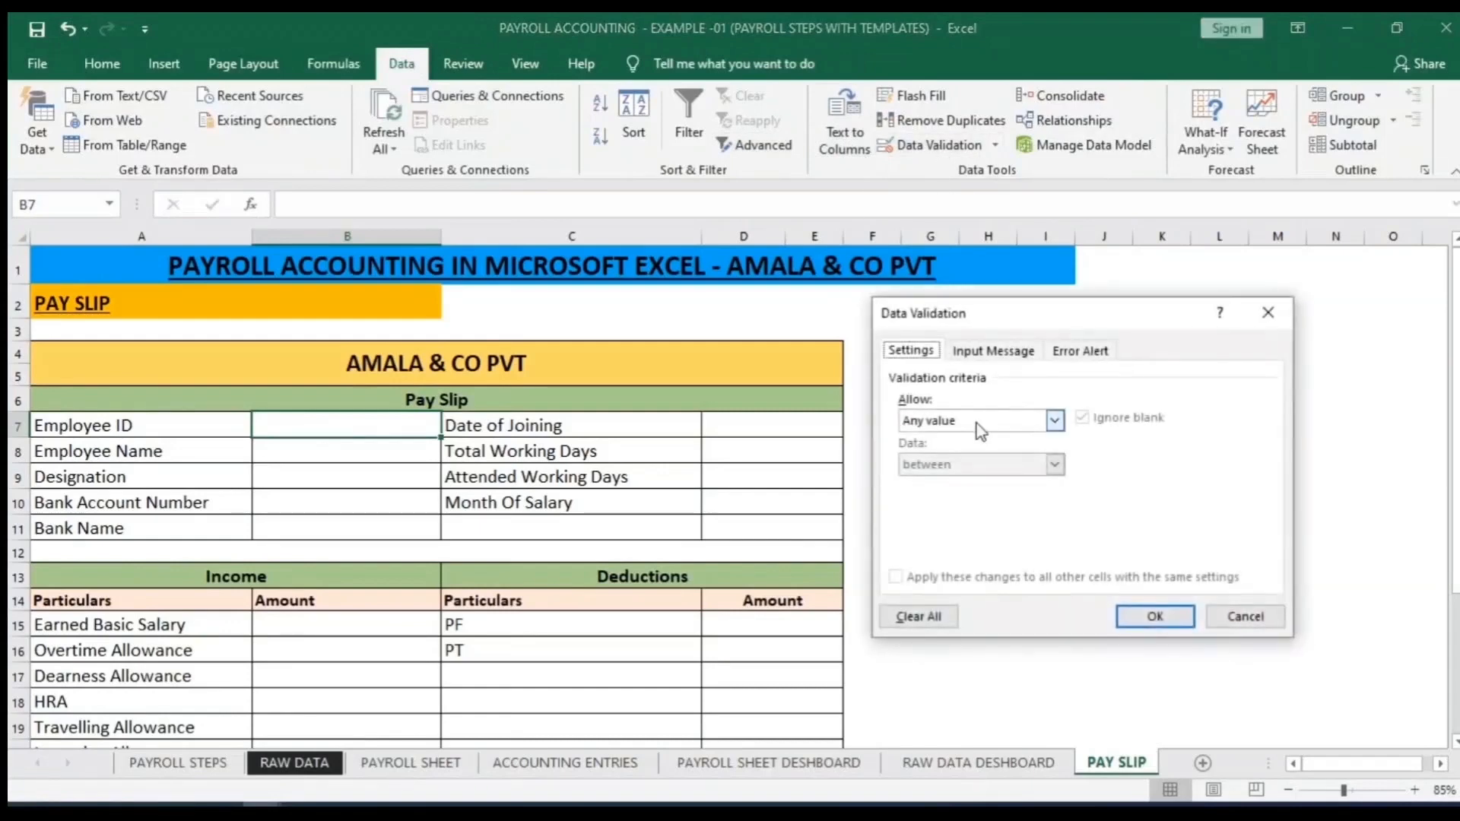
click(1054, 420)
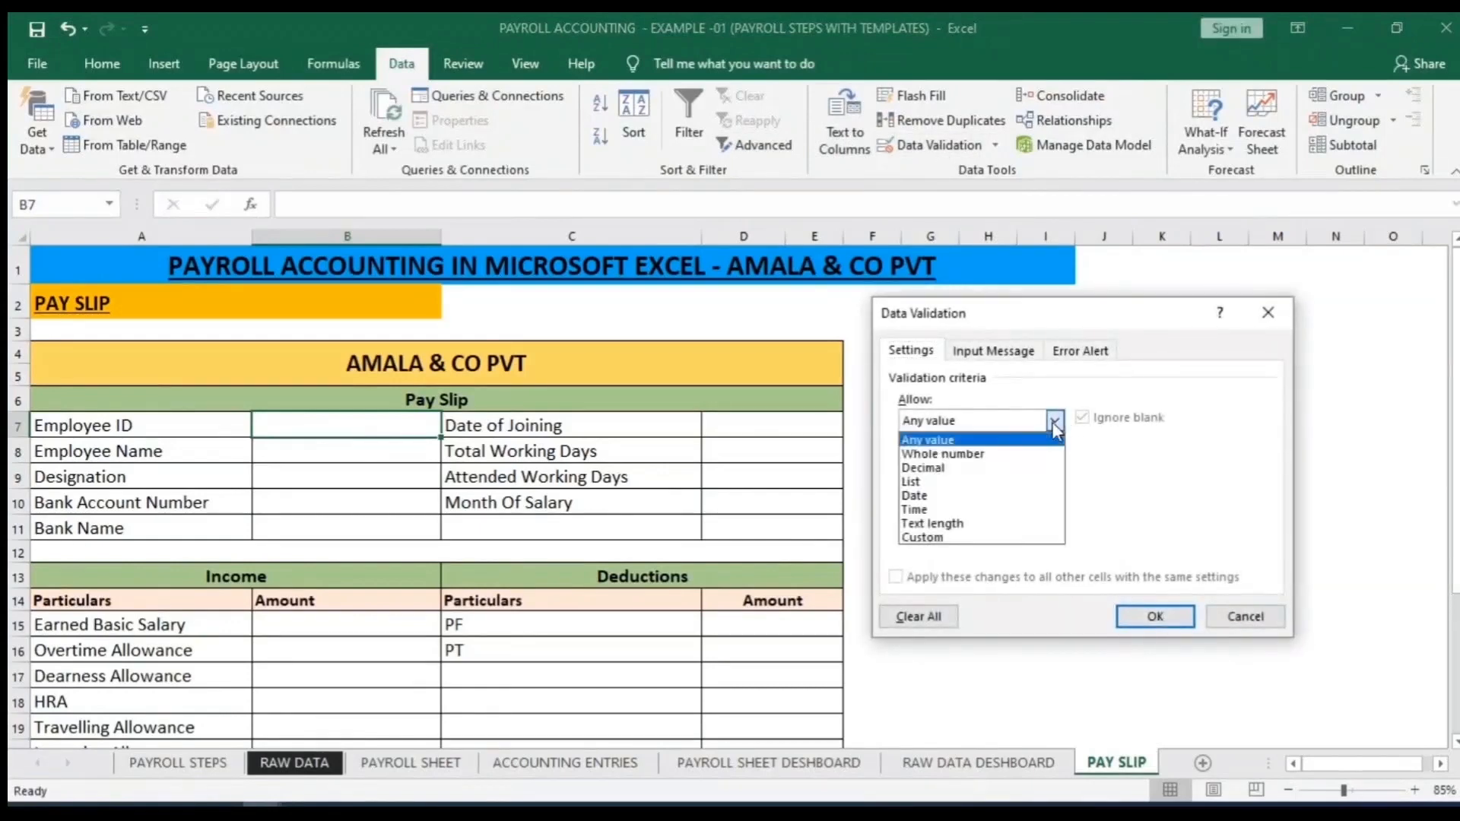
click(981, 485)
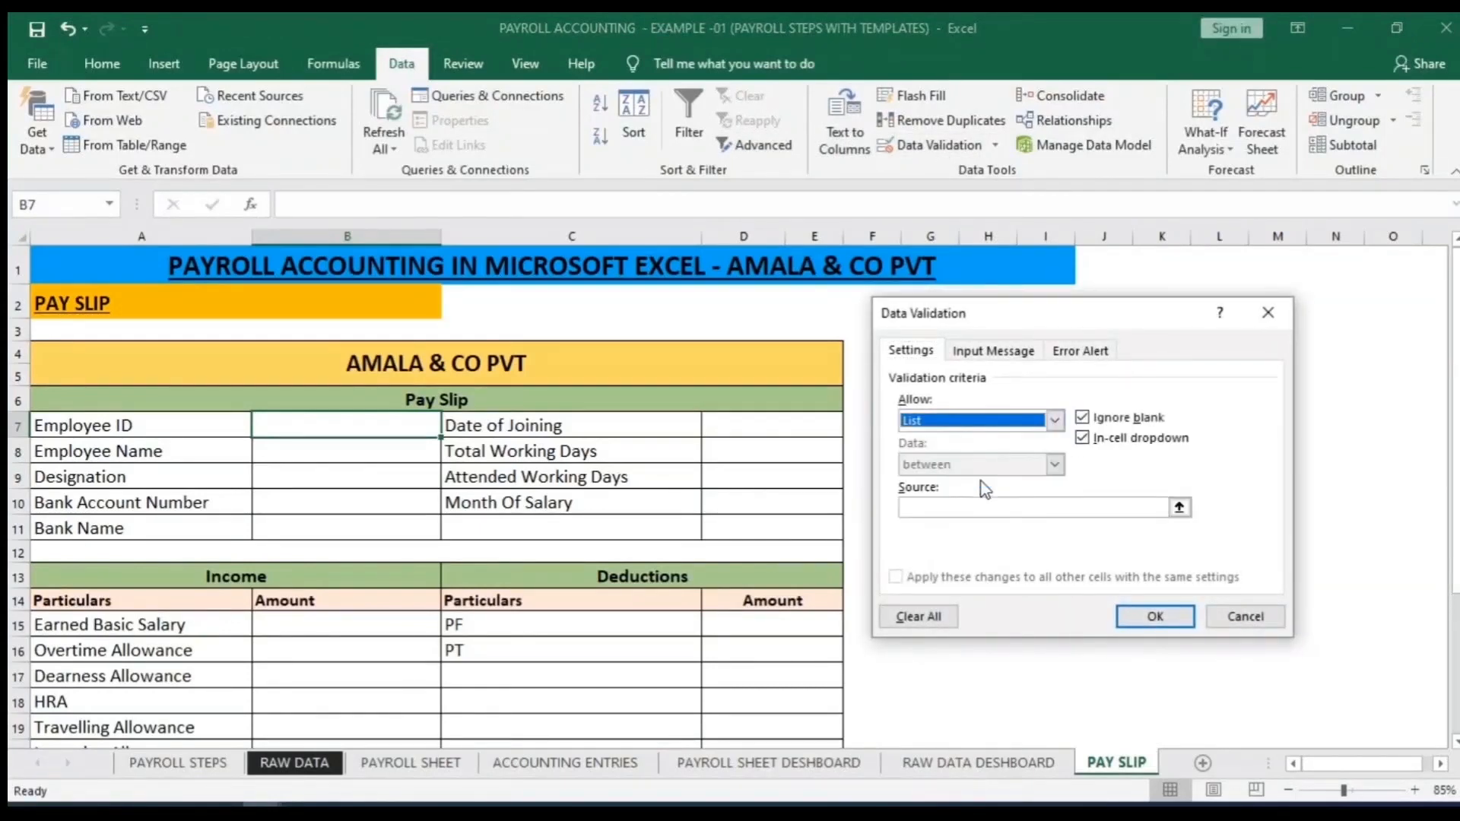
click(1179, 507)
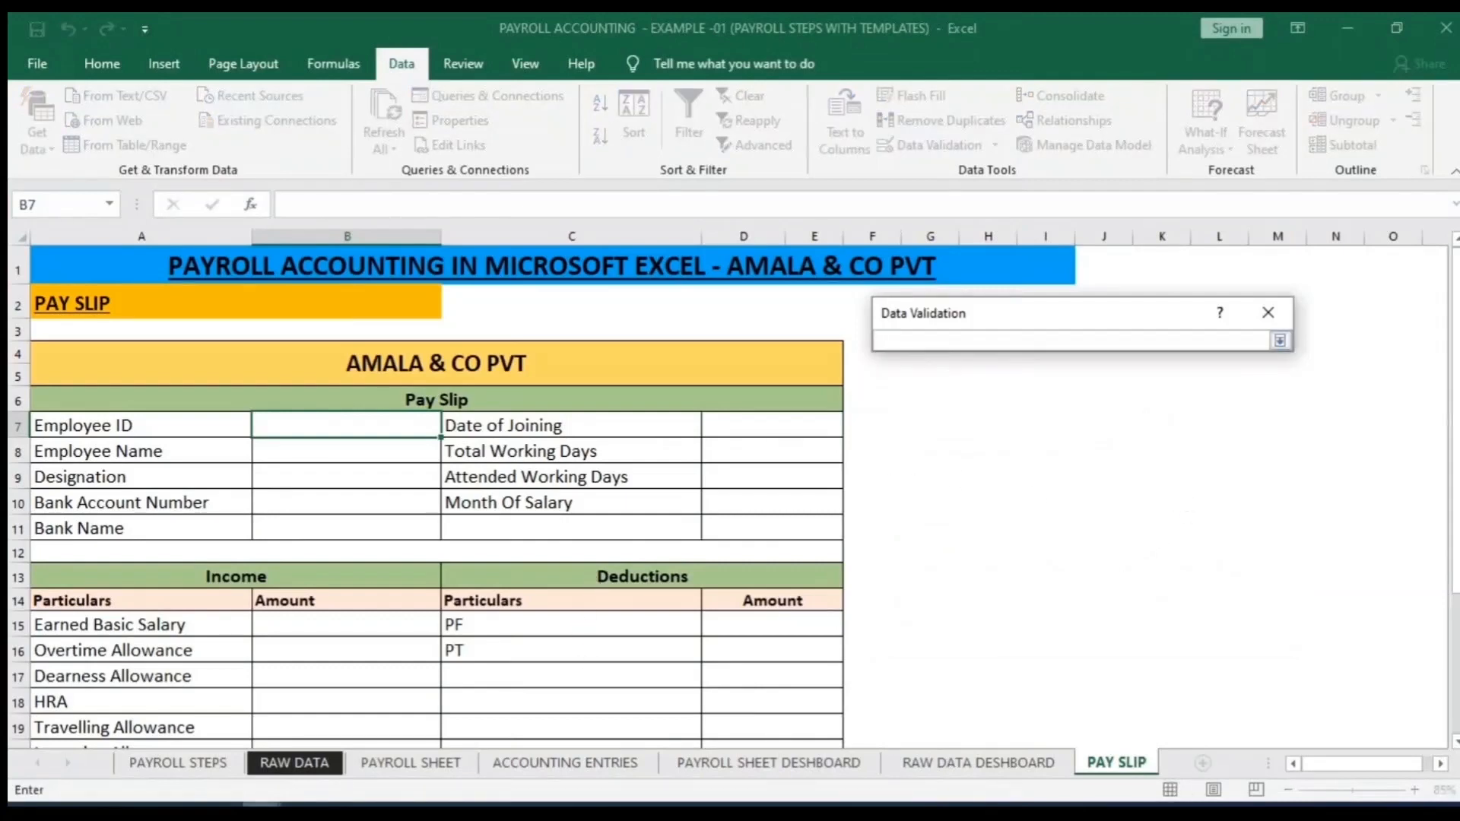
click(285, 764)
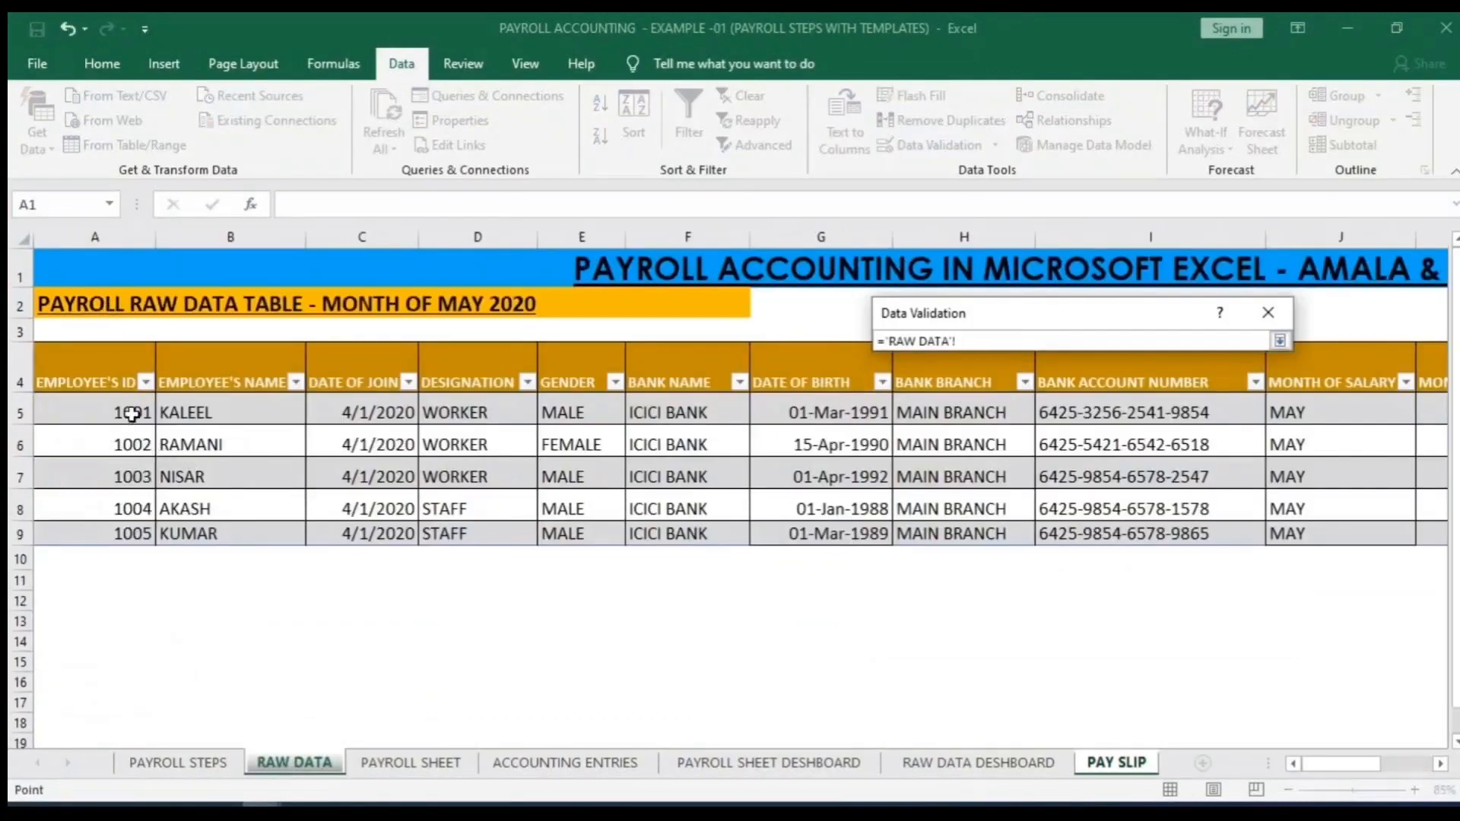
drag(130, 411, 126, 532)
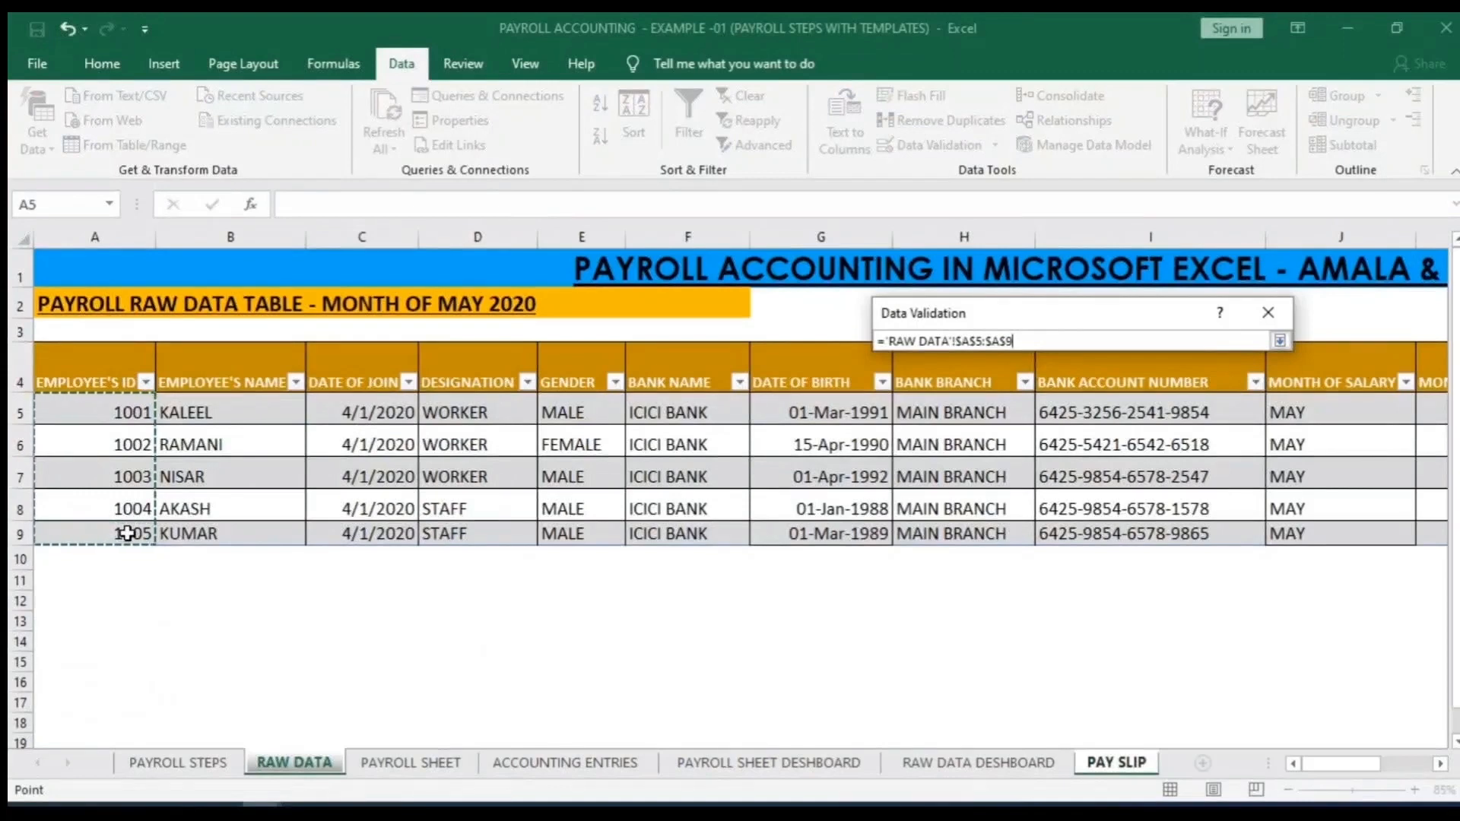
click(1279, 340)
click(1154, 617)
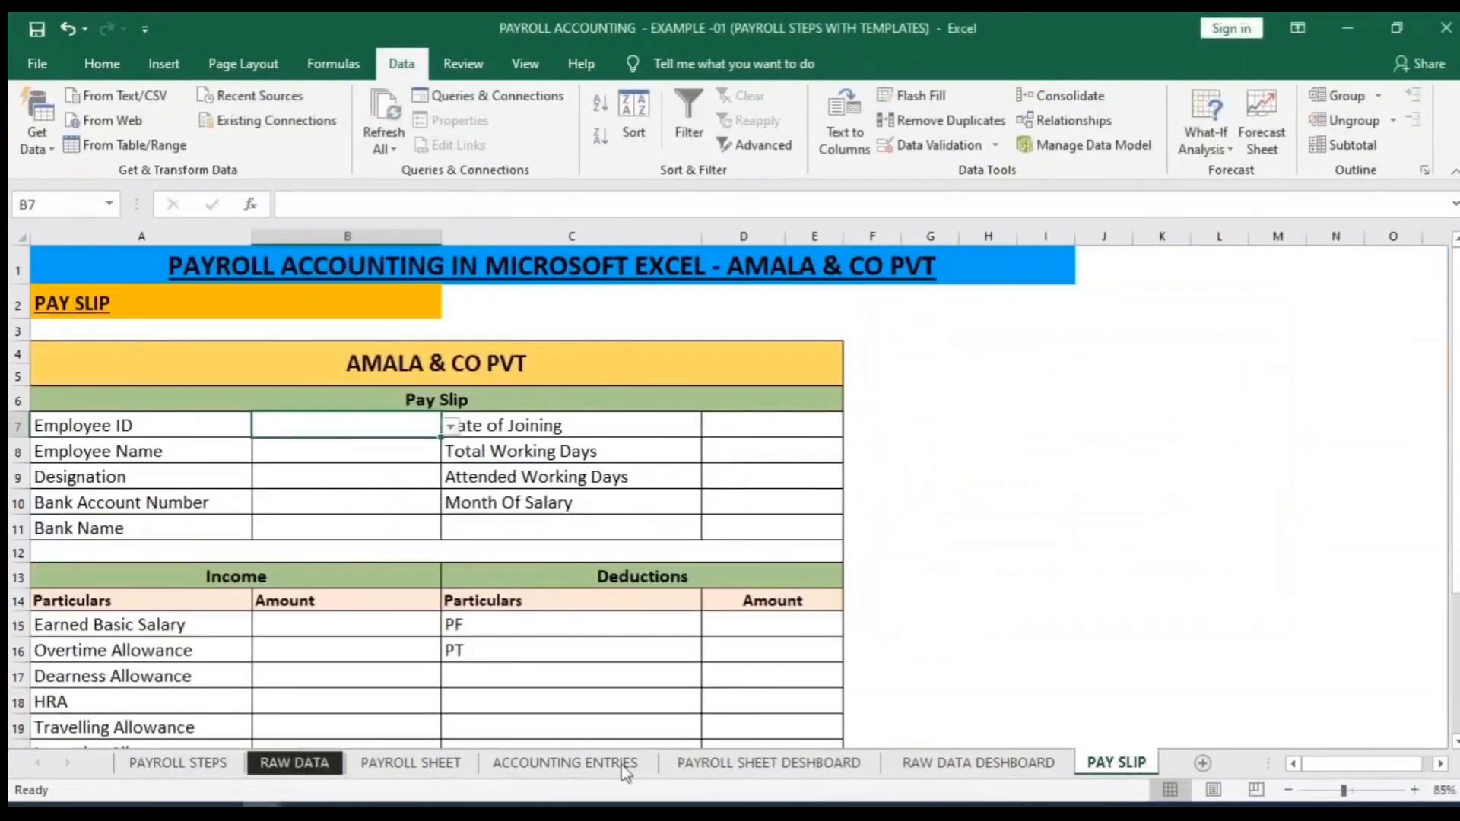
Test the pay slip's Employee ID dropdown by choosing the first employee's ID, followed by the second employee's
click(451, 428)
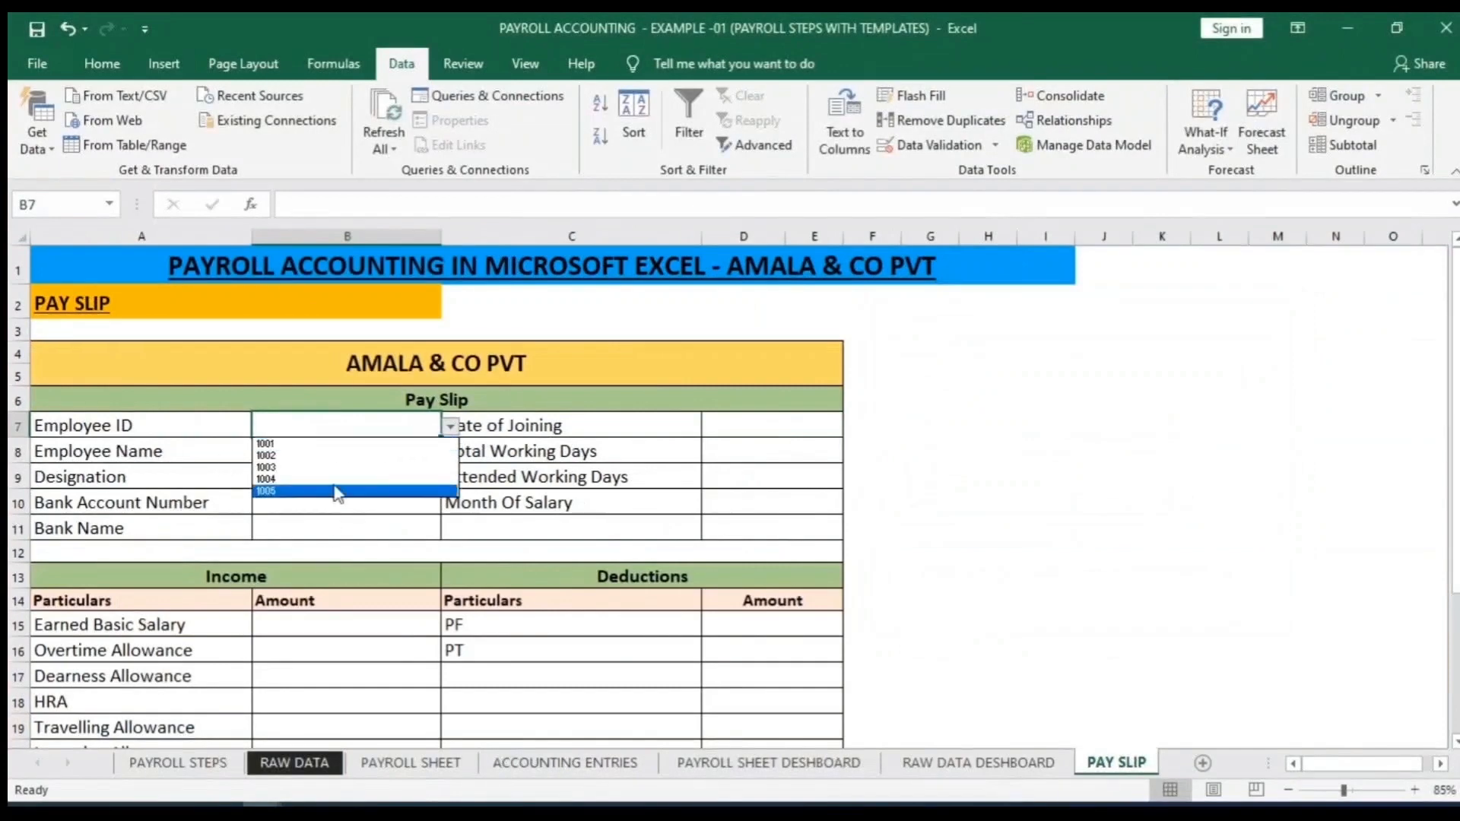
click(332, 448)
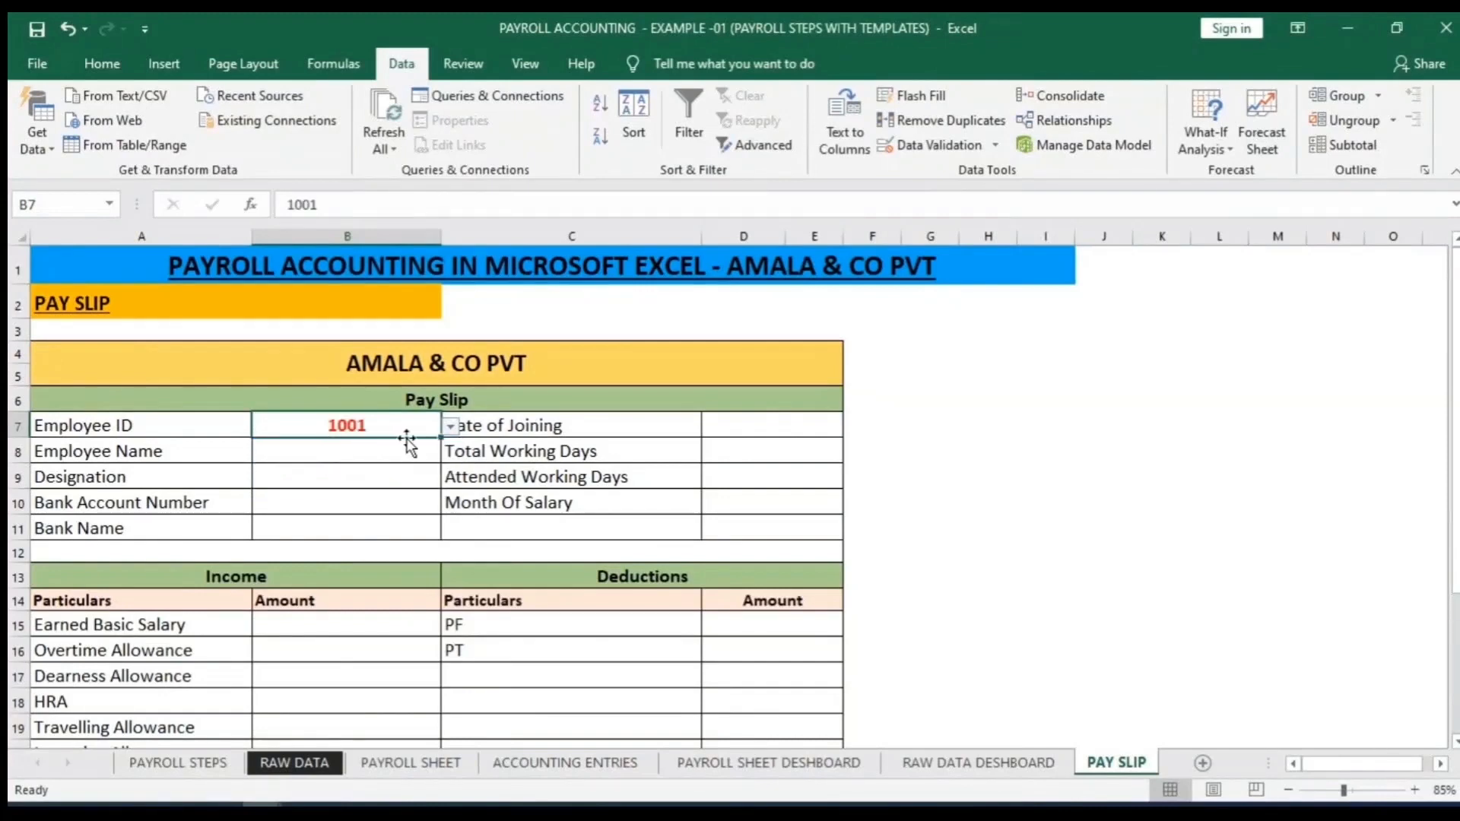
click(450, 427)
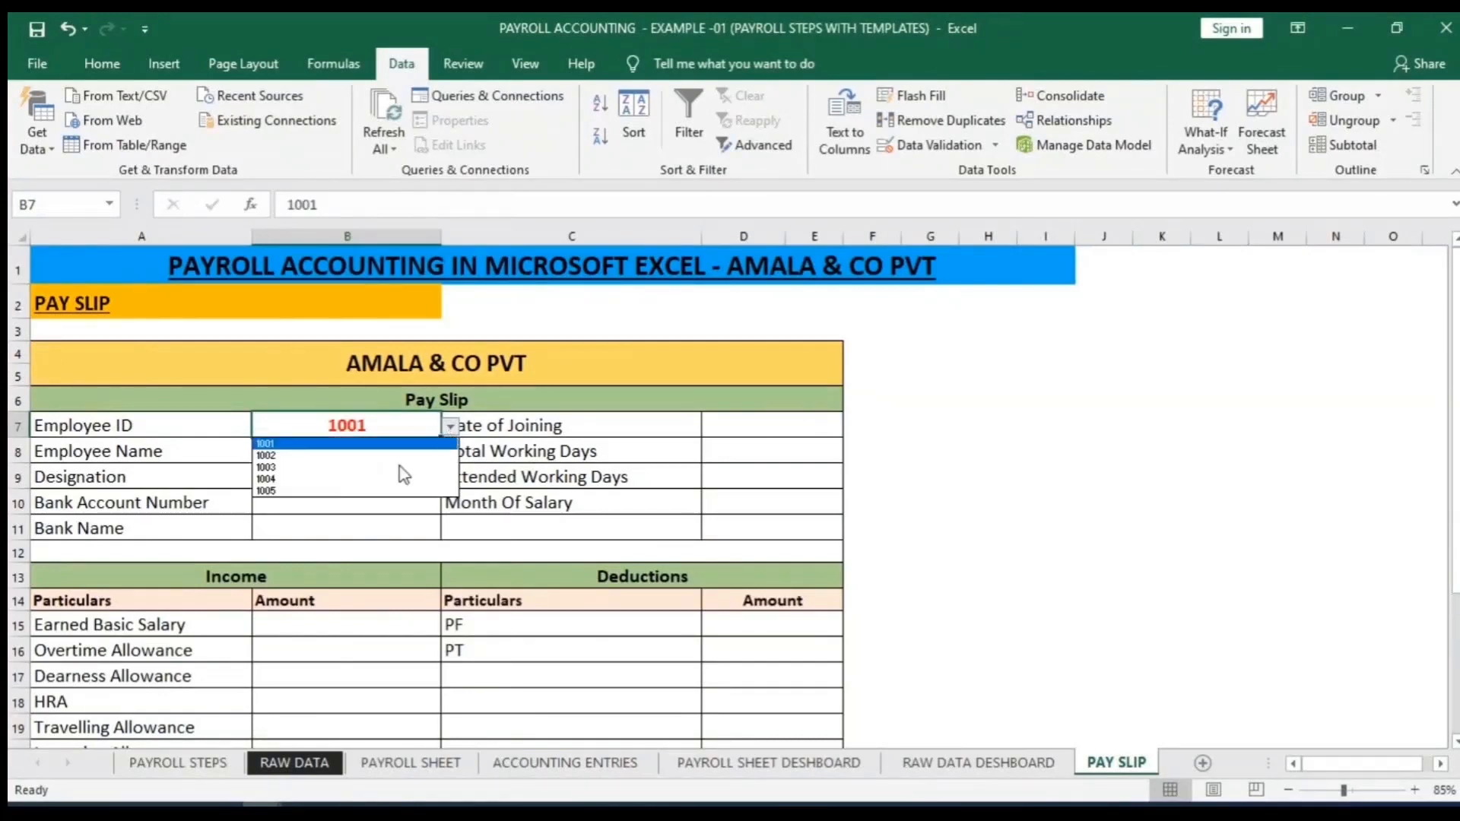
click(345, 455)
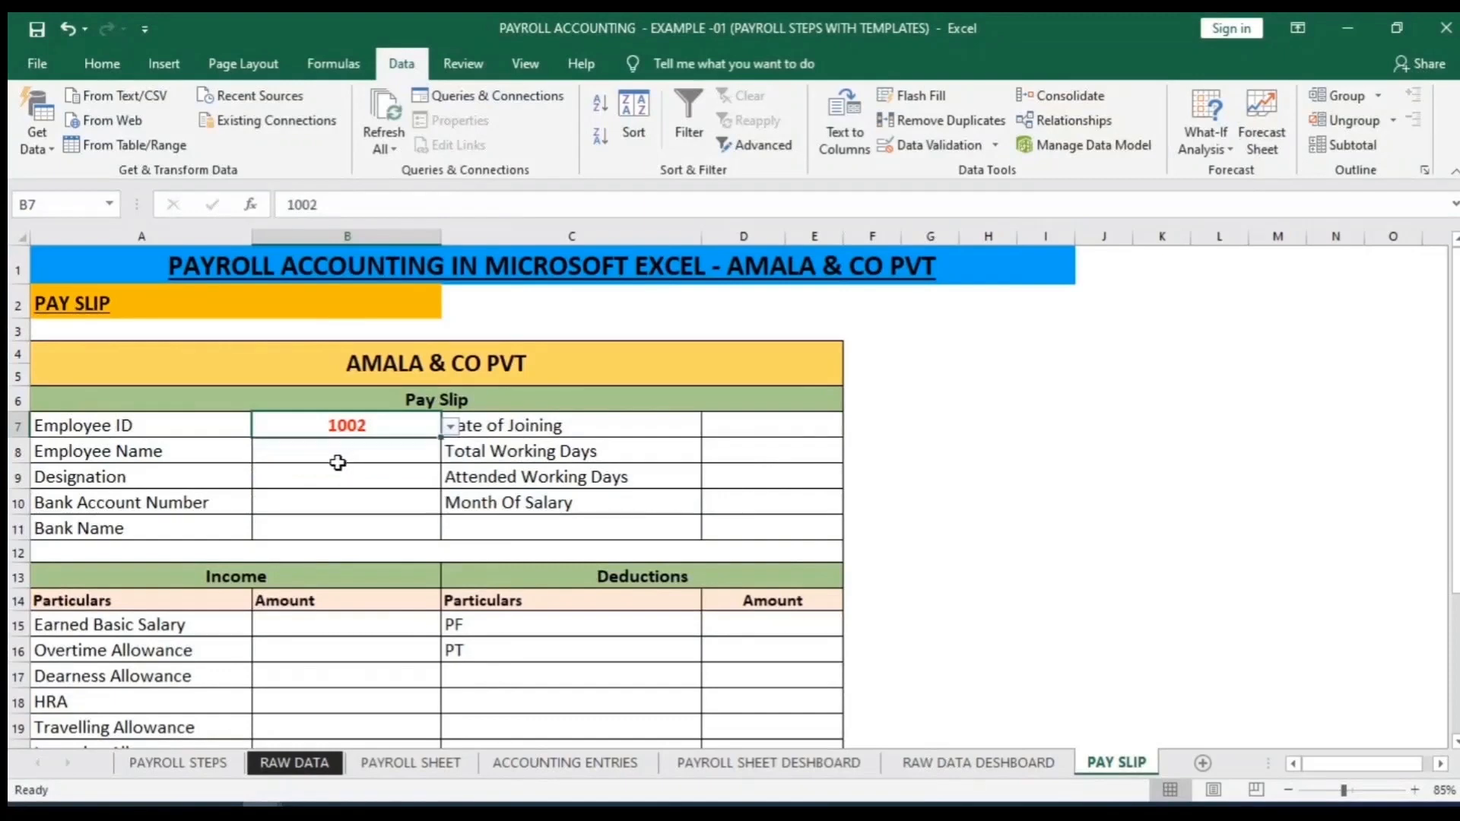
Insert a blank table row above the last employee's row 9 on the RAW DATA sheet
click(263, 764)
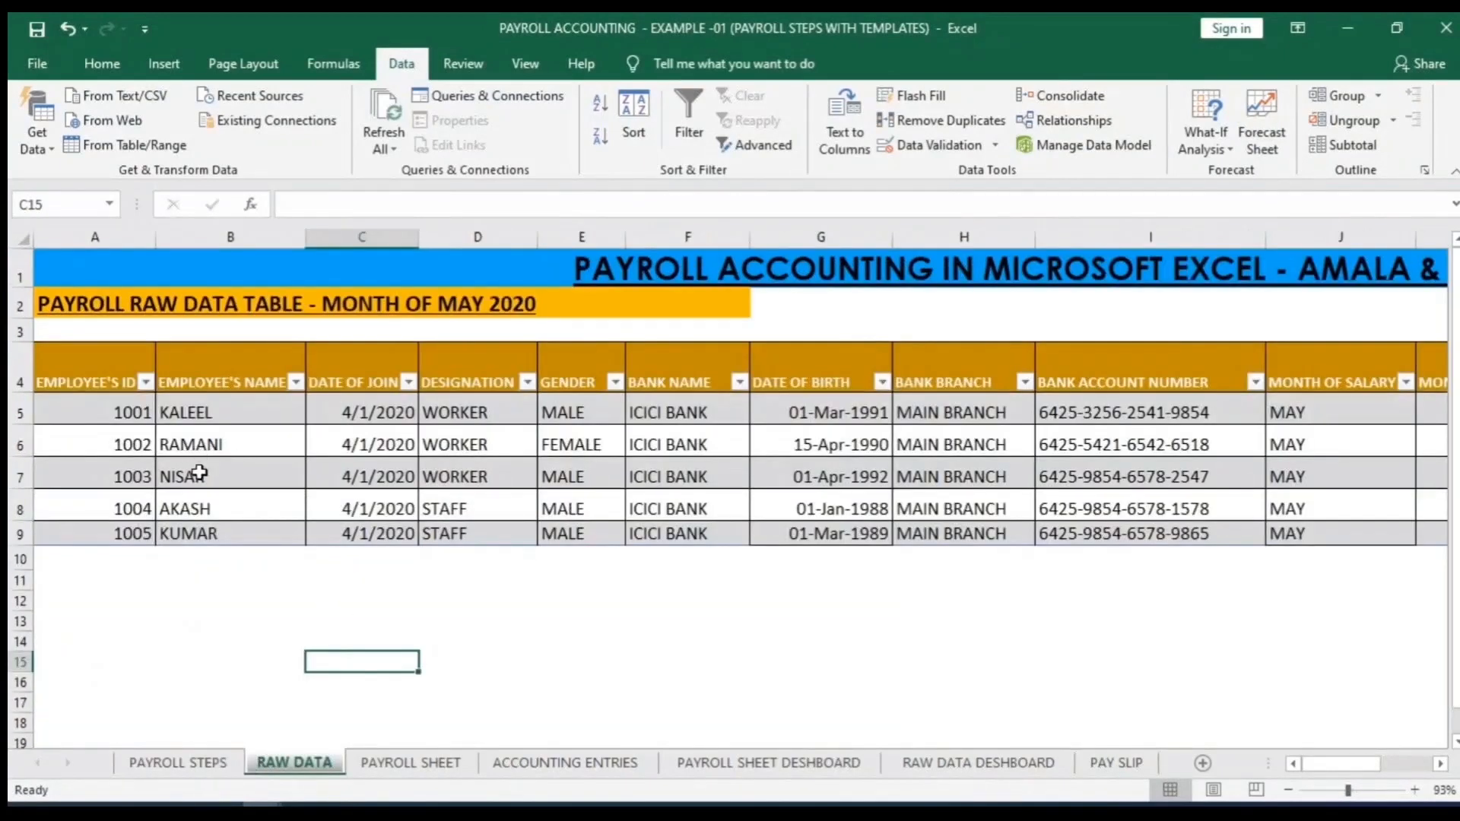
click(1117, 762)
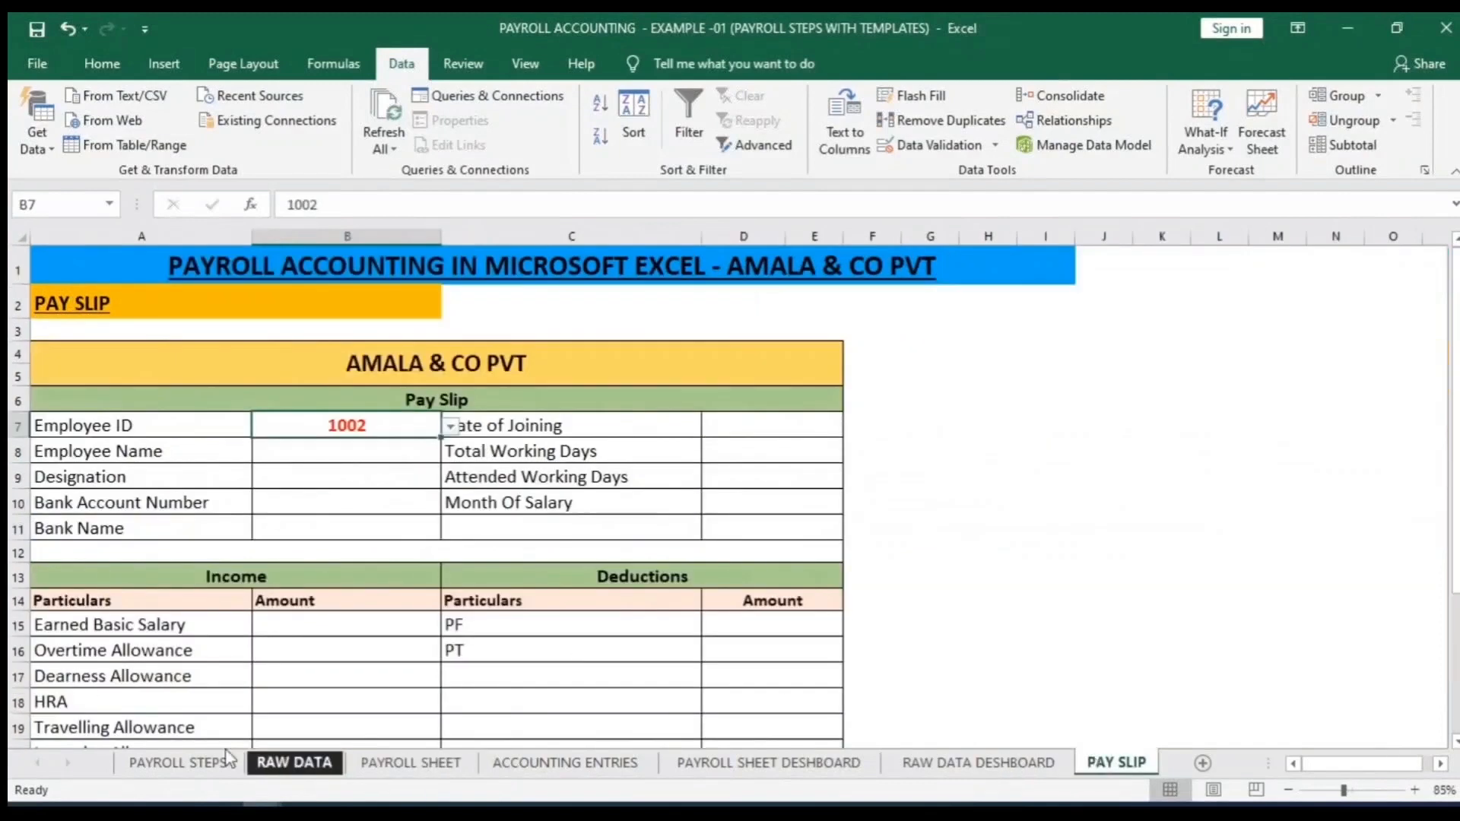
click(286, 760)
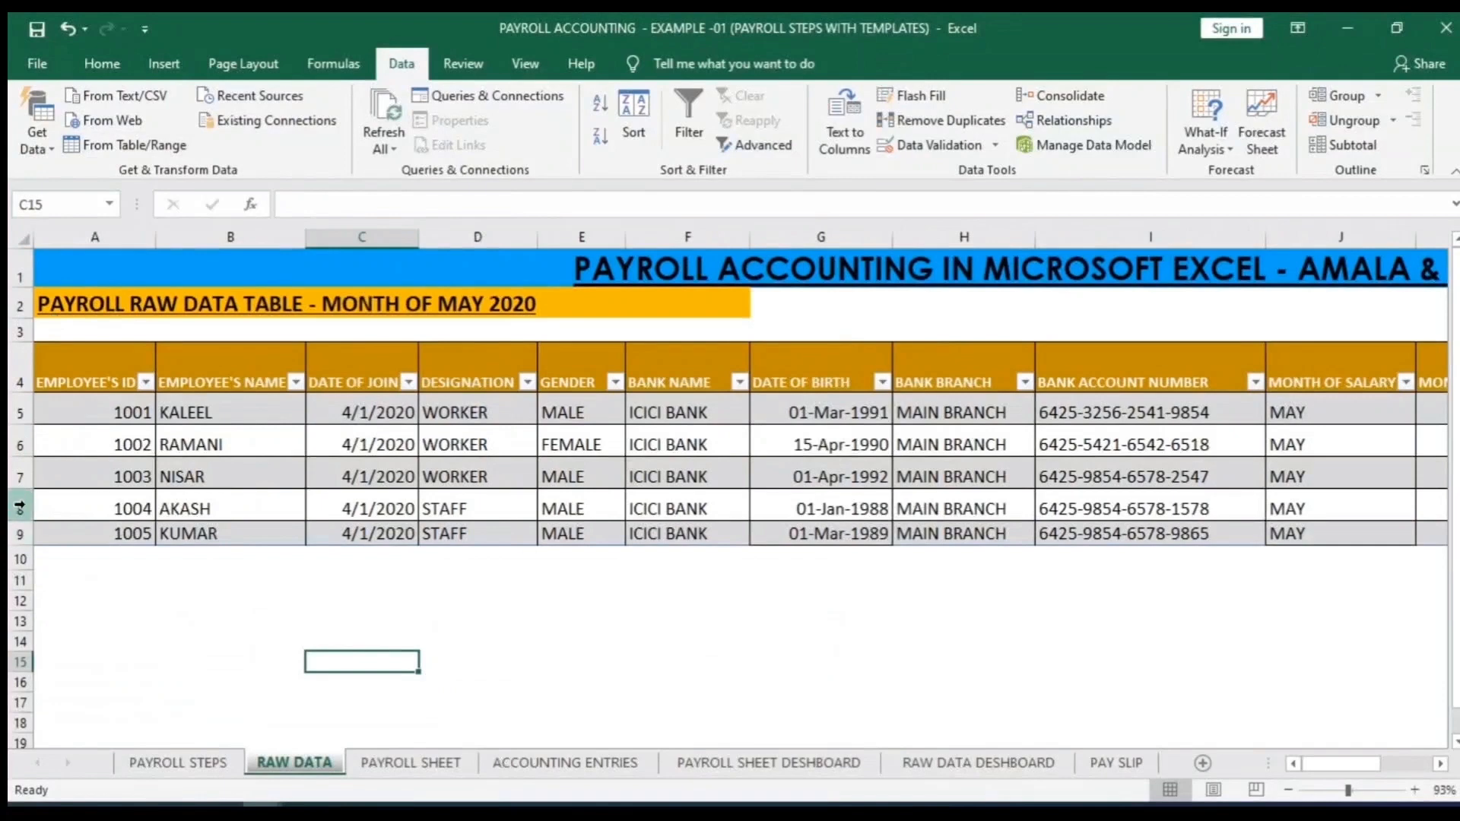
click(24, 531)
right_click(24, 531)
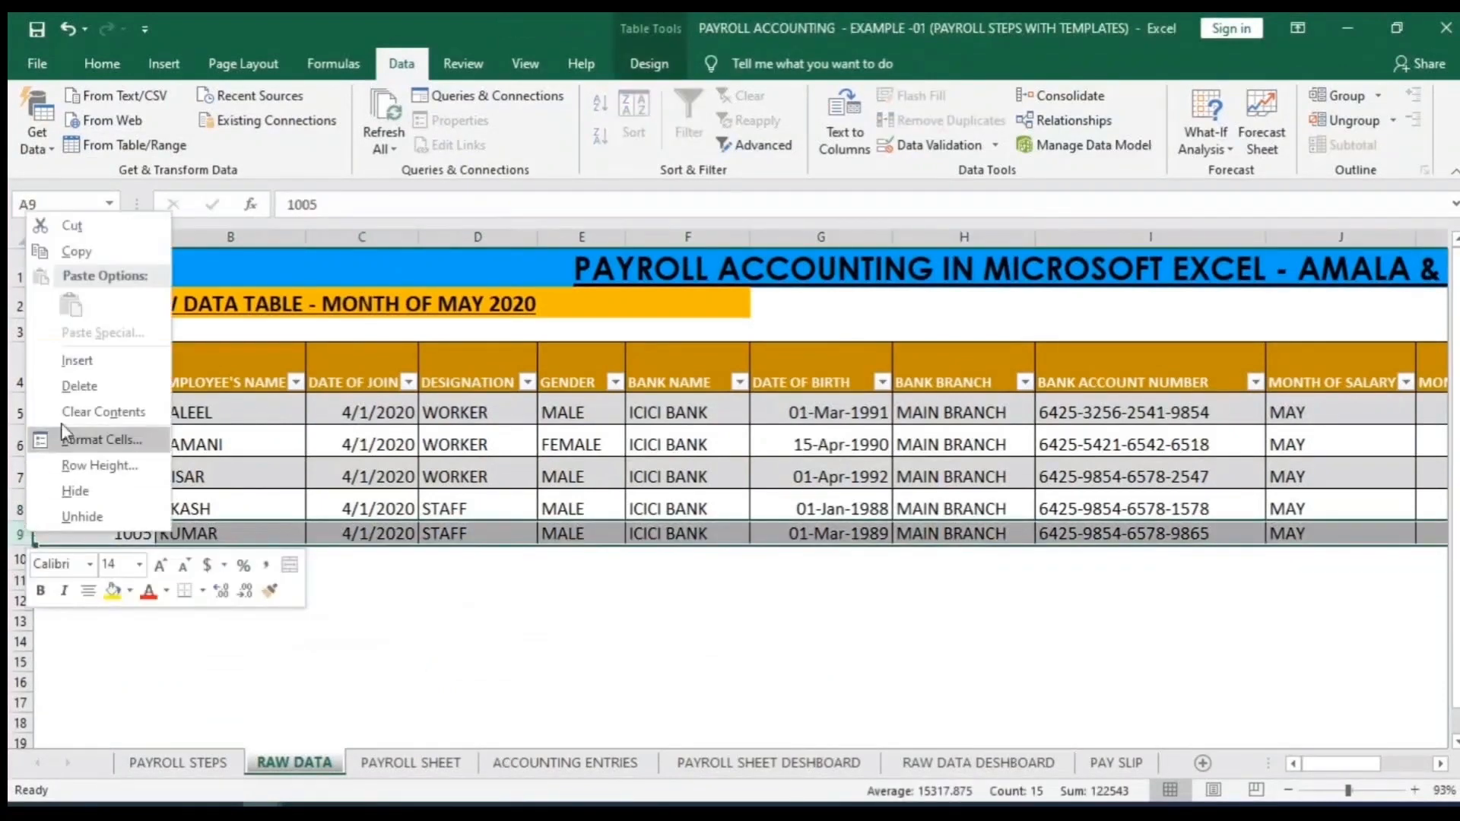
click(75, 372)
Enter a test employee's ID in A9 and name in B9 of the inserted RAW DATA row
click(114, 534)
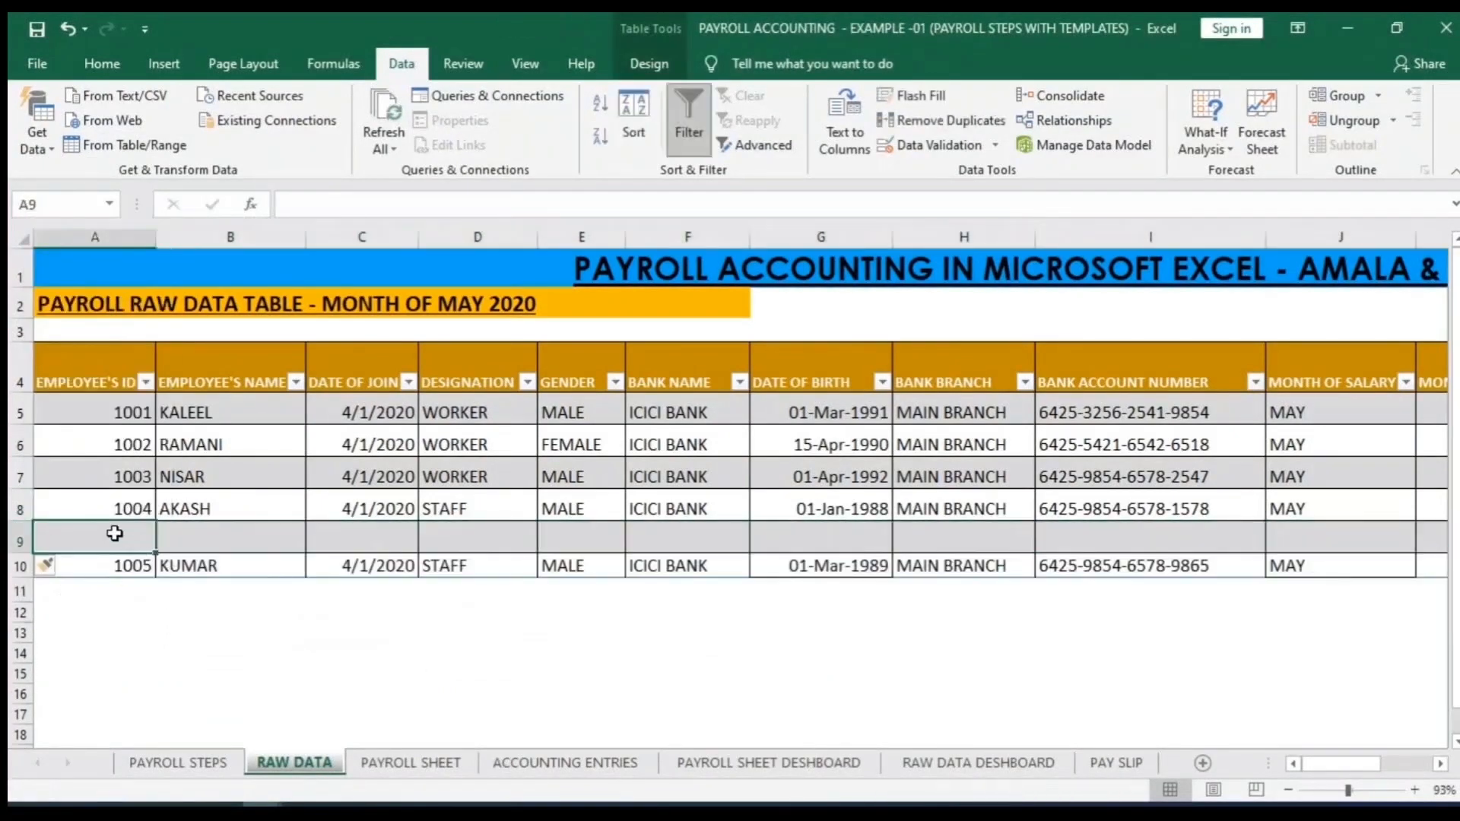
text(1007)
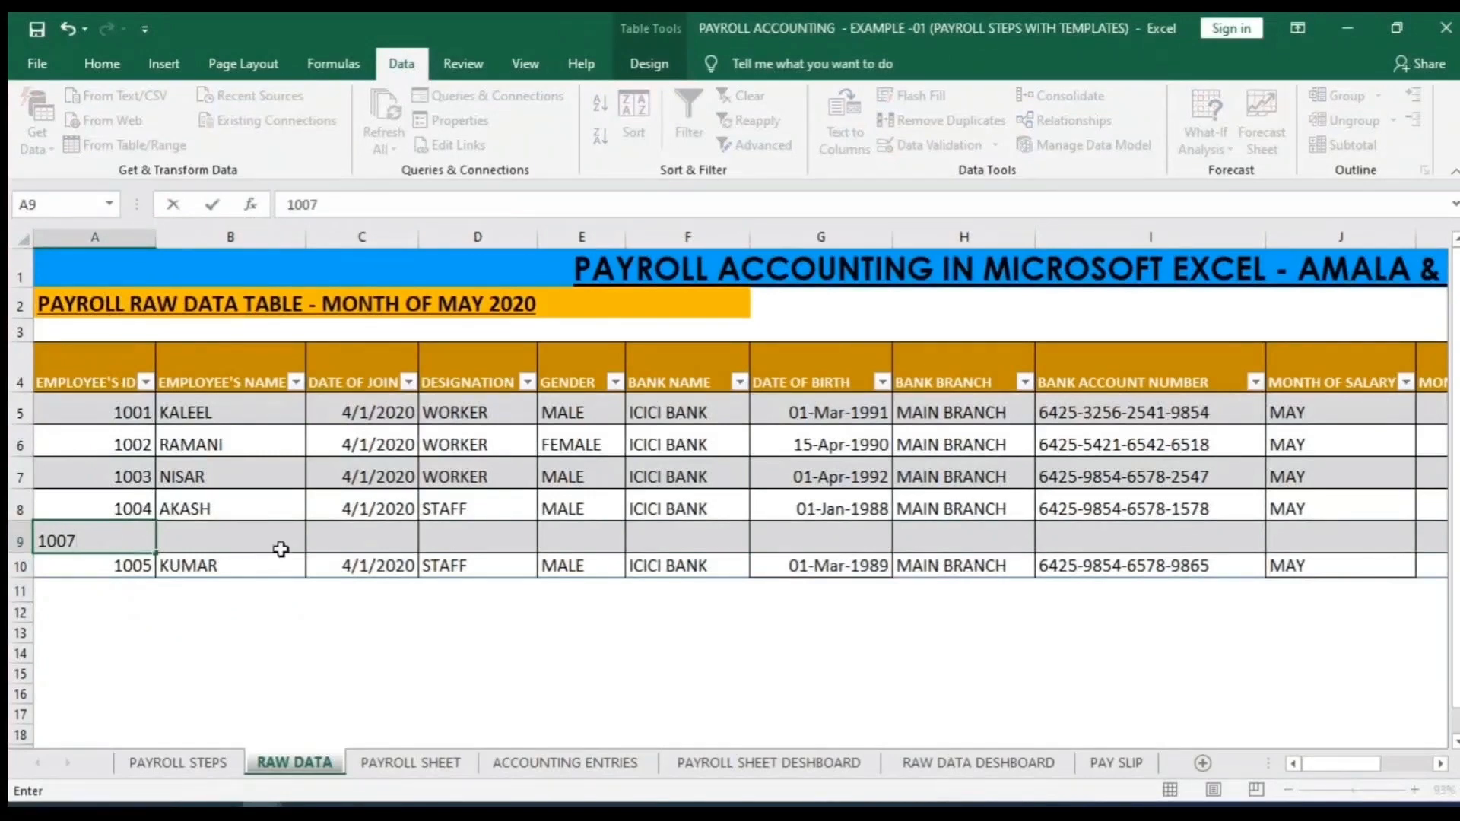
click(209, 536)
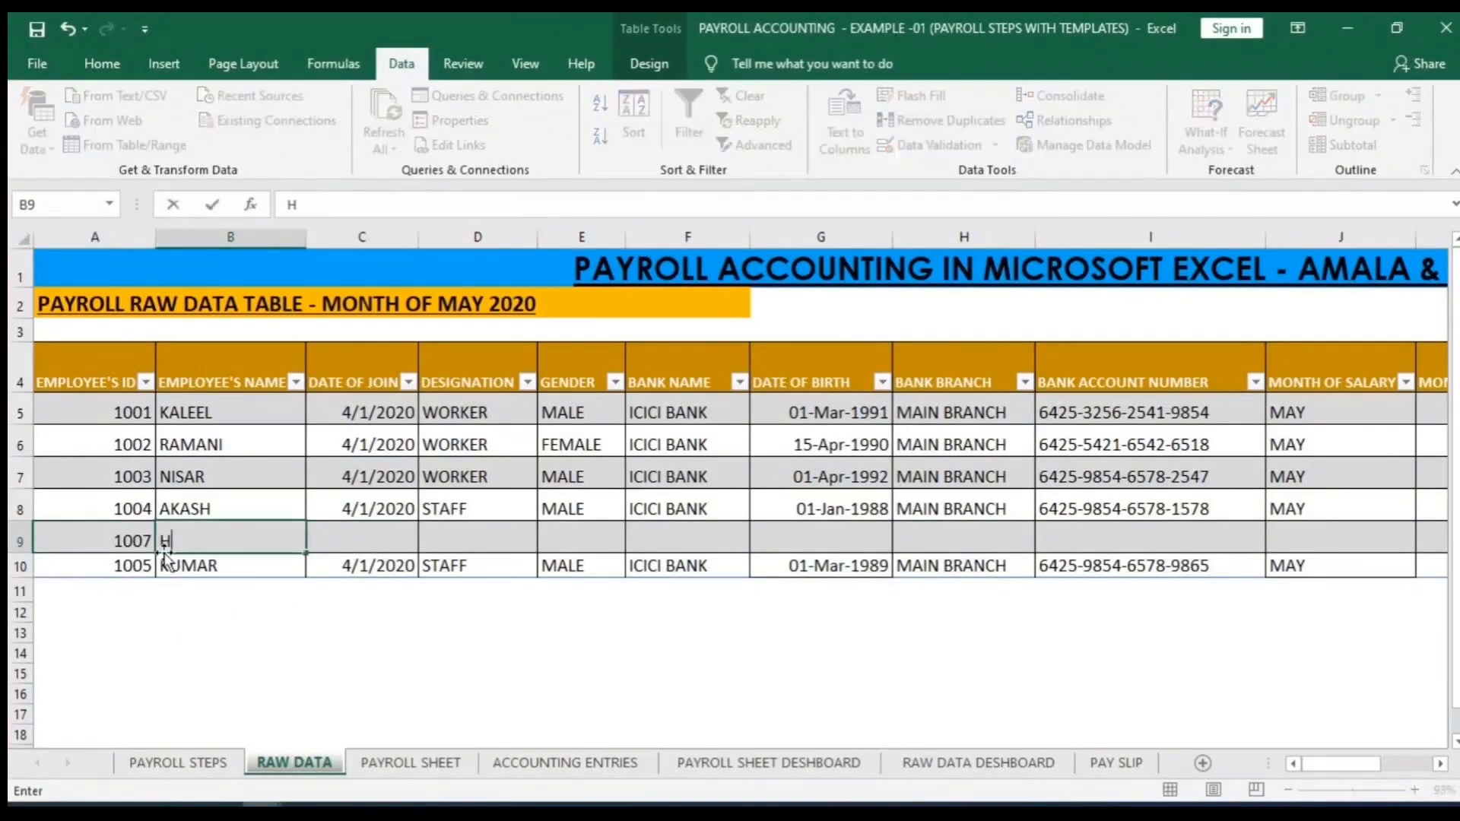
text(ANAFI)
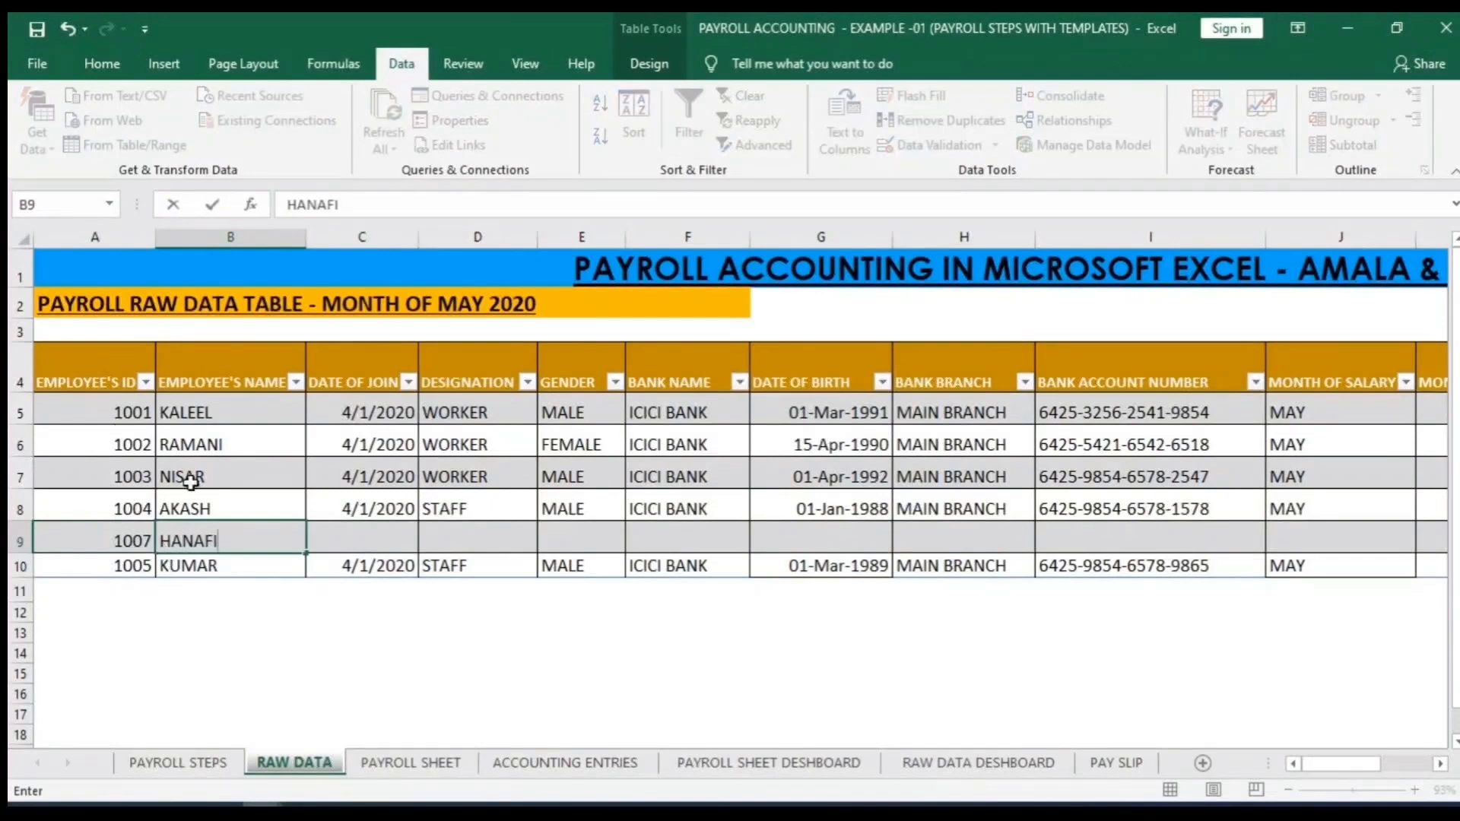
click(255, 693)
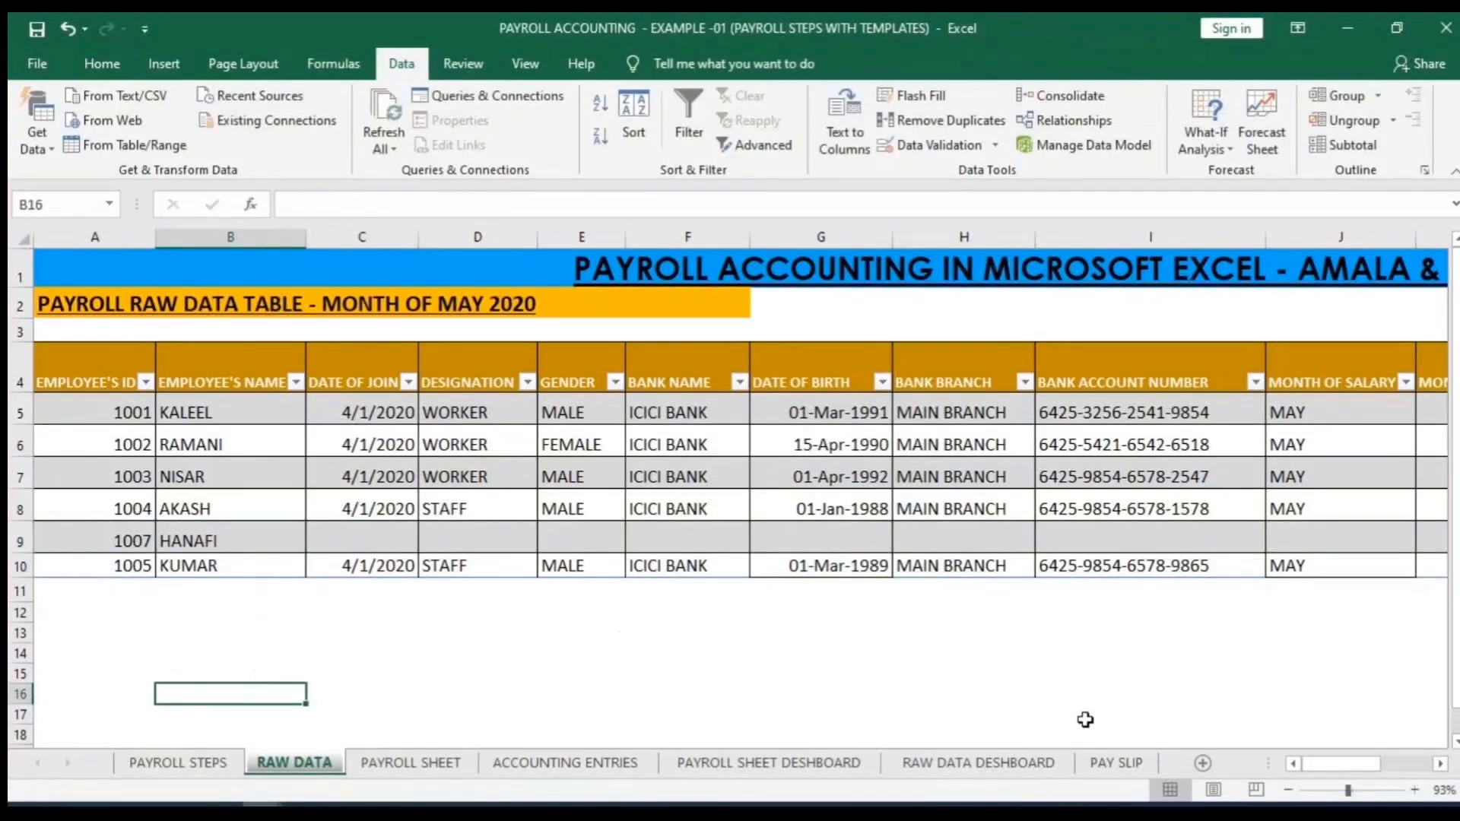
Check whether the pay slip's Employee ID dropdown includes the test employee added to the RAW DATA table
click(1114, 762)
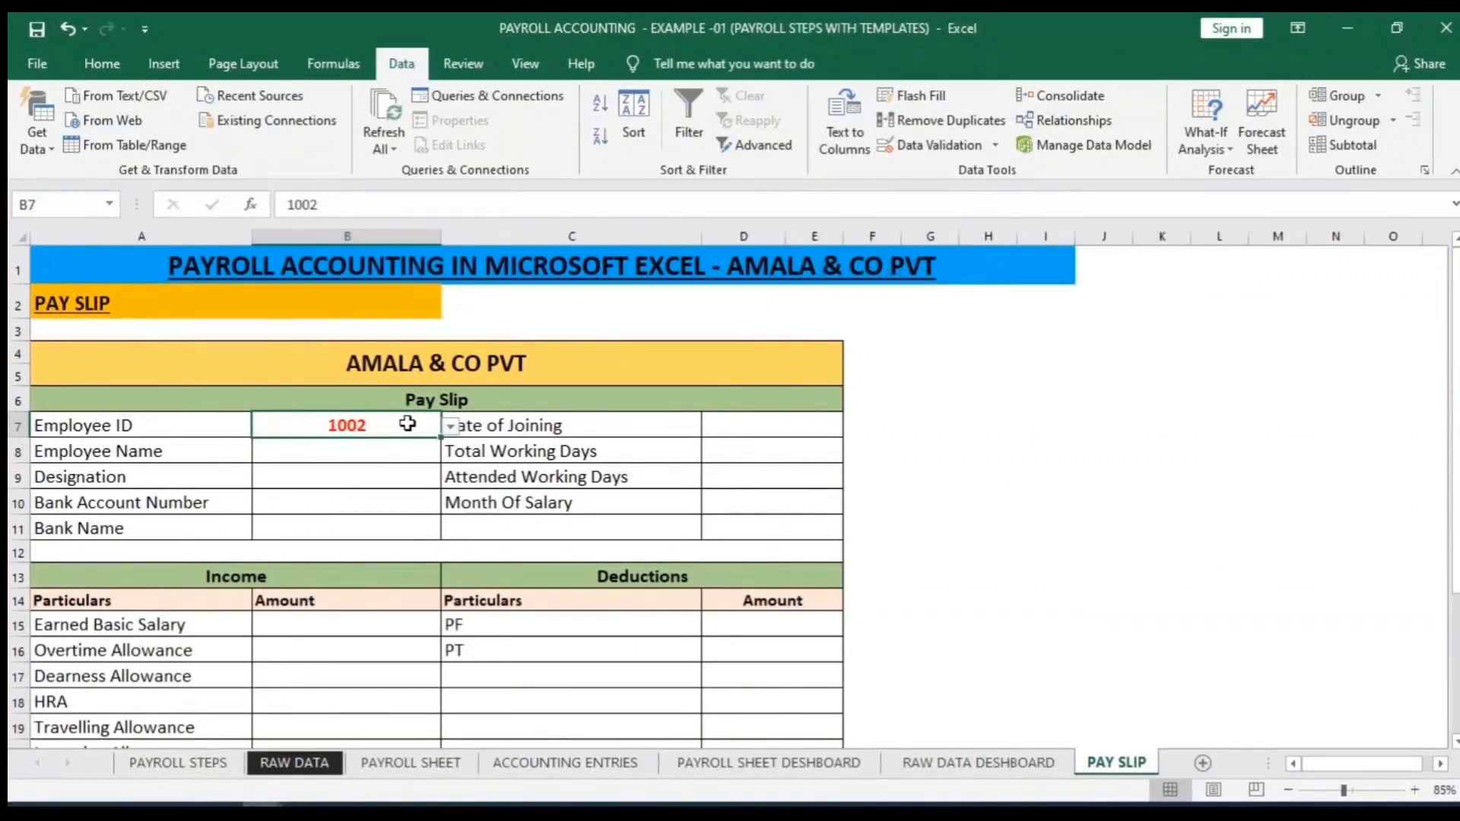
click(263, 765)
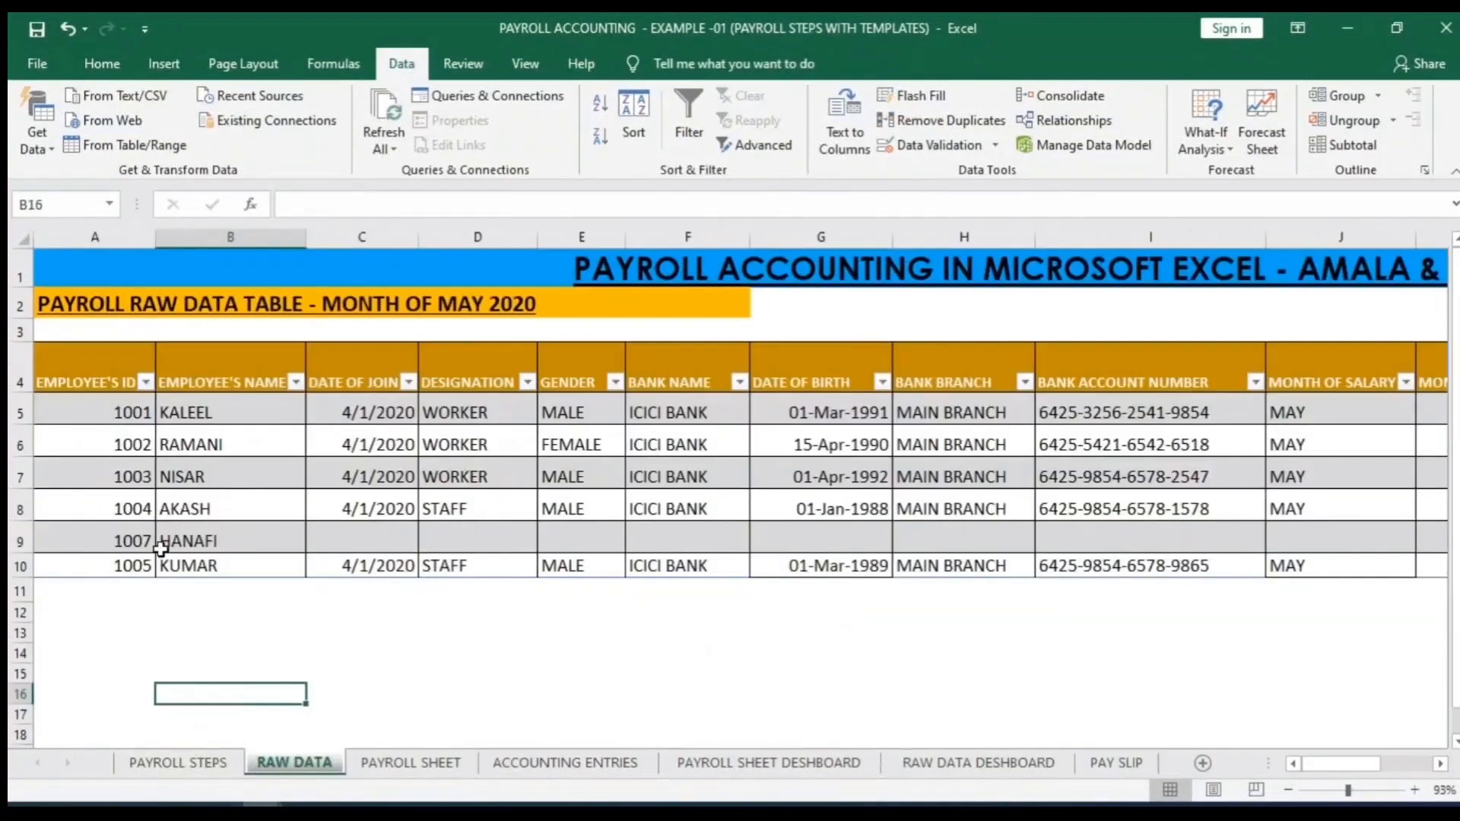
click(1115, 762)
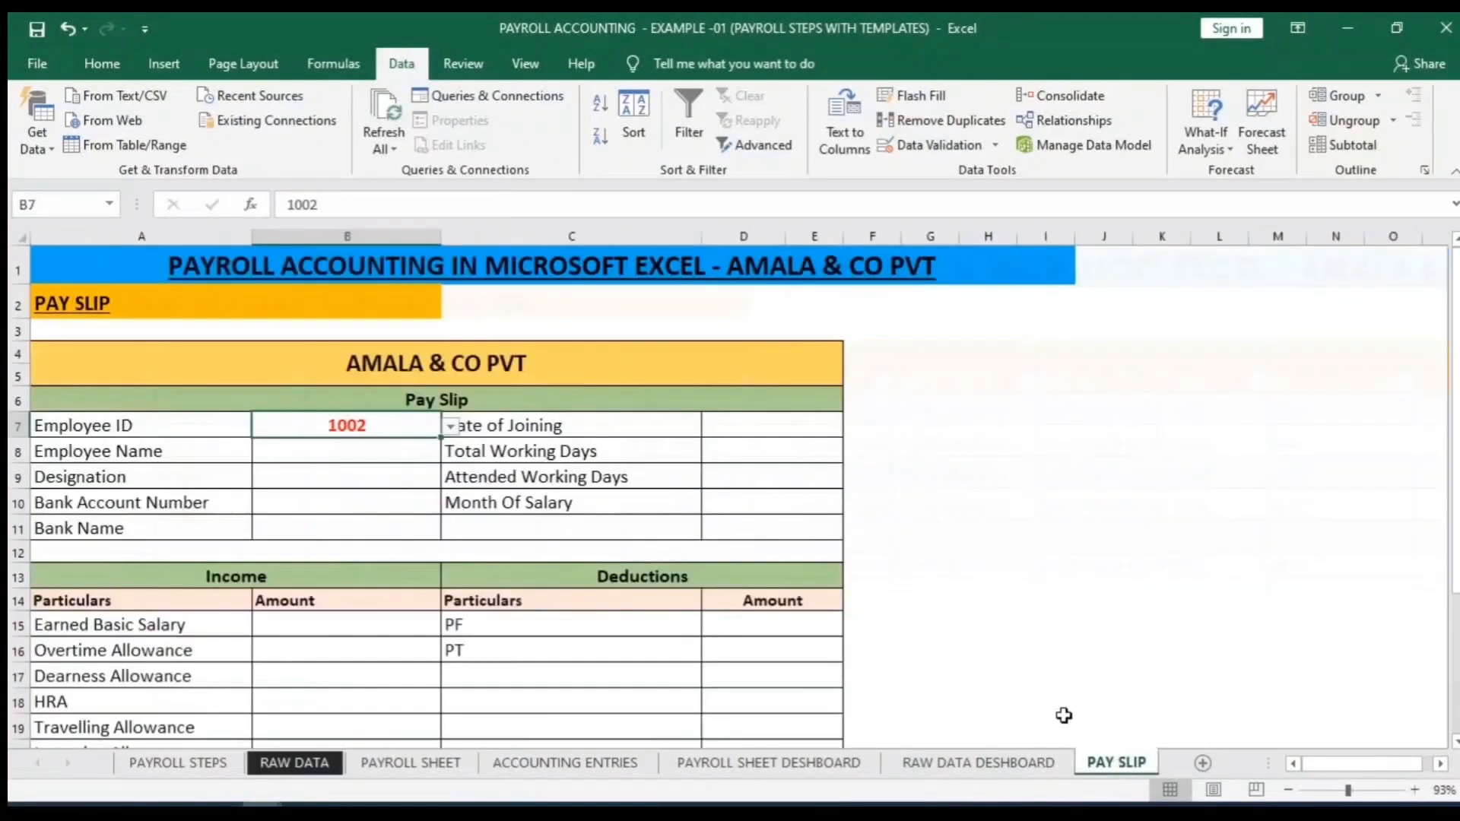
click(450, 426)
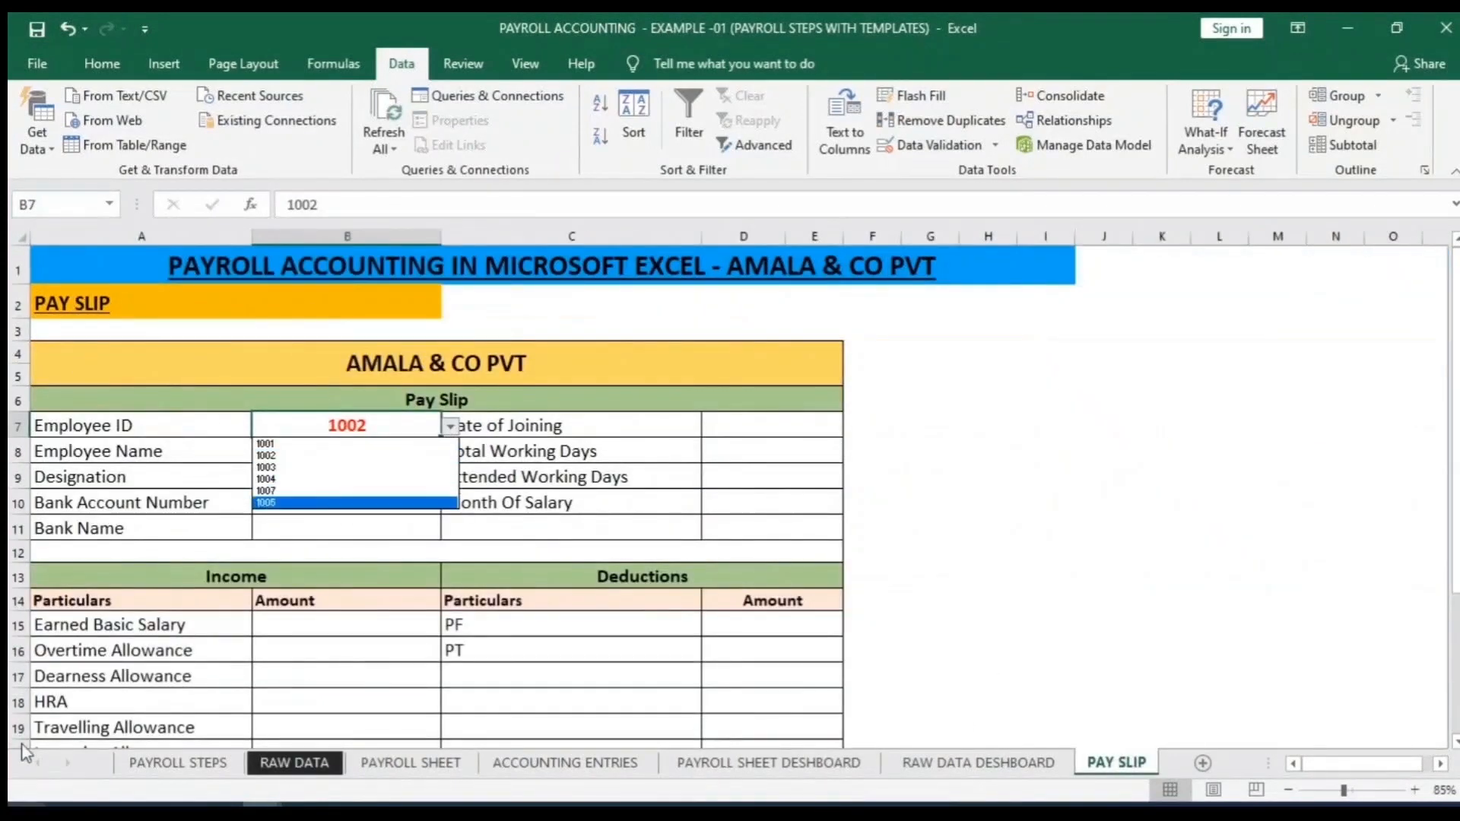
Delete the test employee's row 9 from the RAW DATA table
click(209, 768)
click(275, 764)
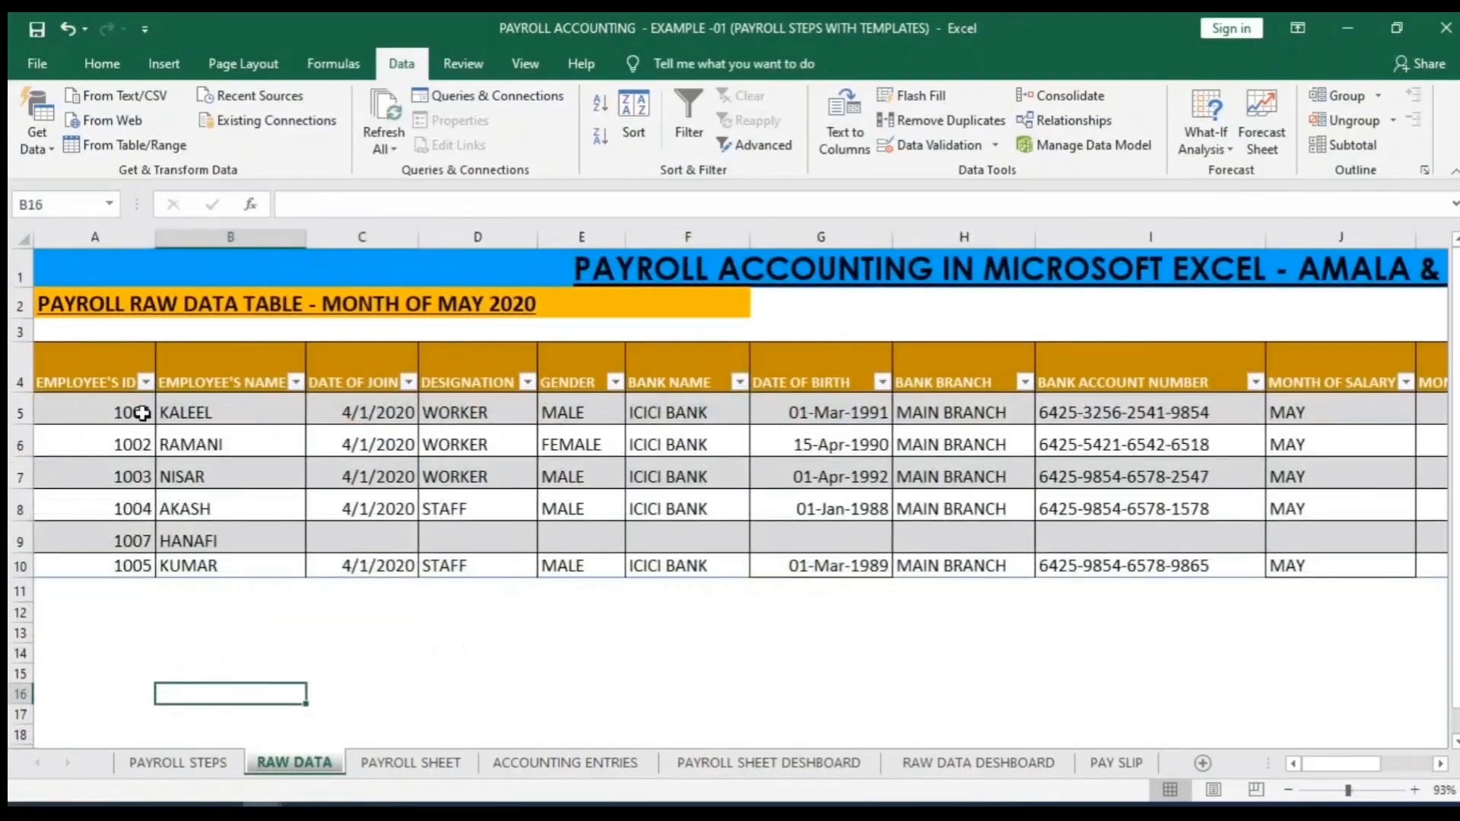
click(12, 542)
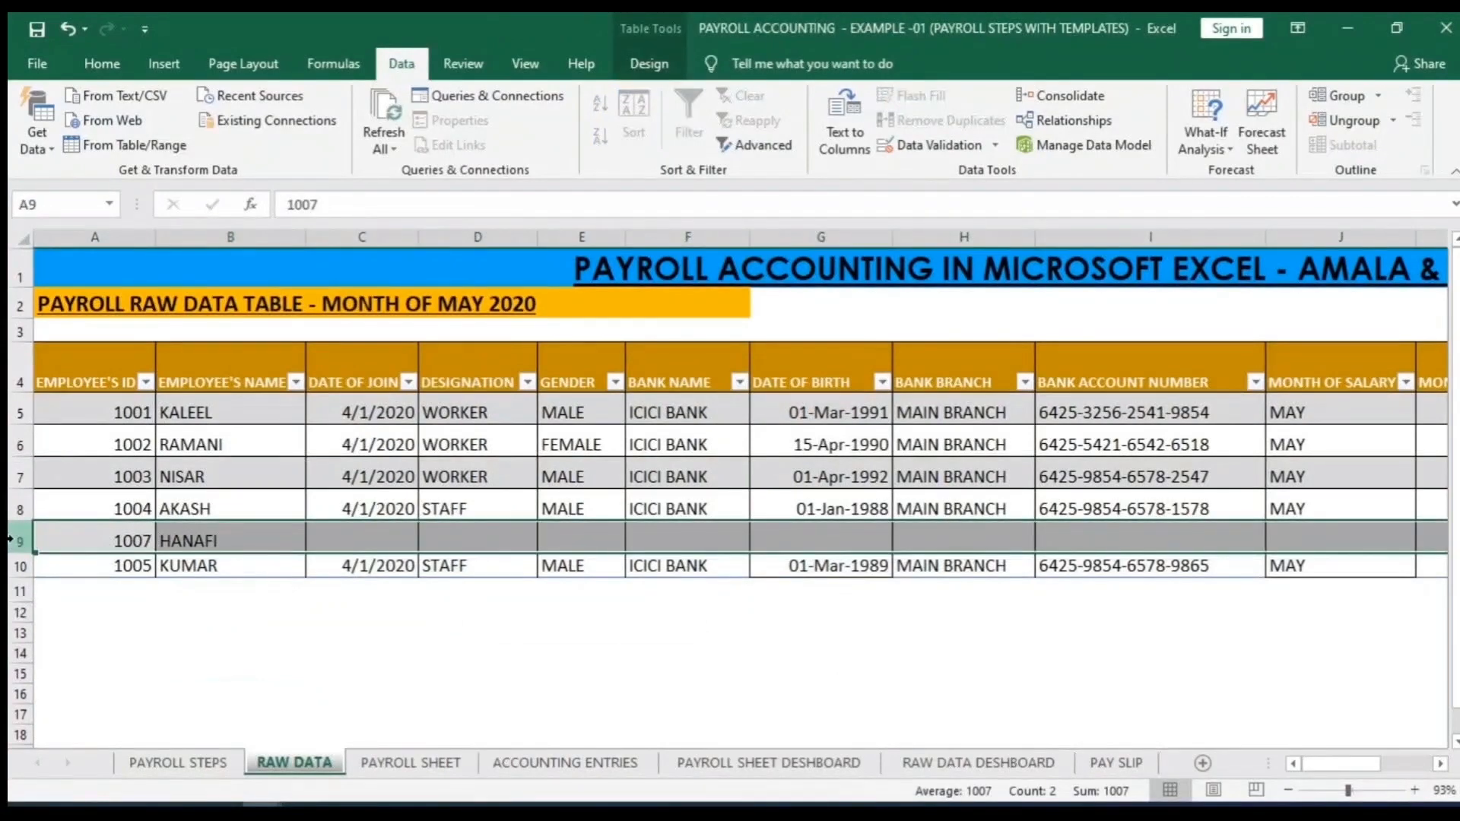
key(ctrl+minus)
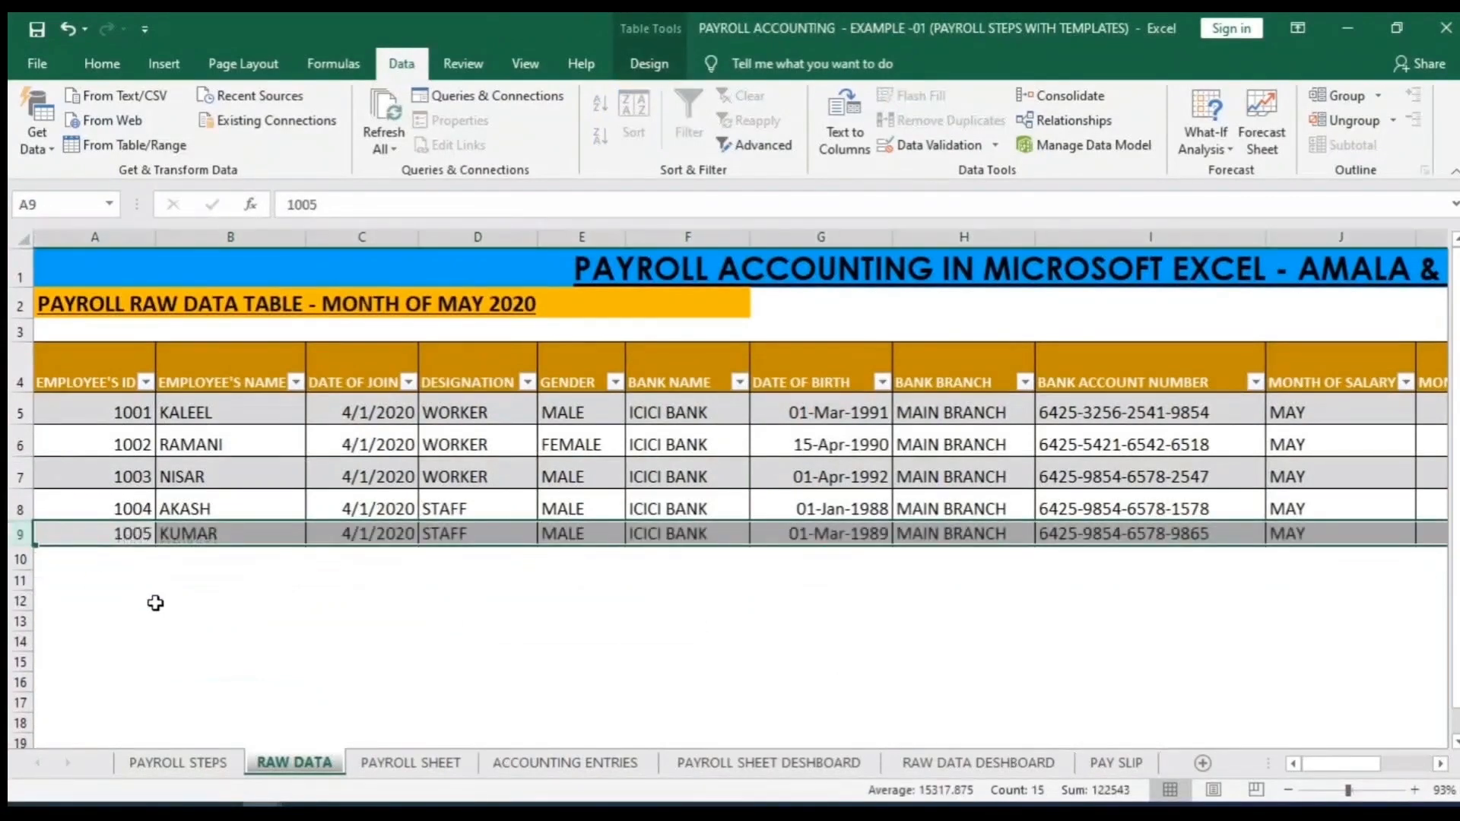
click(144, 600)
Choose the first employee's ID from the dropdown in the pay slip's cell B7
click(1080, 766)
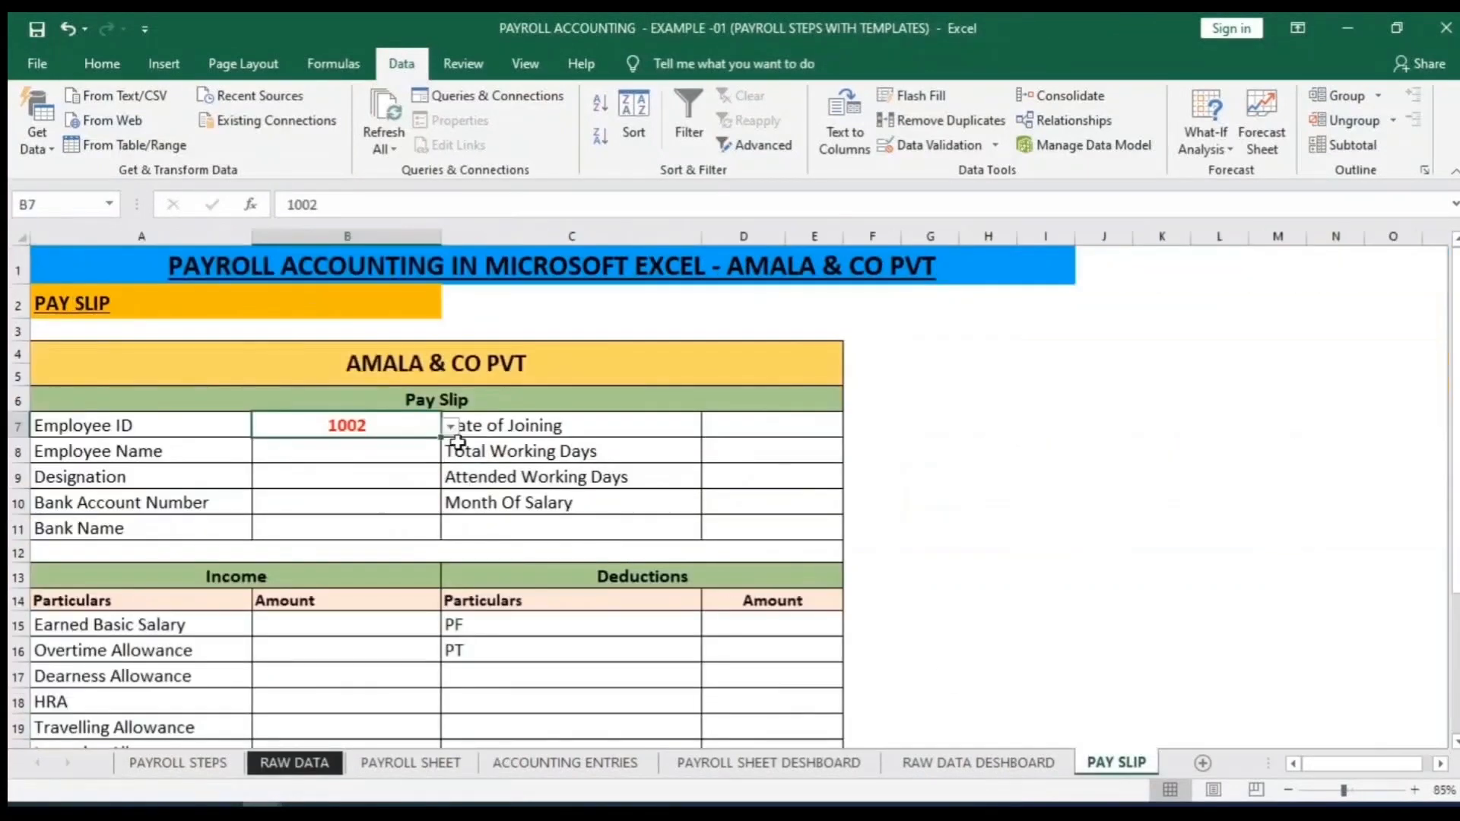
click(449, 427)
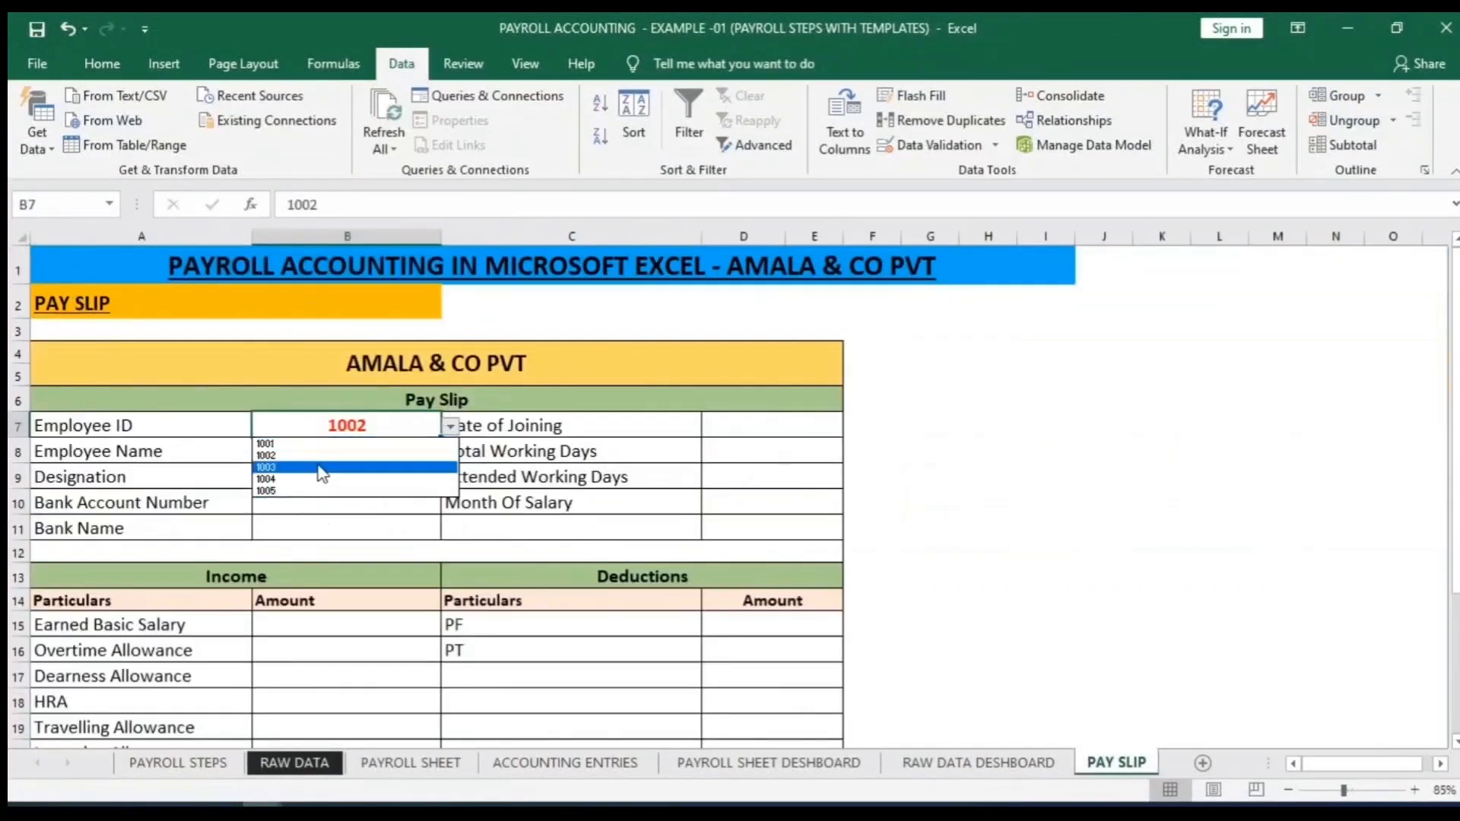
click(386, 444)
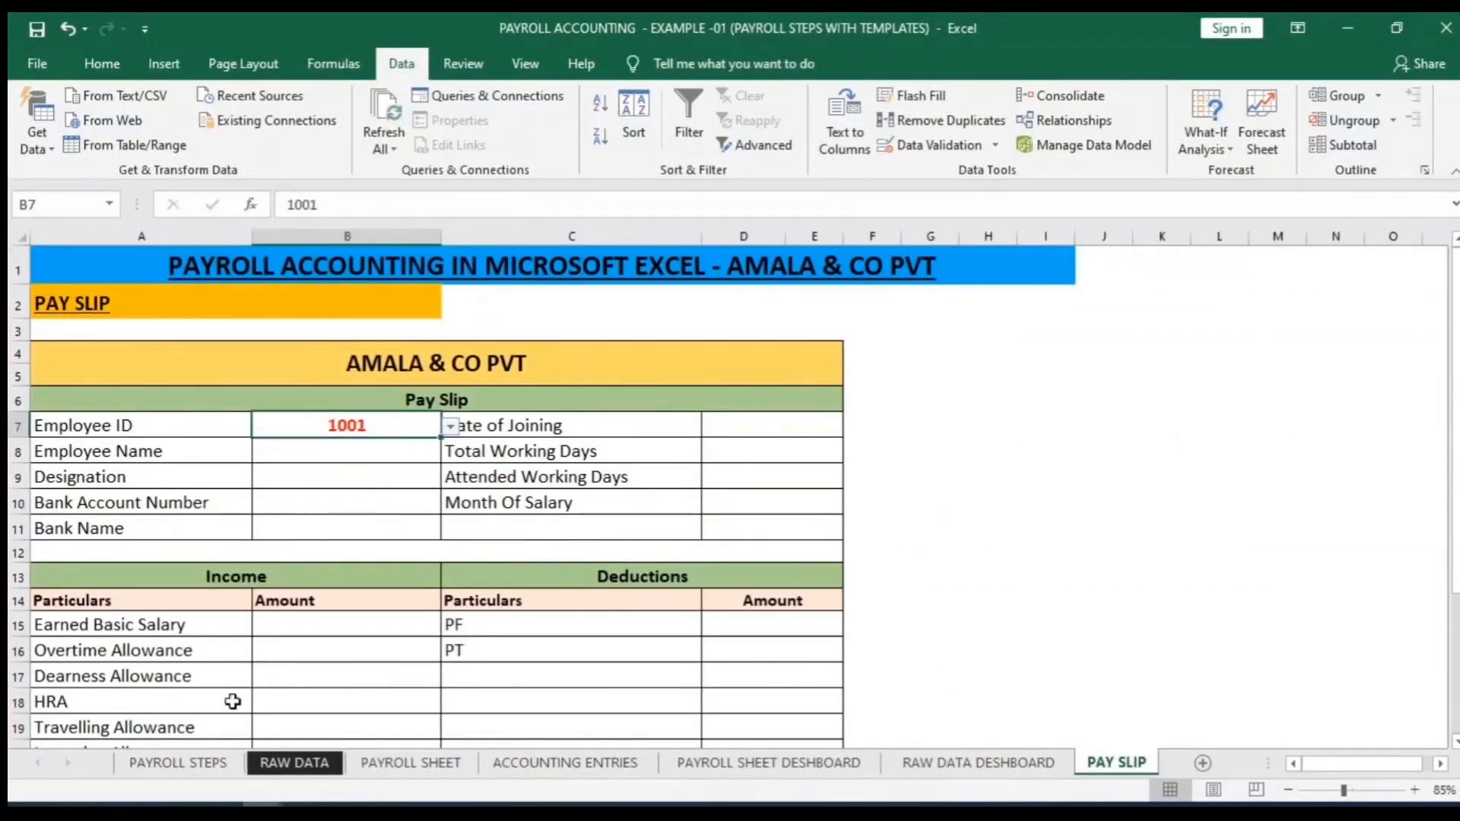
click(1162, 503)
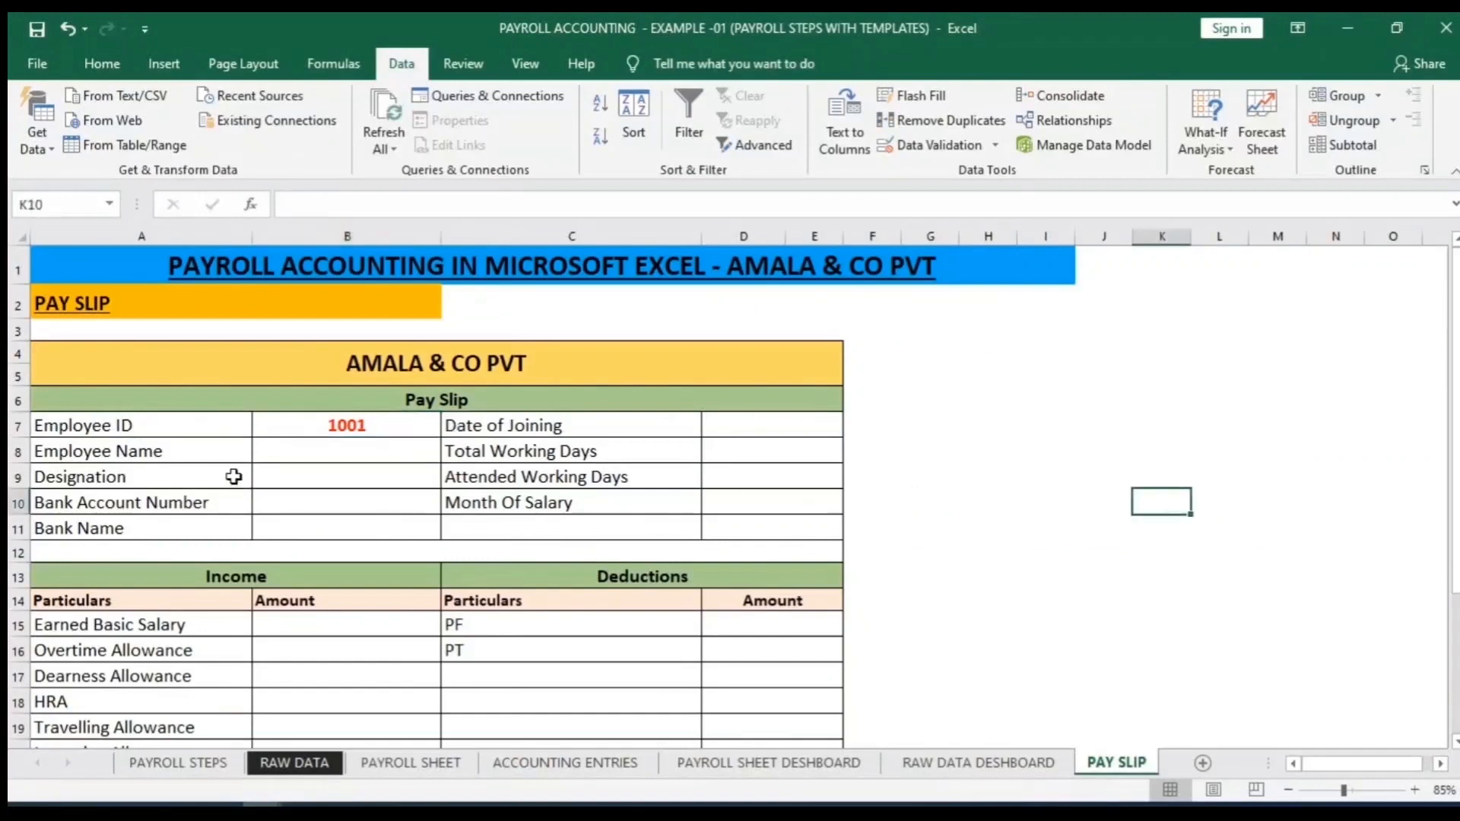
Start a VLOOKUP formula in the Employee Name cell B8 with lookup value B7 and table array RAW_DATA_TABLE
click(312, 449)
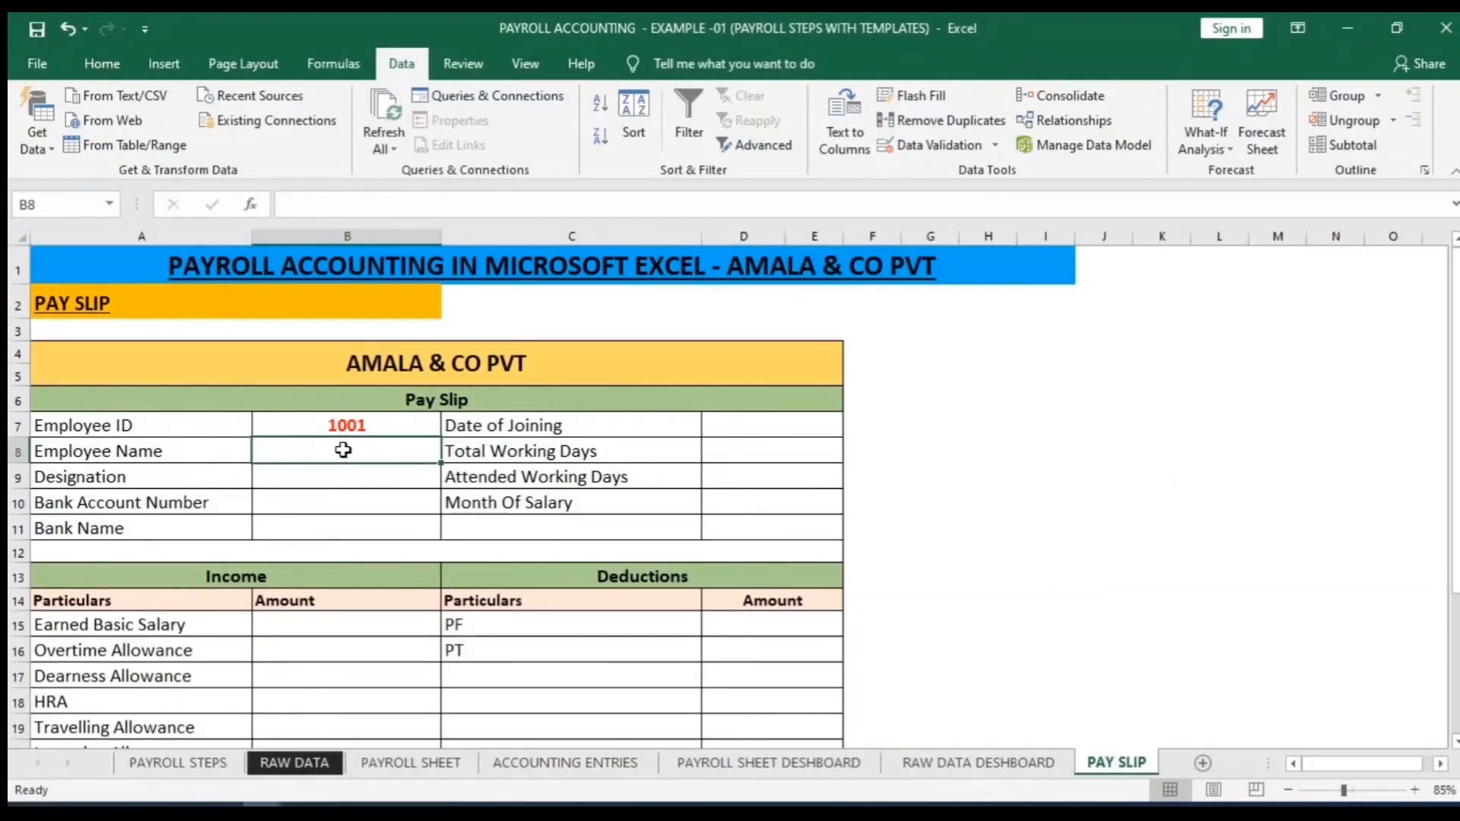
text(=)
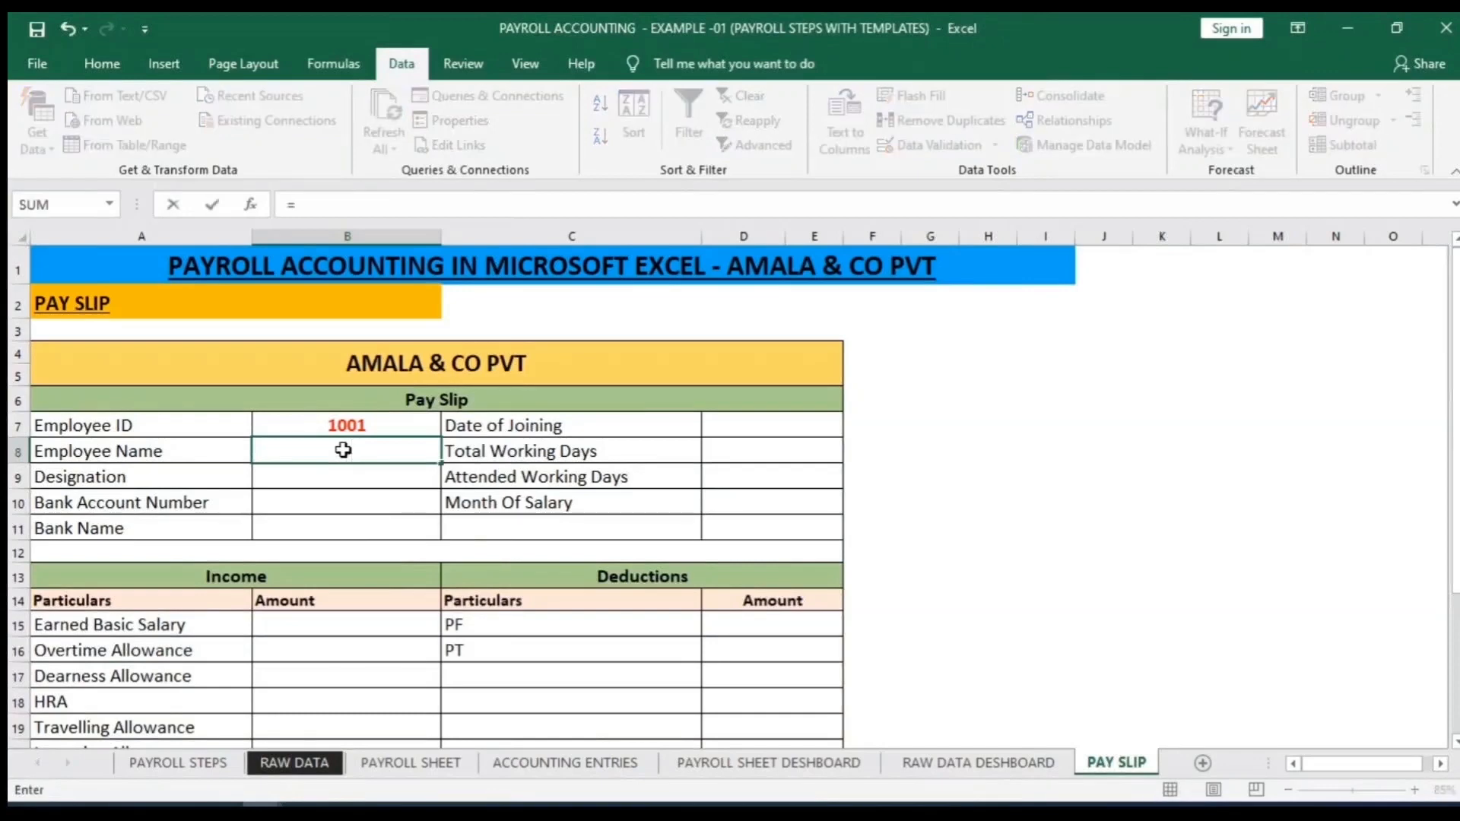
text(VLOO)
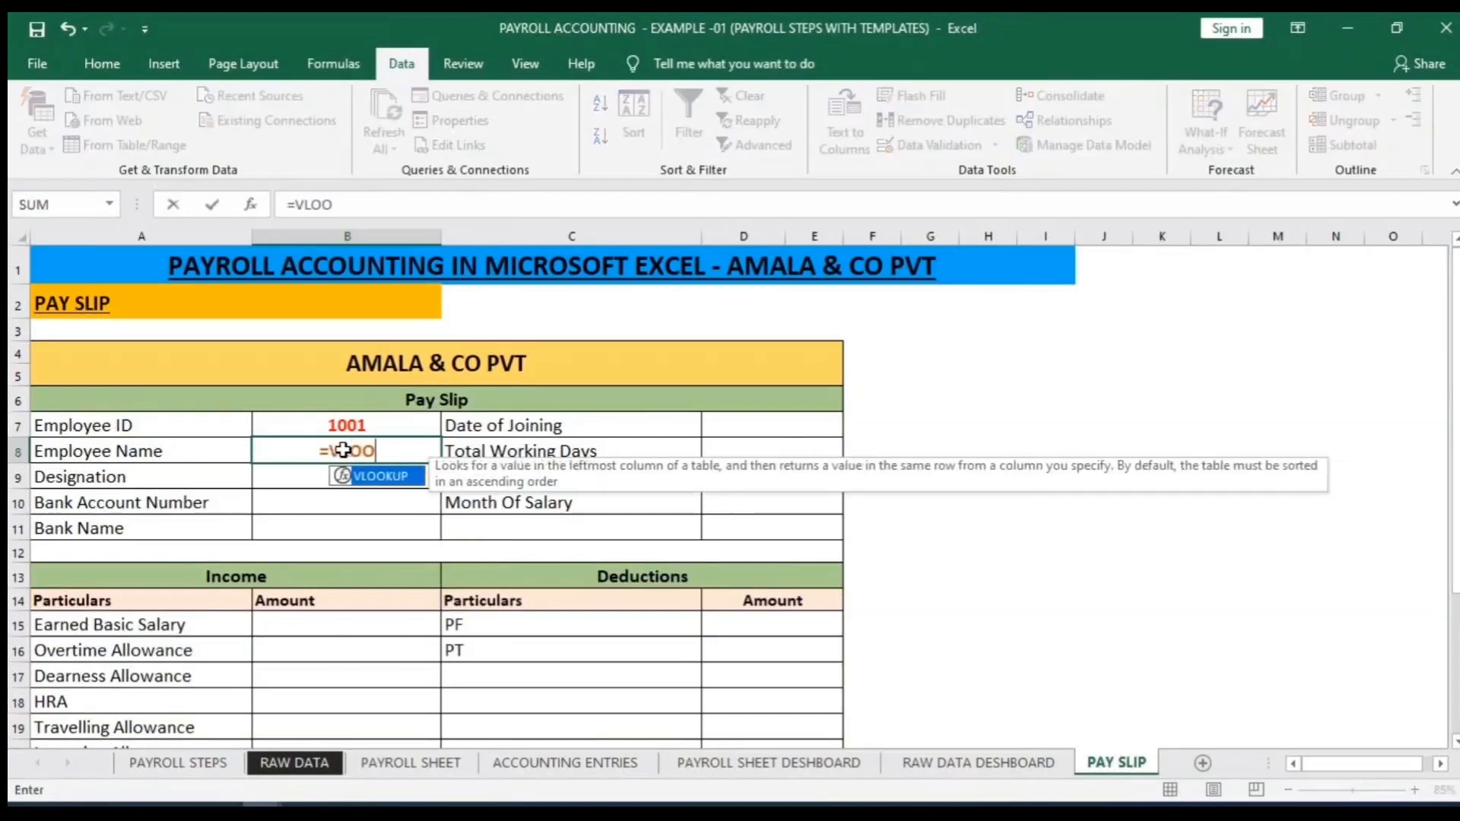
double_click(380, 476)
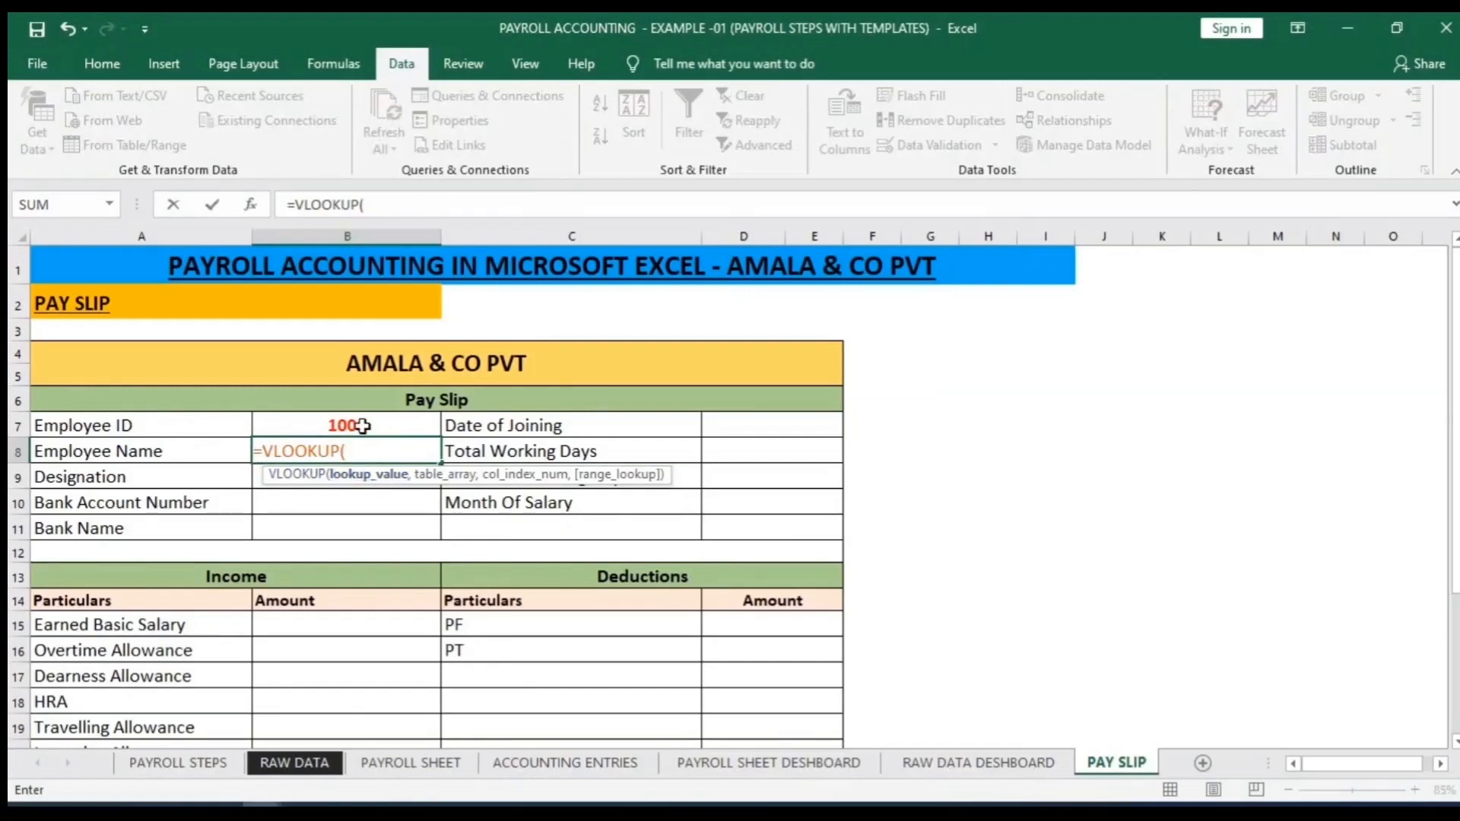
click(363, 425)
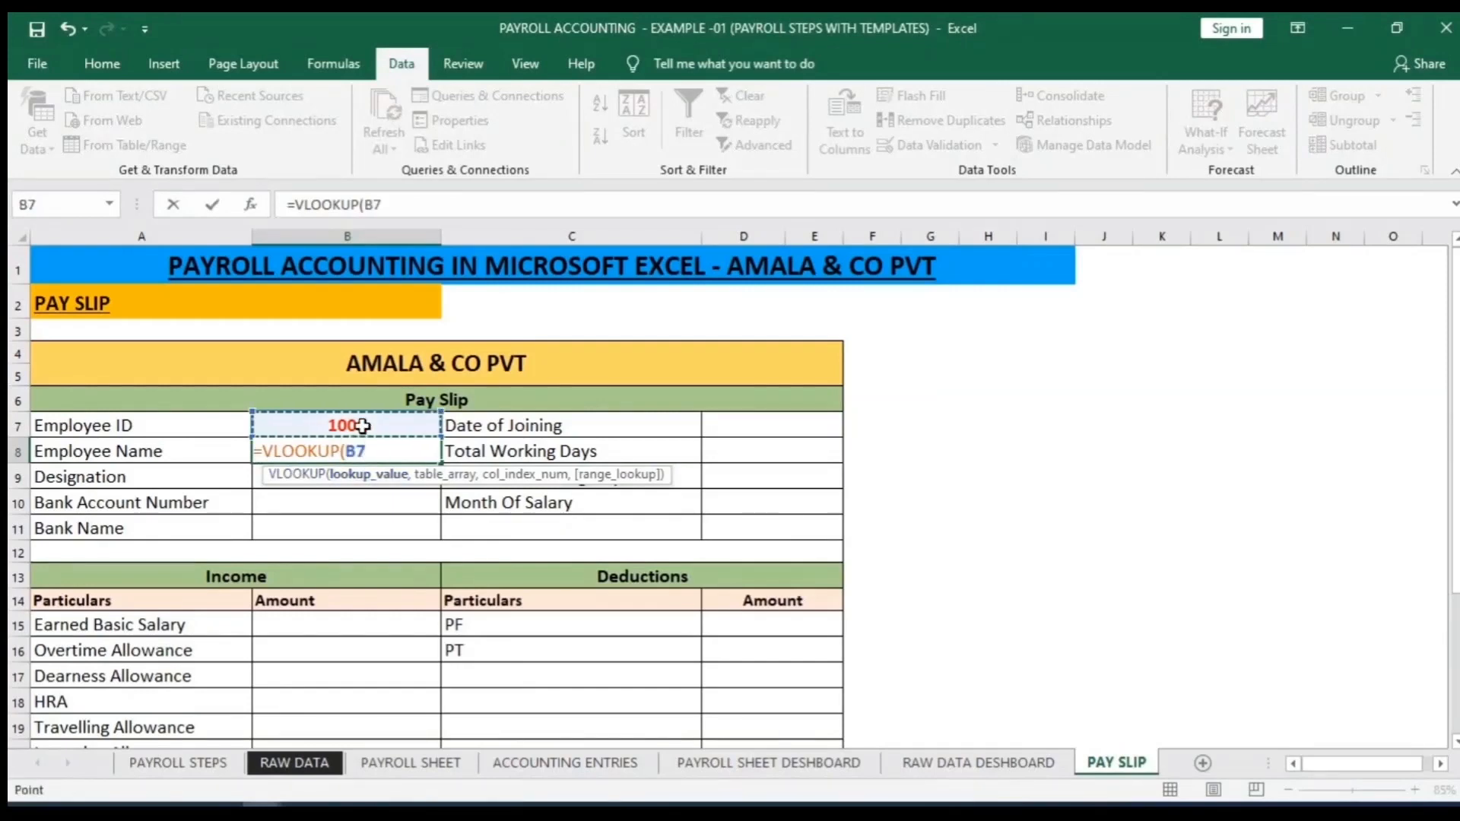
text(,)
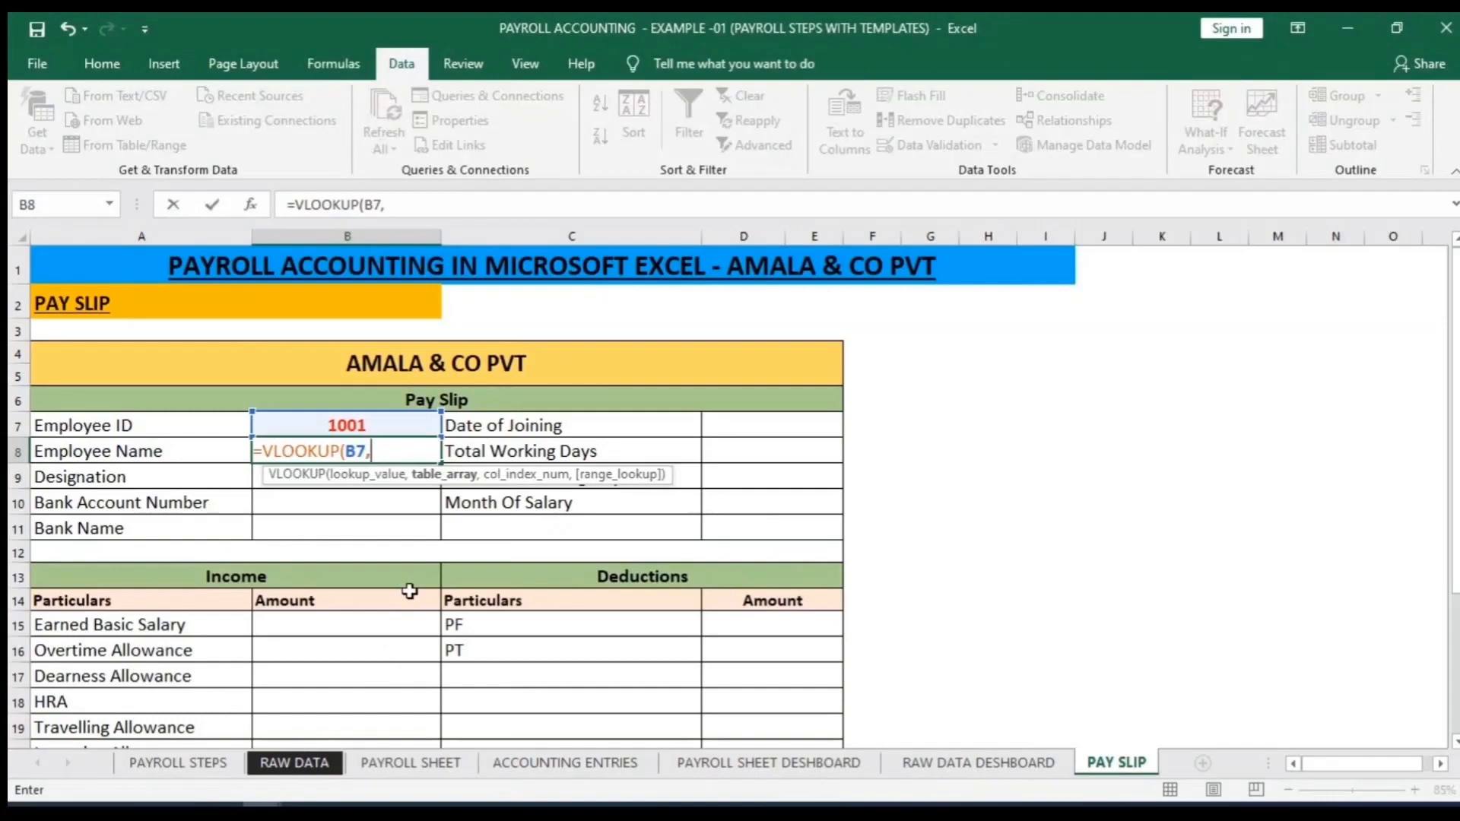
text(RA)
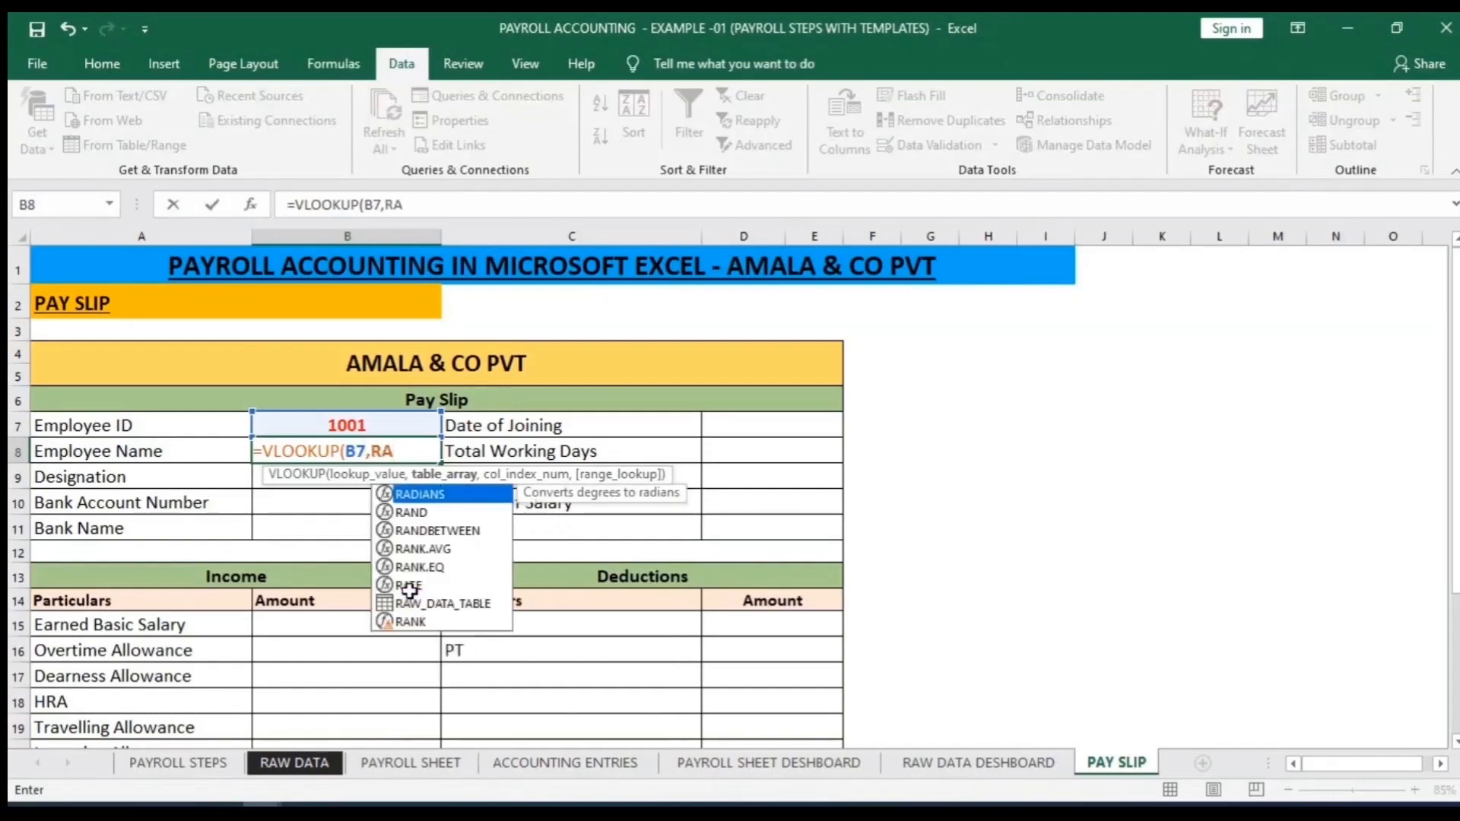
text(W)
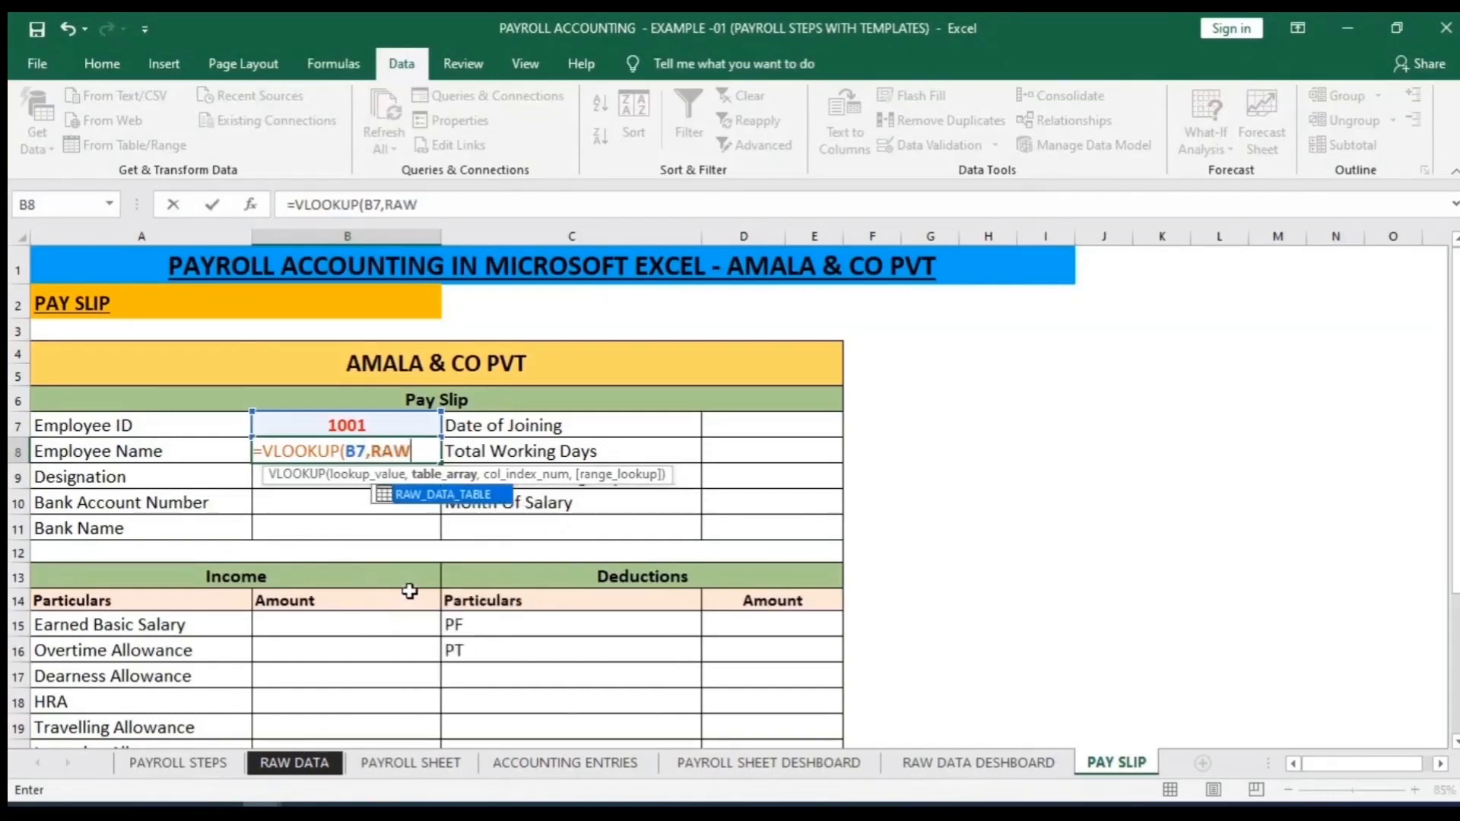
double_click(466, 497)
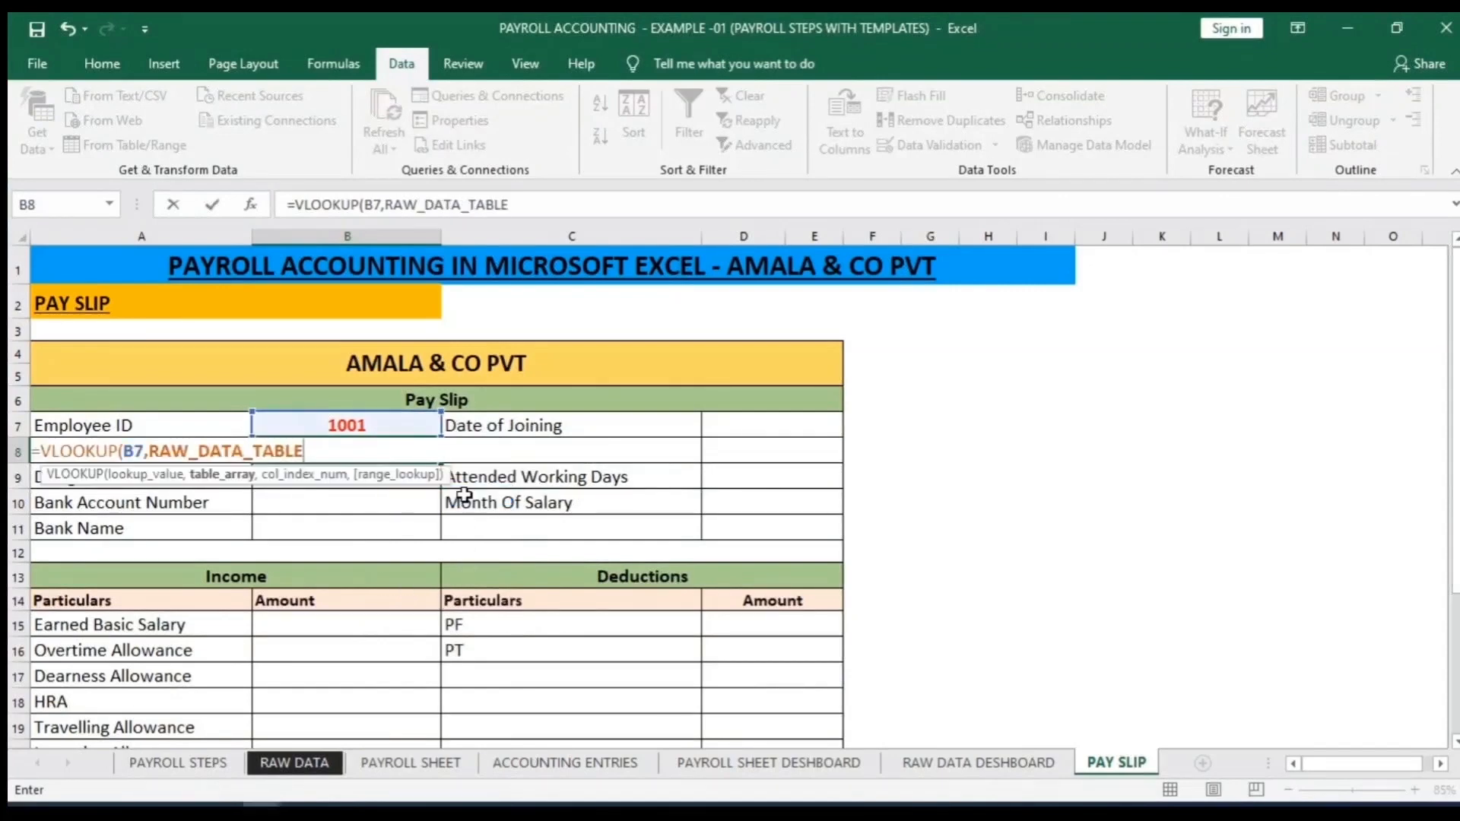
text(,)
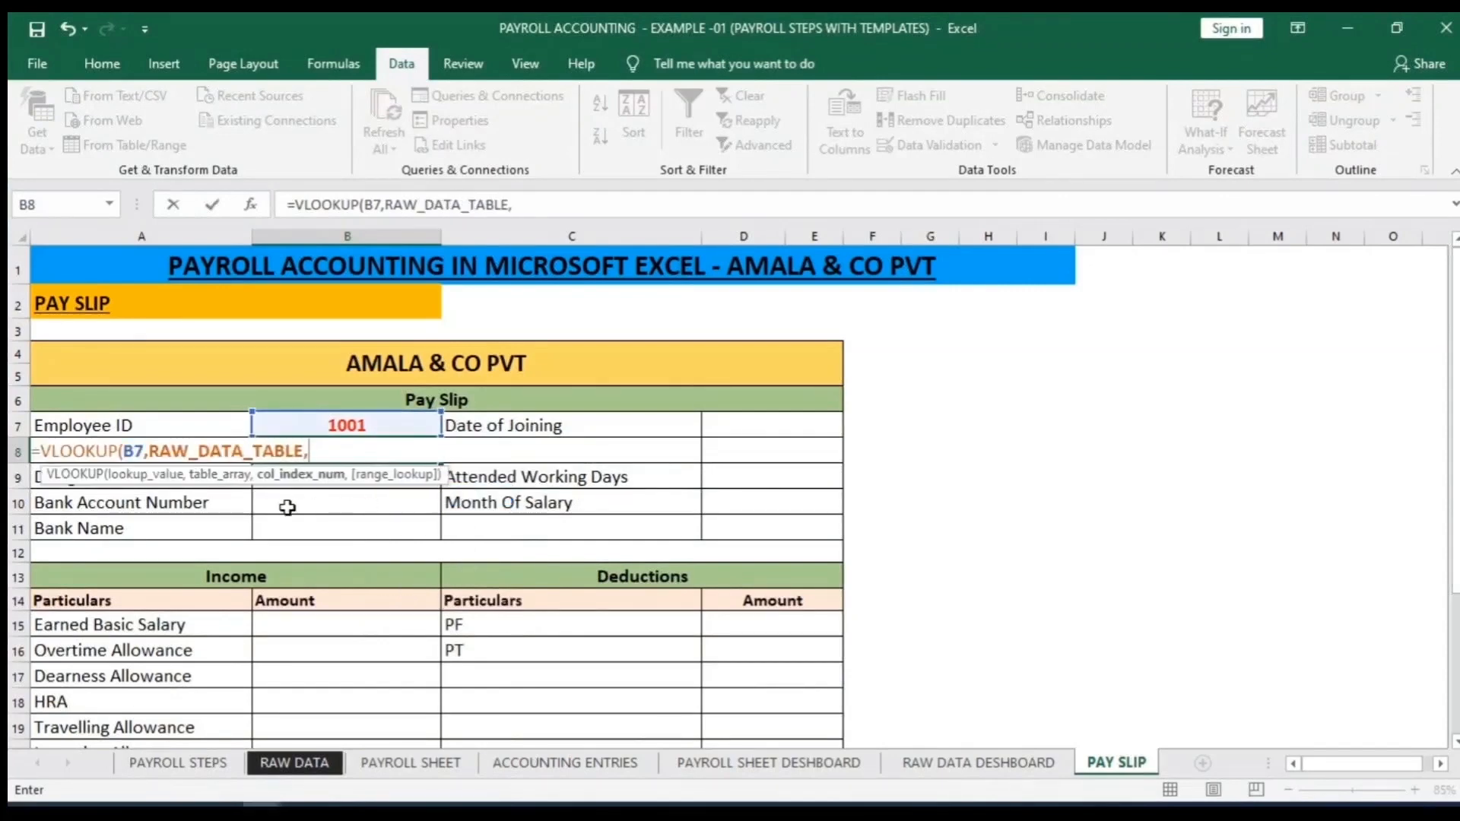
click(289, 761)
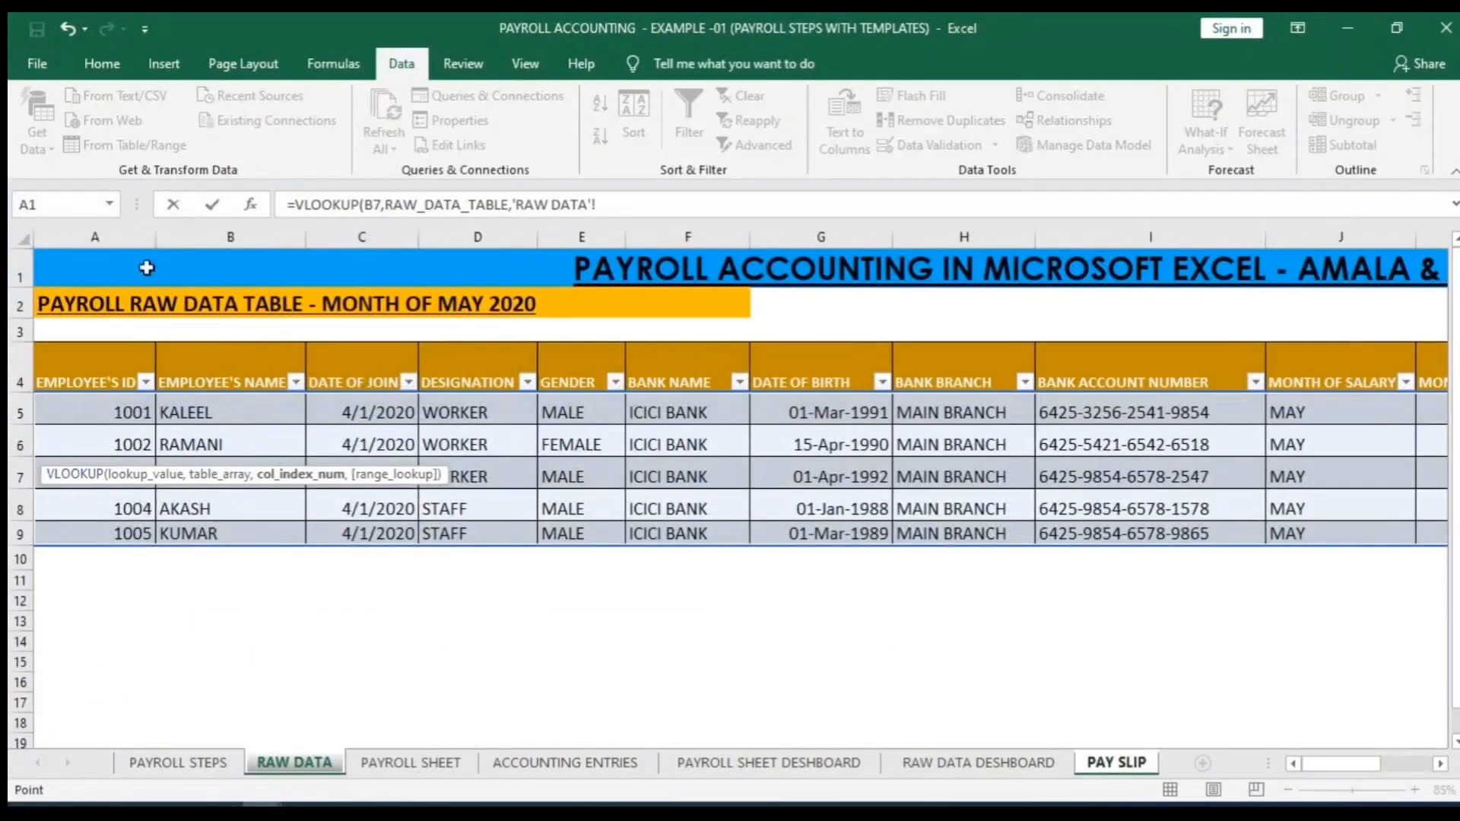
click(1116, 762)
key(BackSpace)
key(BackSpace)
key(BackSpace)
key(BackSpace)
key(BackSpace)
key(BackSpace)
key(BackSpace)
key(BackSpace)
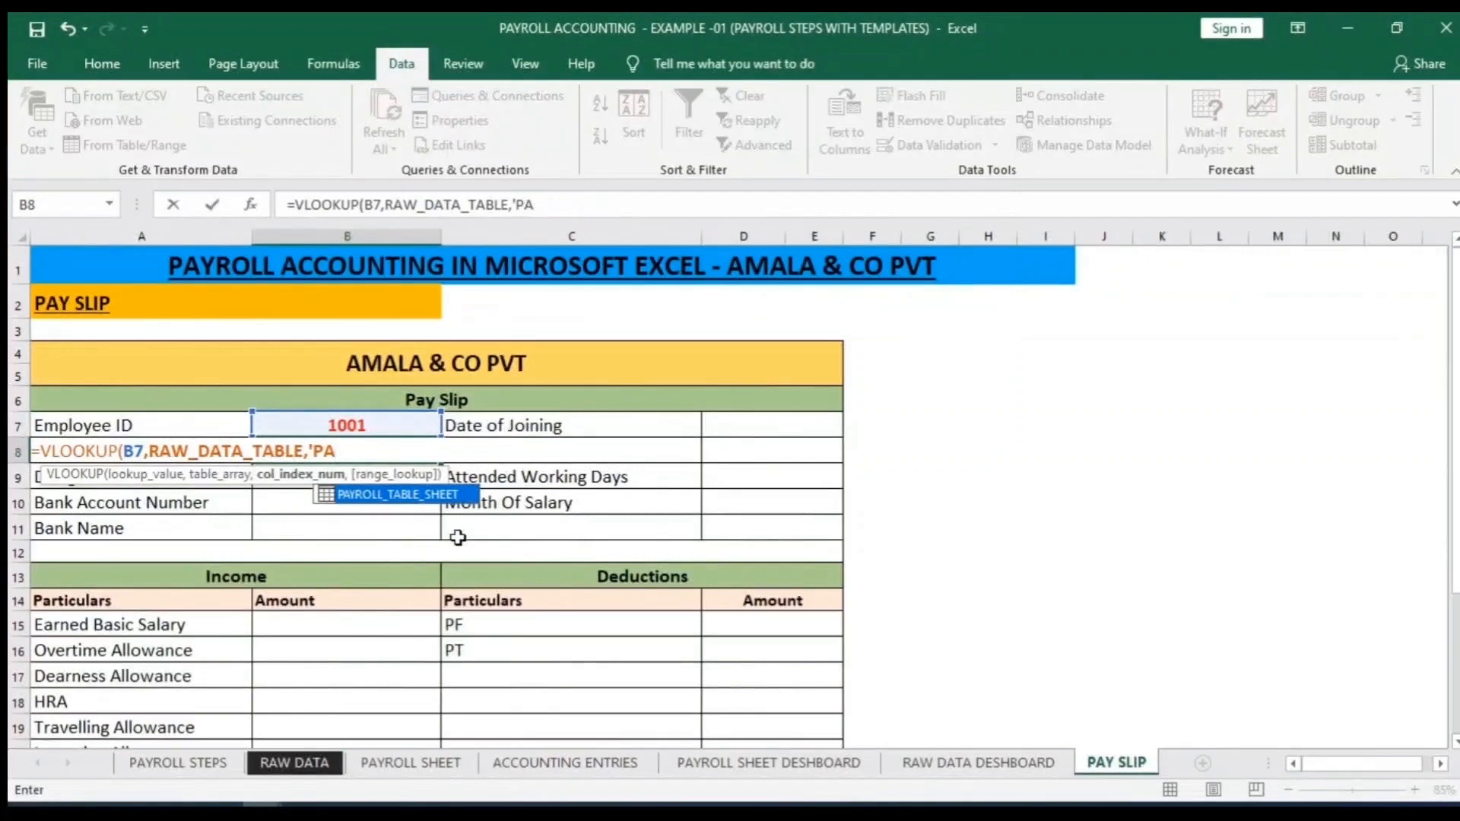
double_click(444, 494)
key(ctrl+z)
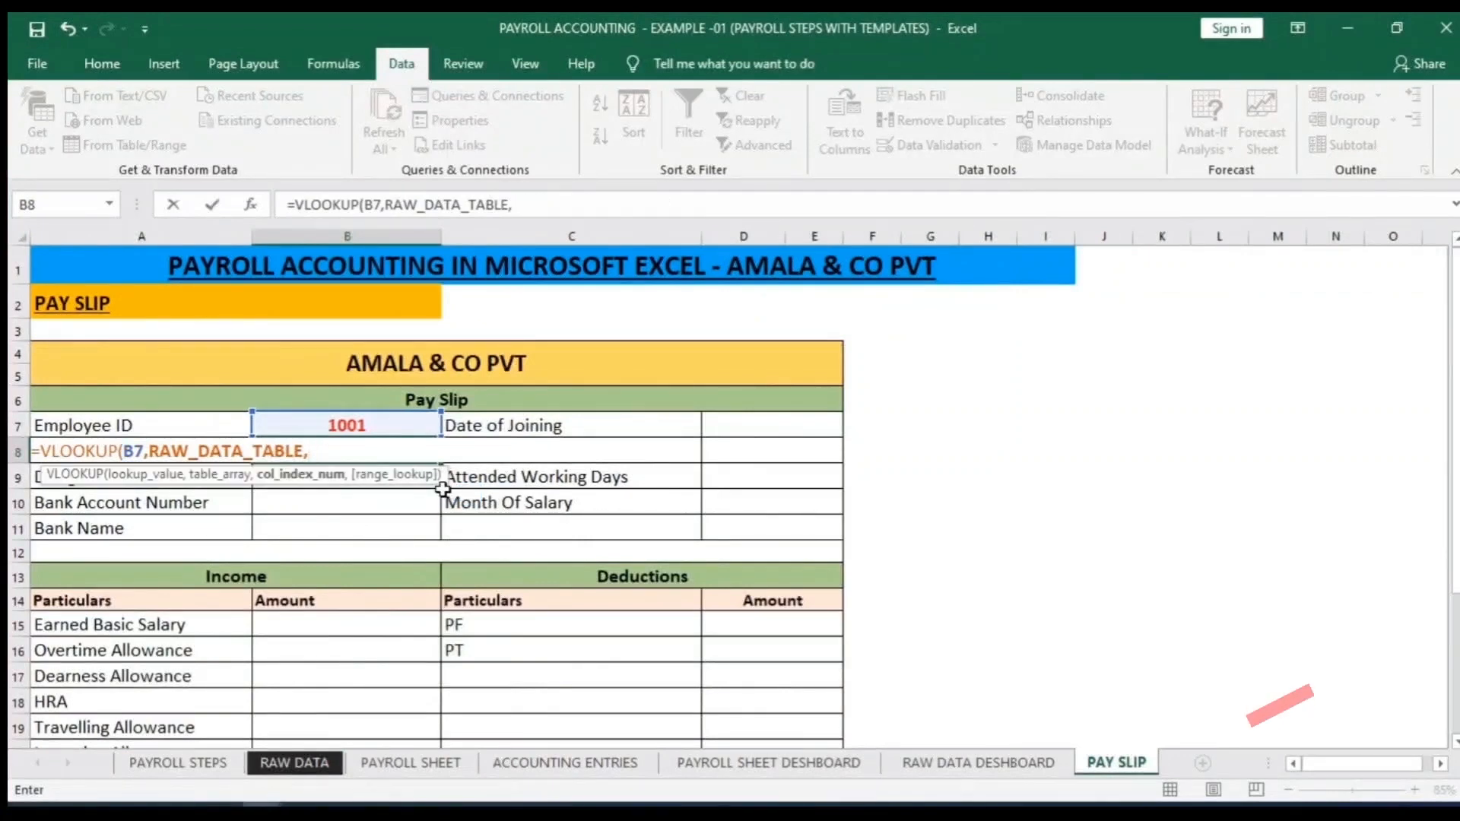
Complete the Employee Name VLOOKUP in B8 with column index 2 and an exact match (FALSE)
text(2,)
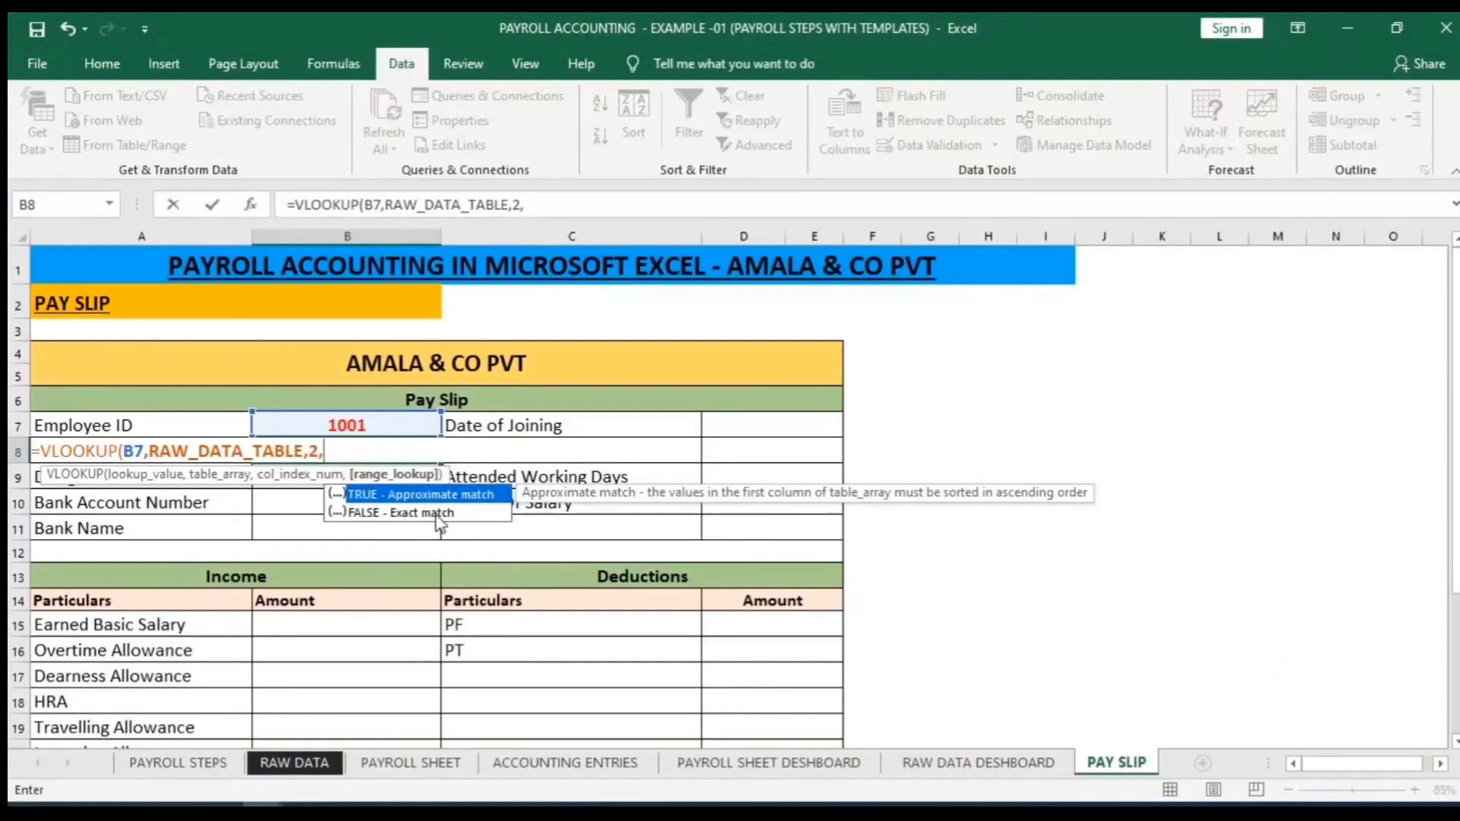
double_click(436, 514)
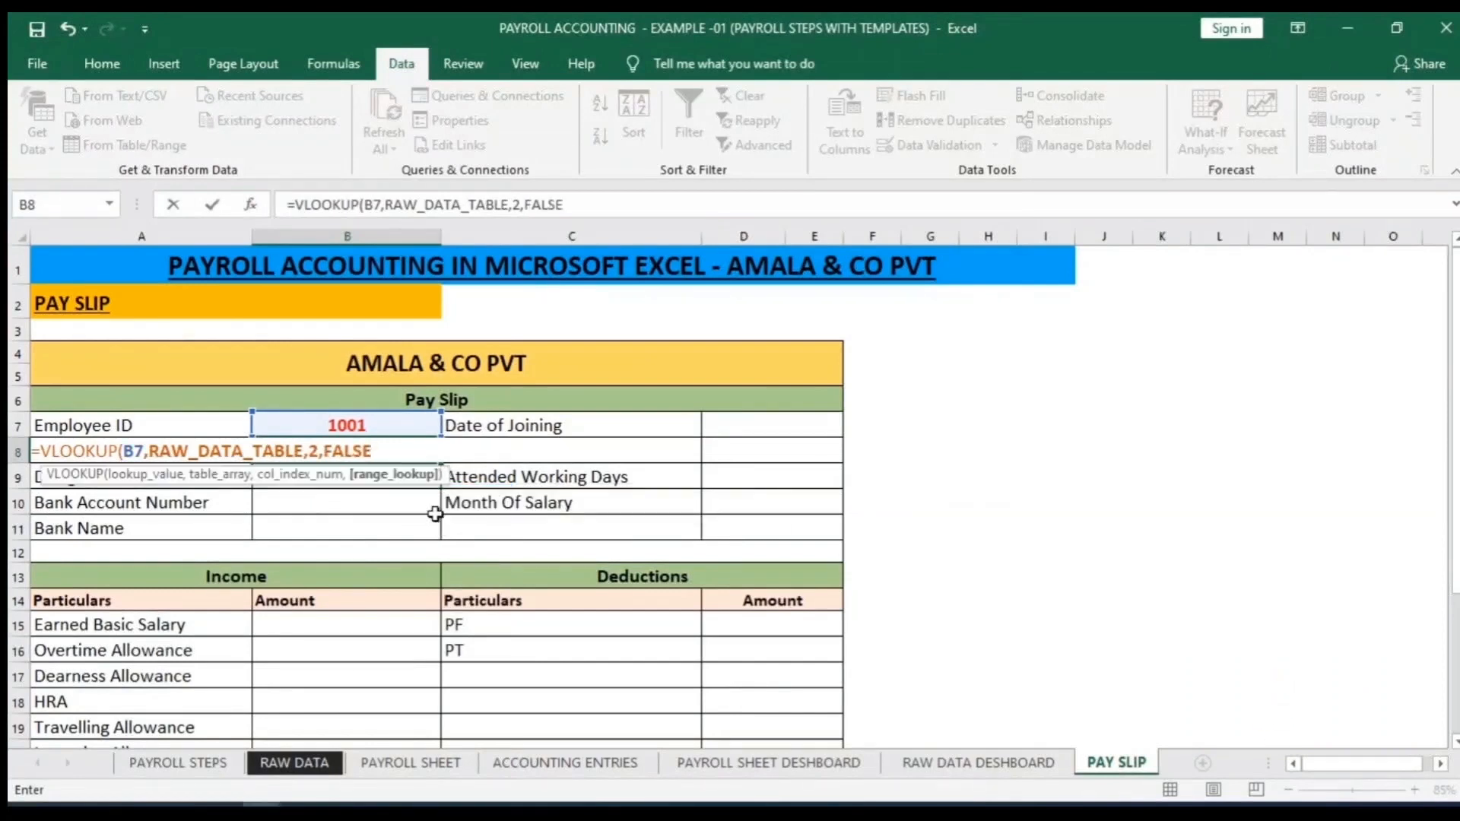
text())
key(Return)
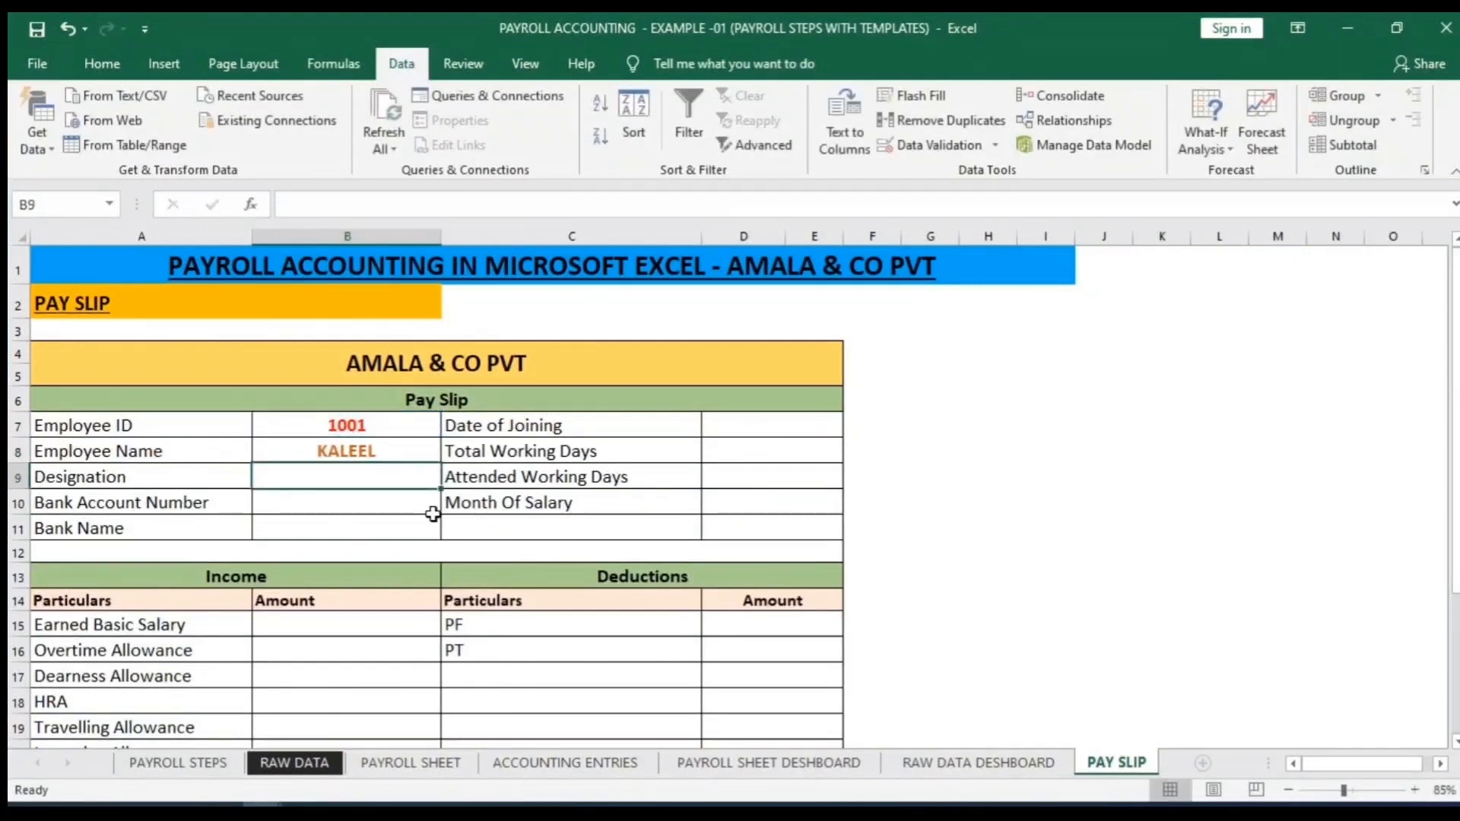
Test the Employee Name lookup by switching the Employee ID dropdown to the second employee and back to the first
click(363, 428)
click(449, 430)
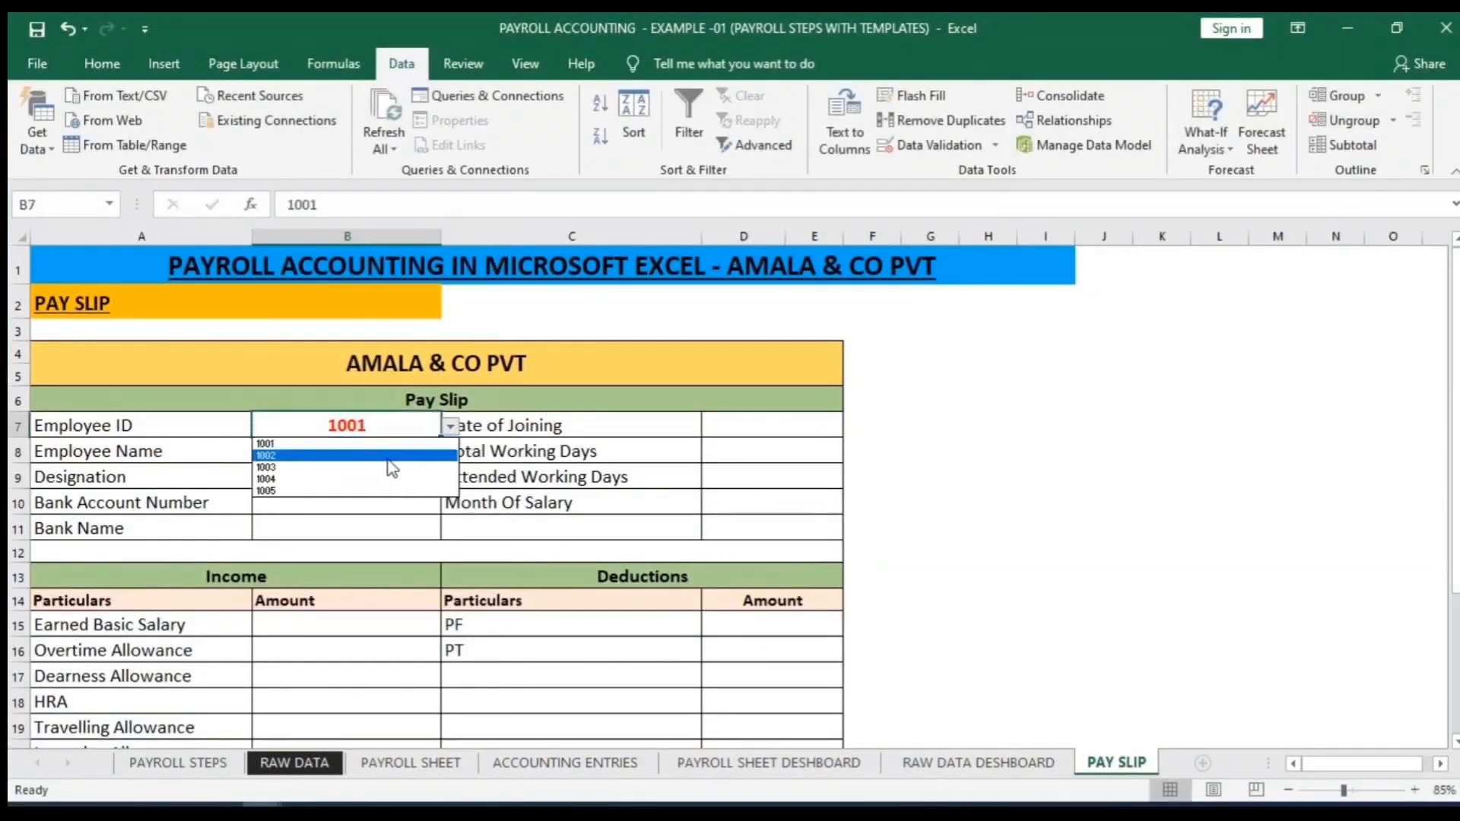
click(388, 456)
click(450, 428)
click(335, 444)
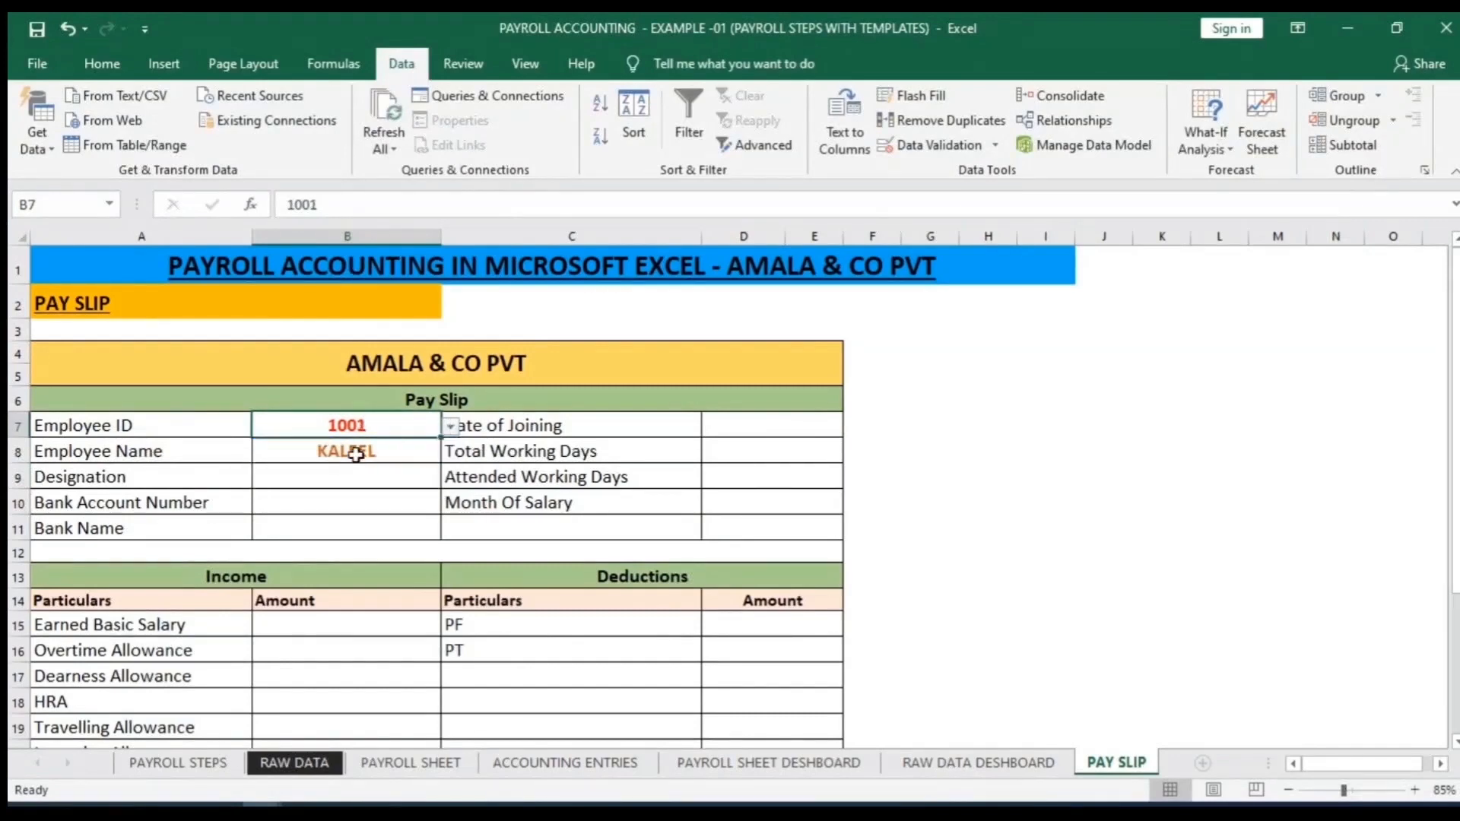
Copy the VLOOKUP formula text from the Employee Name cell B8 into the Designation cell B9 without shifting its references
click(352, 450)
click(118, 498)
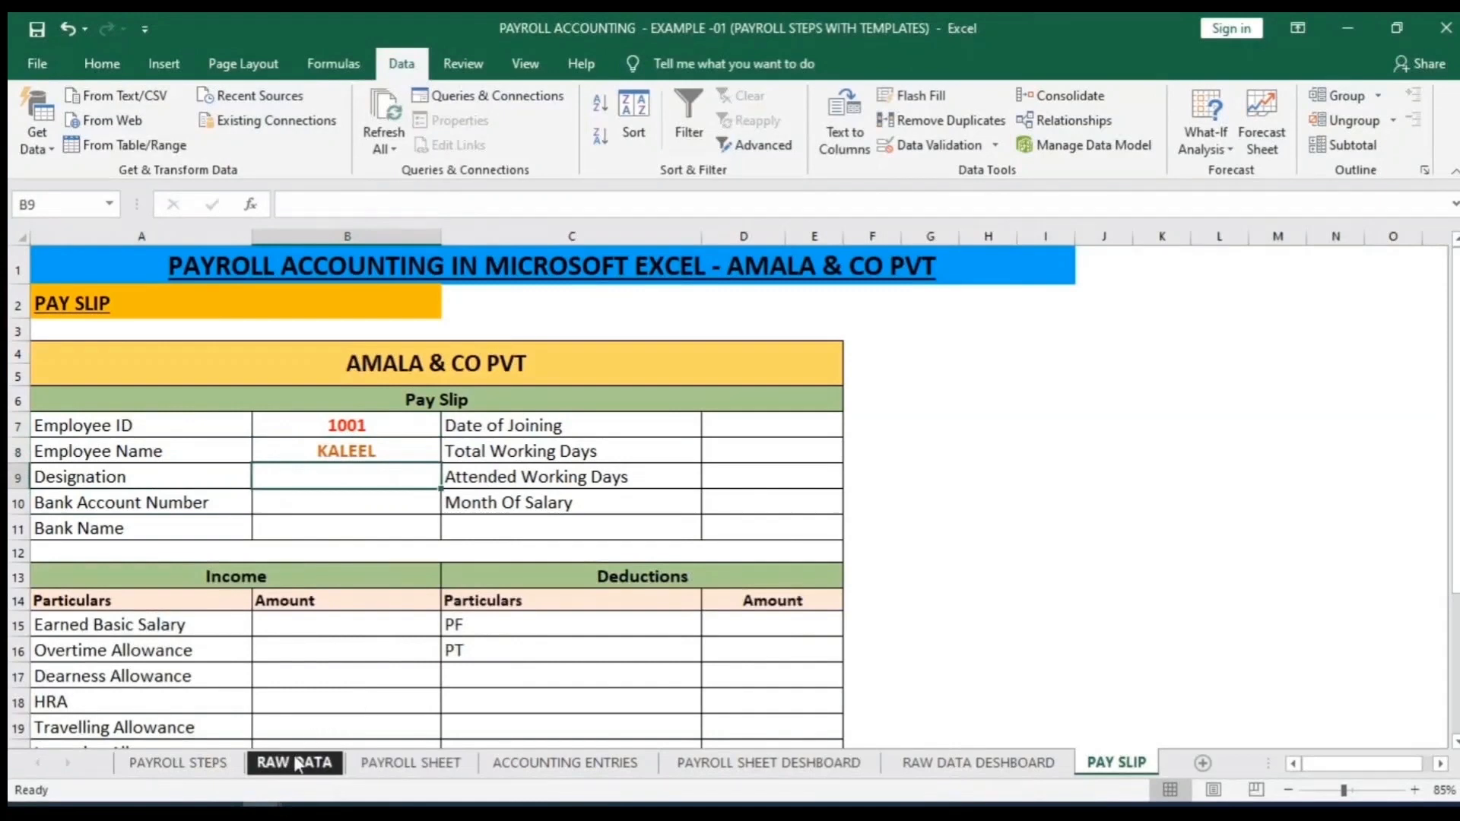
click(294, 762)
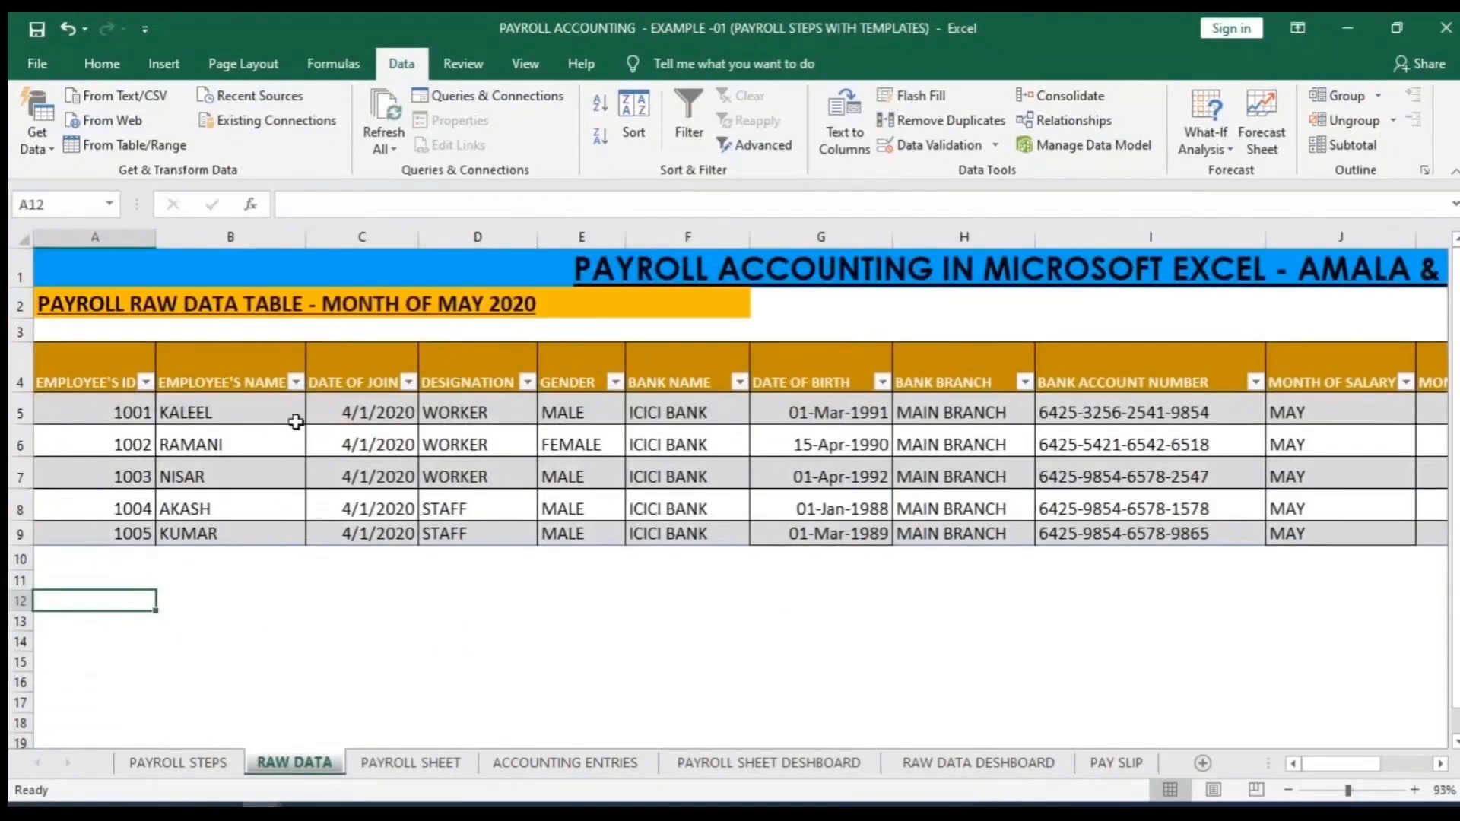
click(410, 763)
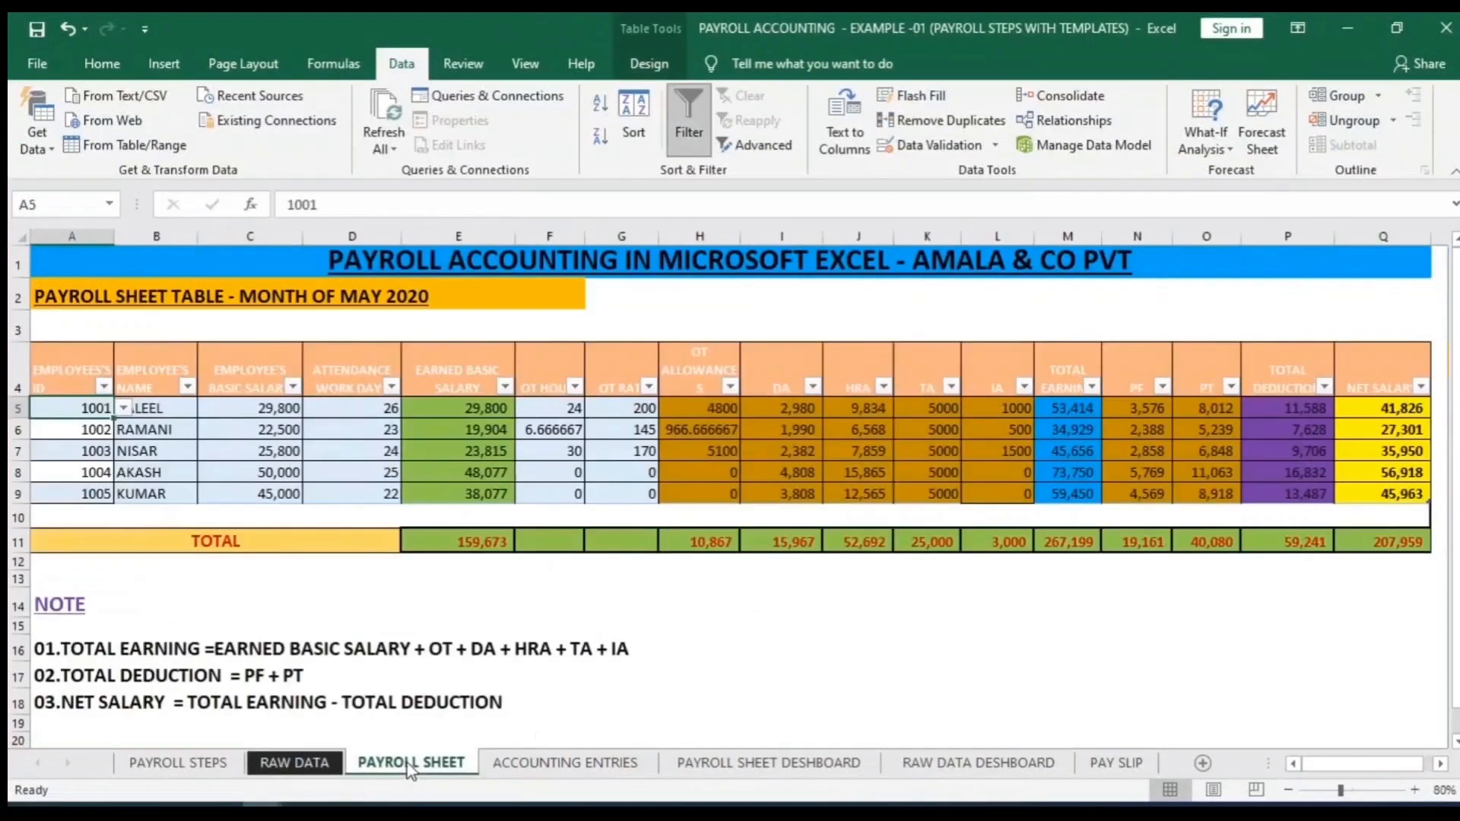
click(1115, 763)
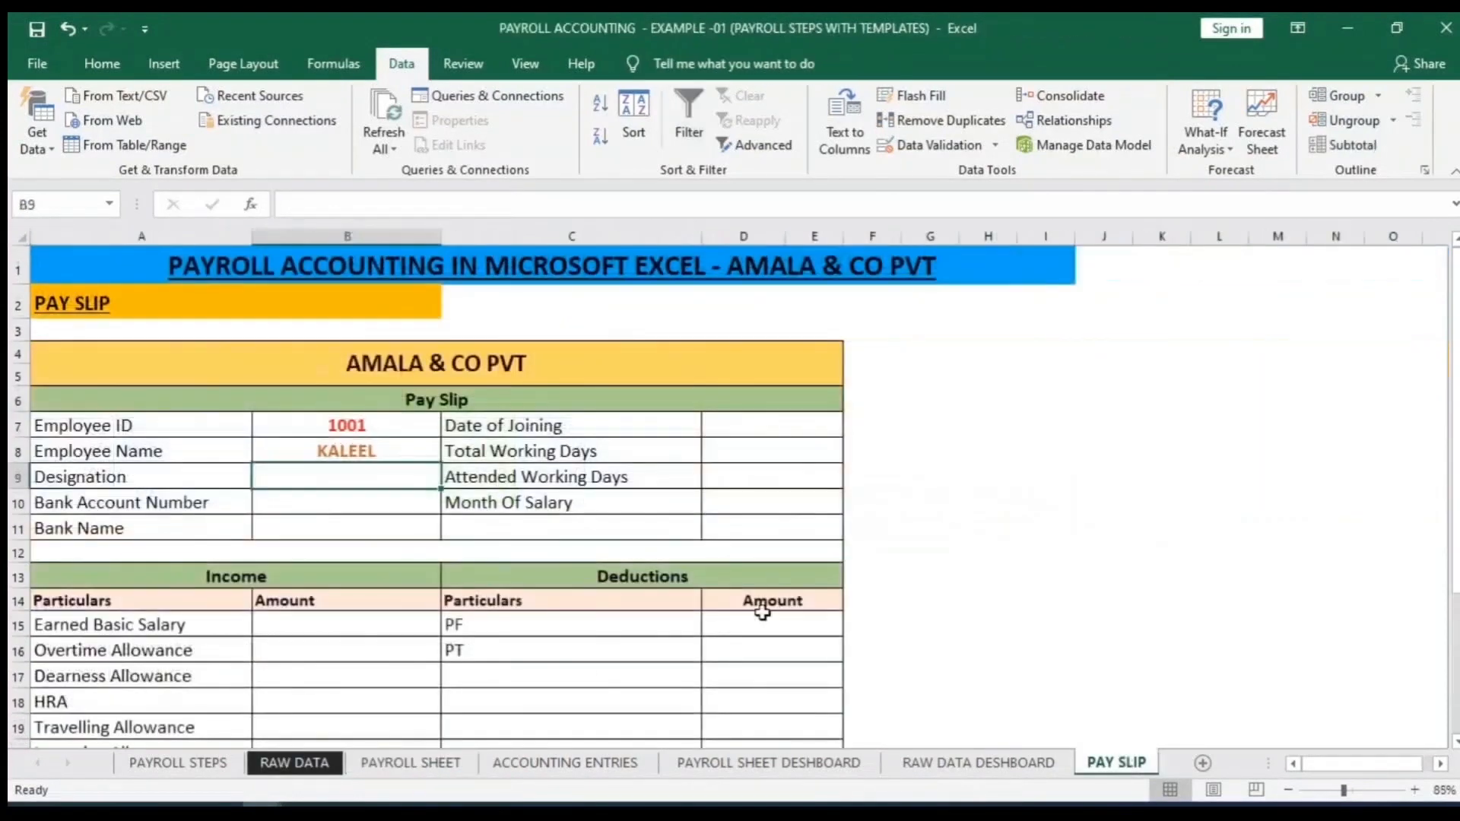
click(365, 449)
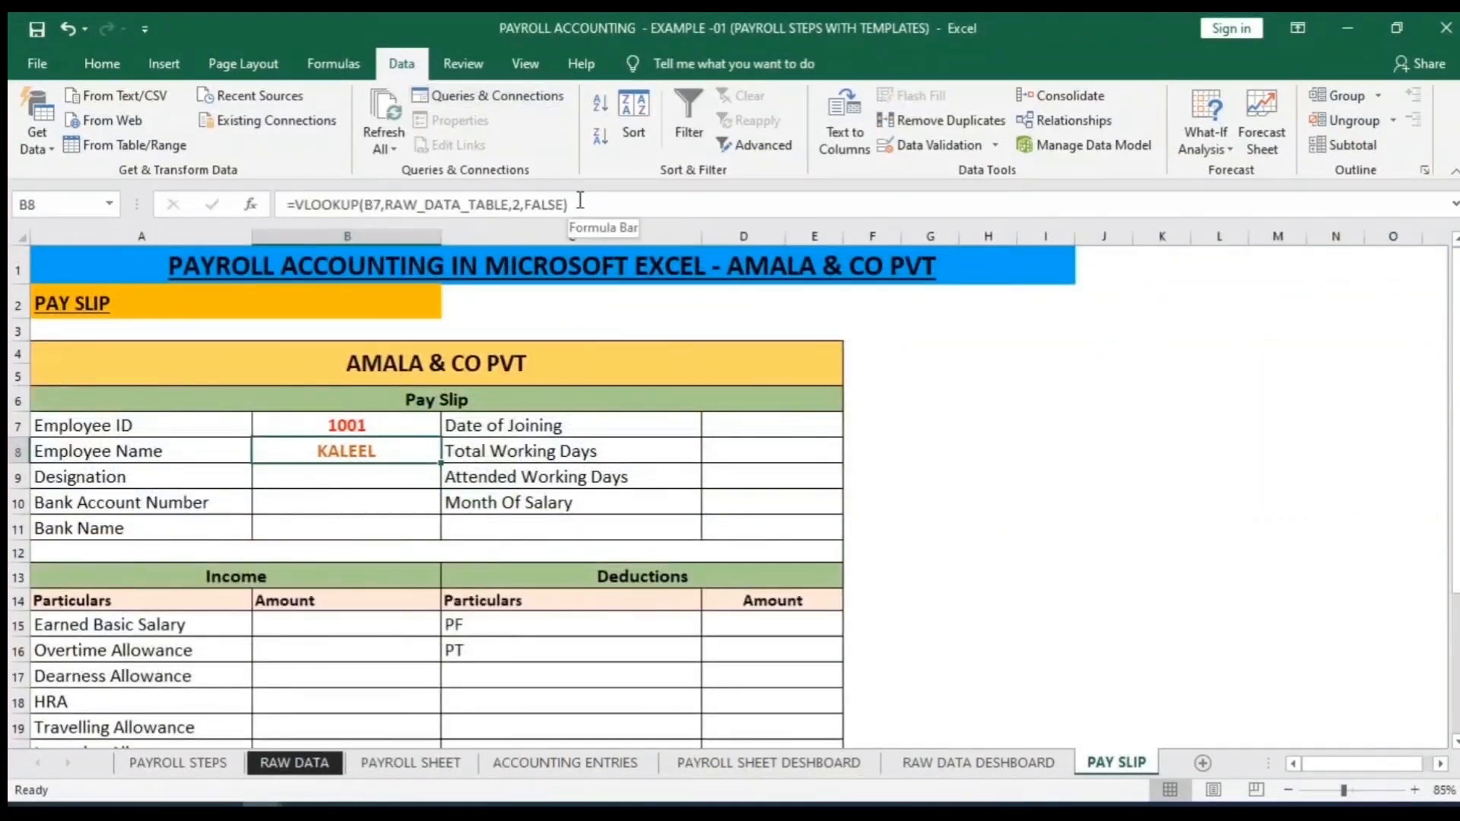
drag(576, 204, 242, 196)
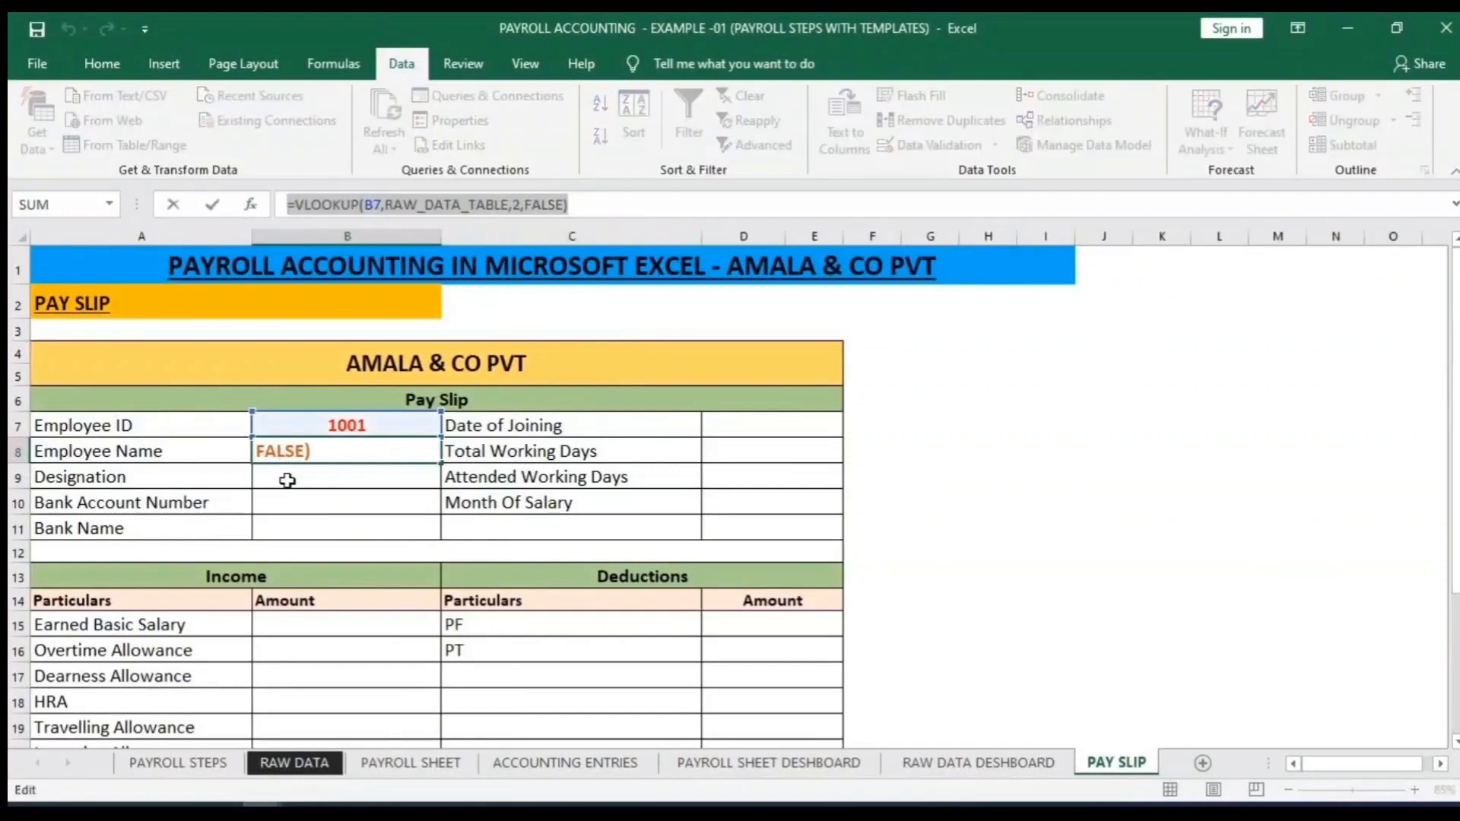
key(ctrl+c)
key(Return)
key(ctrl+v)
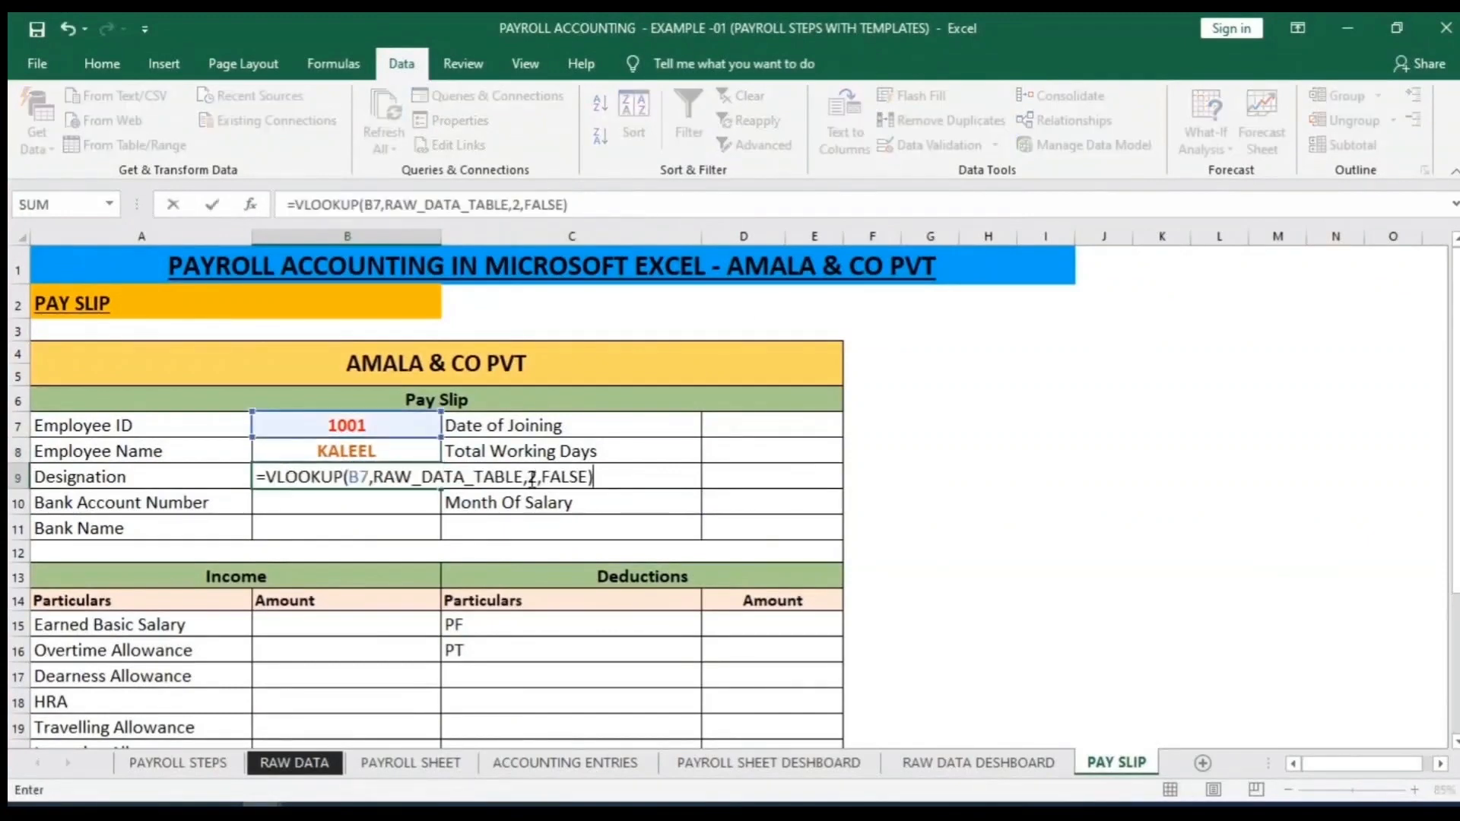
Change the column index of the Designation formula in B9 to 4 and enter it
click(537, 477)
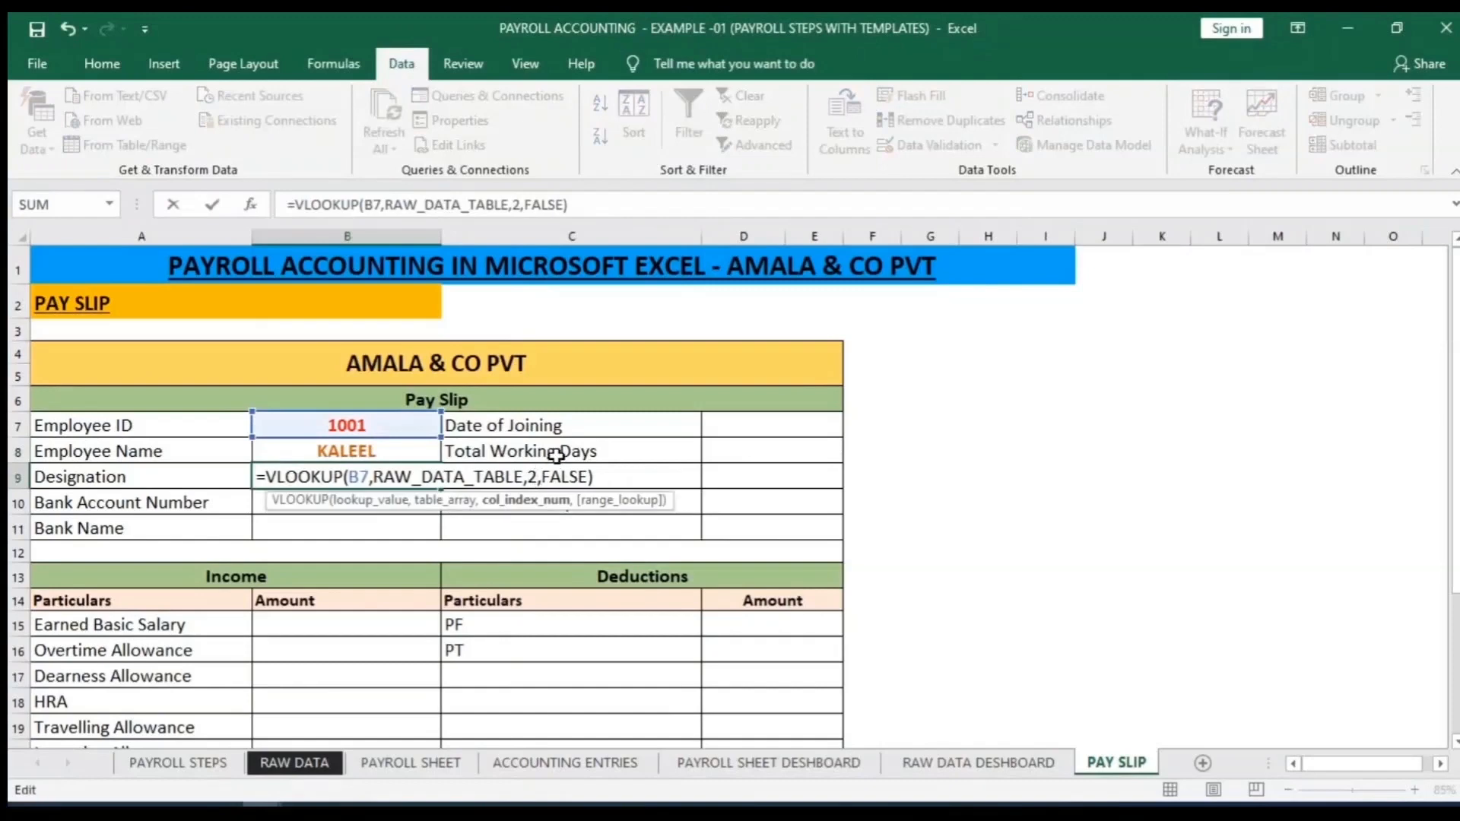
key(BackSpace)
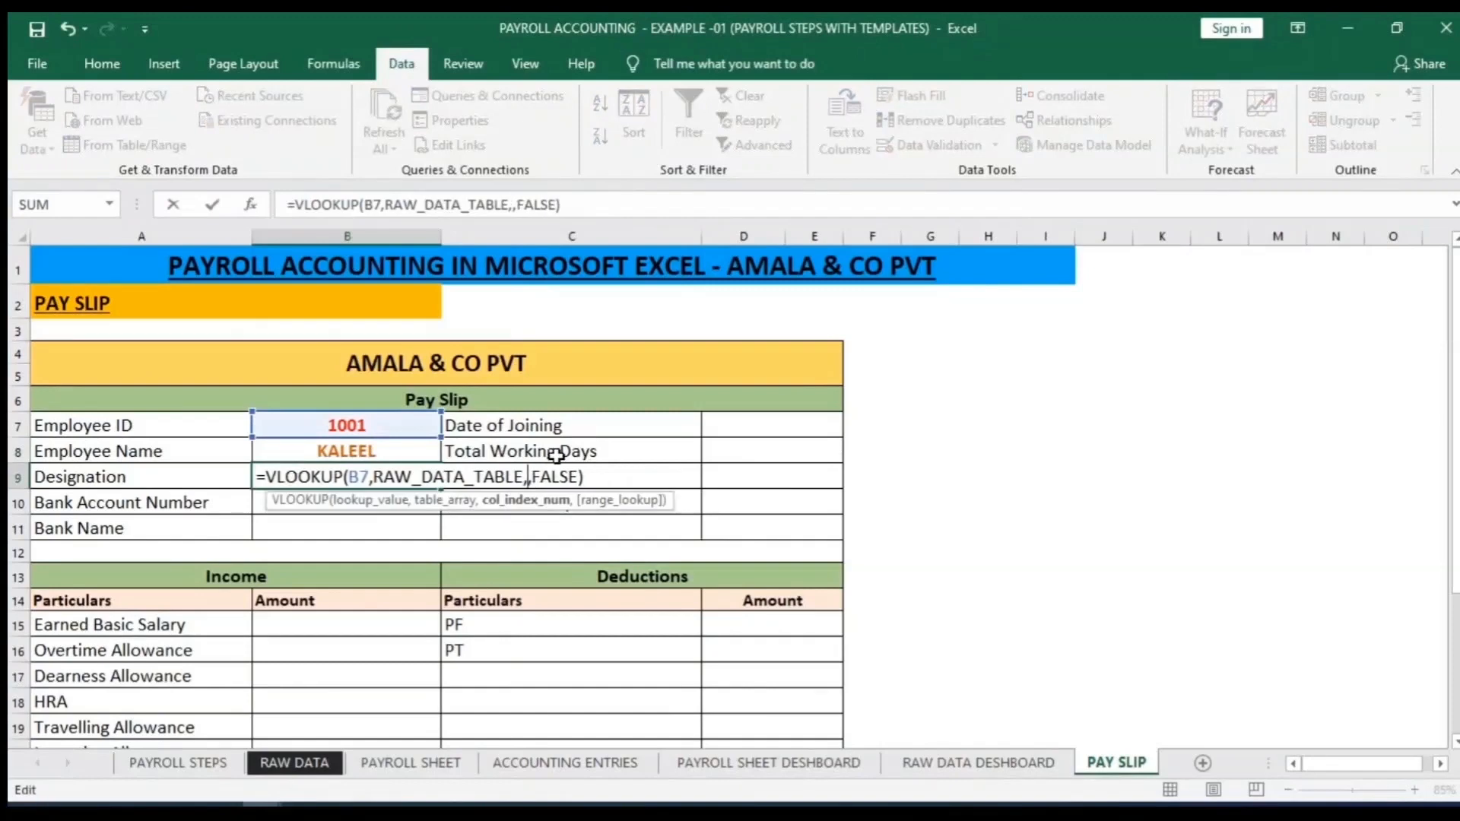
text(4)
key(Return)
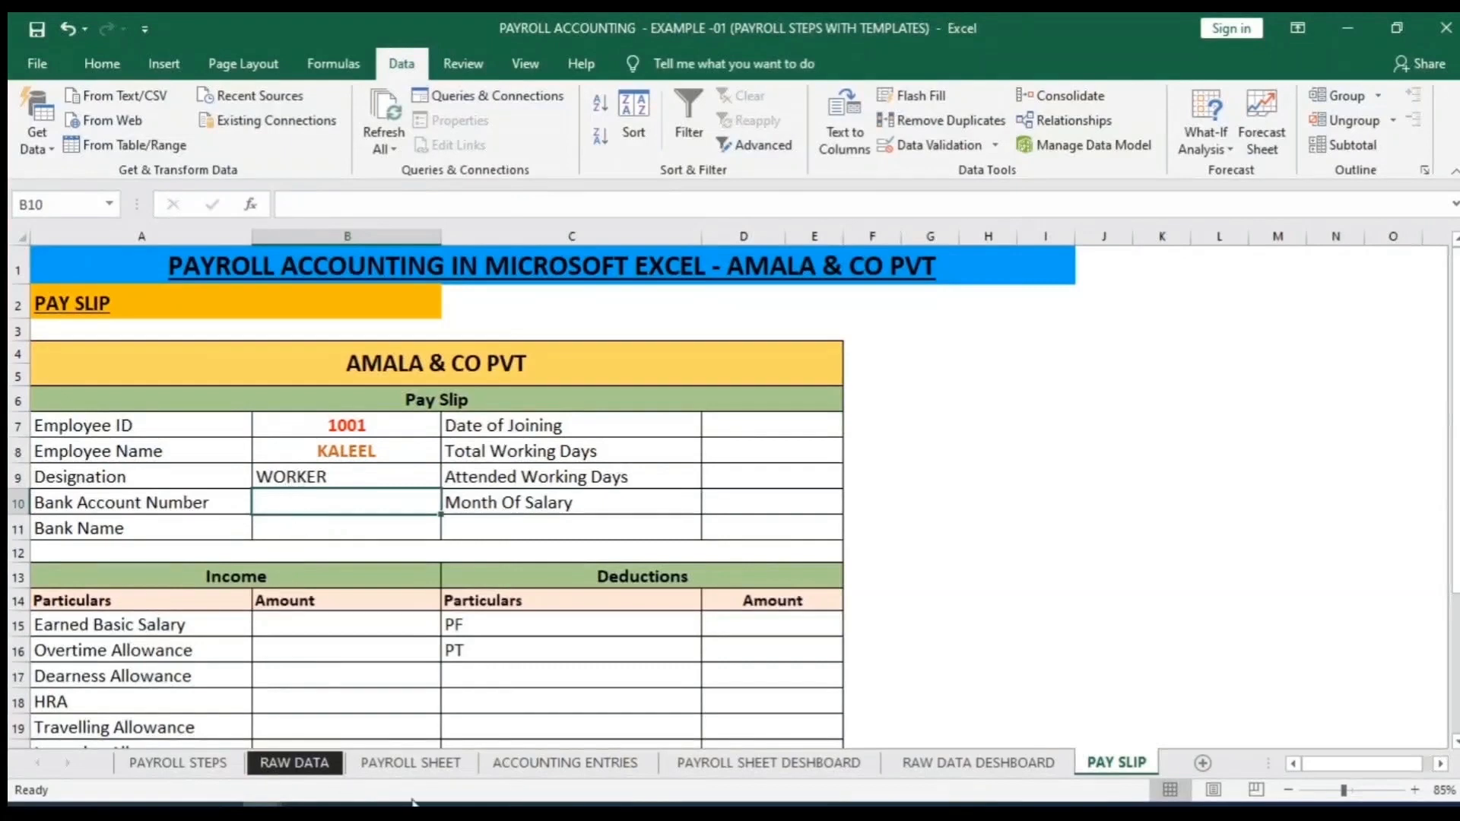
Fill the Bank Account Number cell B10 with the copied VLOOKUP, using RAW DATA column index 9
click(310, 763)
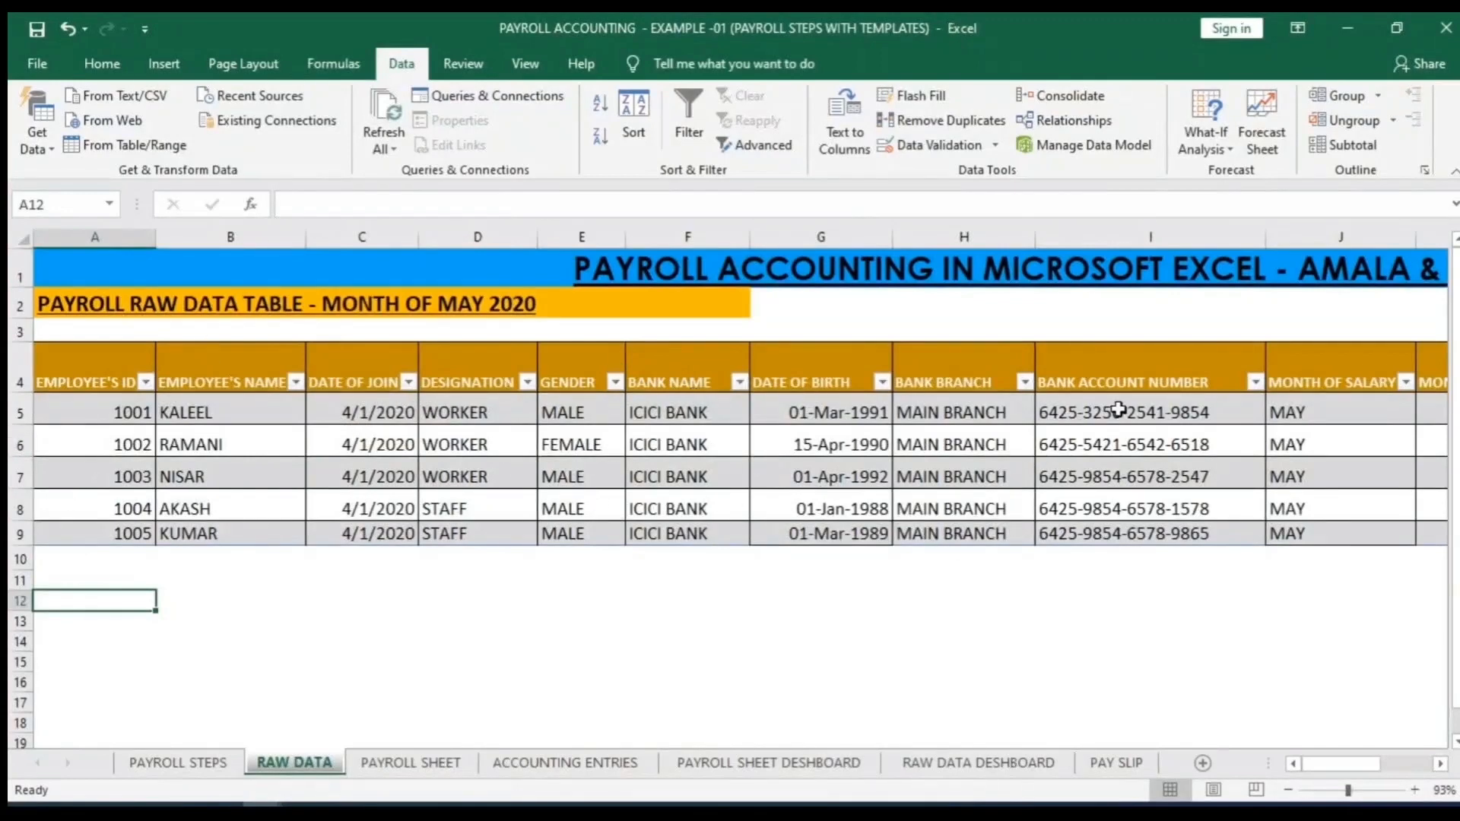
click(1092, 770)
double_click(331, 502)
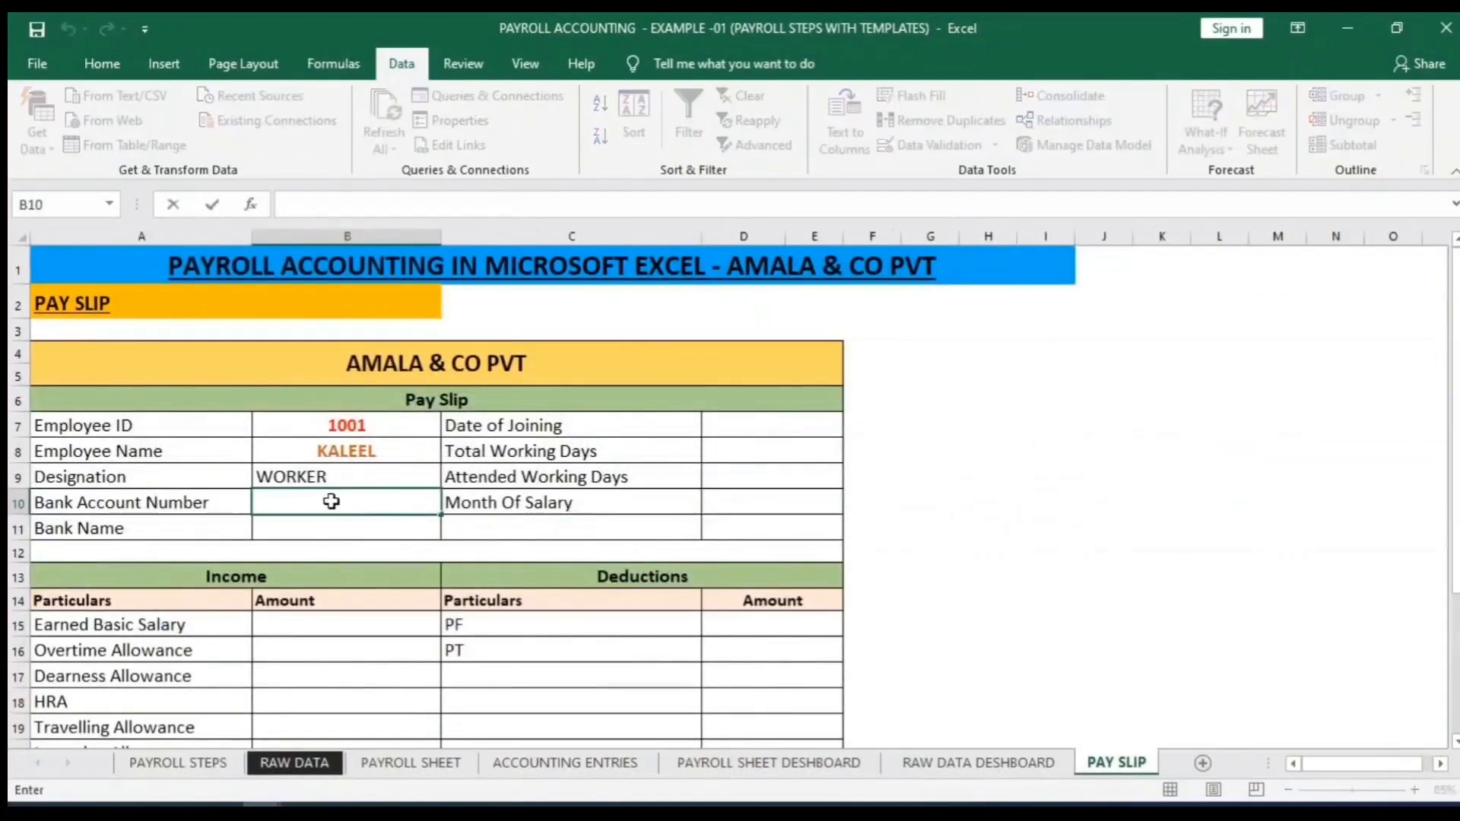
key(ctrl+v)
click(539, 503)
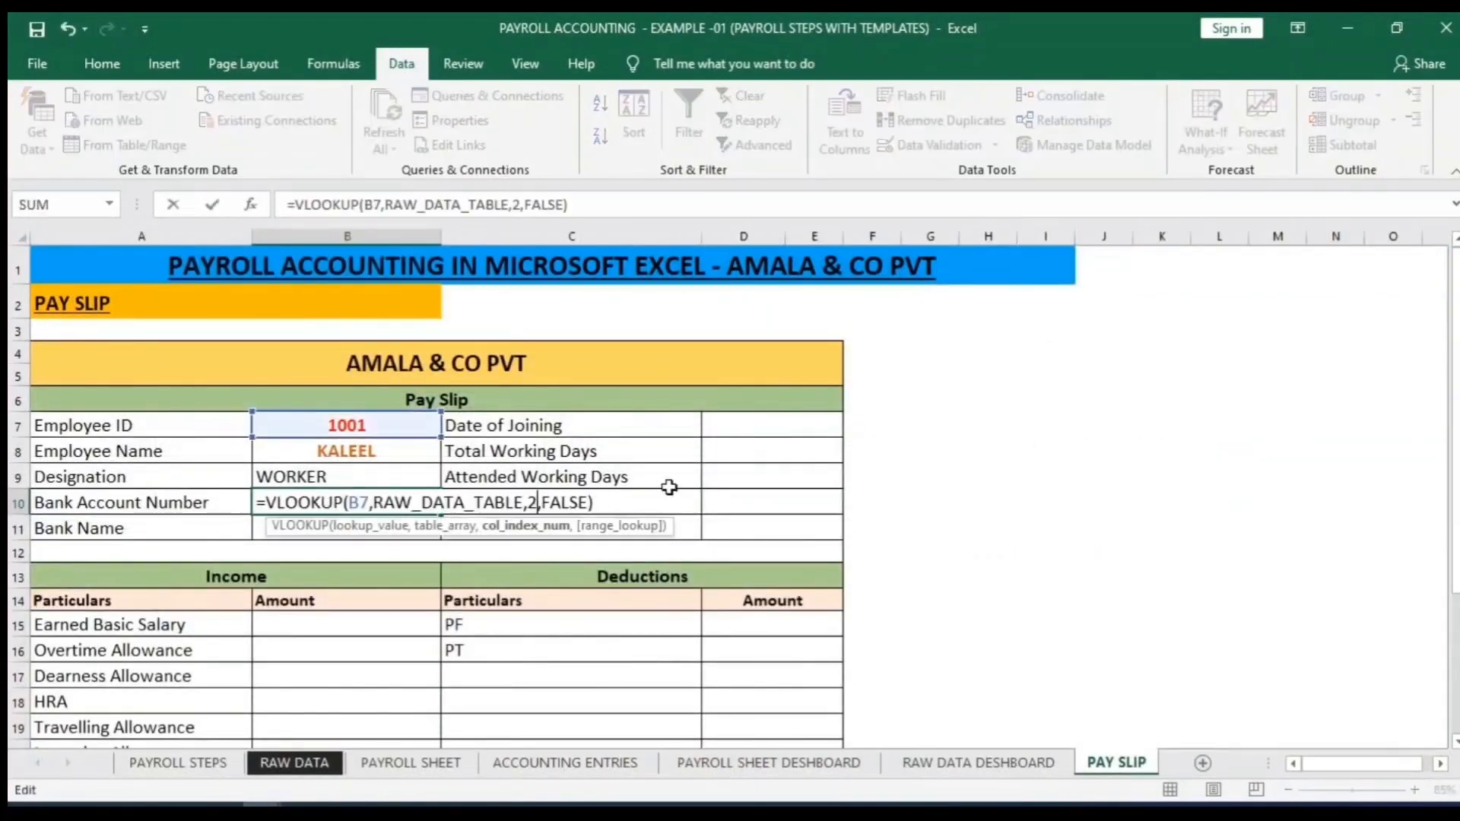
key(BackSpace)
text(9)
key(Return)
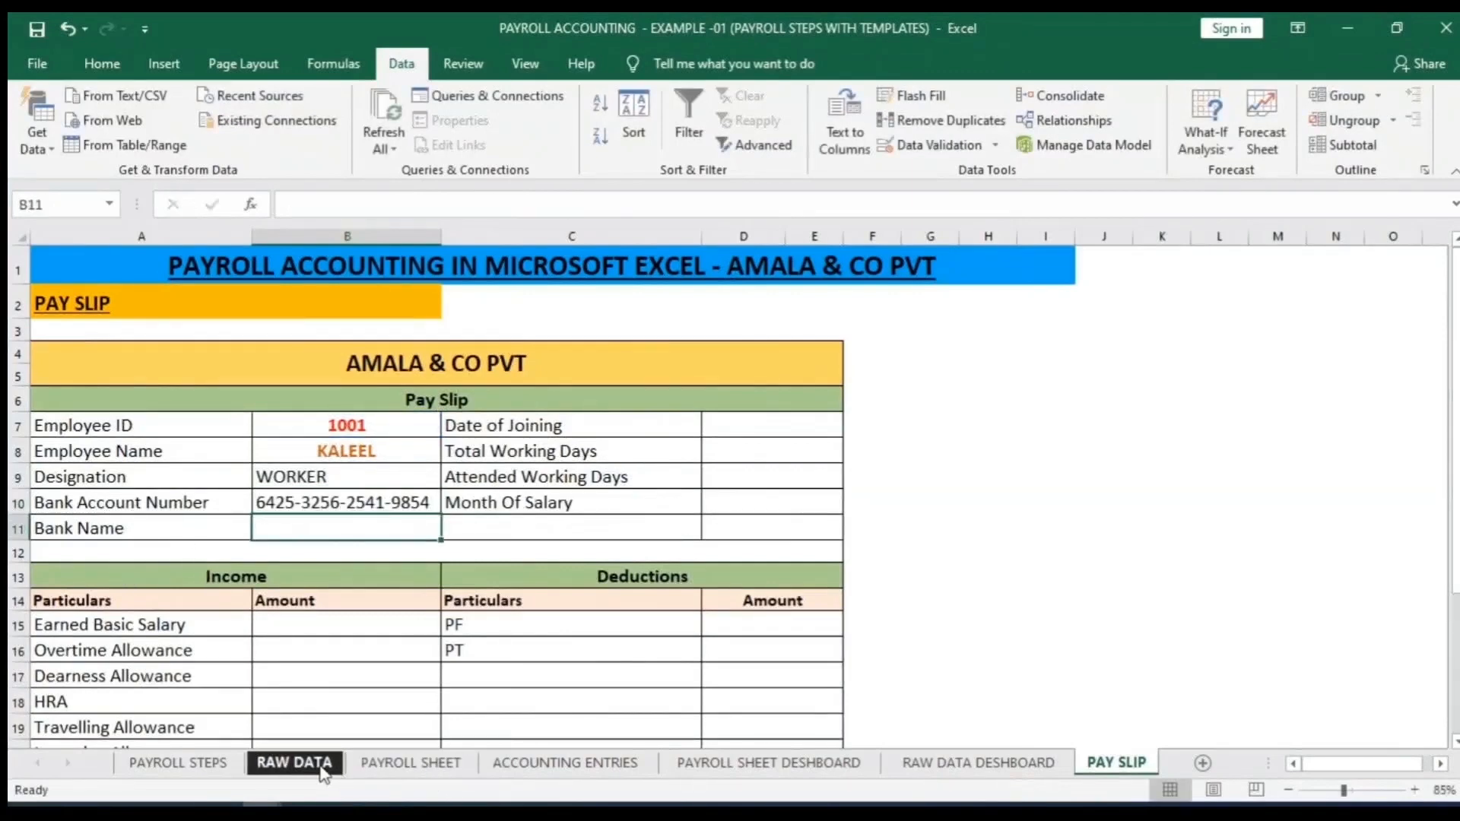
Fill the Bank Name cell B11 with the copied VLOOKUP, using RAW DATA column index 6
click(294, 762)
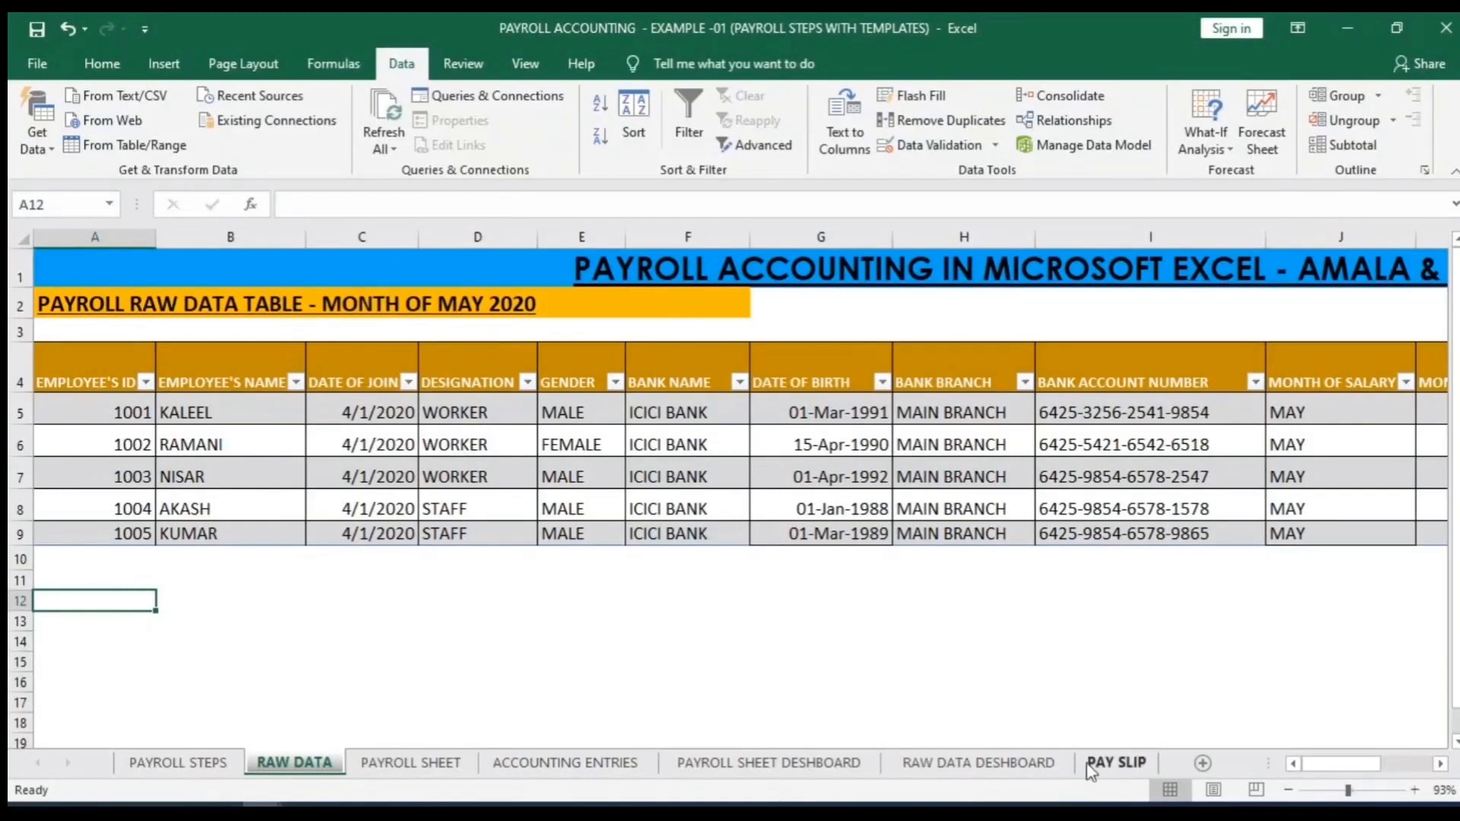
click(1115, 762)
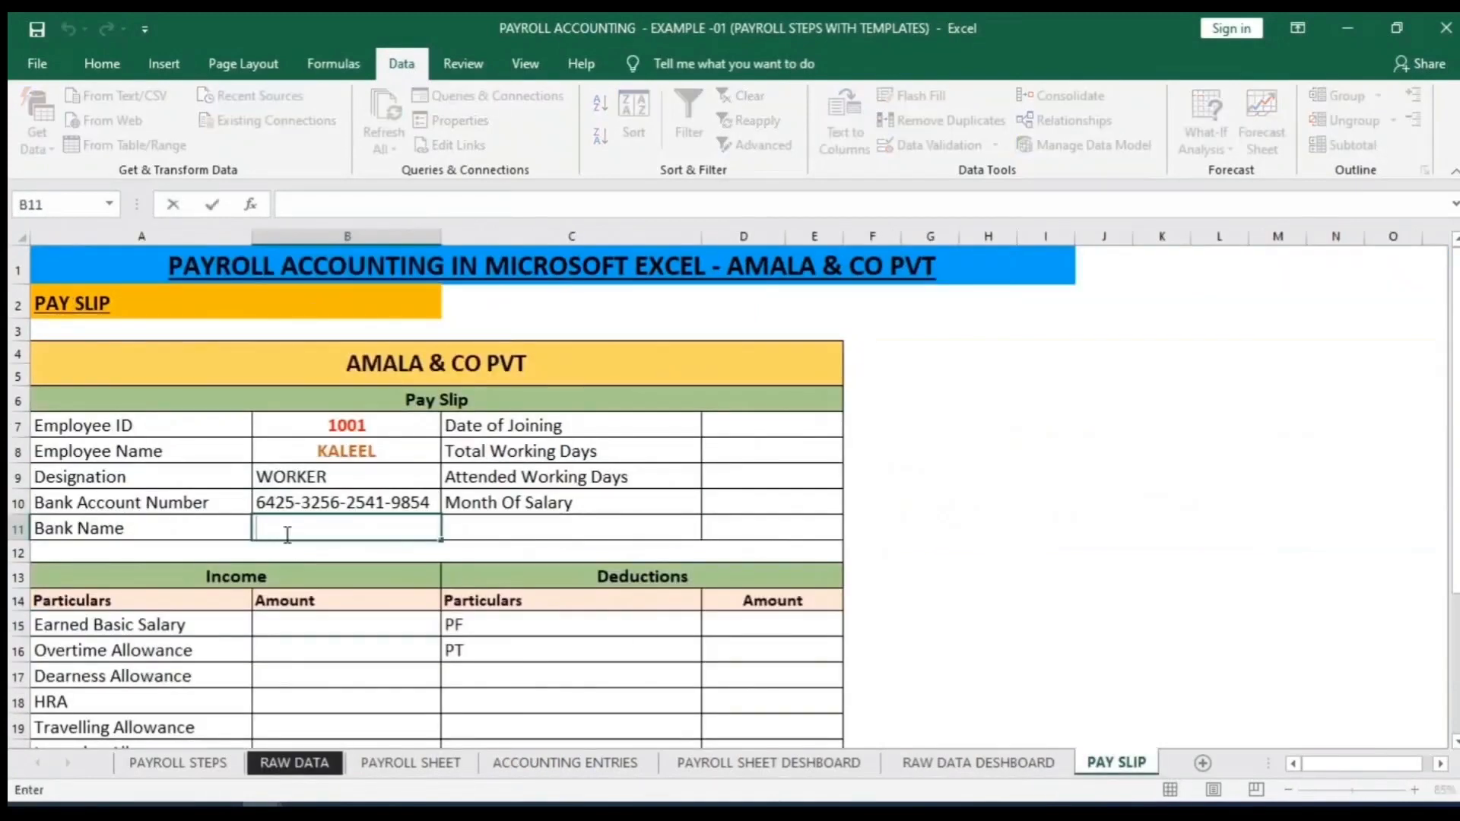
text(=VLOOKUP(B7,RAW_DATA_TABLE,2,FALSE))
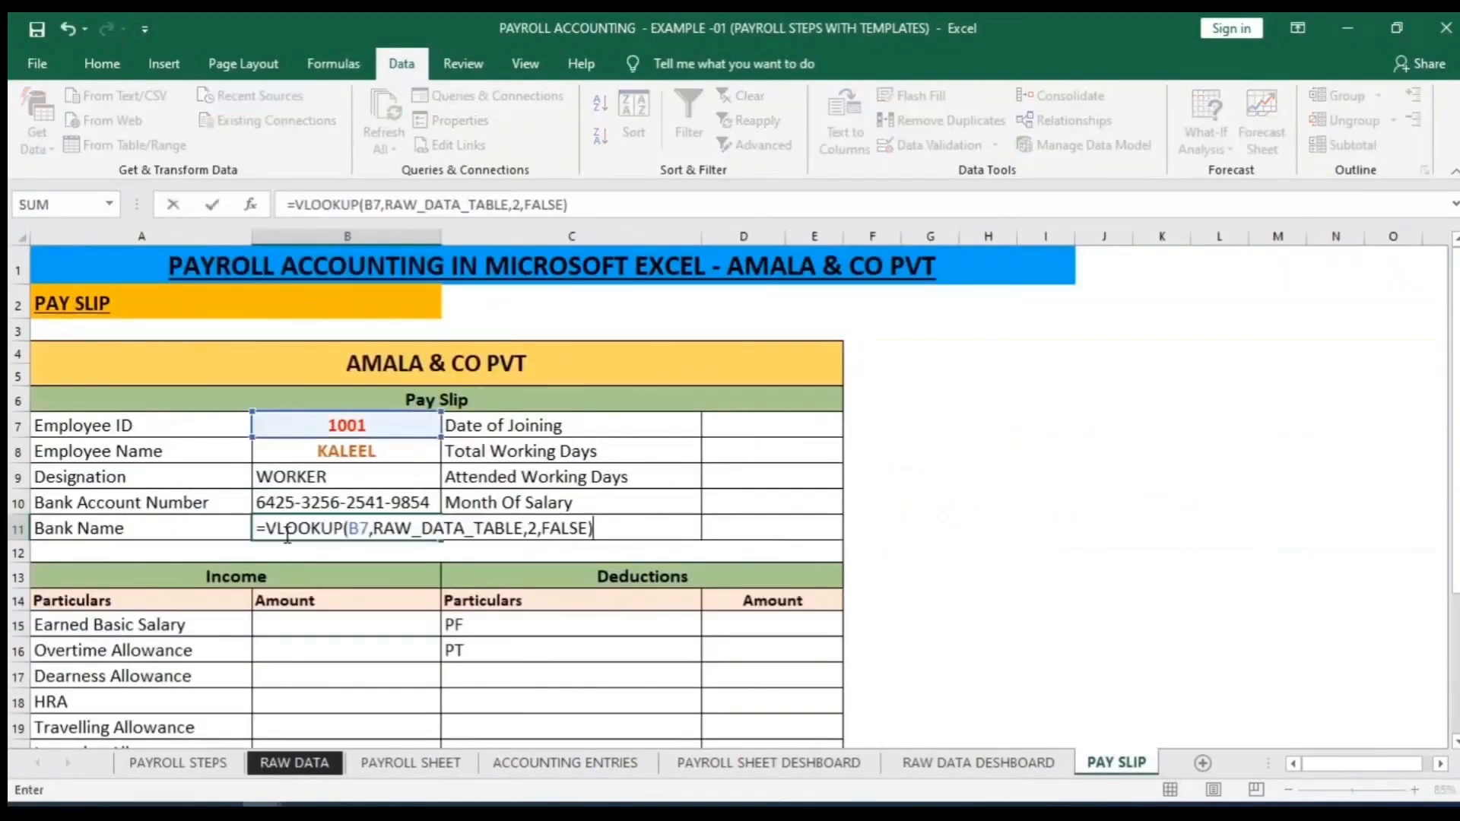
click(538, 528)
key(BackSpace)
text(6)
key(Return)
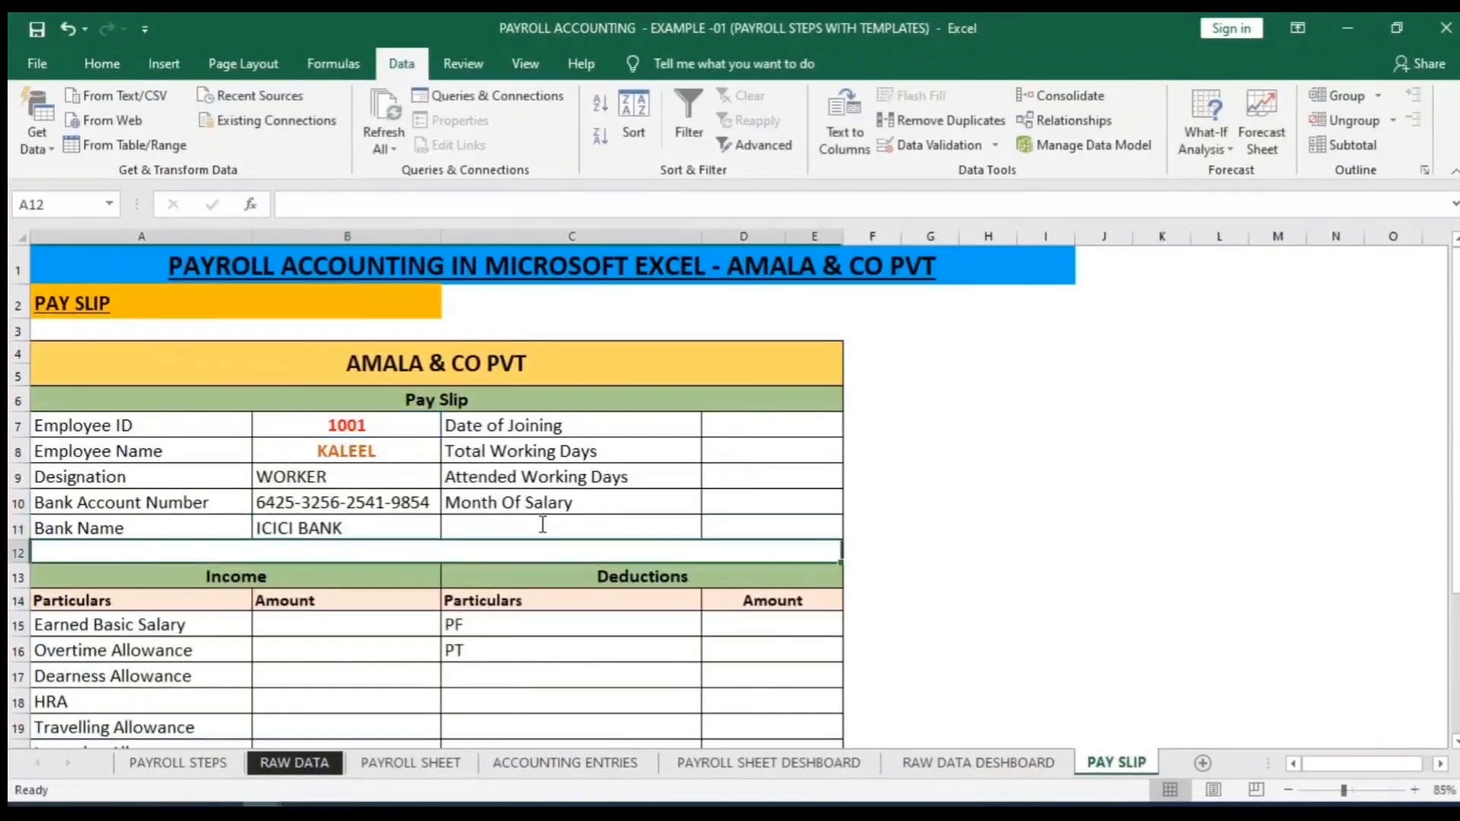
Fill the Date of Joining cell D7 with the copied VLOOKUP, using RAW DATA column index 3
click(294, 763)
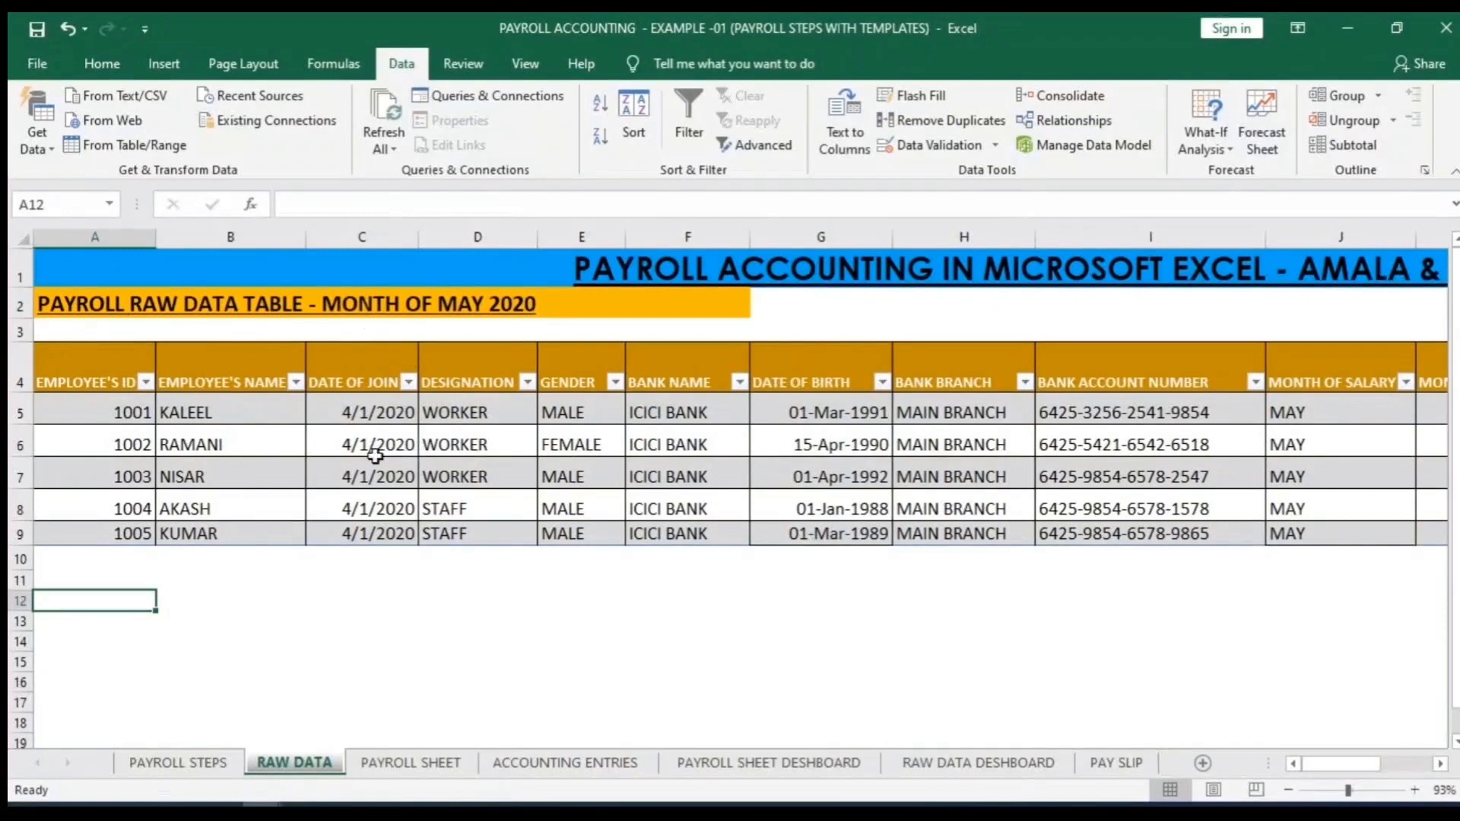
click(1116, 763)
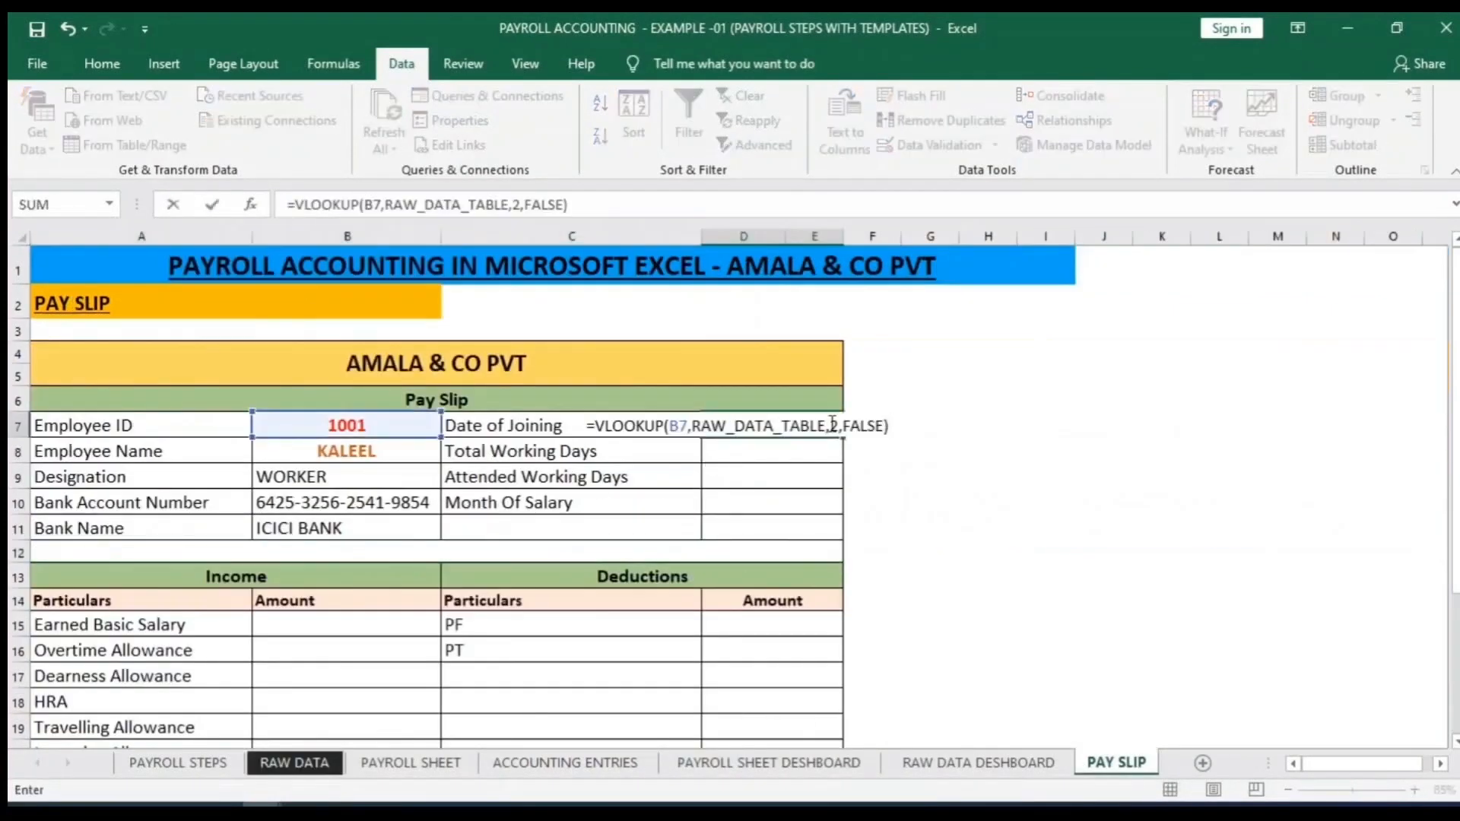
click(838, 427)
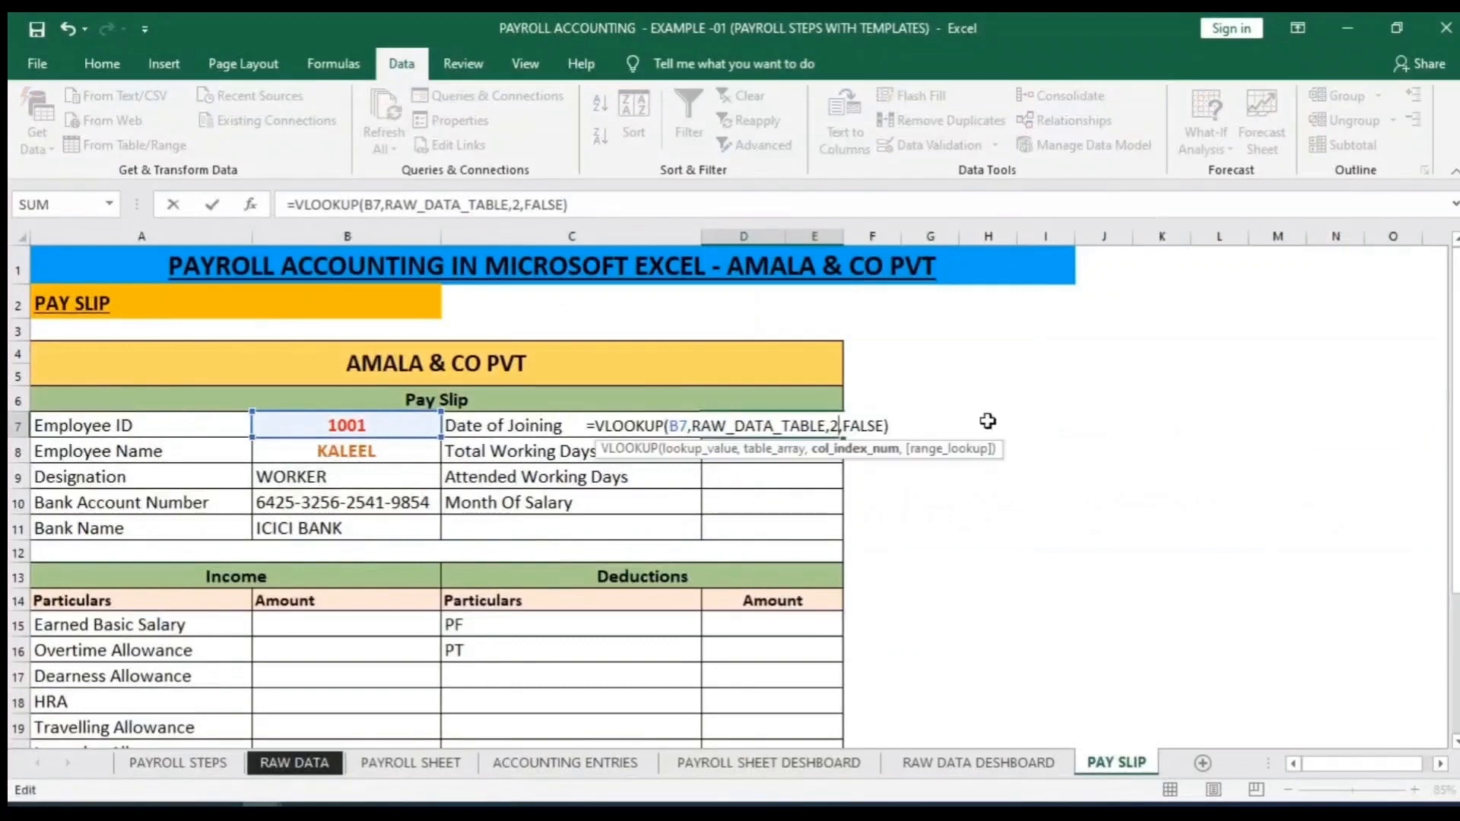
key(BackSpace)
text(3)
key(Return)
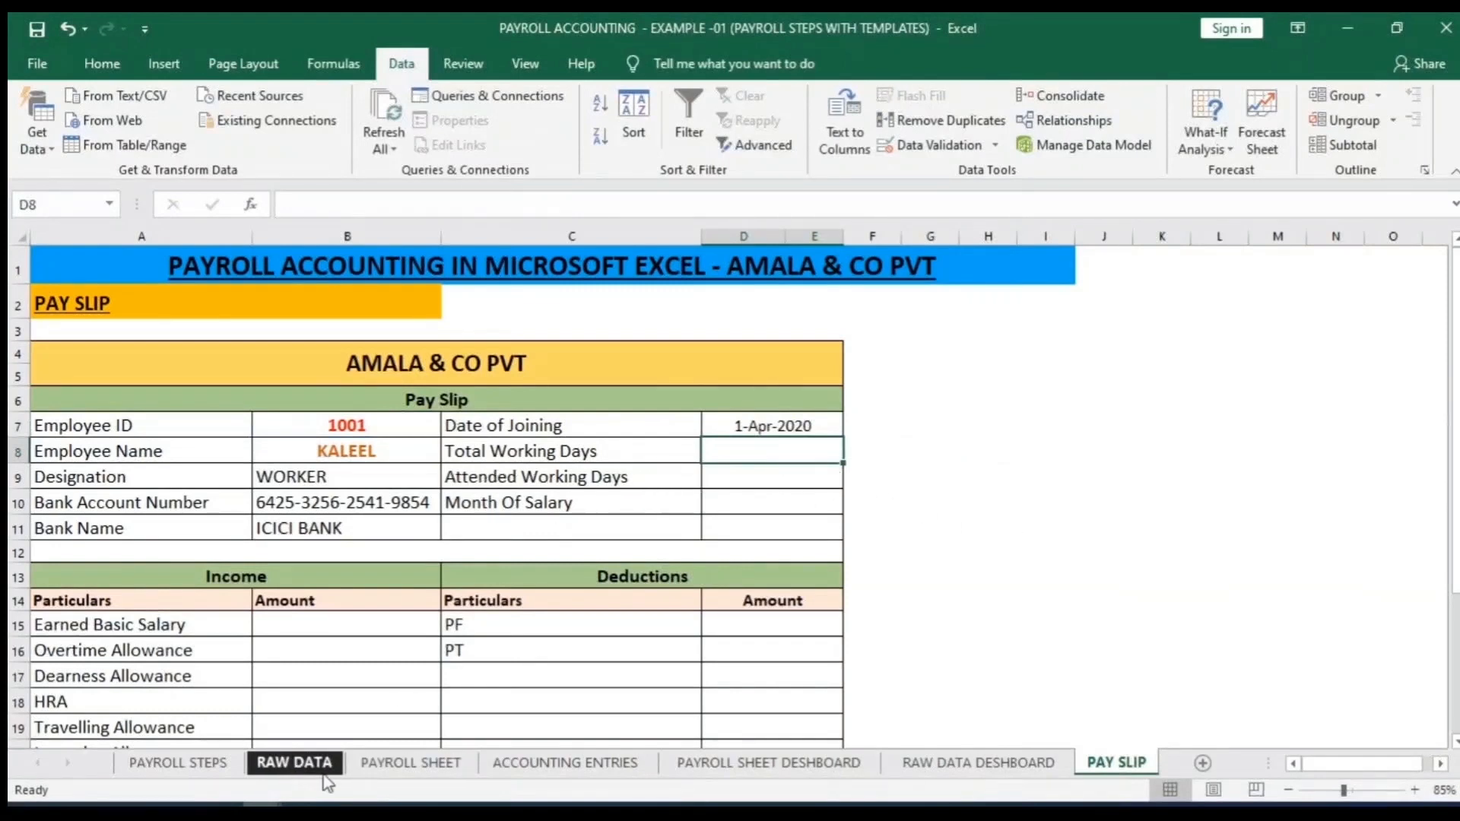
Fill the Total Working Days cell D8 with the copied VLOOKUP, setting its index to the total working days column in RAW DATA
click(304, 763)
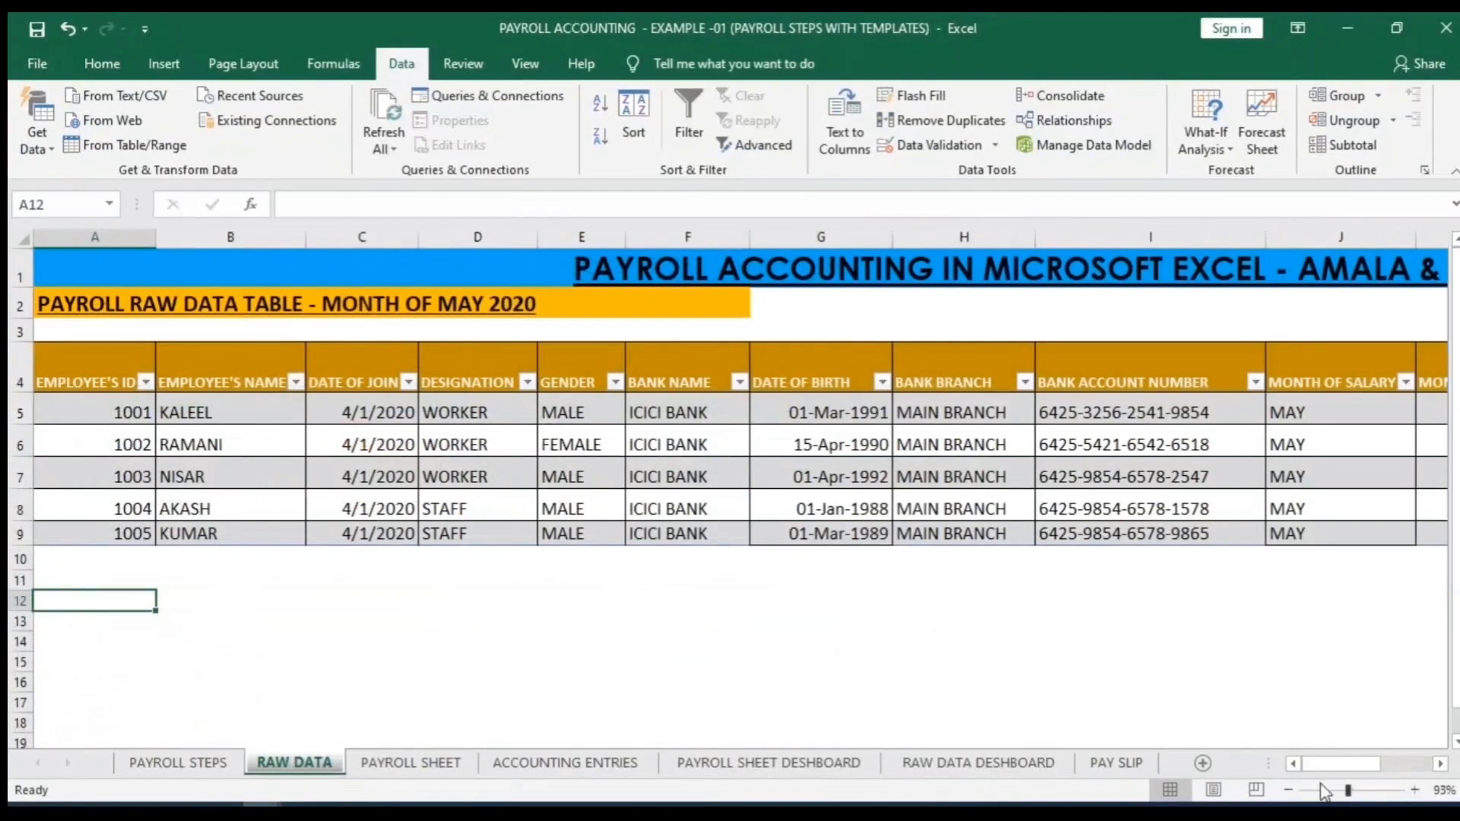
drag(1330, 764, 1377, 764)
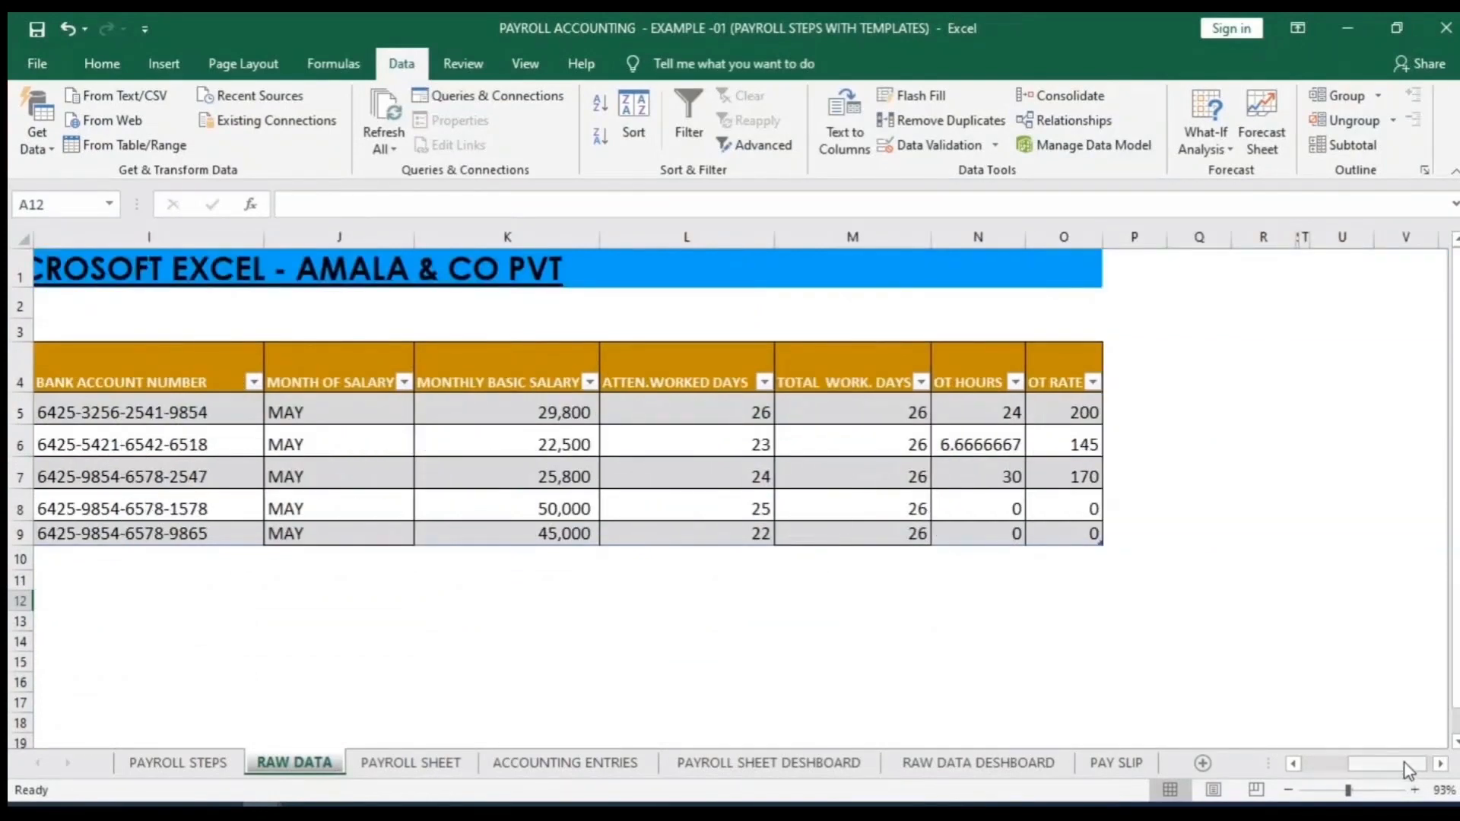
drag(1407, 768, 1309, 767)
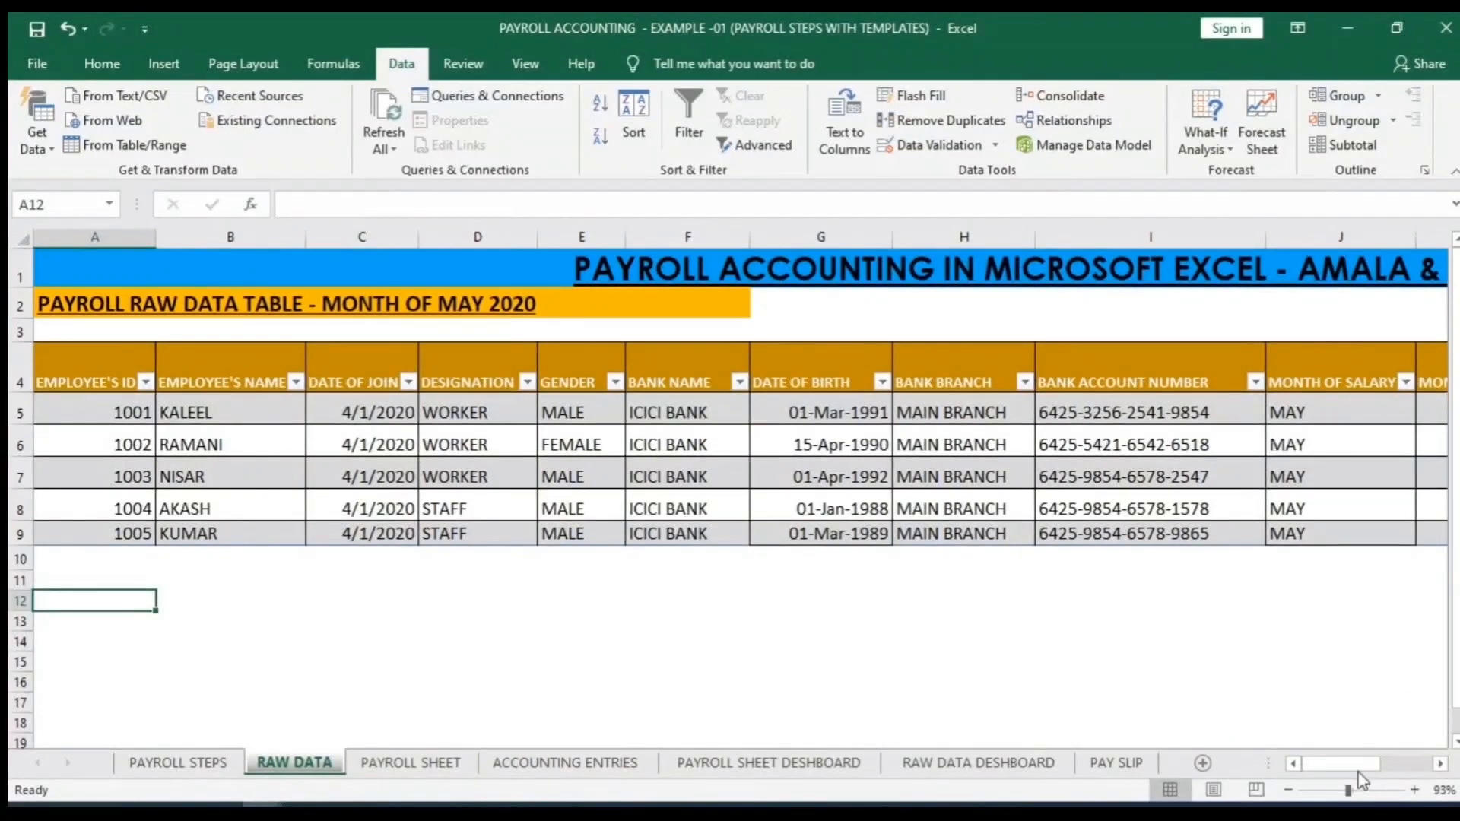
drag(1359, 764, 1382, 765)
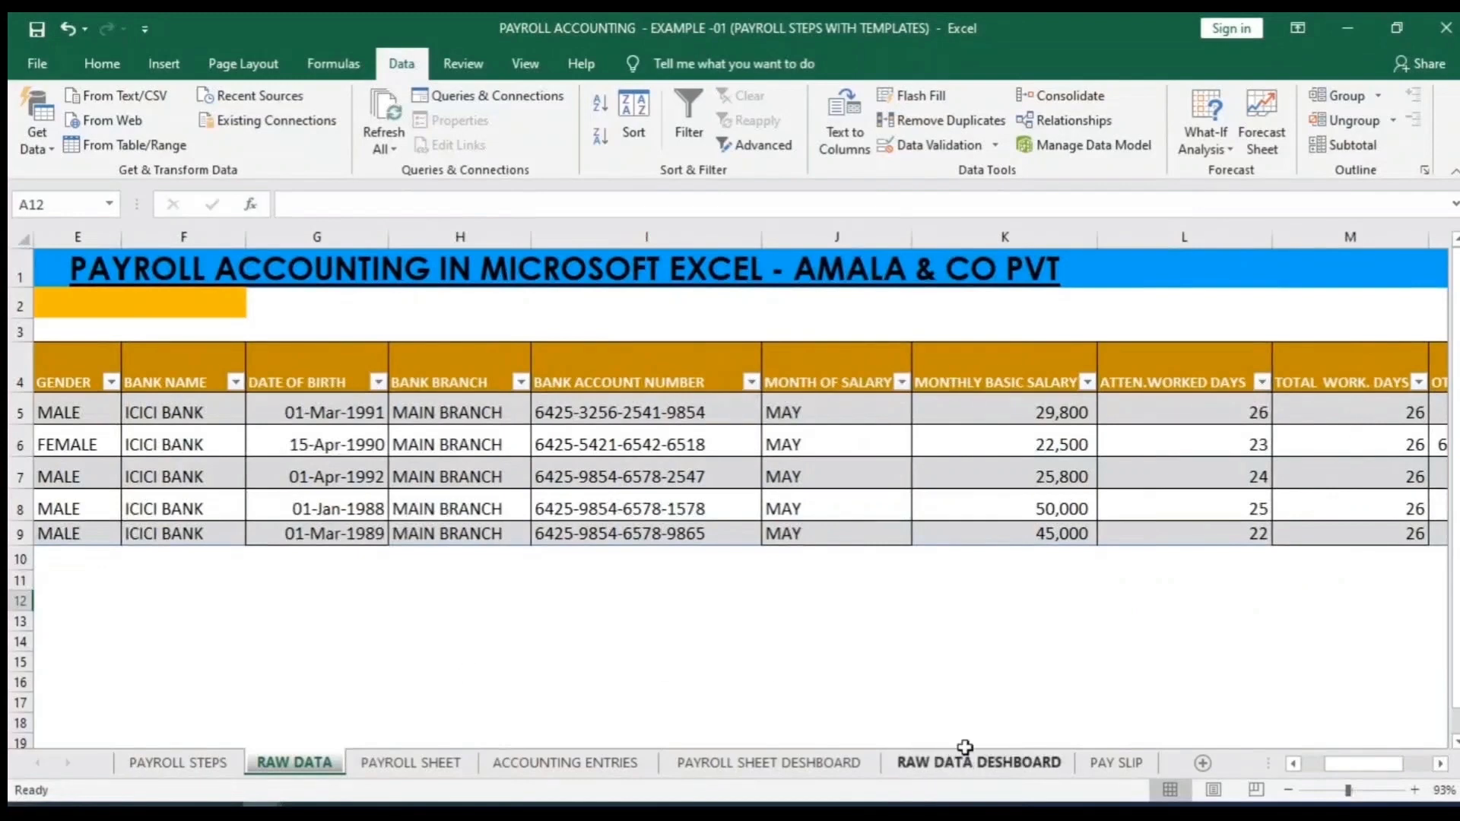
click(1115, 762)
double_click(754, 452)
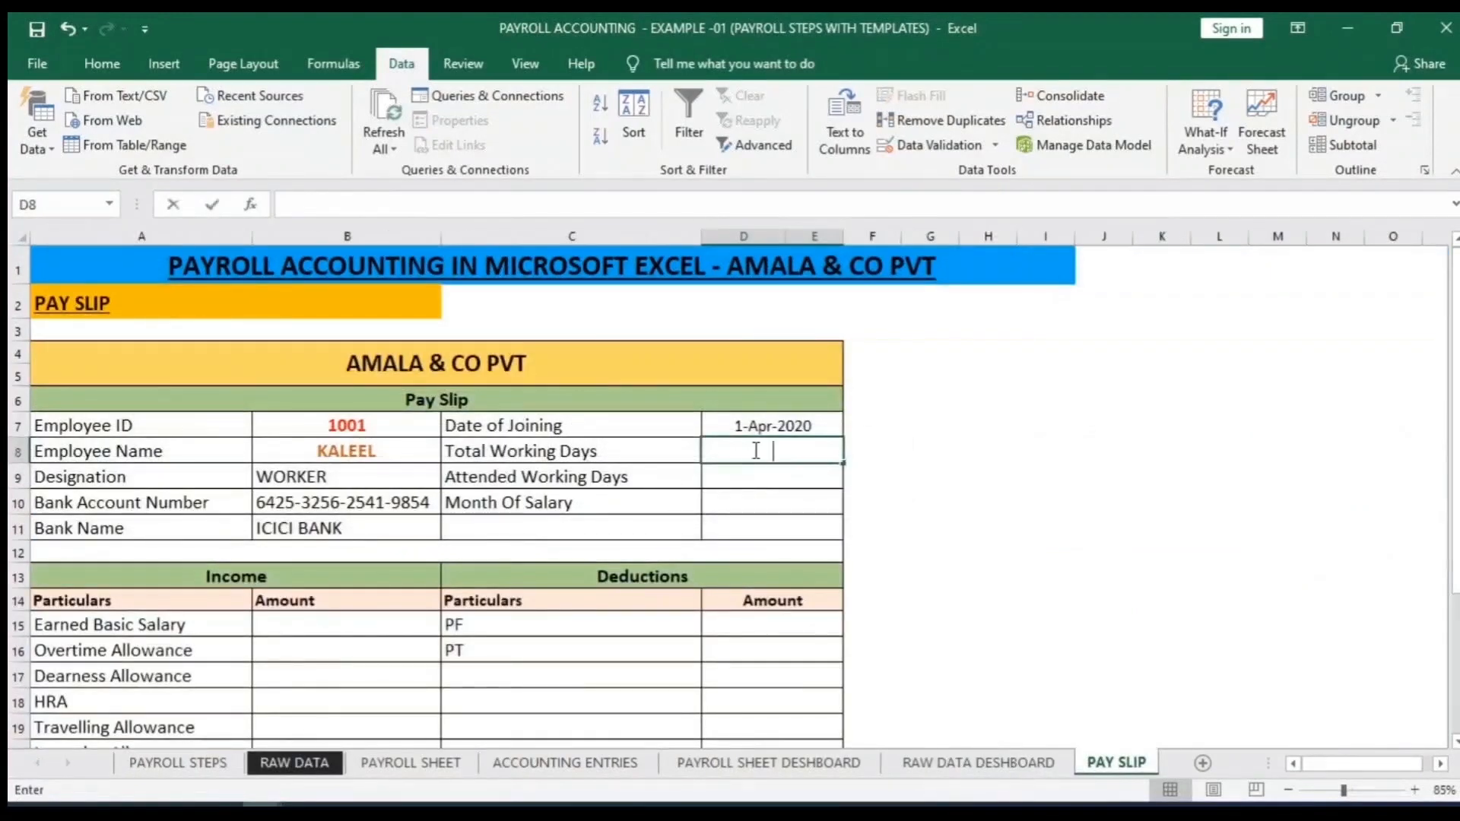
text(=VLOOKUP(B7,RAW_DATA_TABLE,2,FALSE))
click(837, 452)
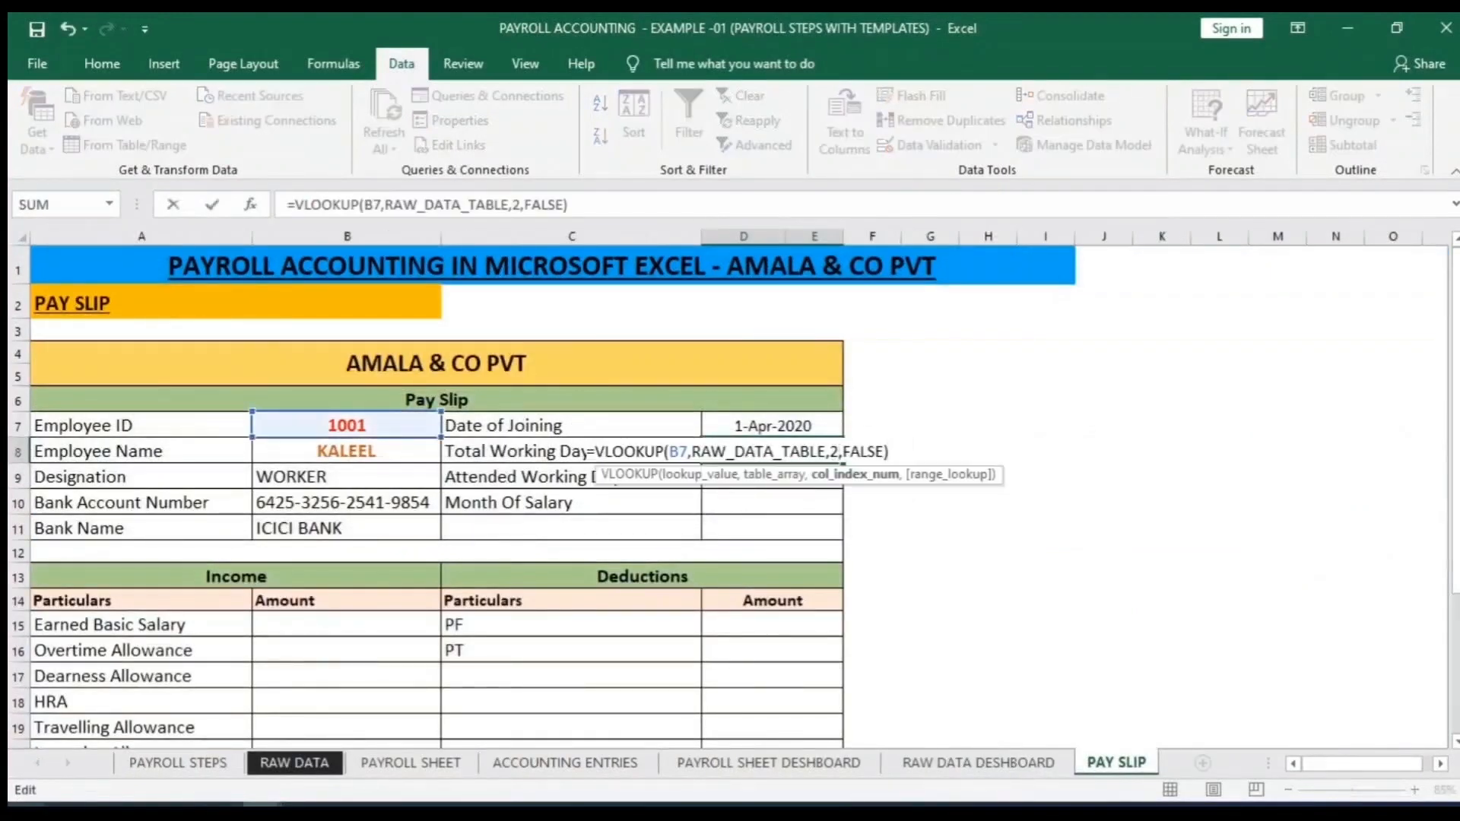
key(BackSpace)
text(10)
key(Return)
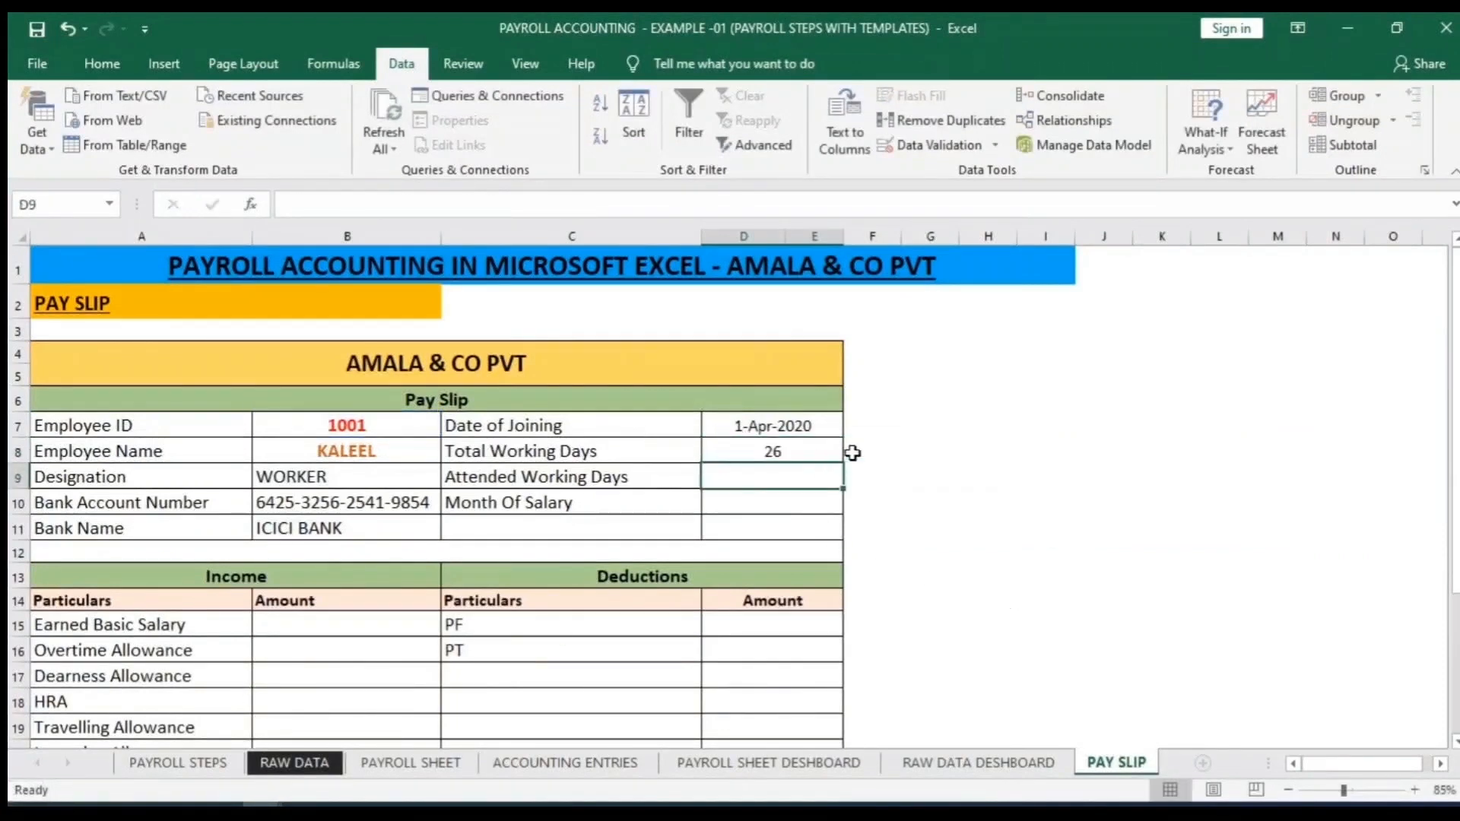
Fill the Attended Working Days cell D9 with the copied VLOOKUP, setting its index to the attended worked days column in RAW DATA
click(296, 763)
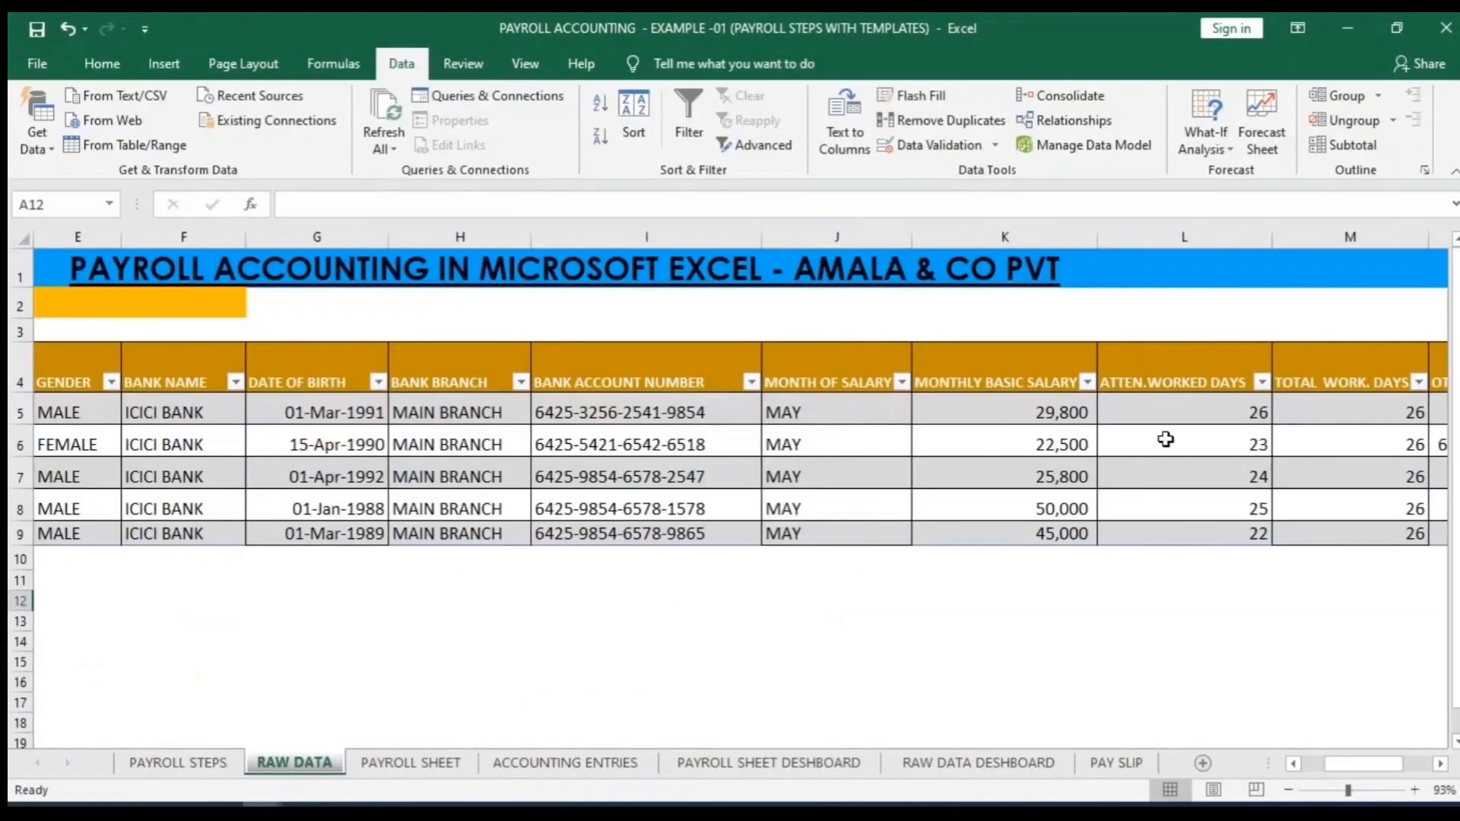
drag(1362, 763, 1339, 763)
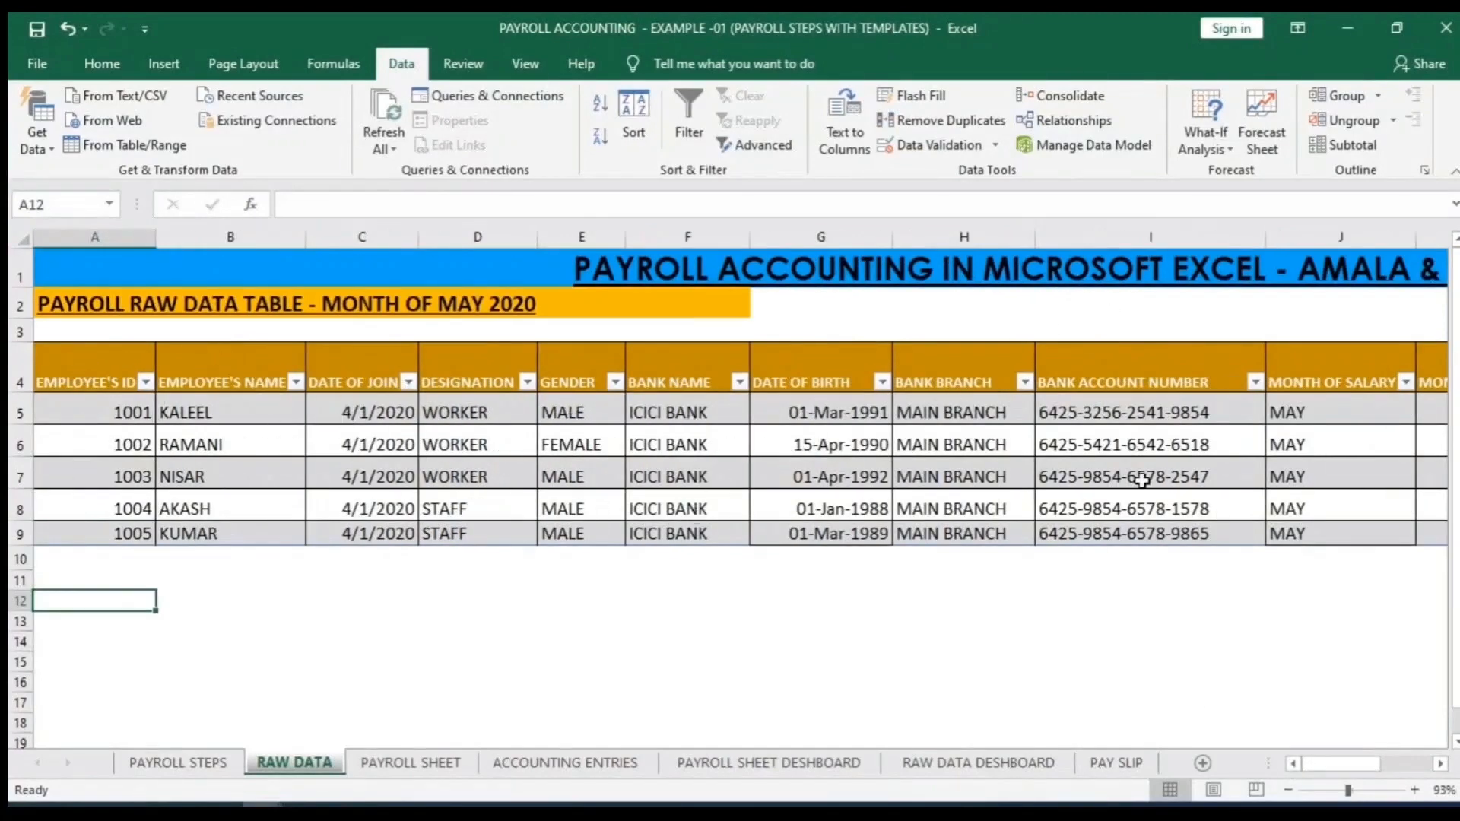
drag(1338, 763, 1356, 764)
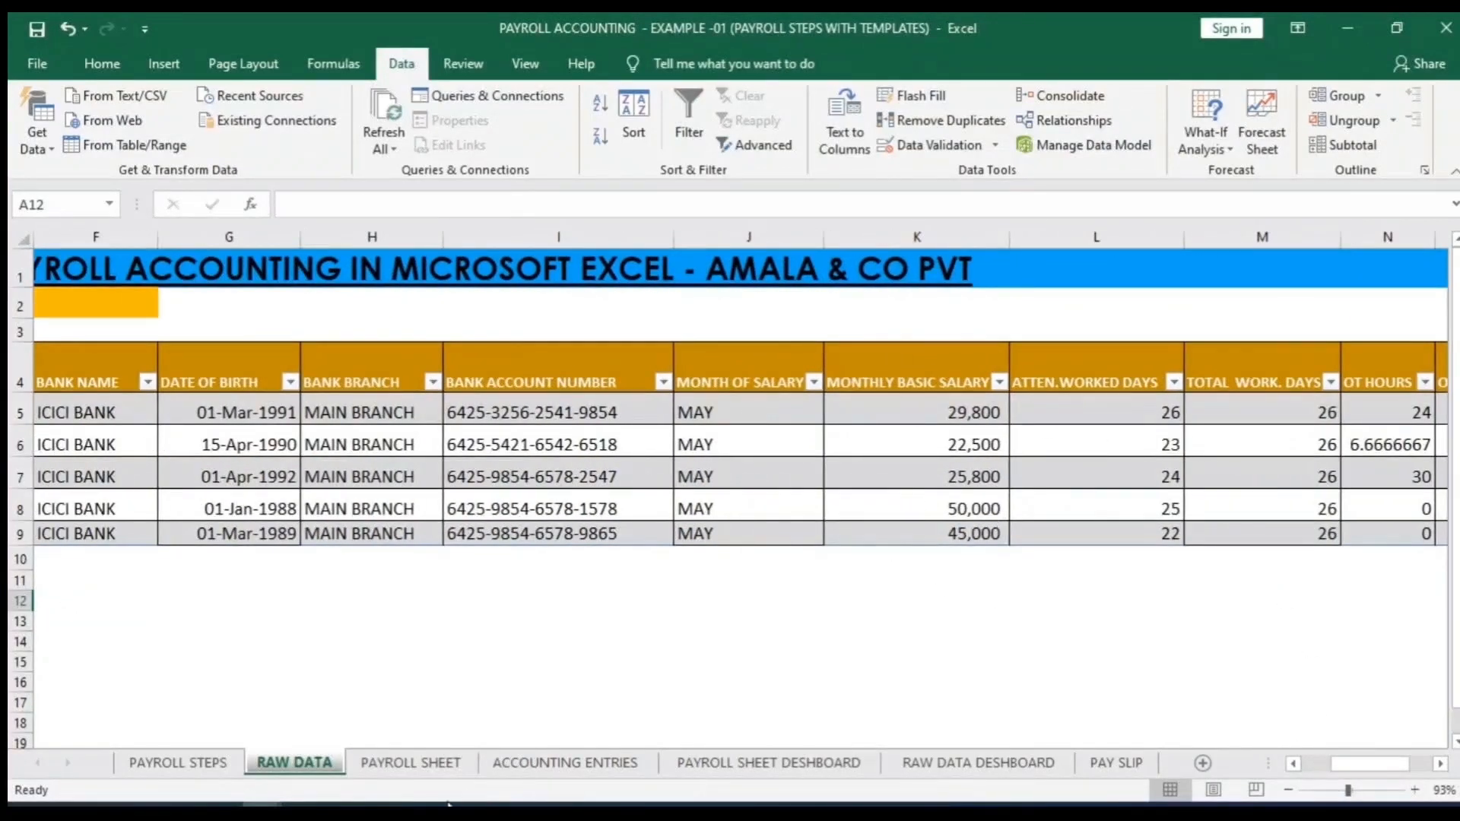
click(1115, 762)
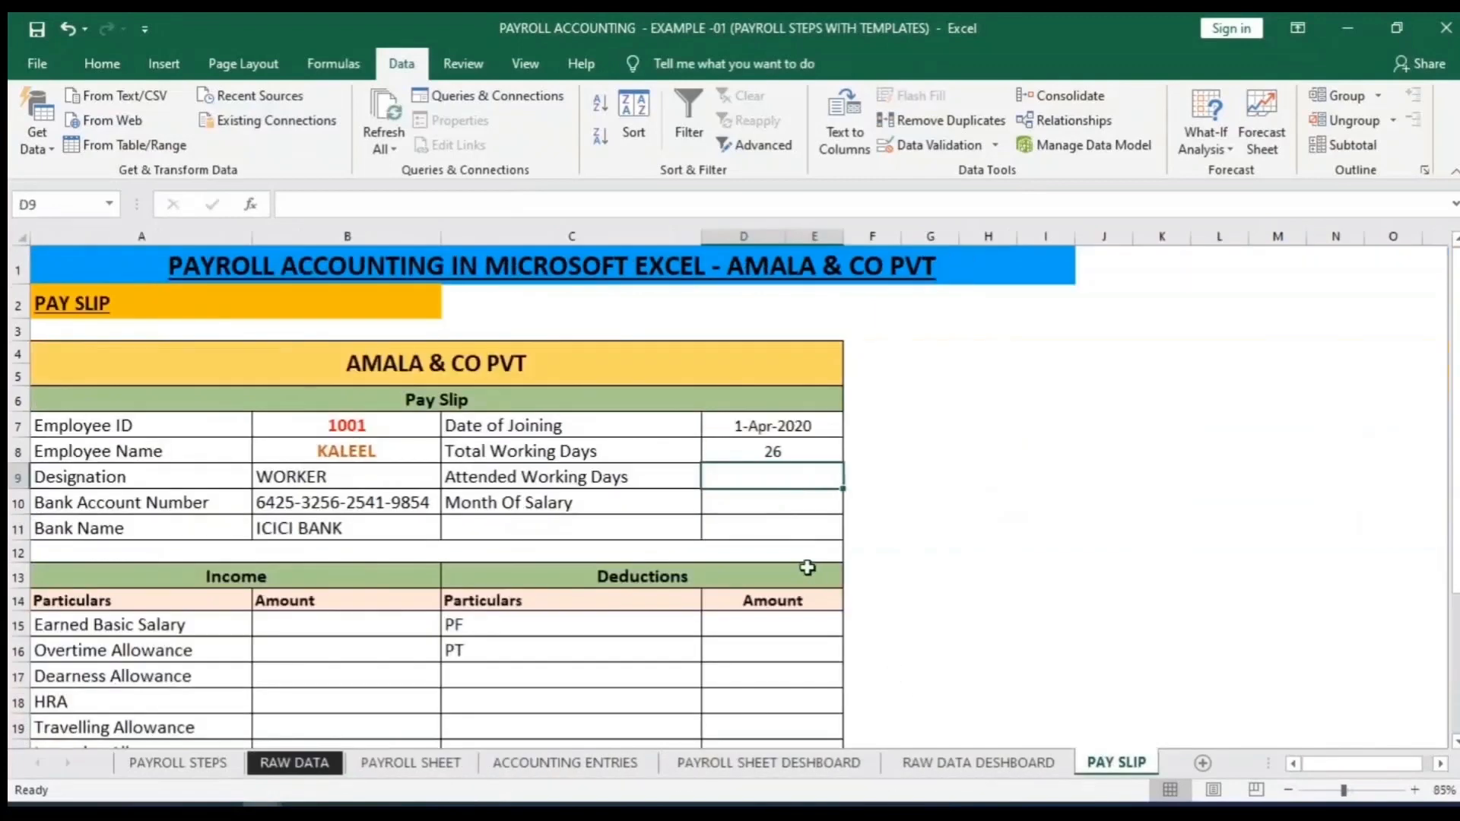
double_click(783, 471)
text(=VLOOKUP(B7,RAW_DATA_TABLE,2,FALSE))
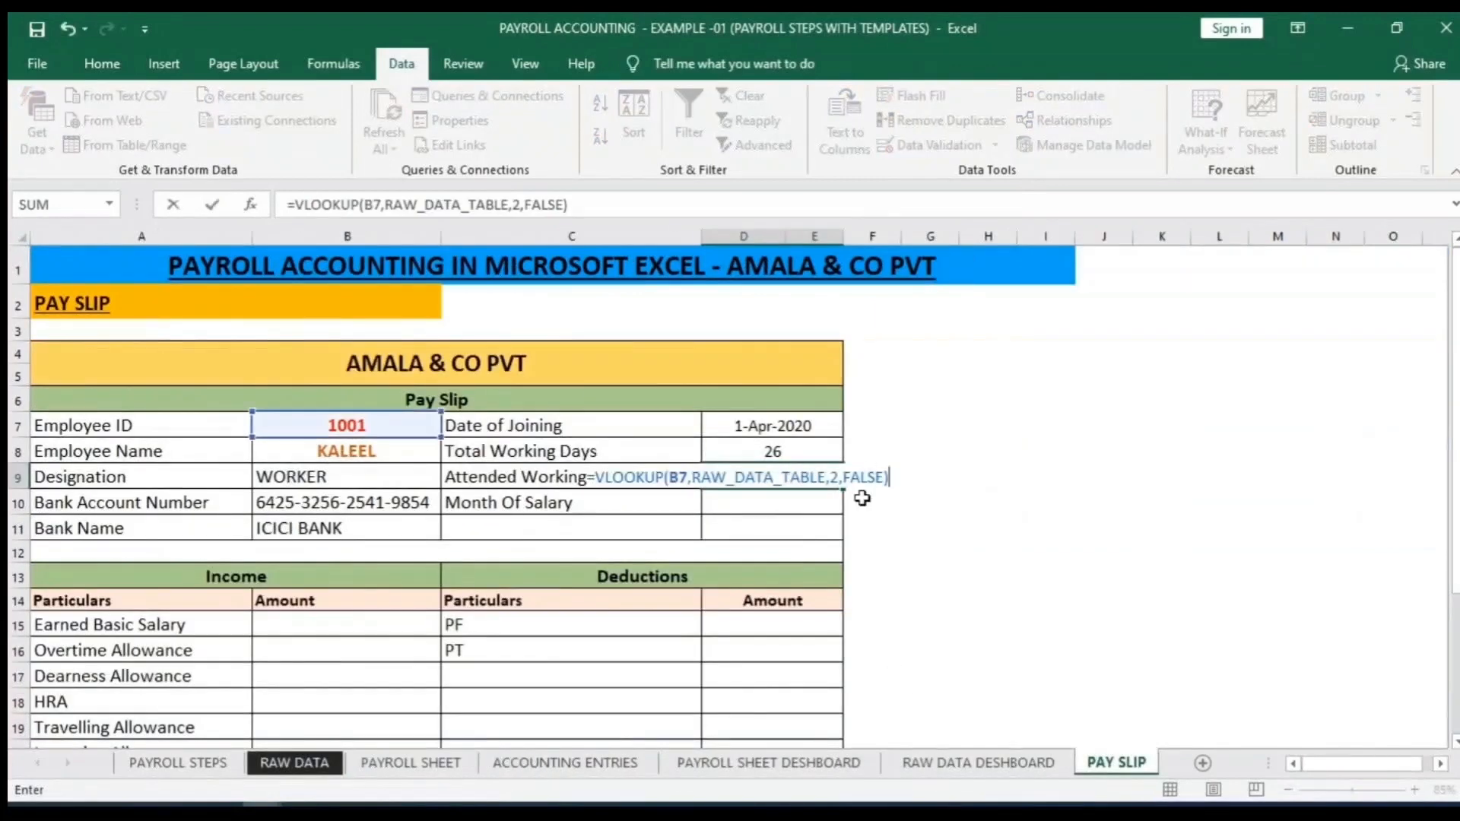
key(Left)
key(Left)
key(Left)
key(Left)
key(Left)
key(Left)
key(Left)
key(BackSpace)
text(1)
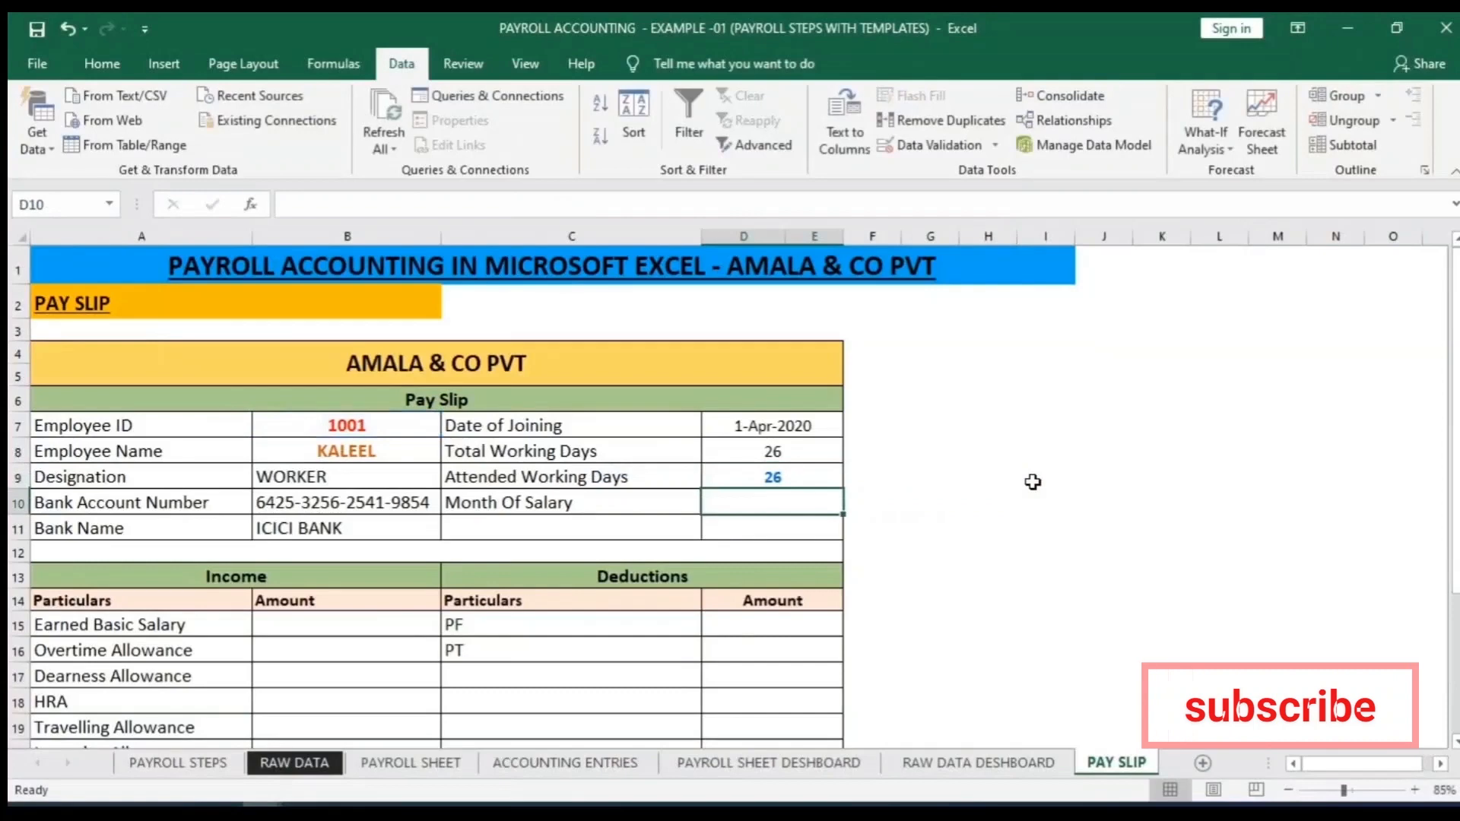
click(1032, 482)
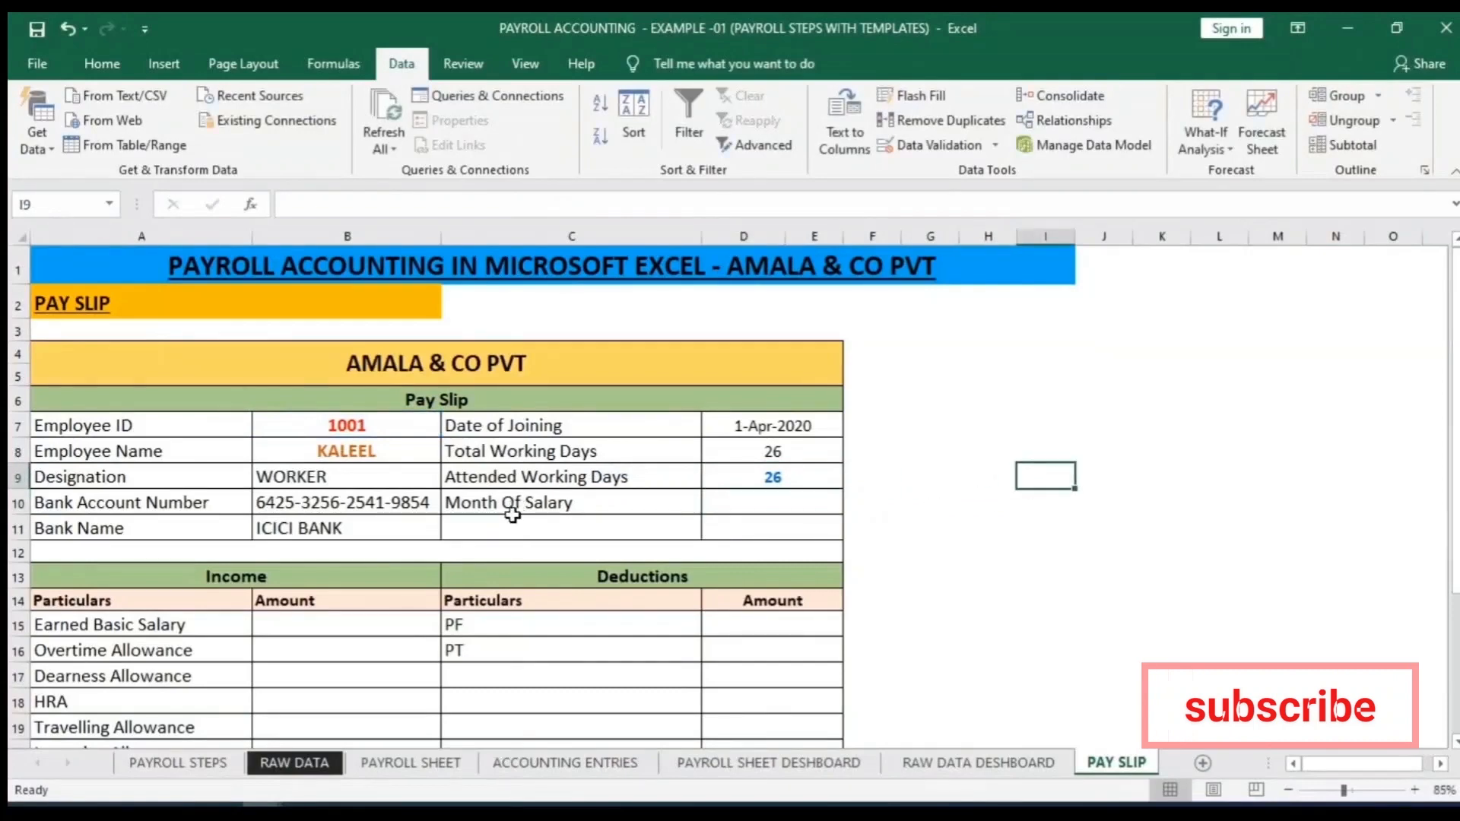
Try to fill the Month Of Salary cell D10 with the copied VLOOKUP, using RAW DATA column index 8
click(736, 502)
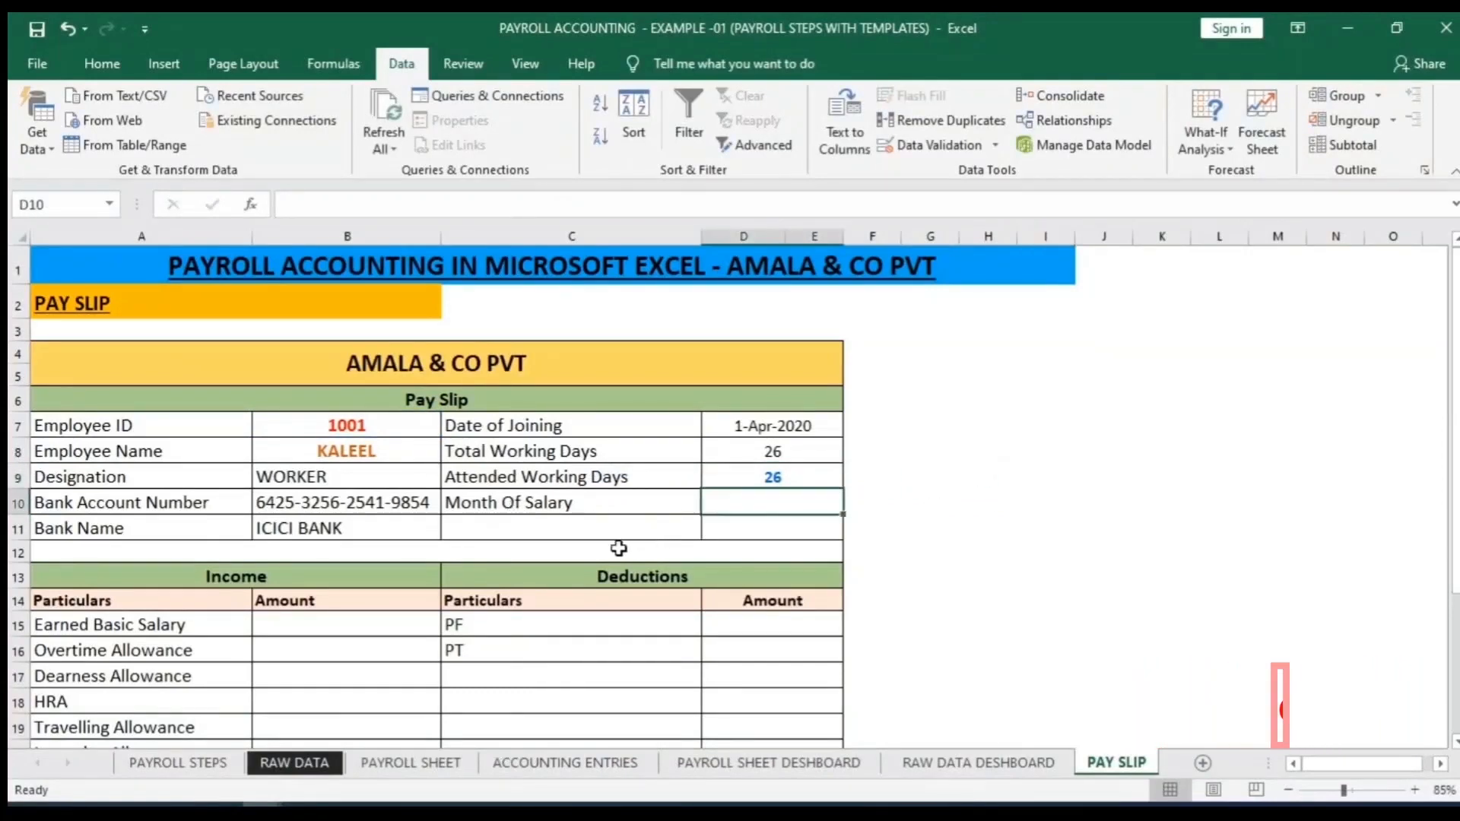
click(276, 763)
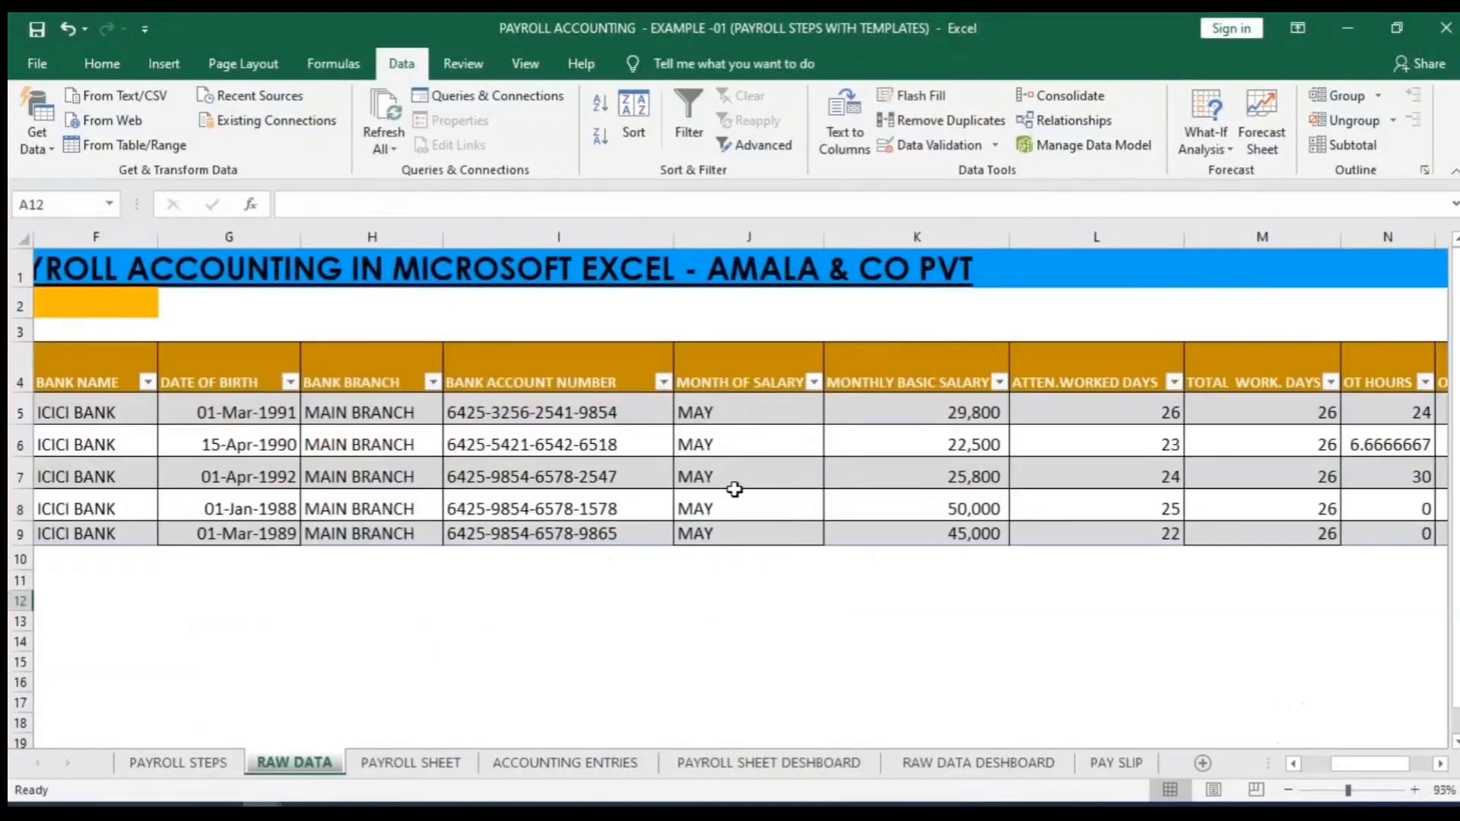
drag(1362, 766, 1344, 768)
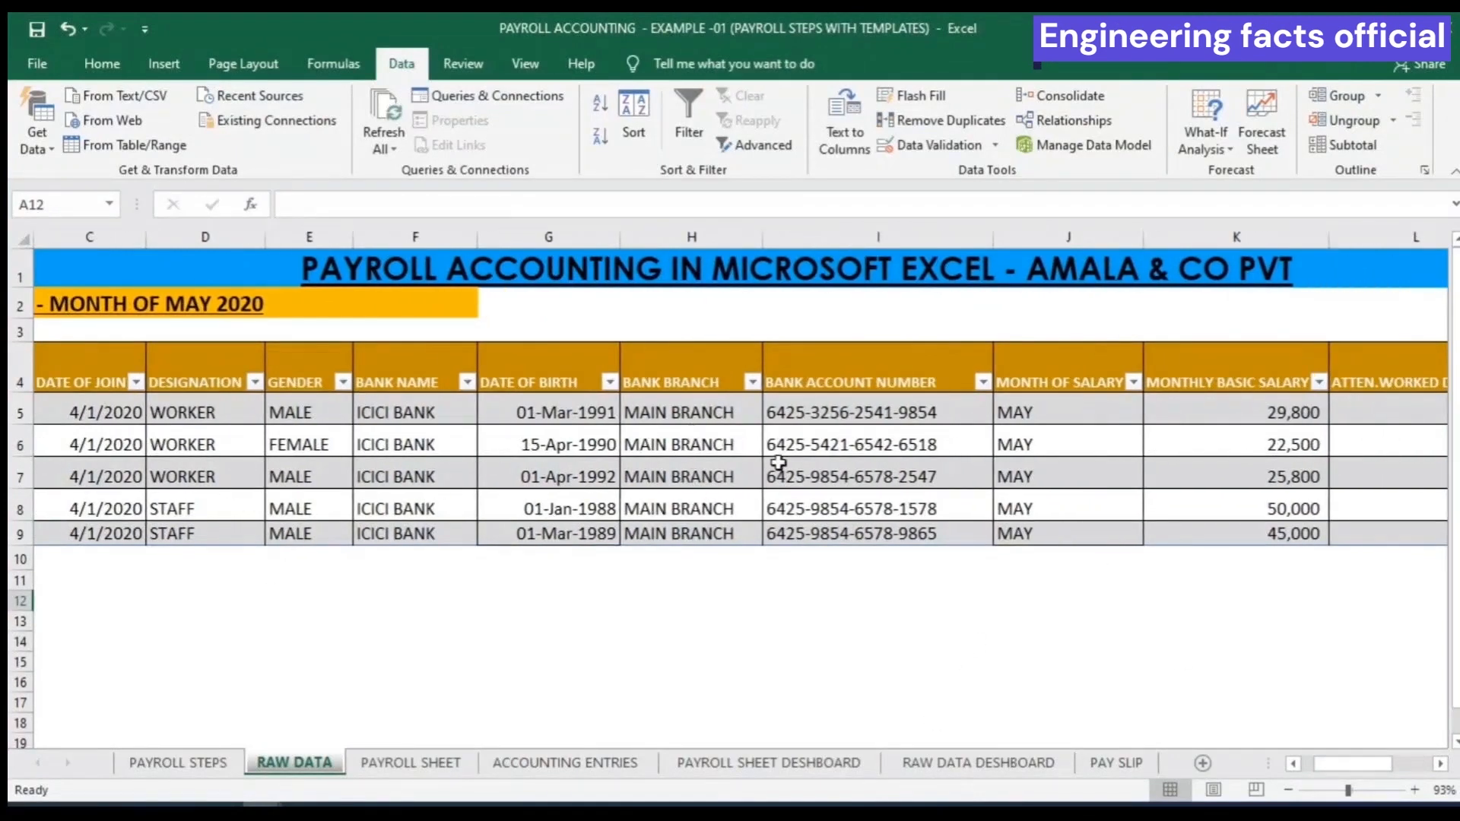
click(1116, 763)
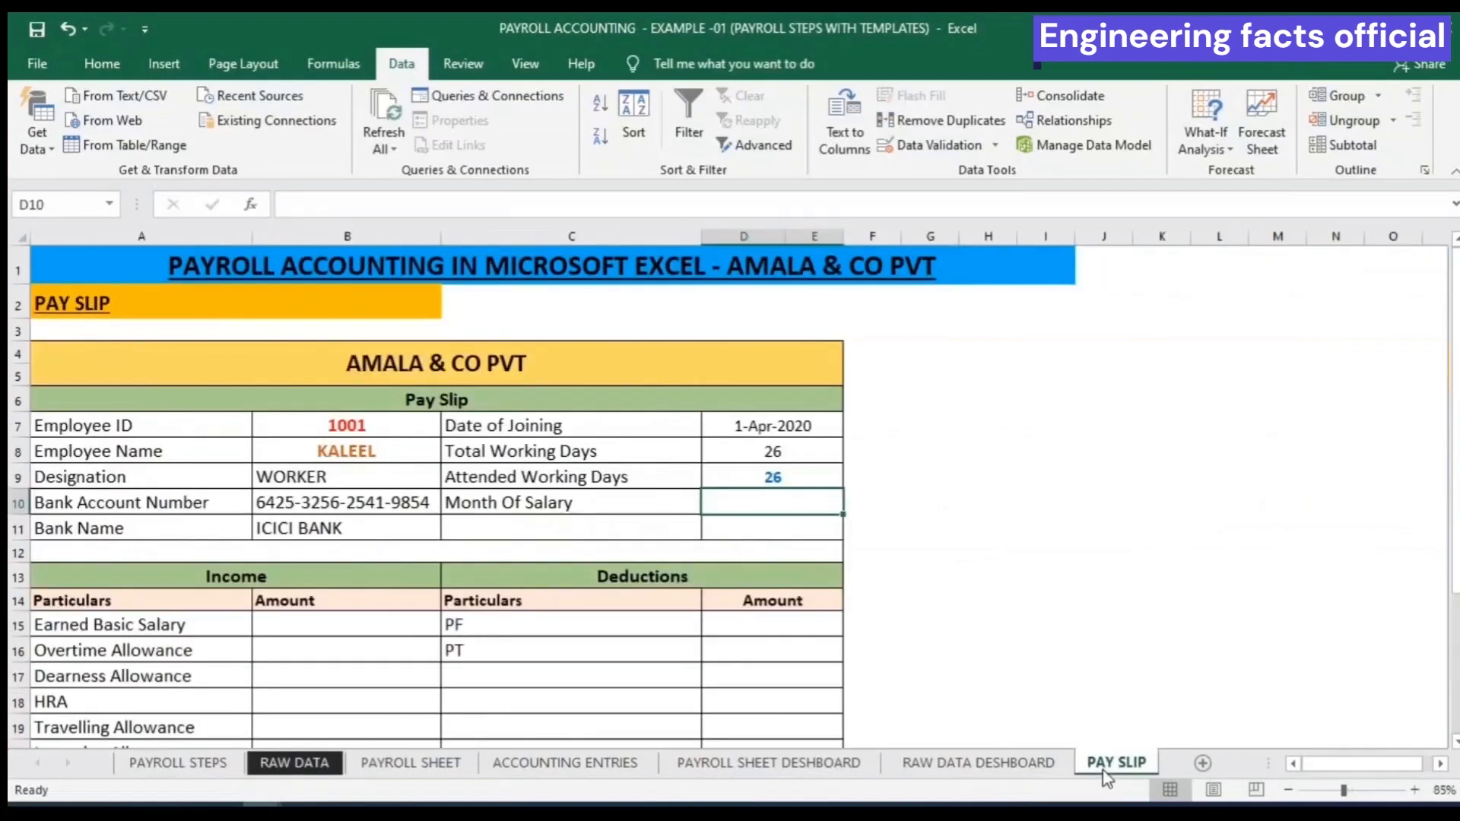
click(735, 485)
double_click(728, 507)
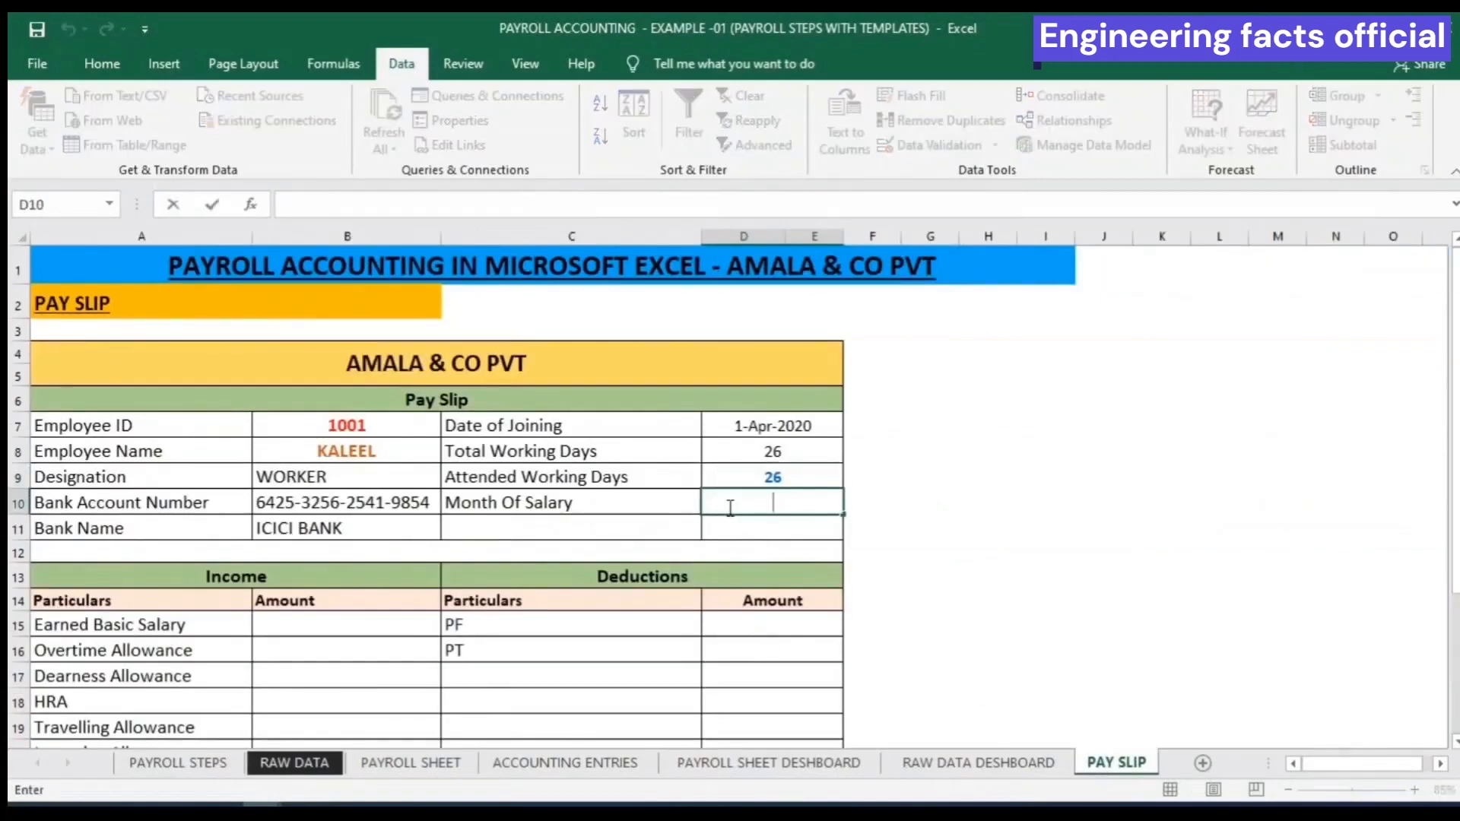
text(=VLOOKUP(B7,RAW_DATA_TABLE,2,FALSE))
click(835, 502)
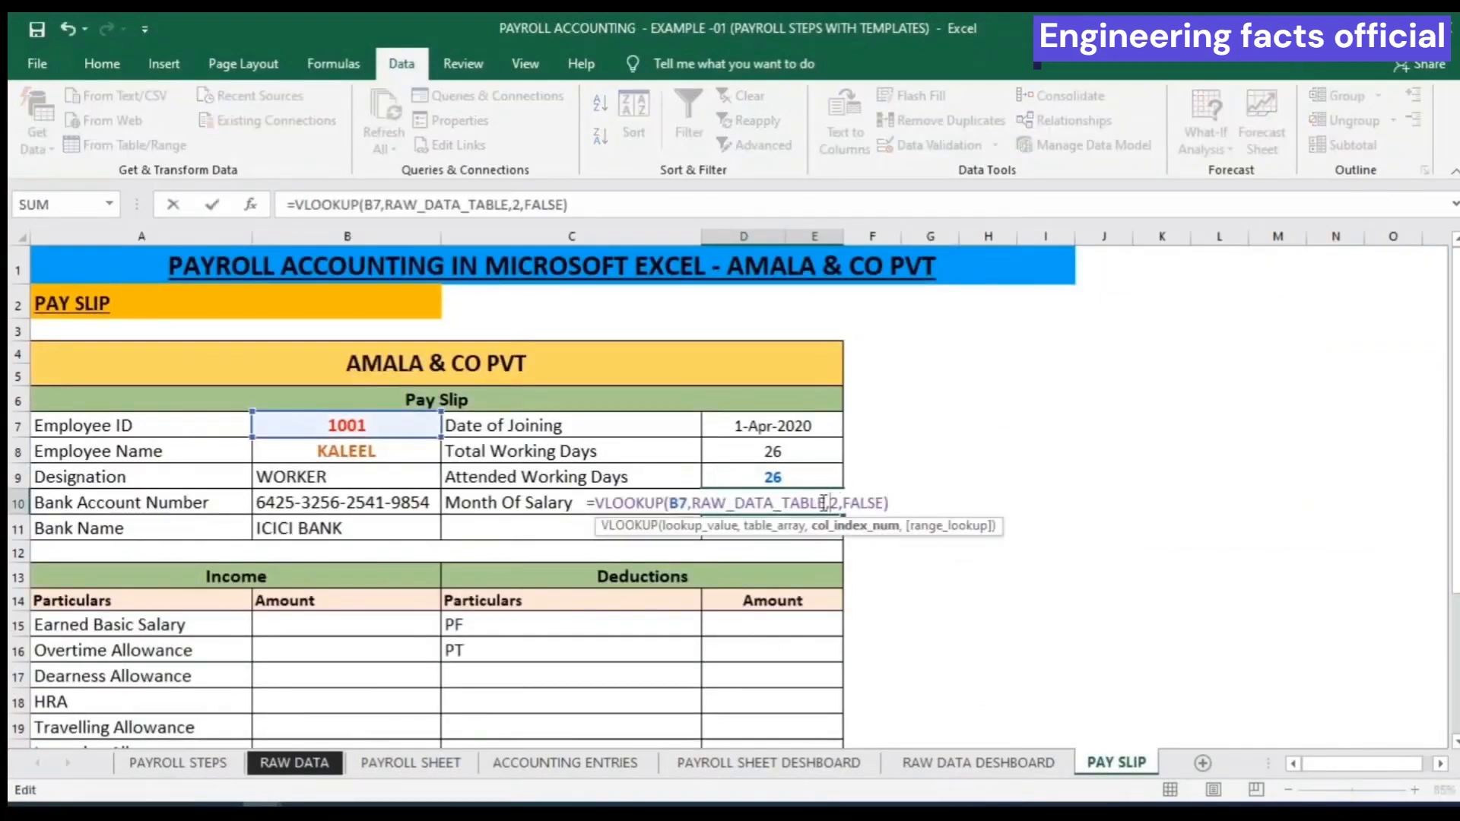
key(BackSpace)
text(6)
key(Return)
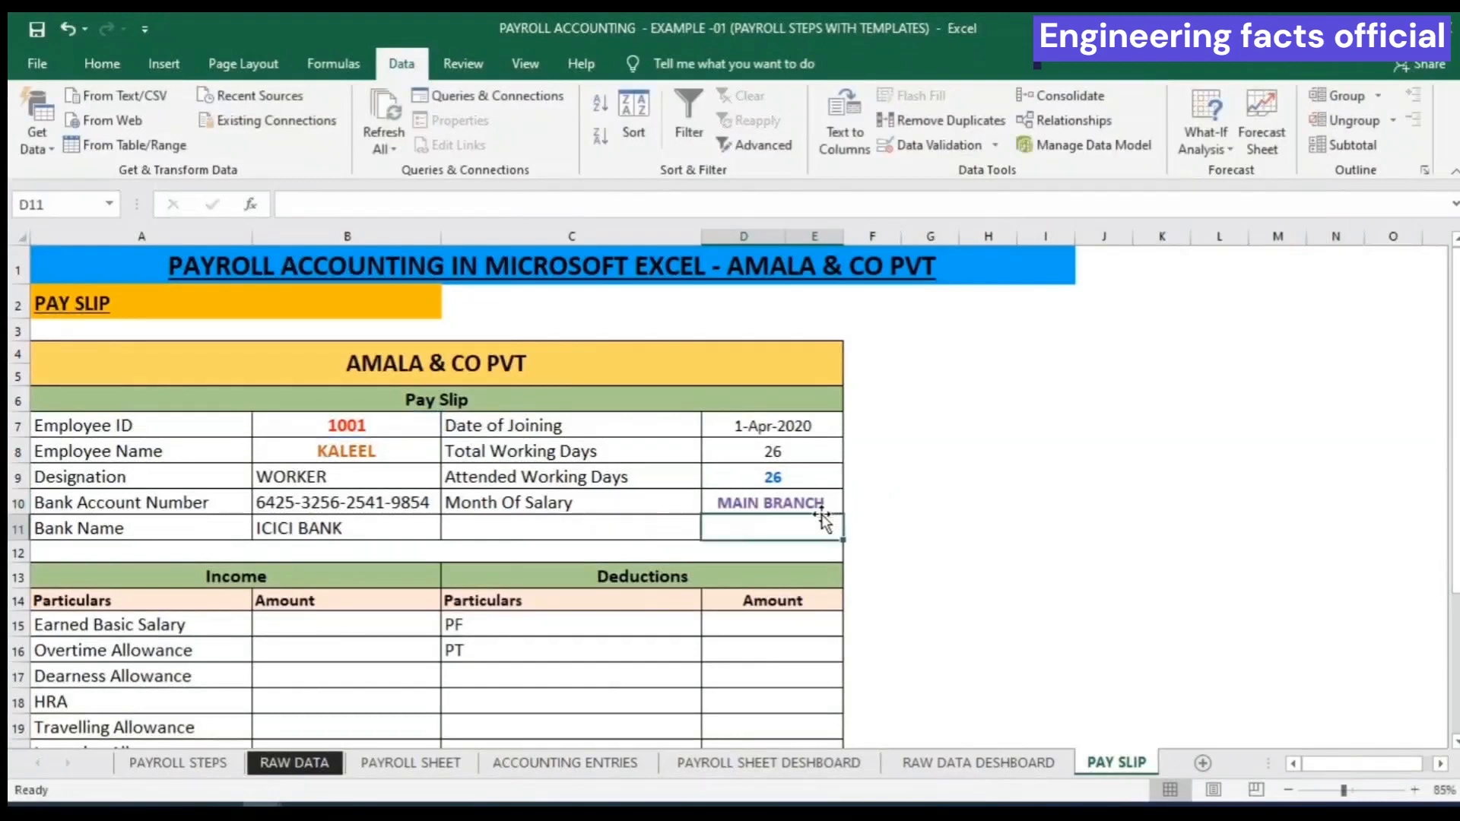
Clear the VLOOKUP formula from the Month Of Salary cell D10
double_click(754, 505)
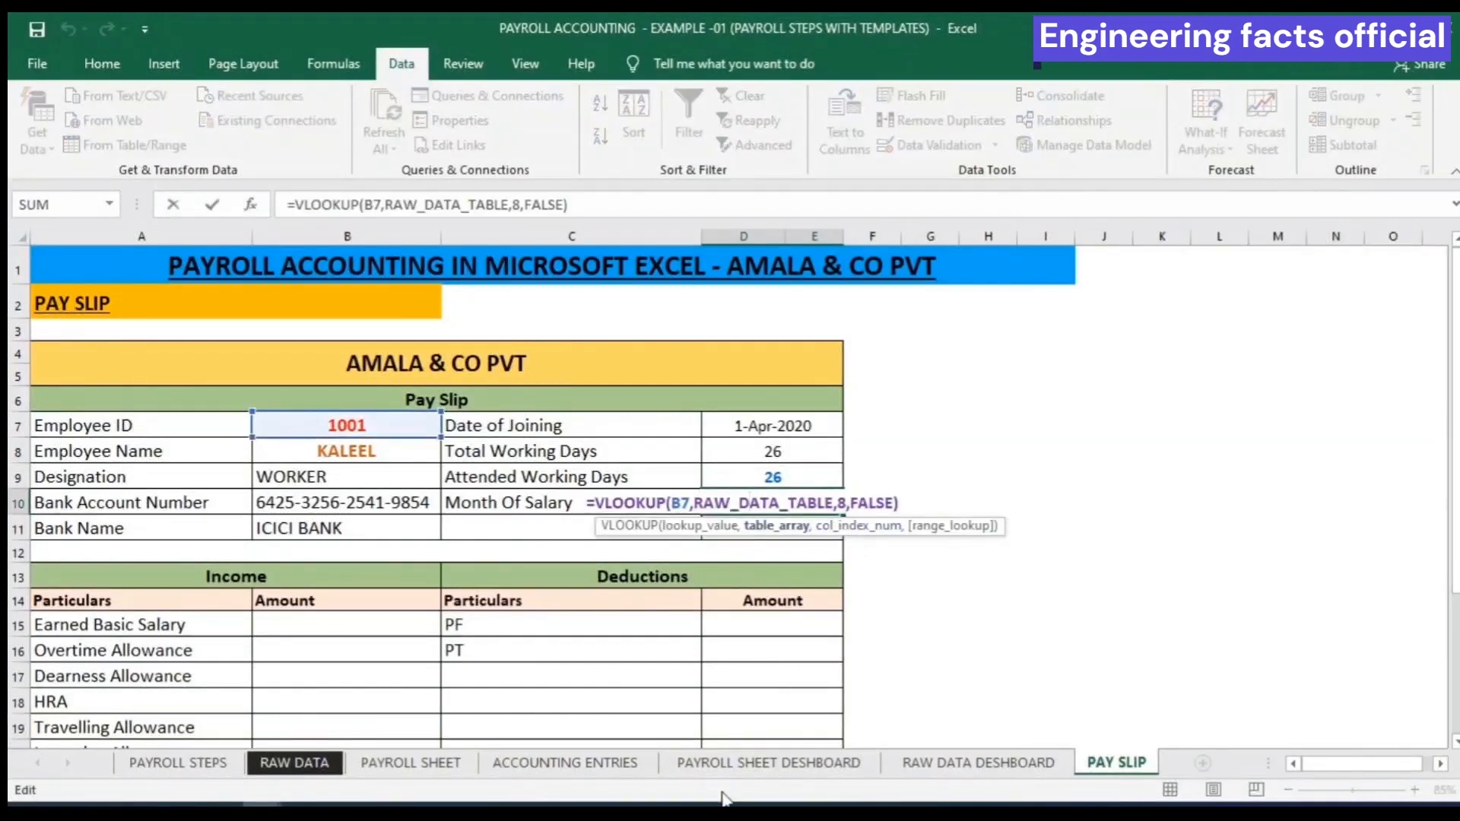
key(Escape)
key(Delete)
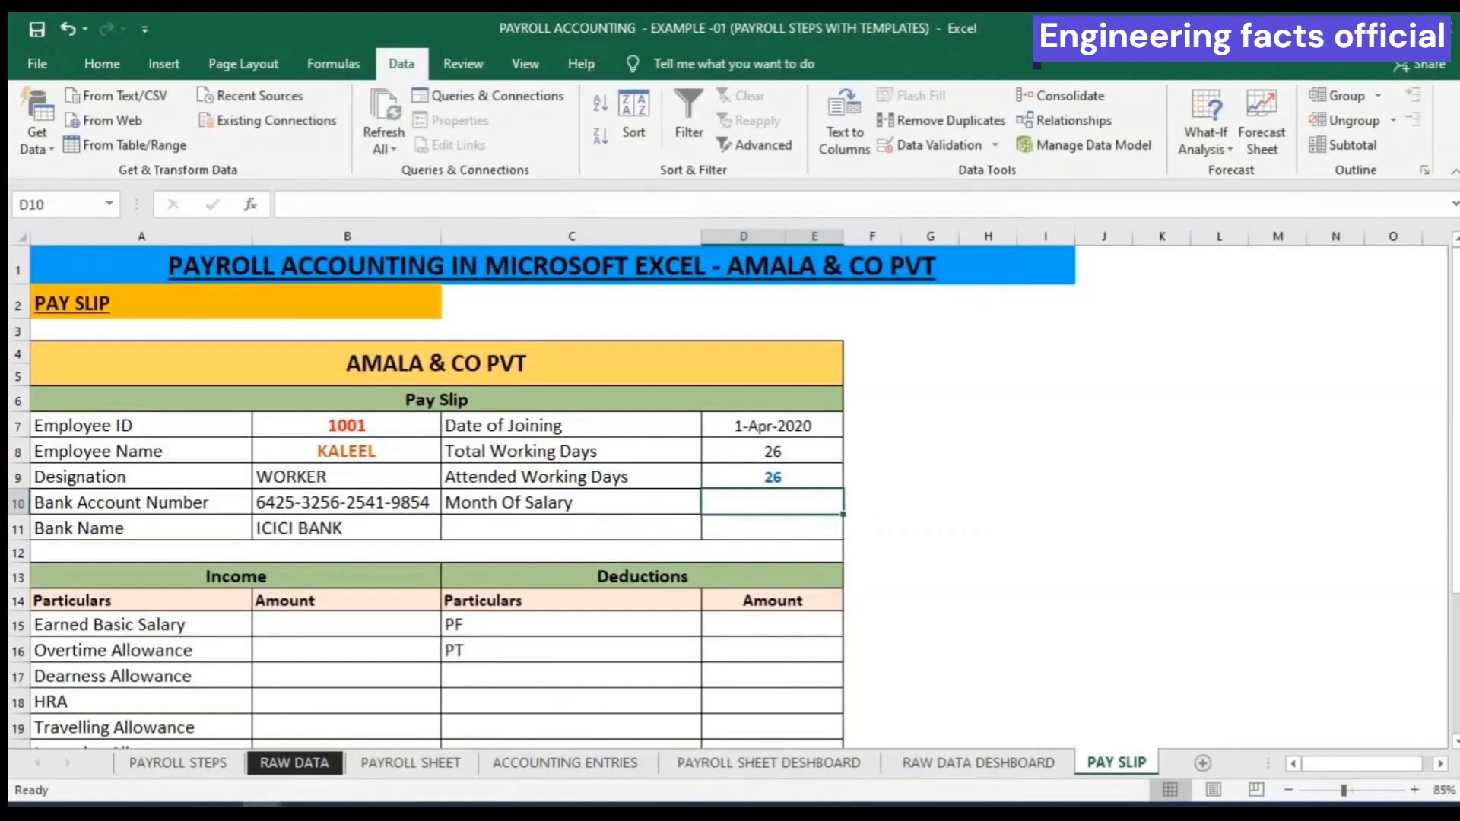
Recheck the month of salary column in RAW DATA and fill cell D10 with the copied VLOOKUP, using column index 10
click(293, 763)
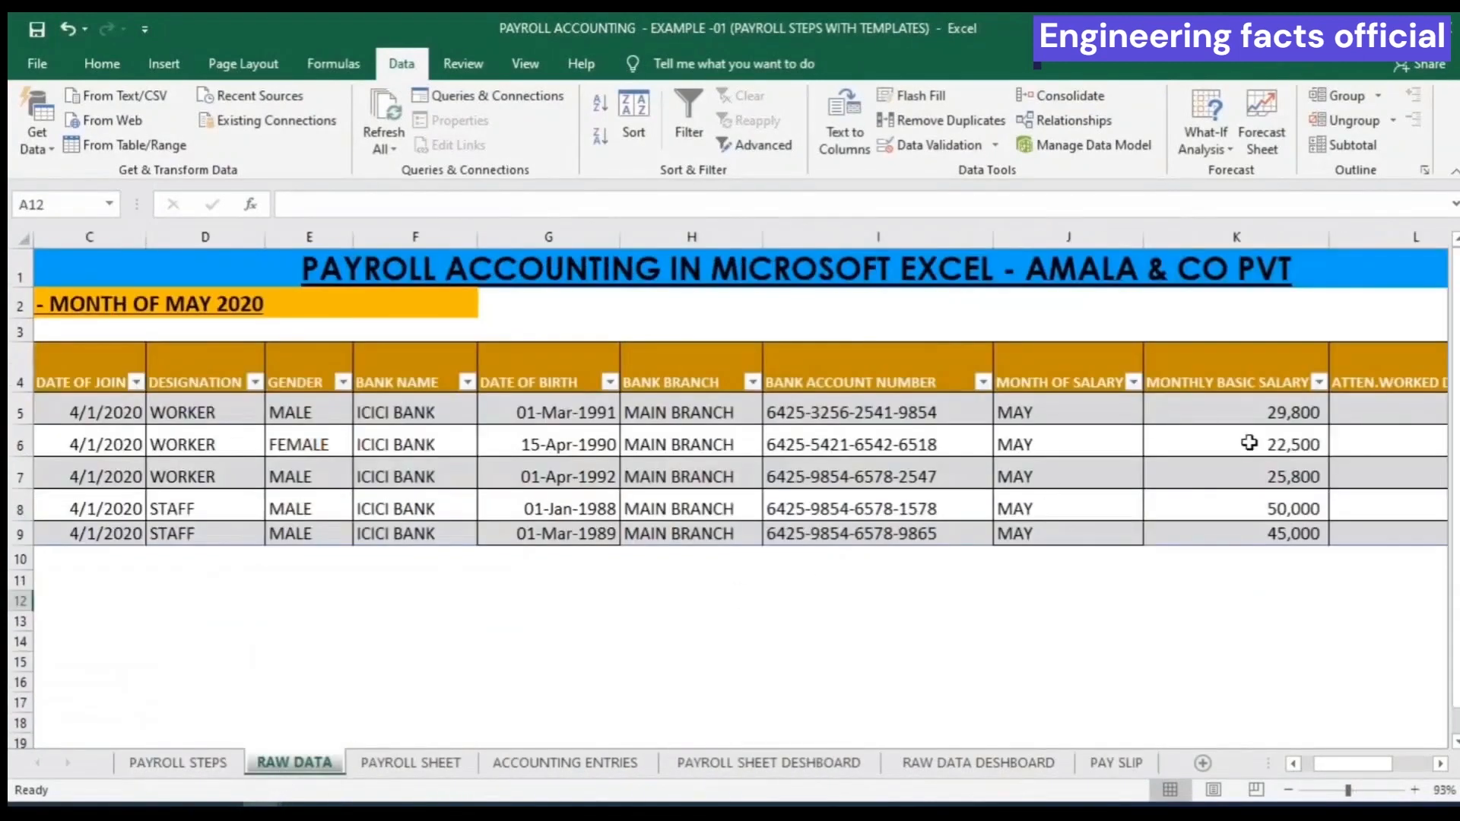
click(112, 462)
key(Left)
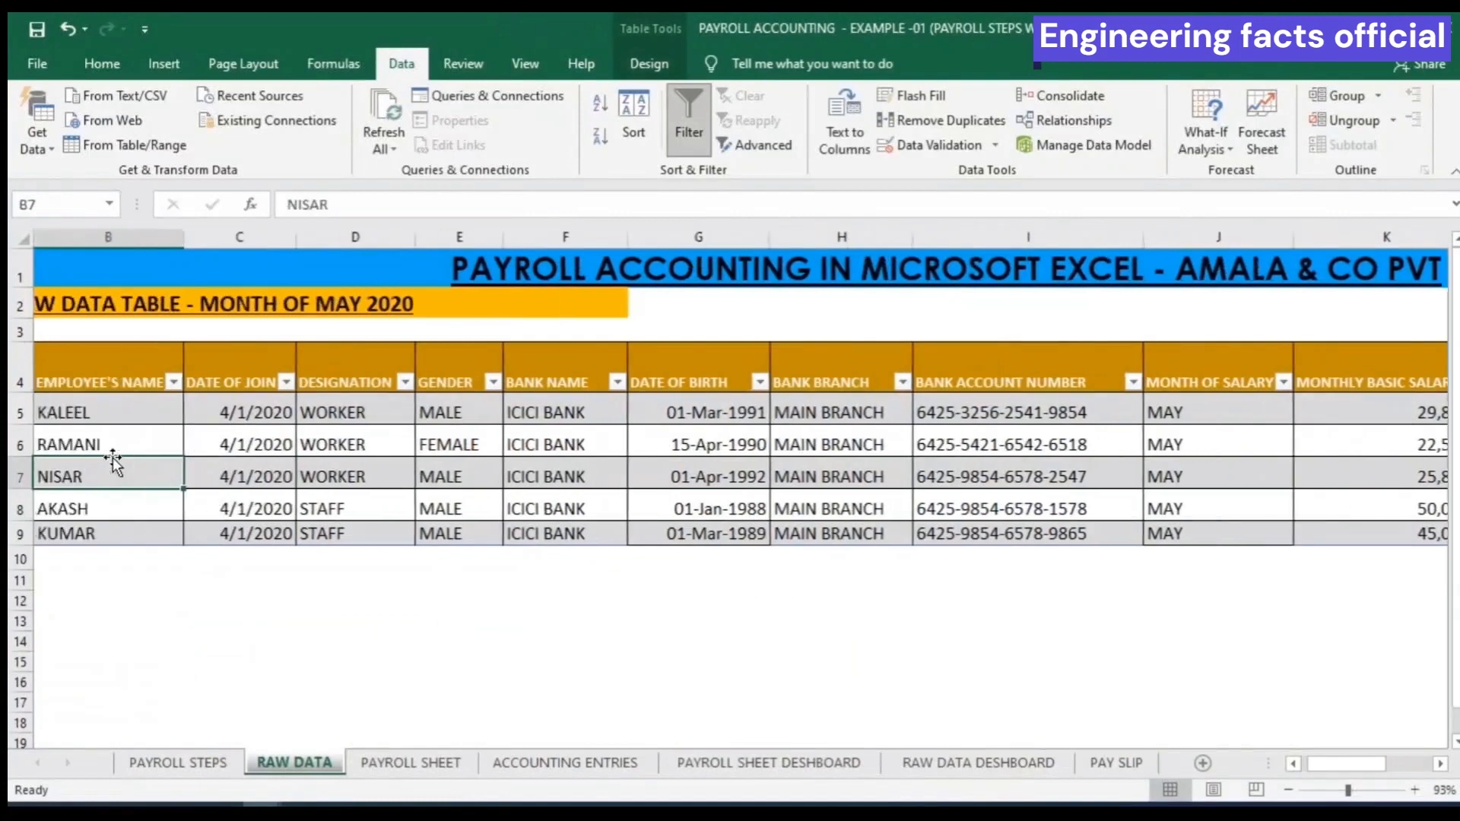
key(Left)
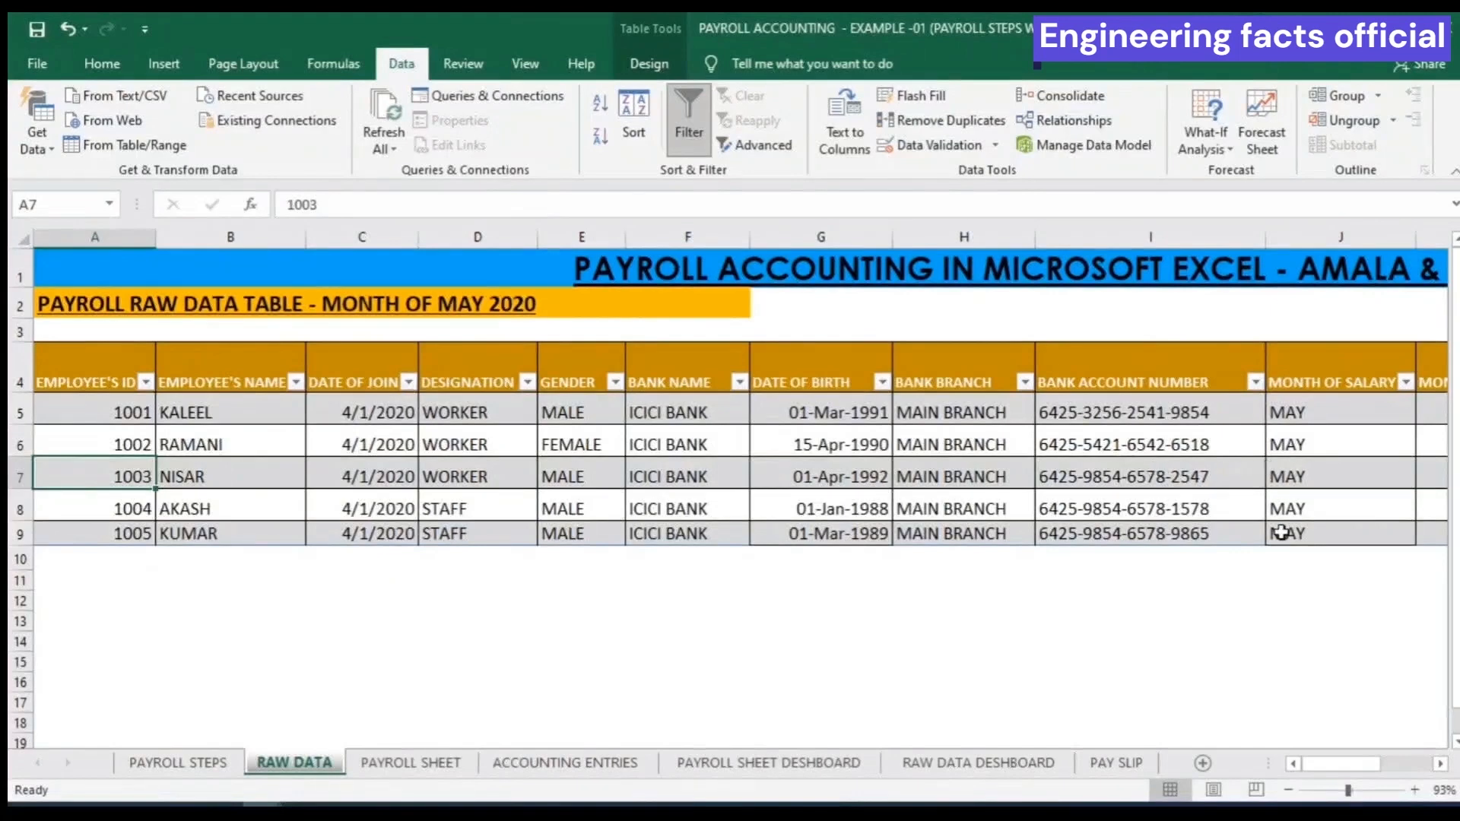
click(1125, 763)
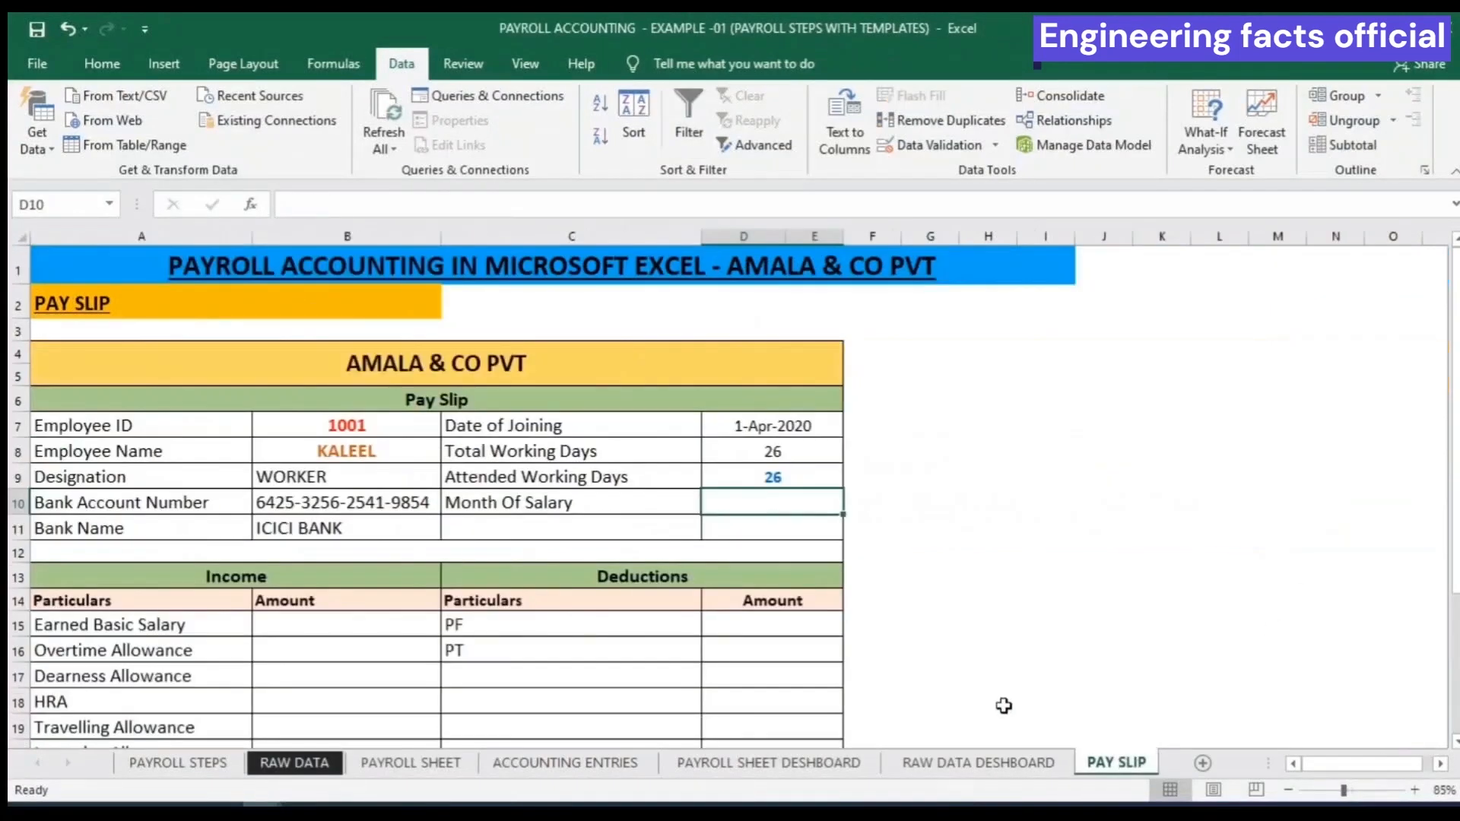
click(767, 501)
text(=VLOOKUP(B7,RAW_DATA_TABLE,2,FALSE))
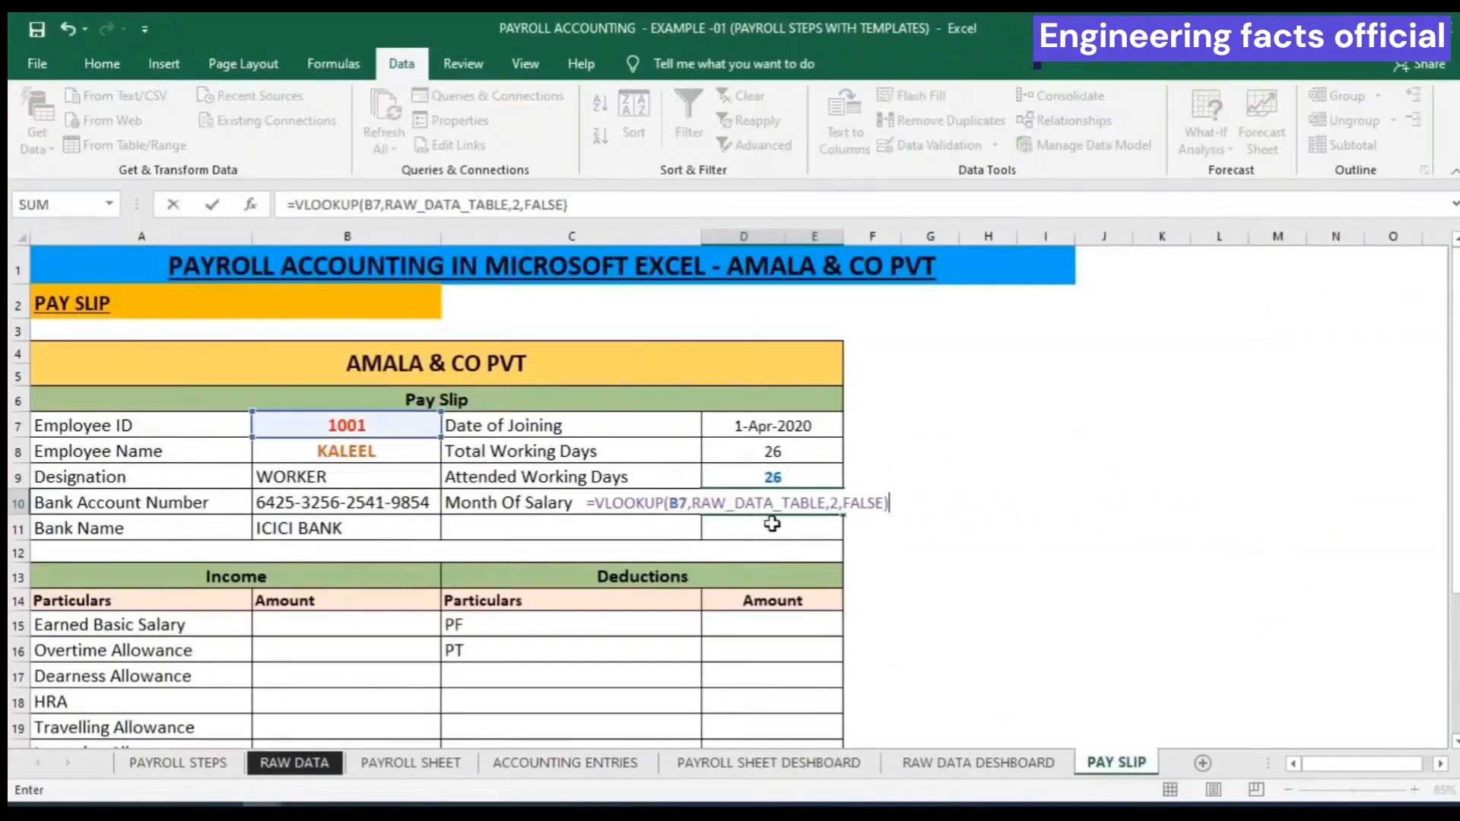
click(839, 502)
key(BackSpace)
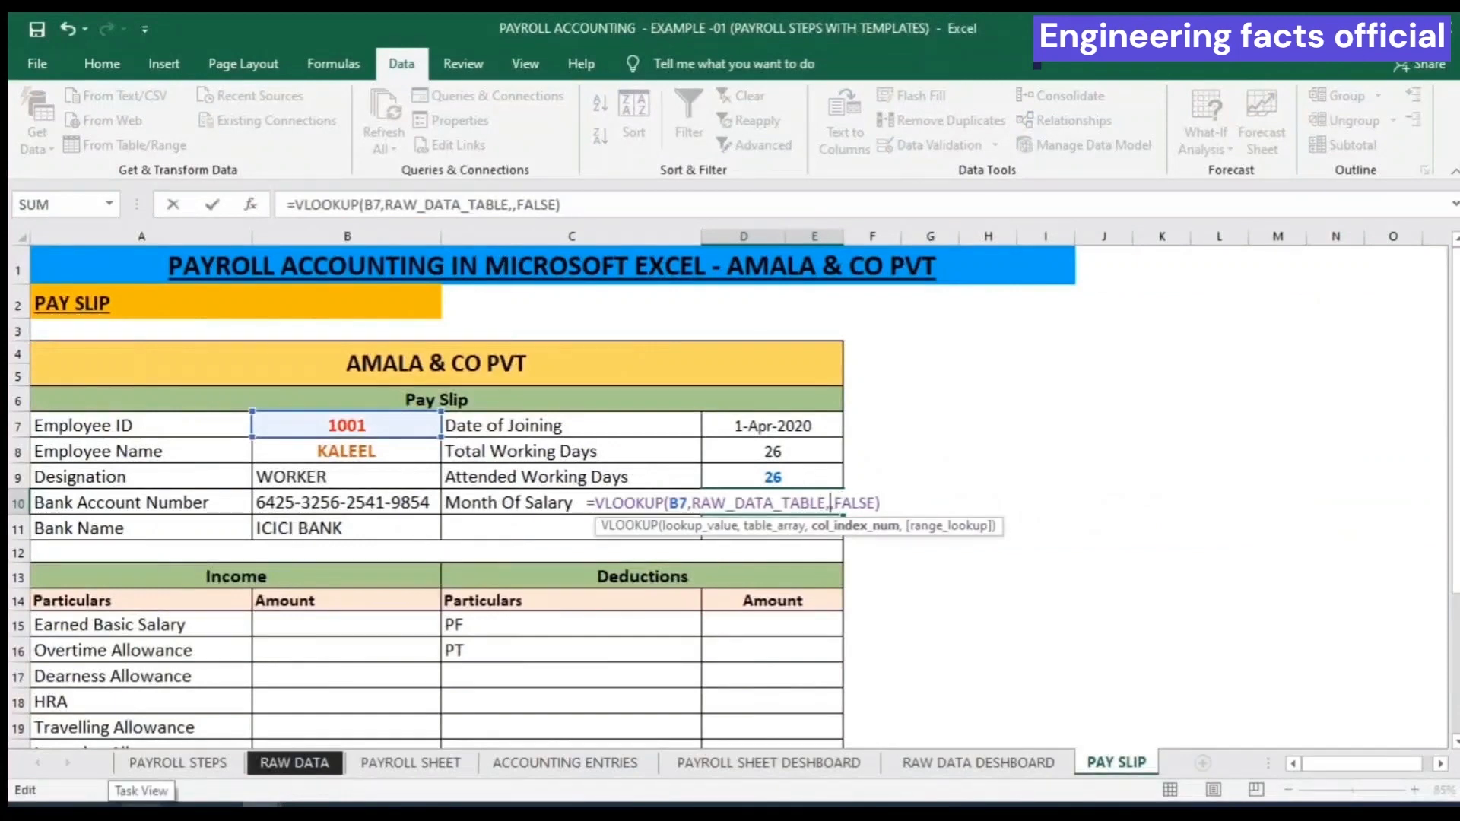
text(10)
key(Return)
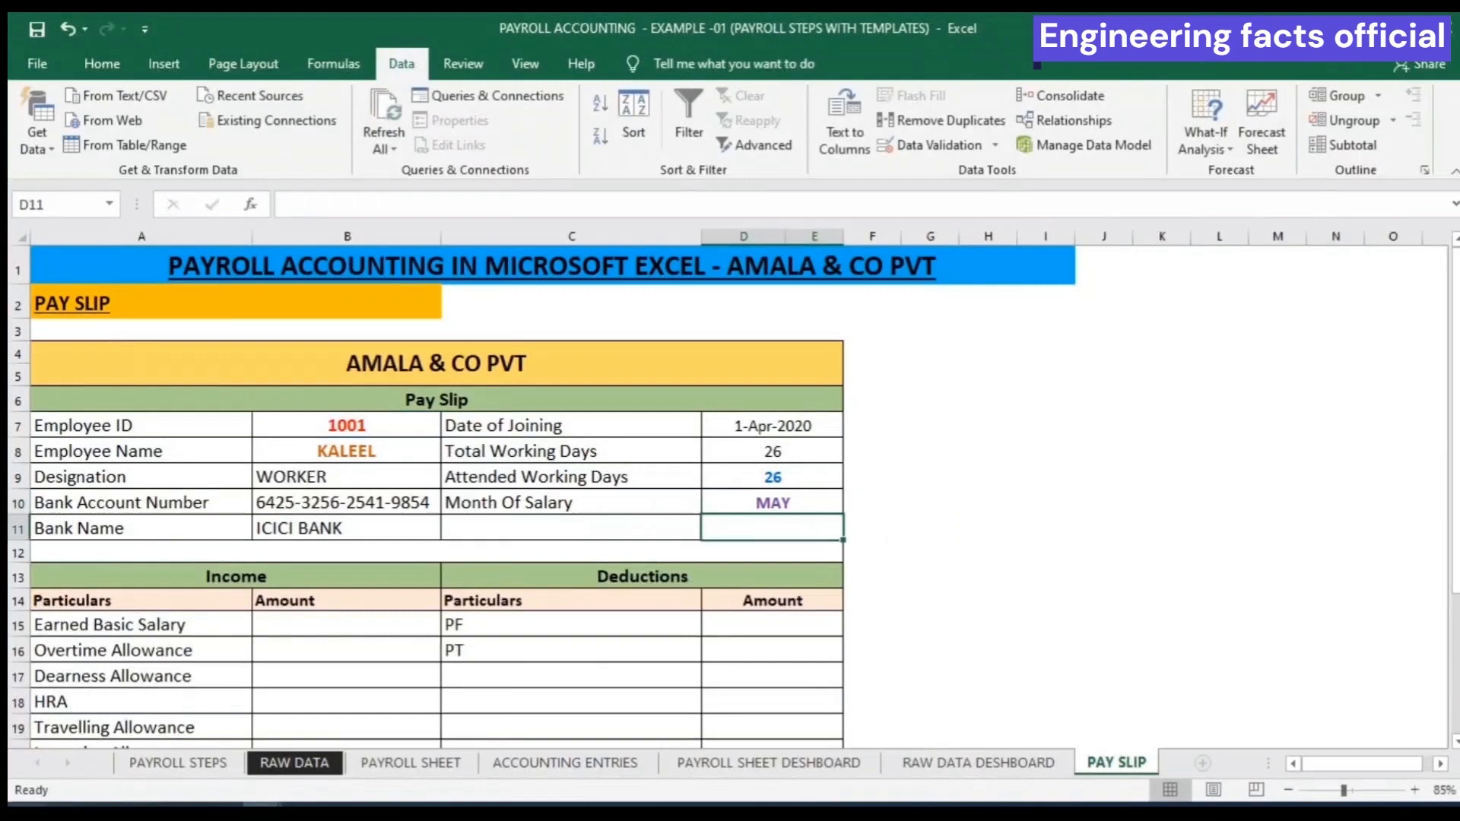
Examine the PAYROLL SHEET table for the columns that match the pay slip's income and deduction items
scroll(100, 684, down, 2)
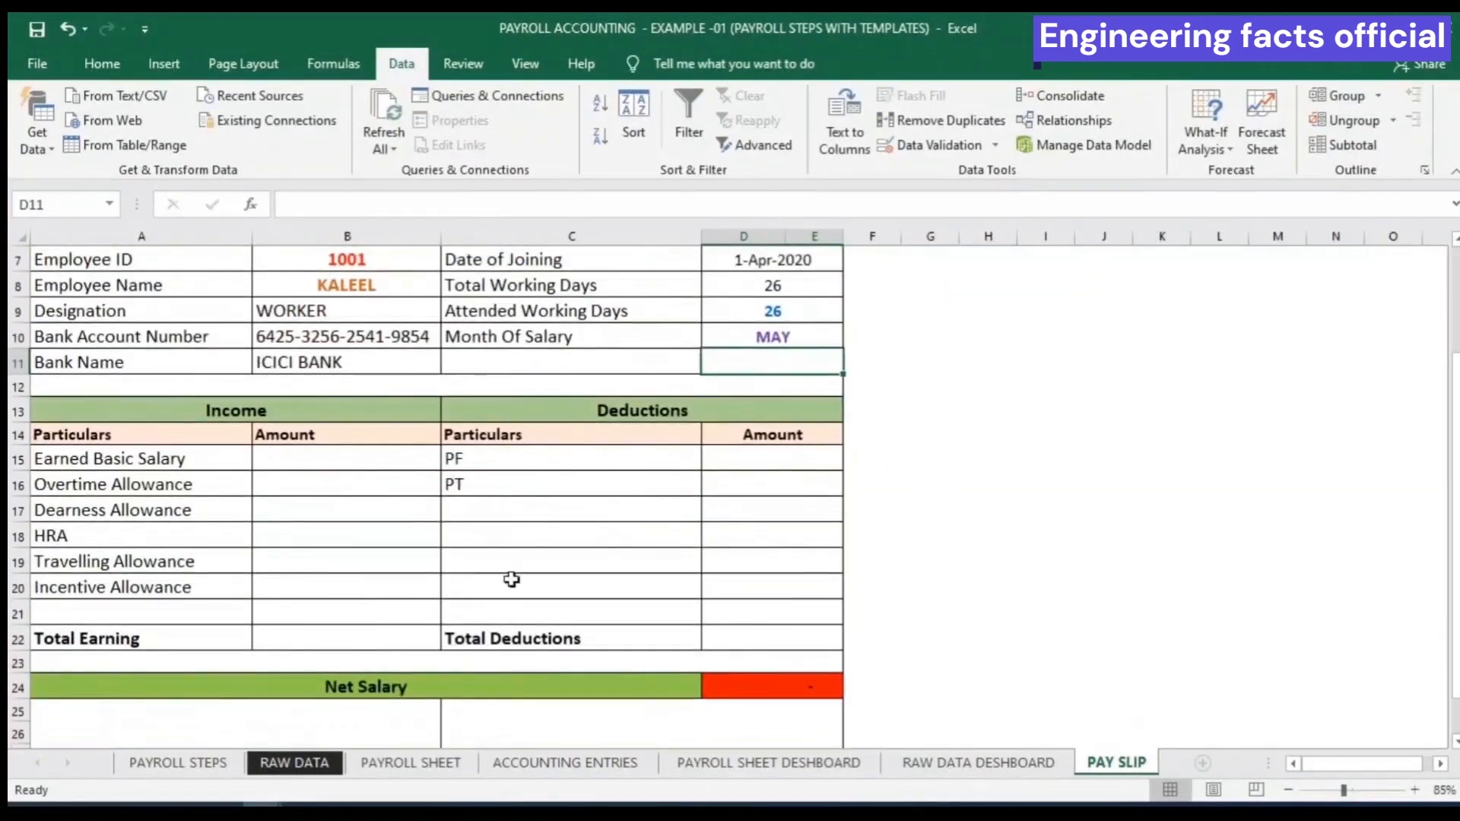
click(411, 763)
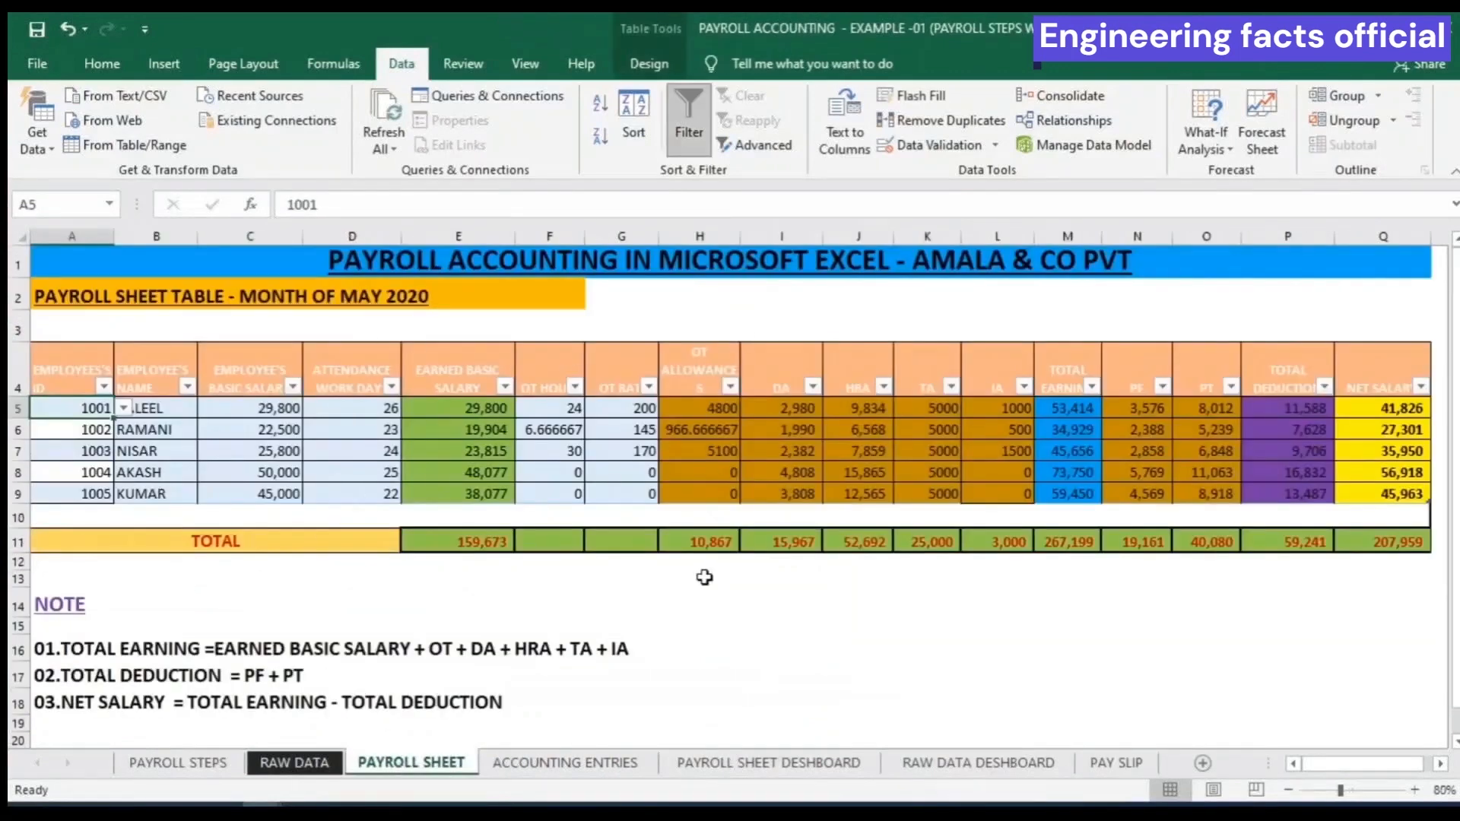
click(1116, 762)
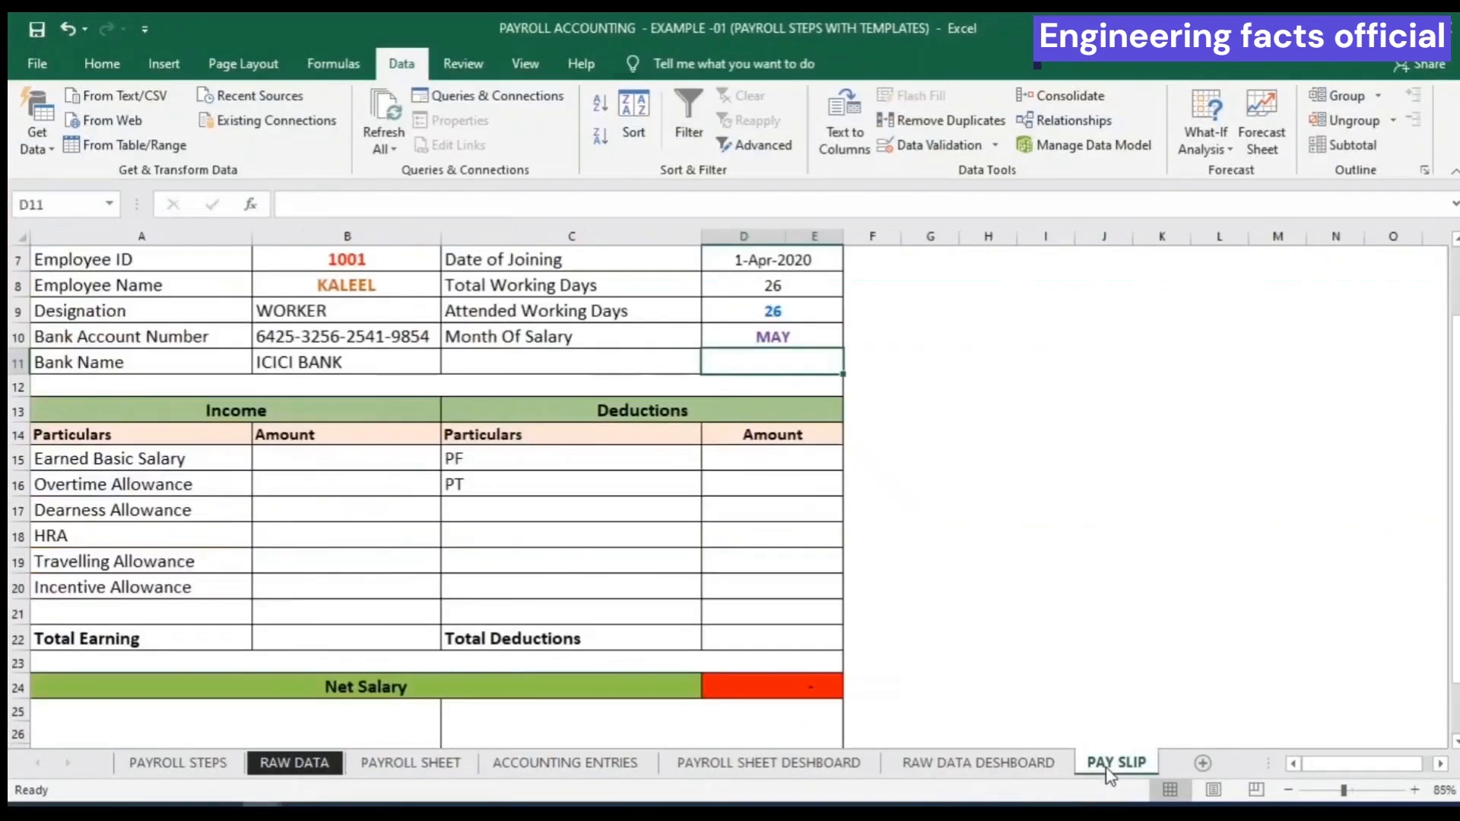
click(295, 762)
click(376, 767)
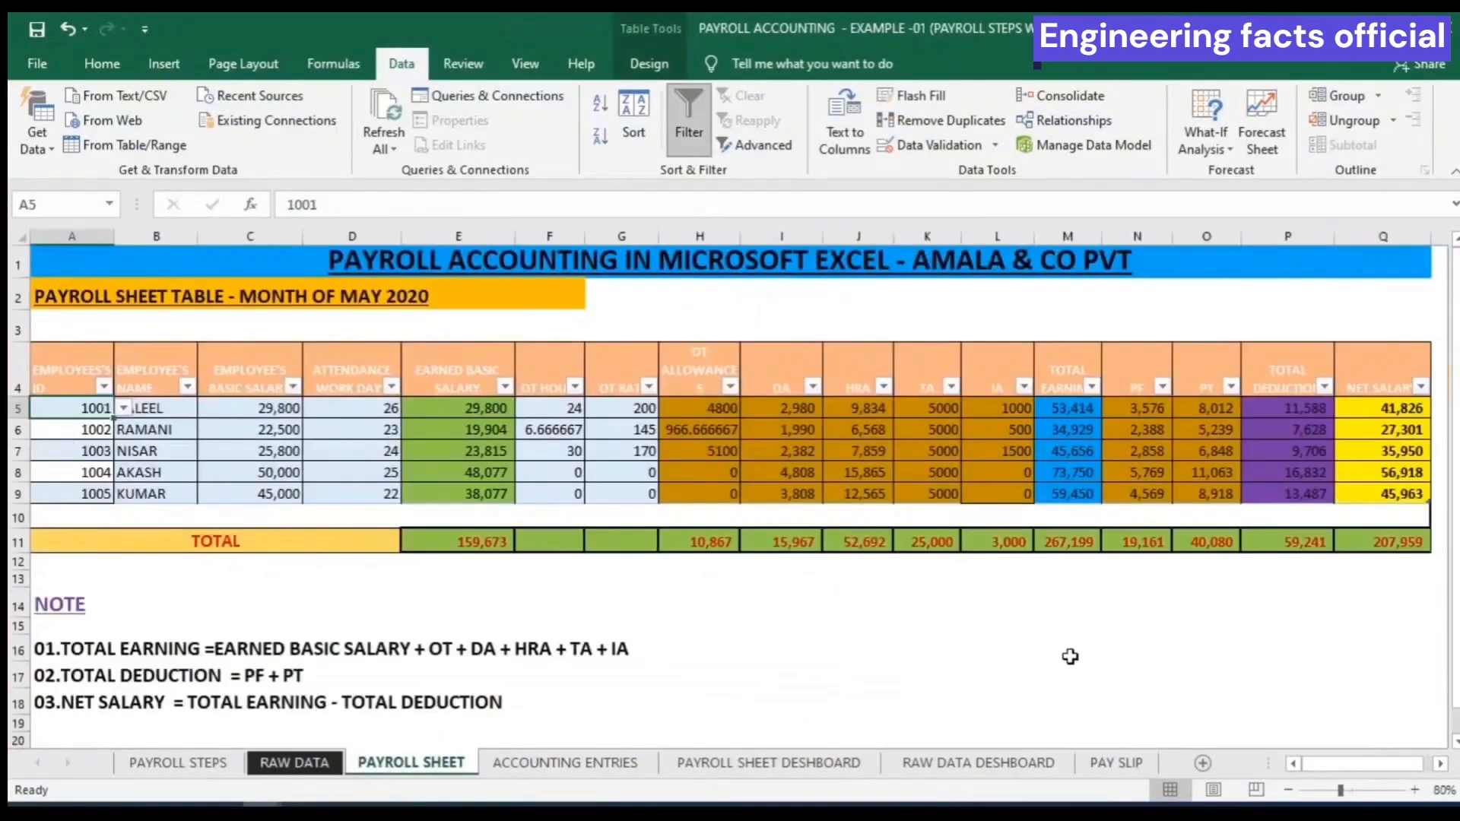
click(1115, 763)
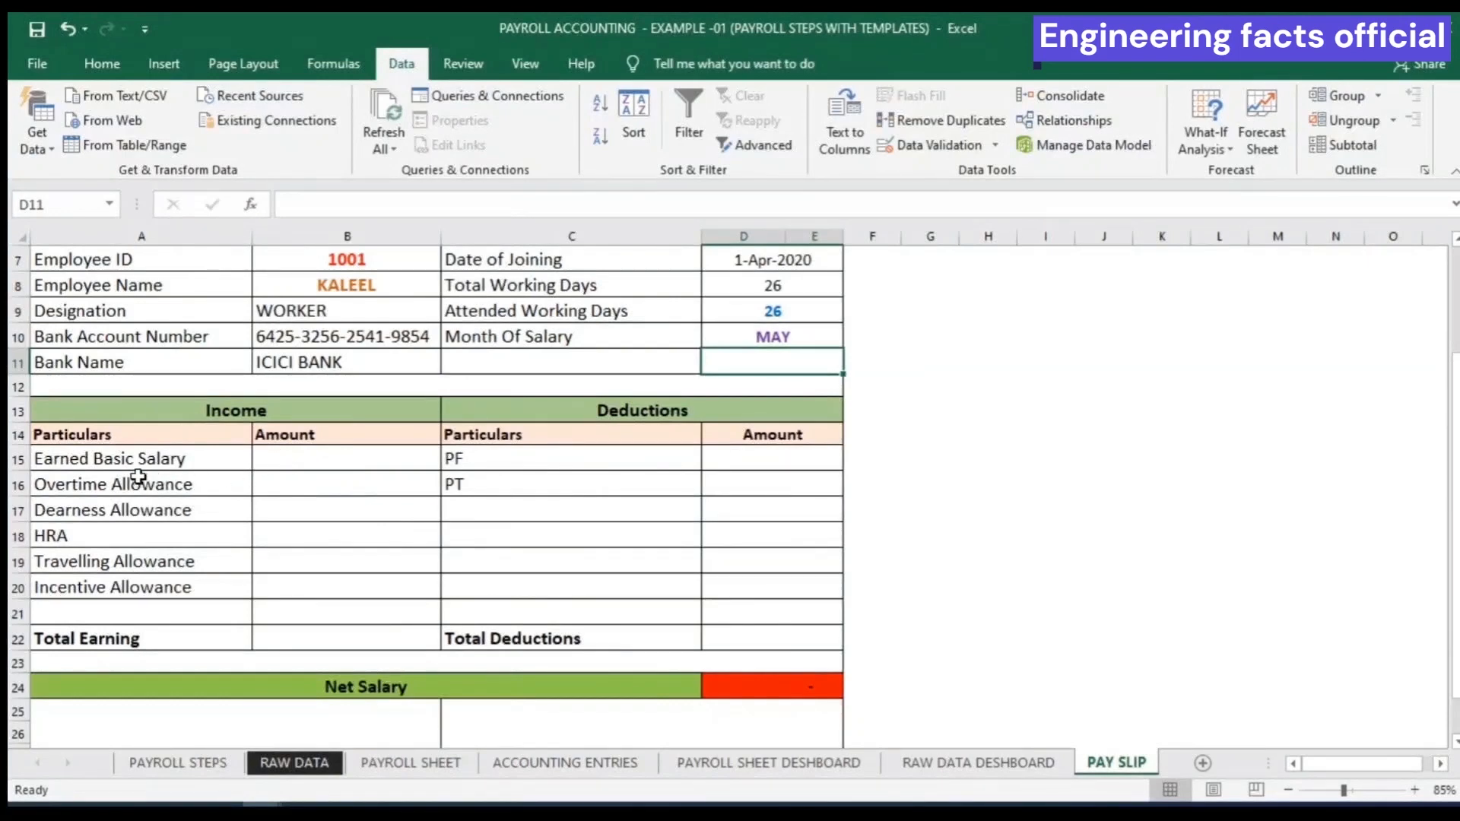
Start a VLOOKUP in the Earned Basic Salary cell B15 with lookup value B7 and table array PAYROLL_TABLE_SHEET
click(287, 462)
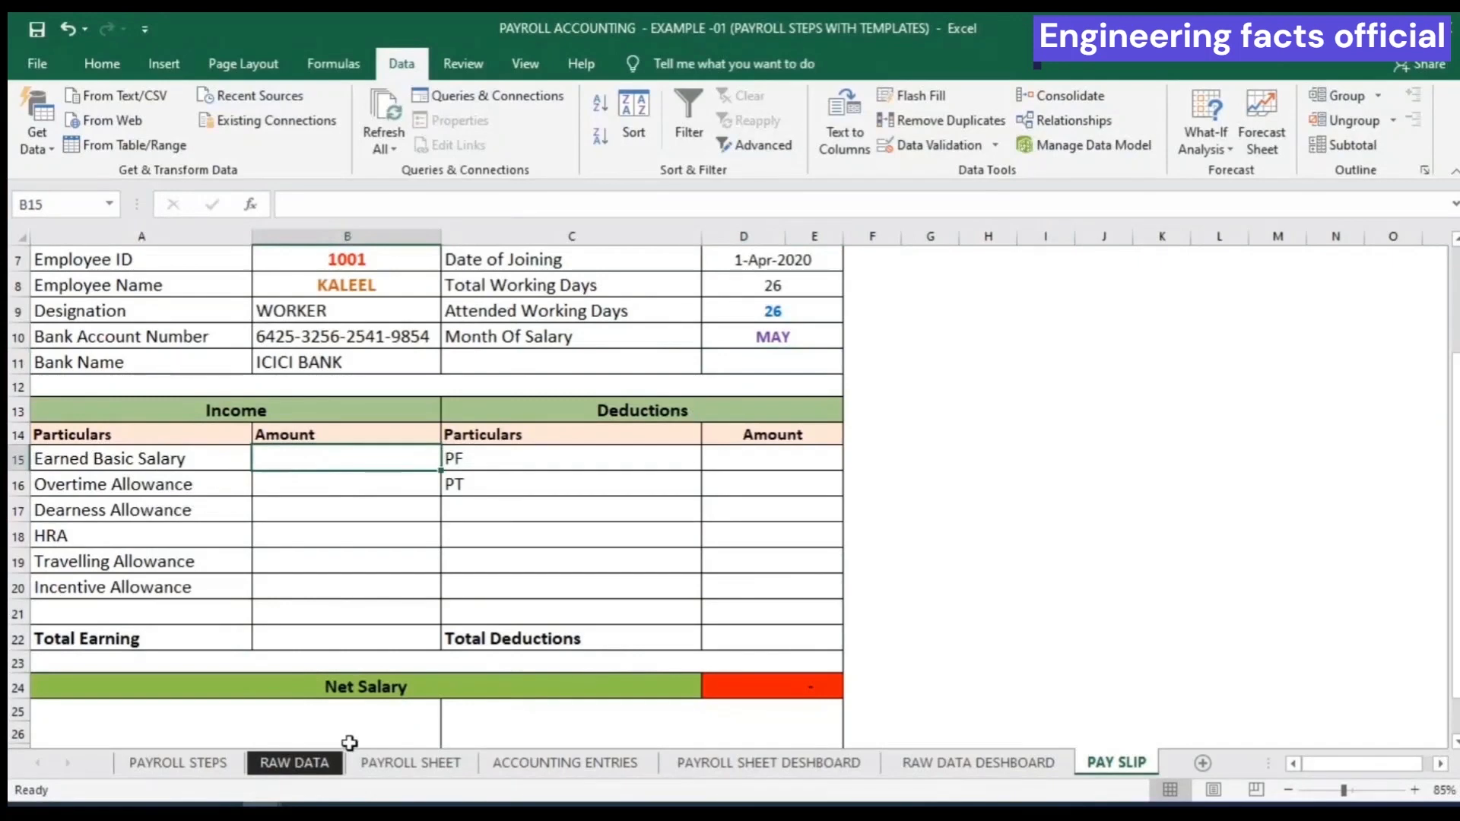
text(=)
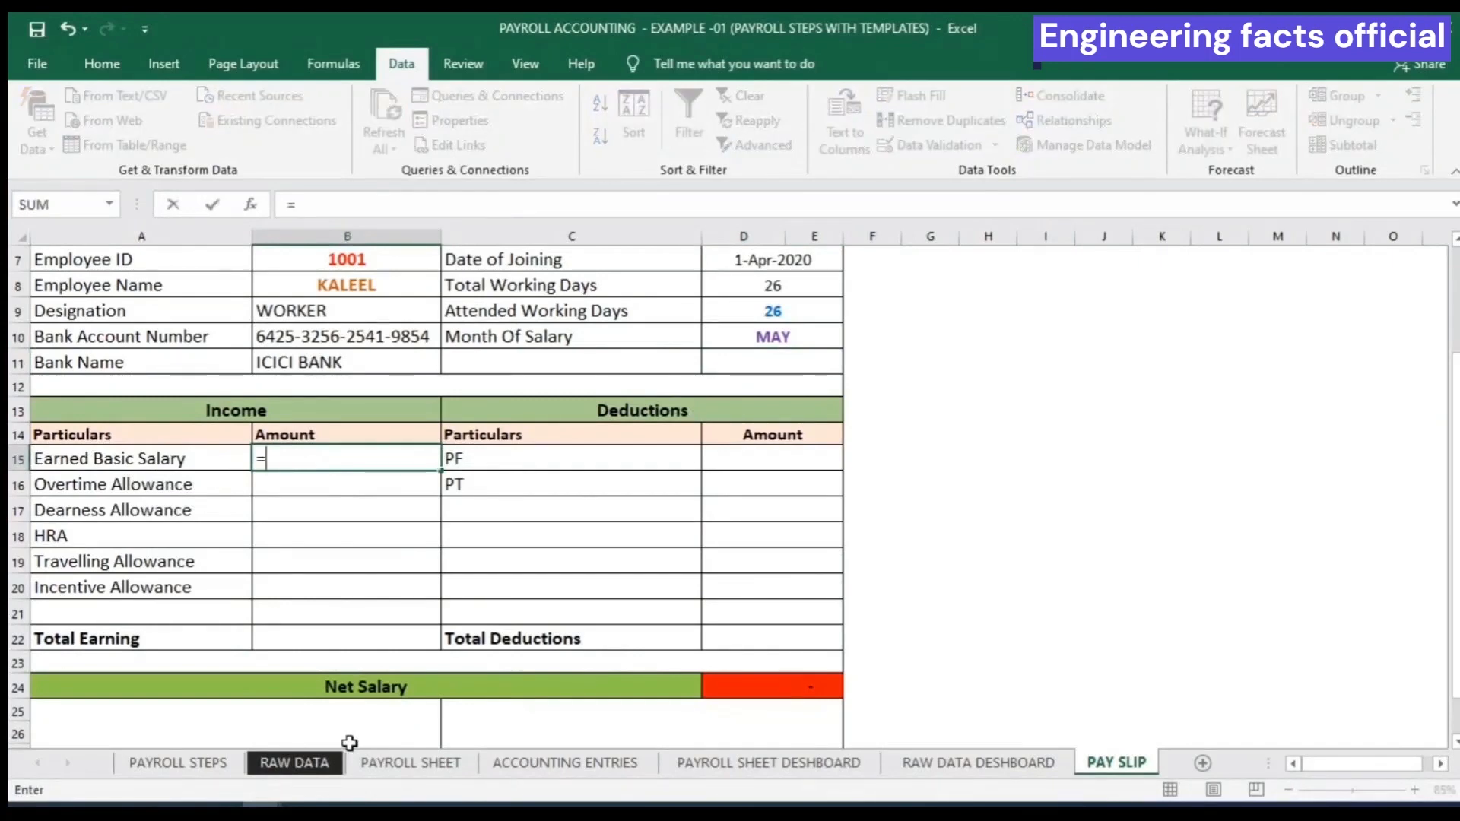
text(VLOO)
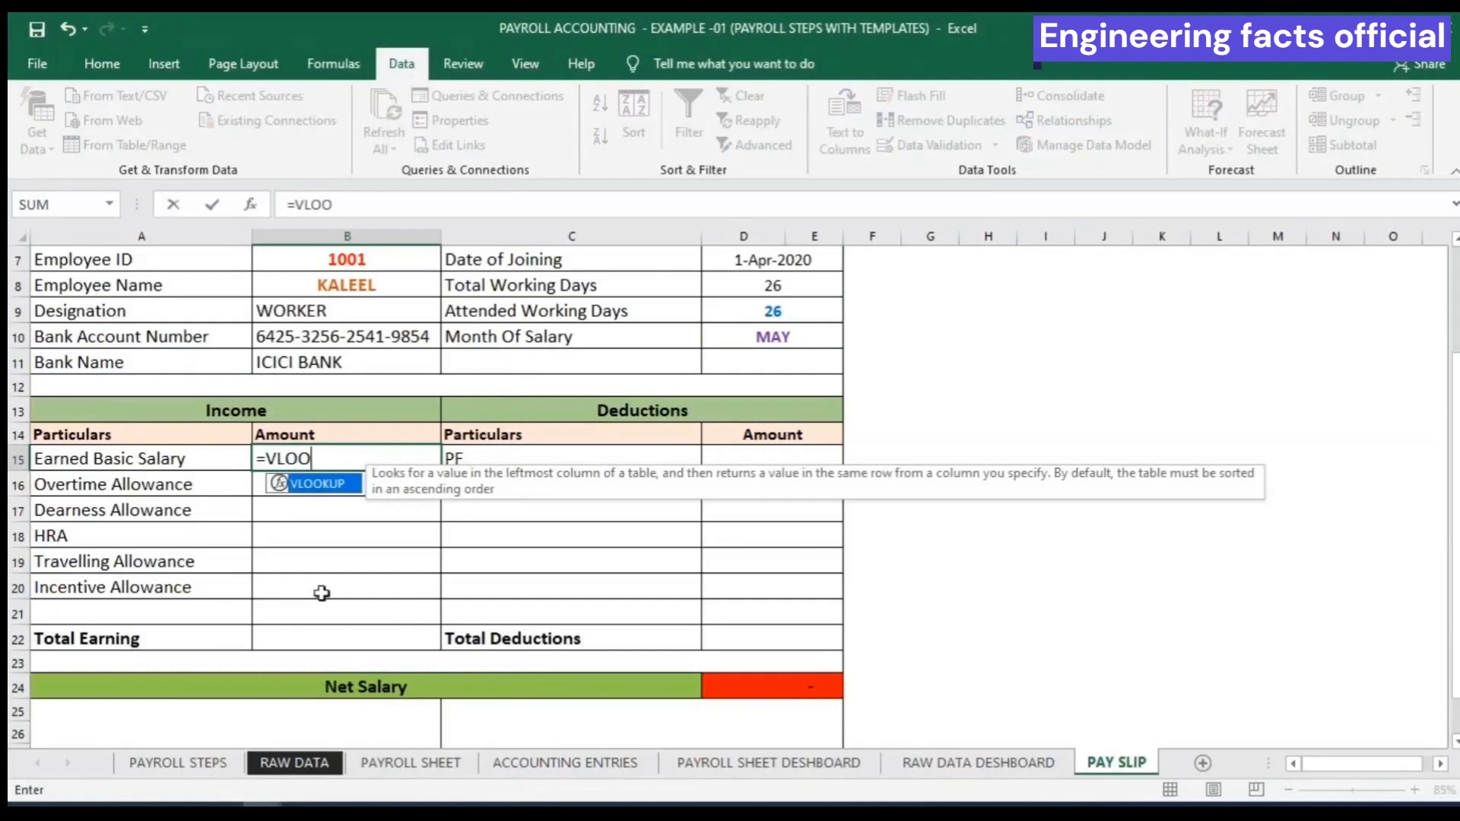
double_click(314, 483)
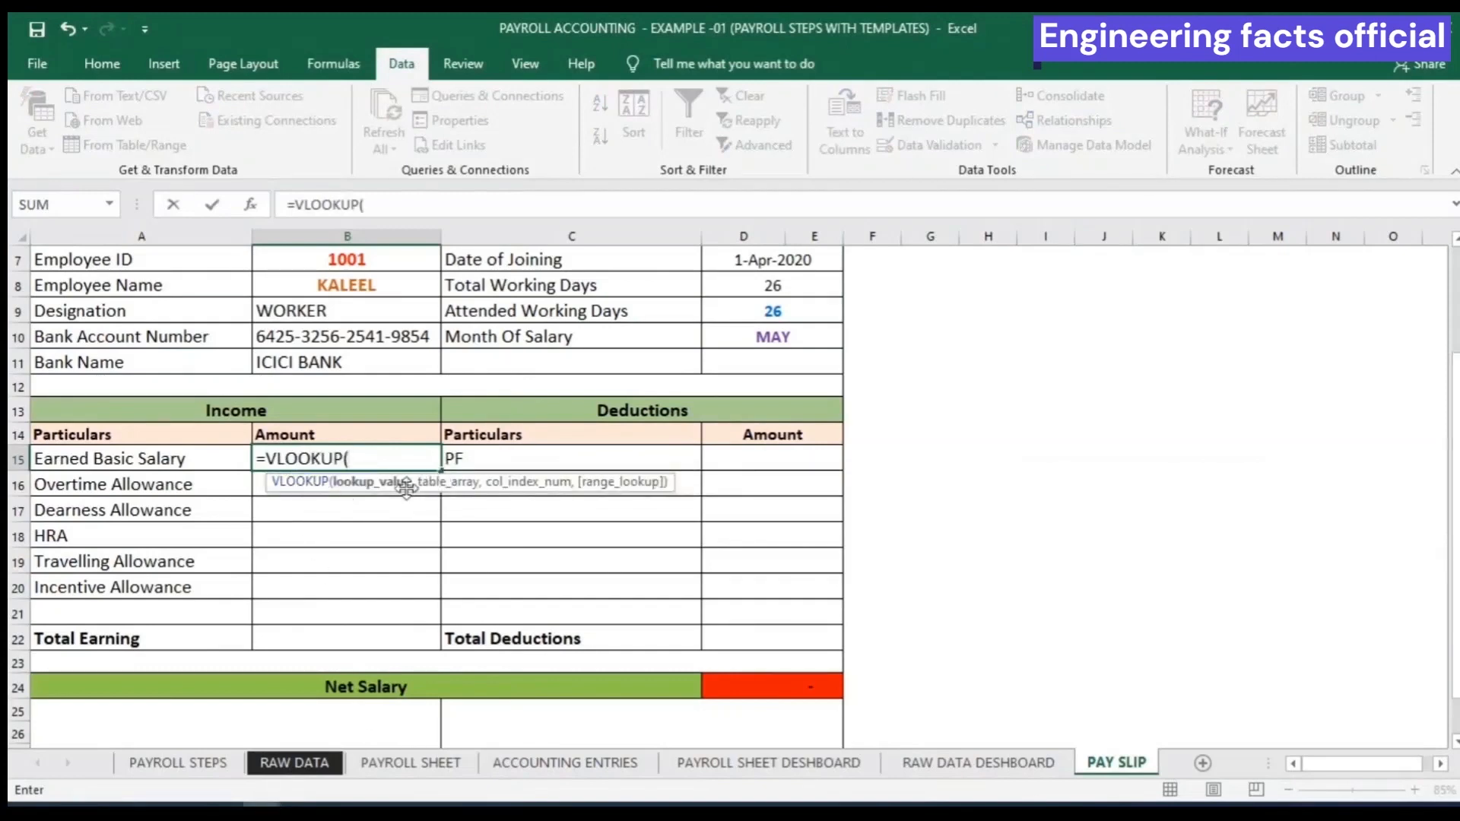
scroll(459, 573, up, 1)
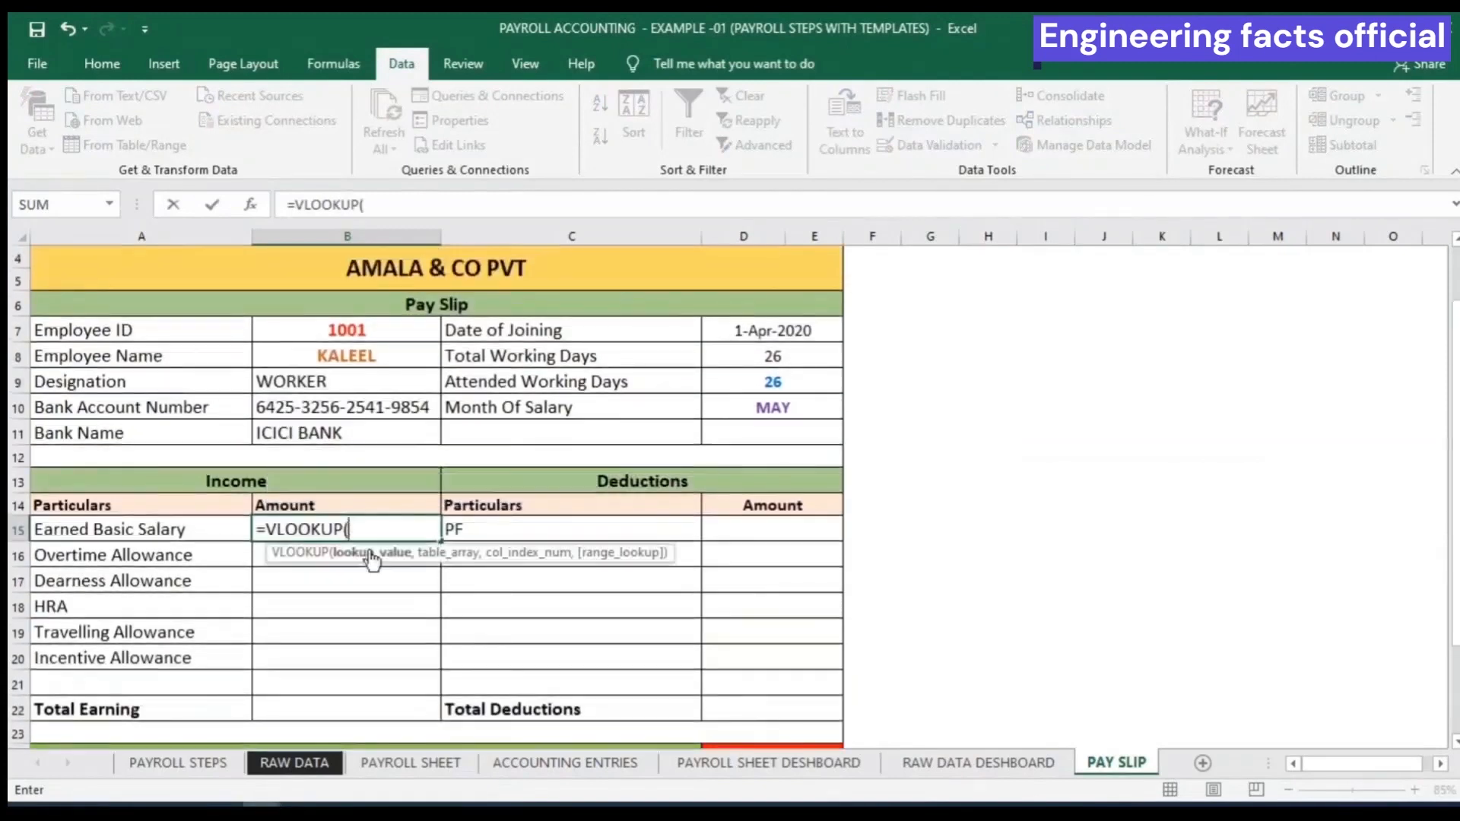
click(364, 336)
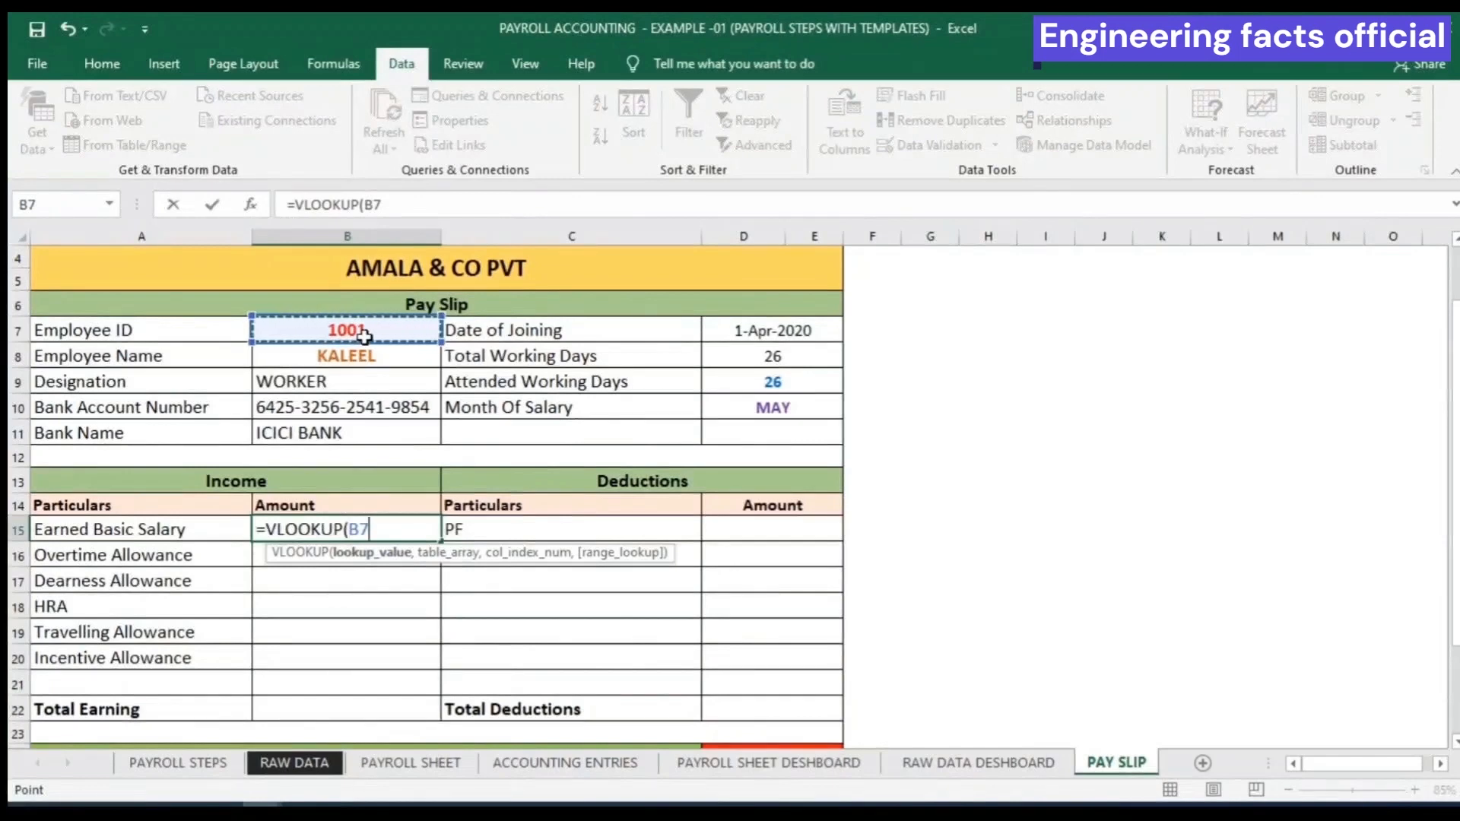
text(,)
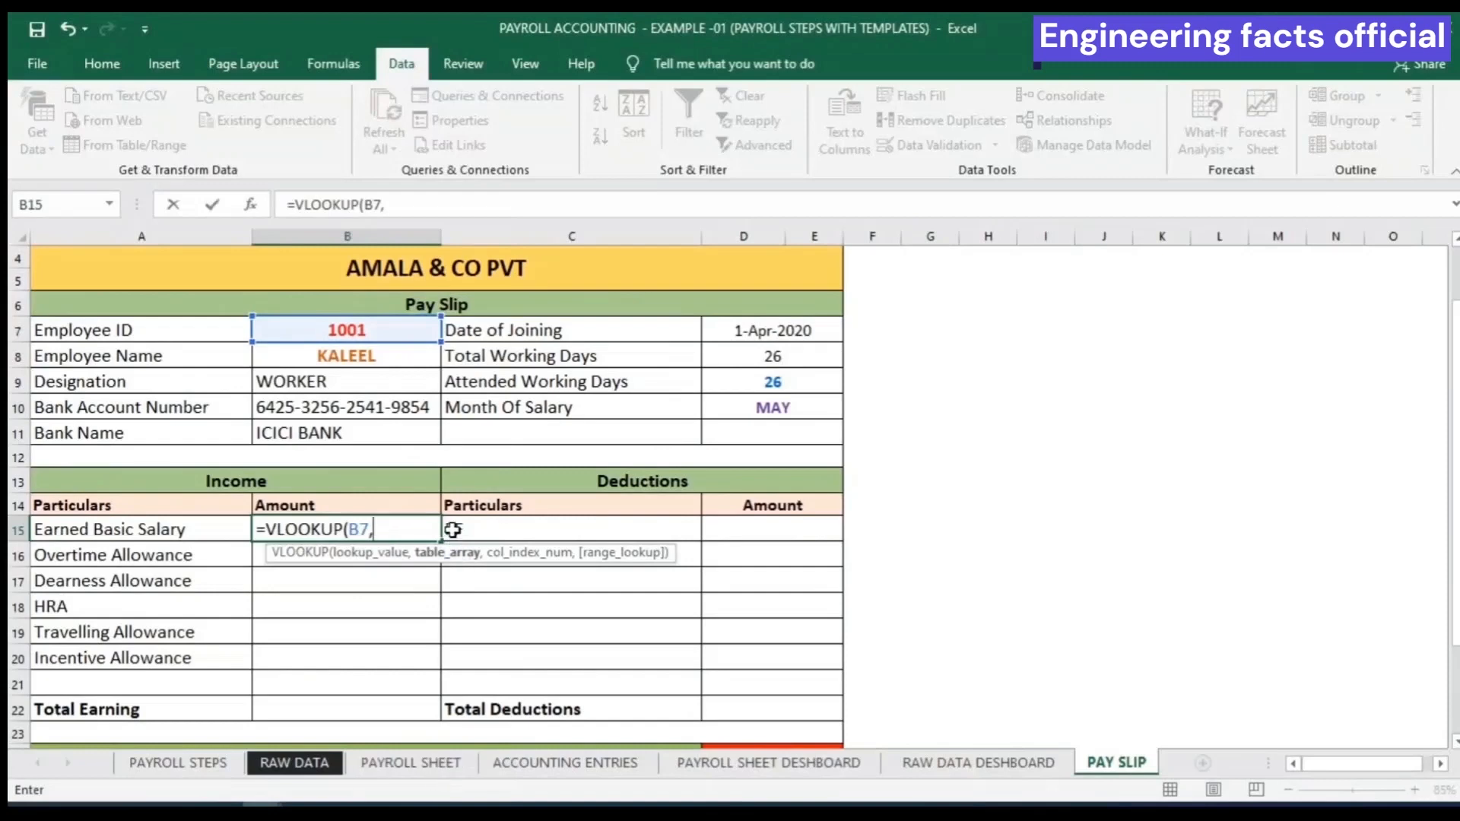
text(PA)
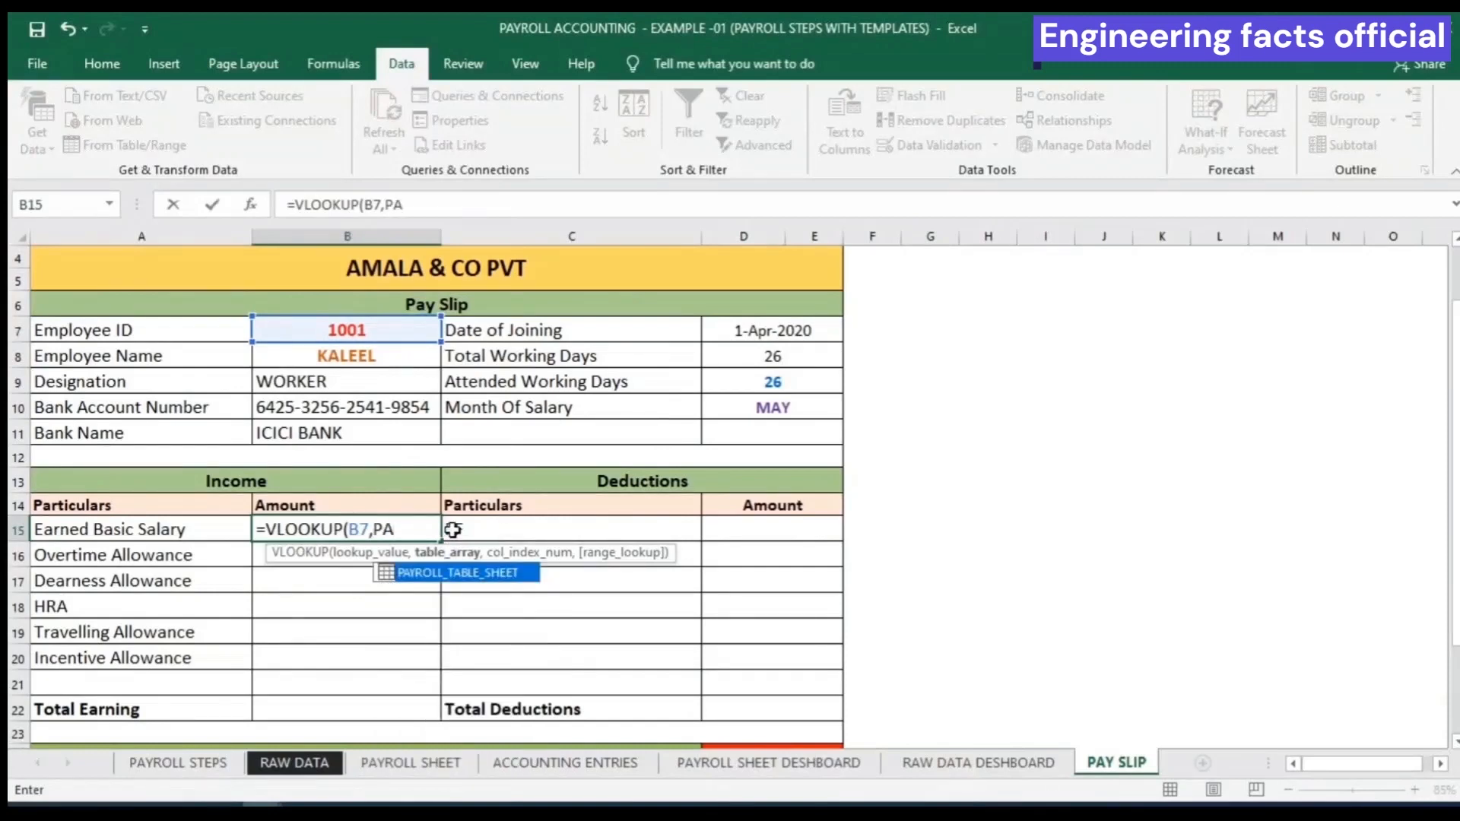
scroll(453, 530, up, 1)
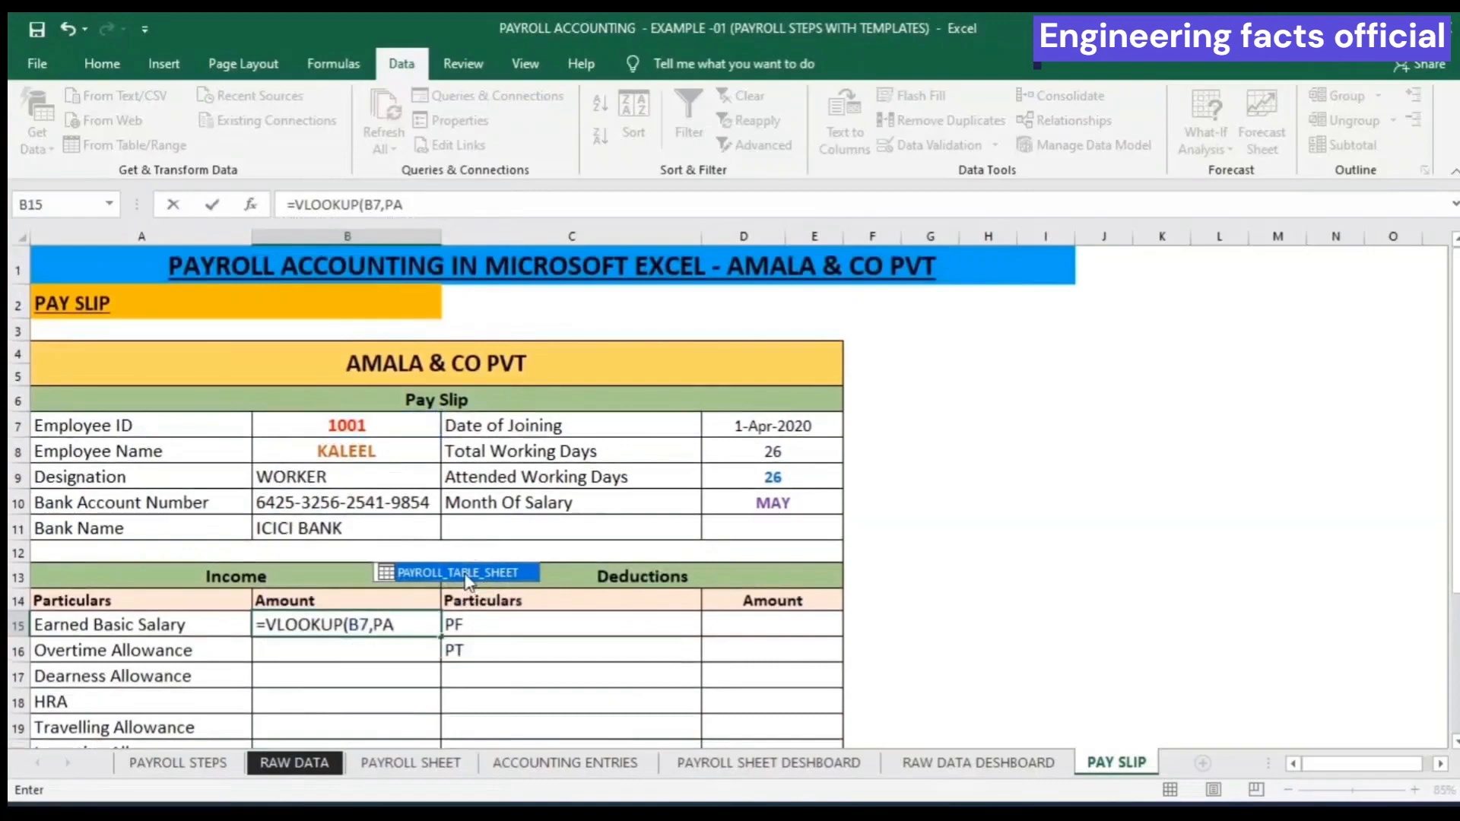
double_click(465, 573)
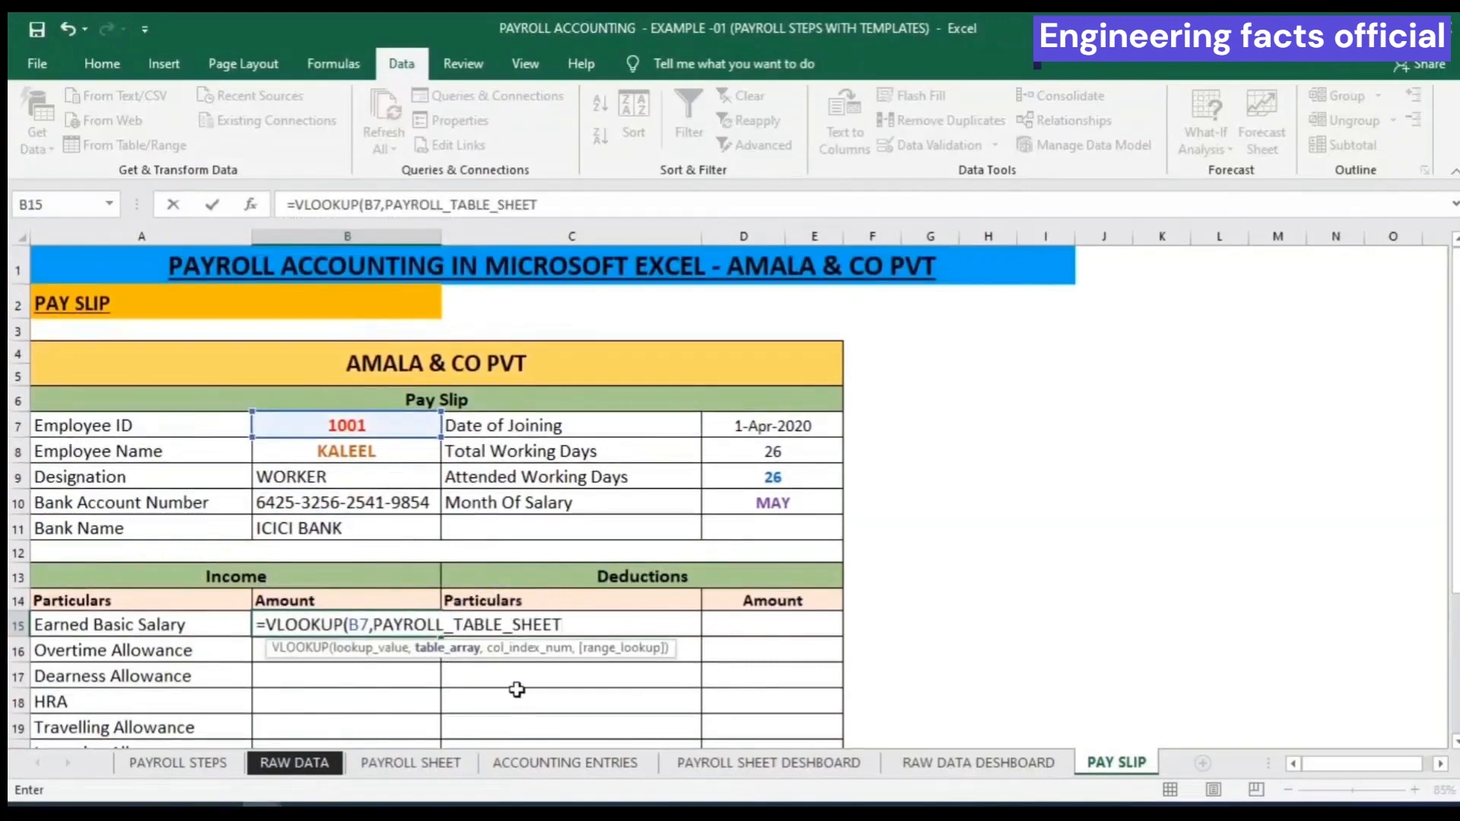
text(,)
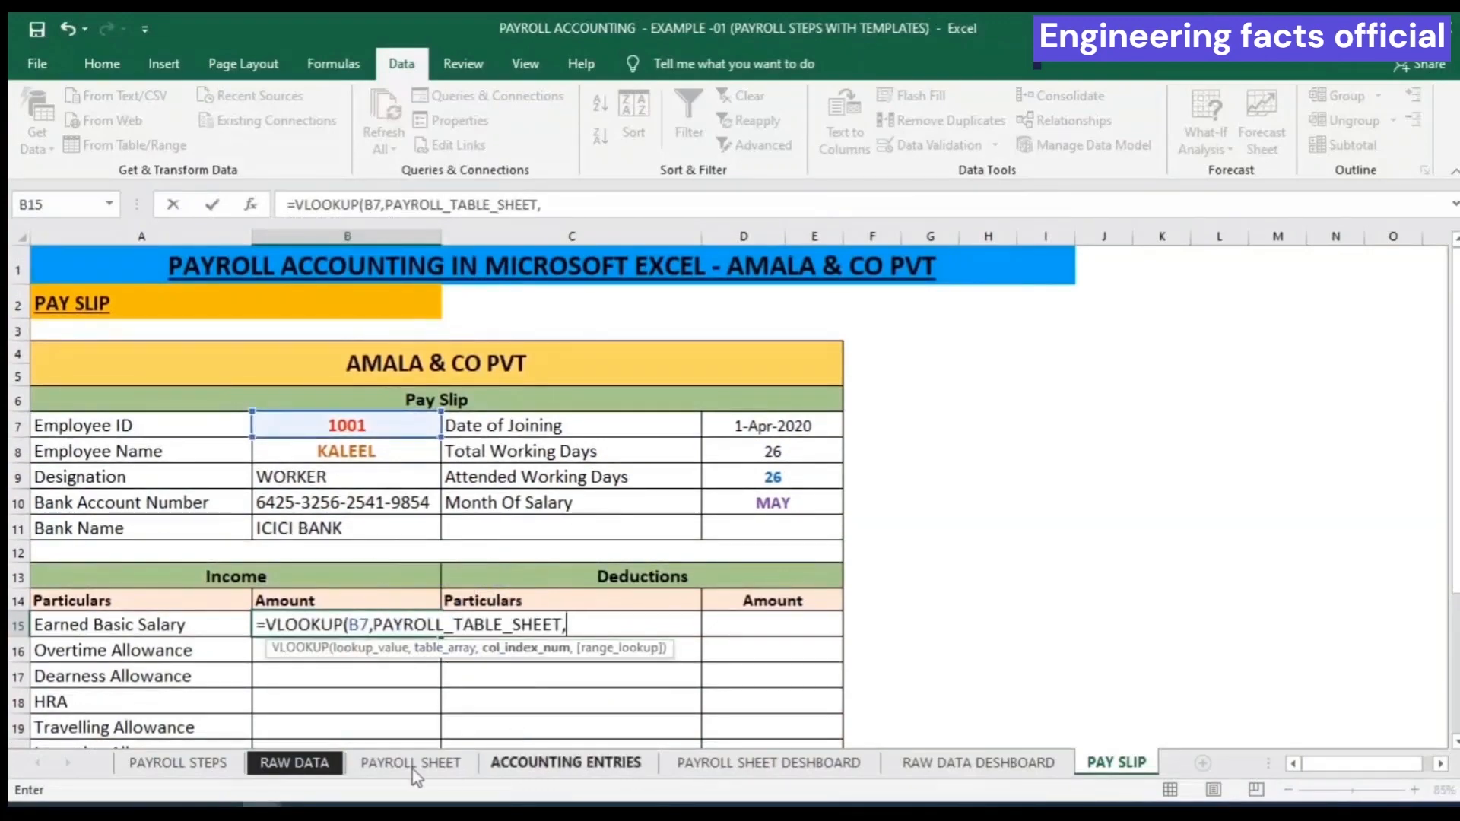
Check the earned basic salary column's position in PAYROLL SHEET and complete the B15 VLOOKUP with column index 5 and FALSE for exact match
click(411, 762)
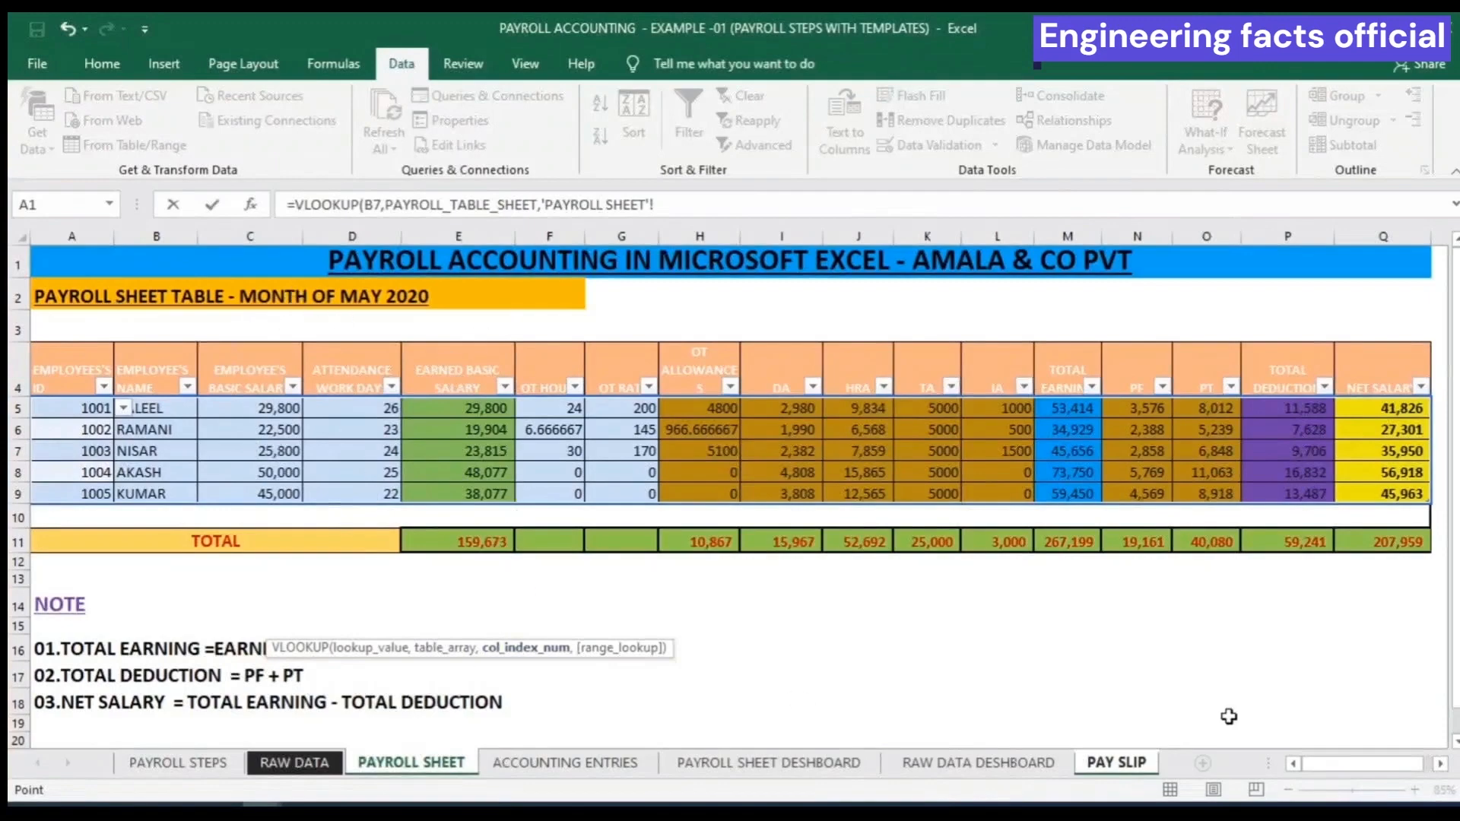
click(1123, 763)
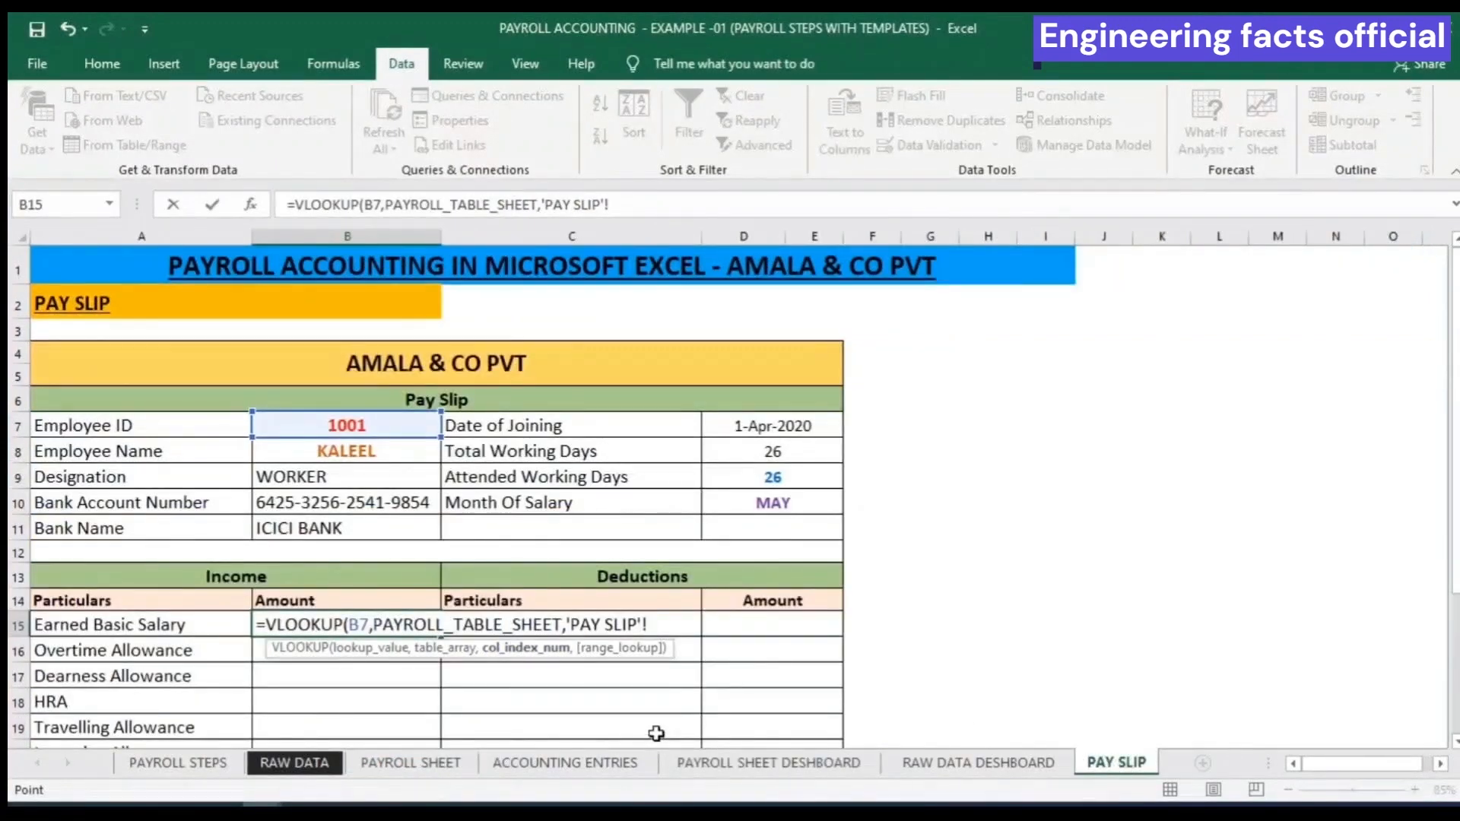
key(BackSpace)
key(BackSpace)
key(BackSpace)
key(BackSpace)
key(BackSpace)
key(BackSpace)
key(BackSpace)
key(BackSpace)
key(BackSpace)
key(BackSpace)
key(BackSpace)
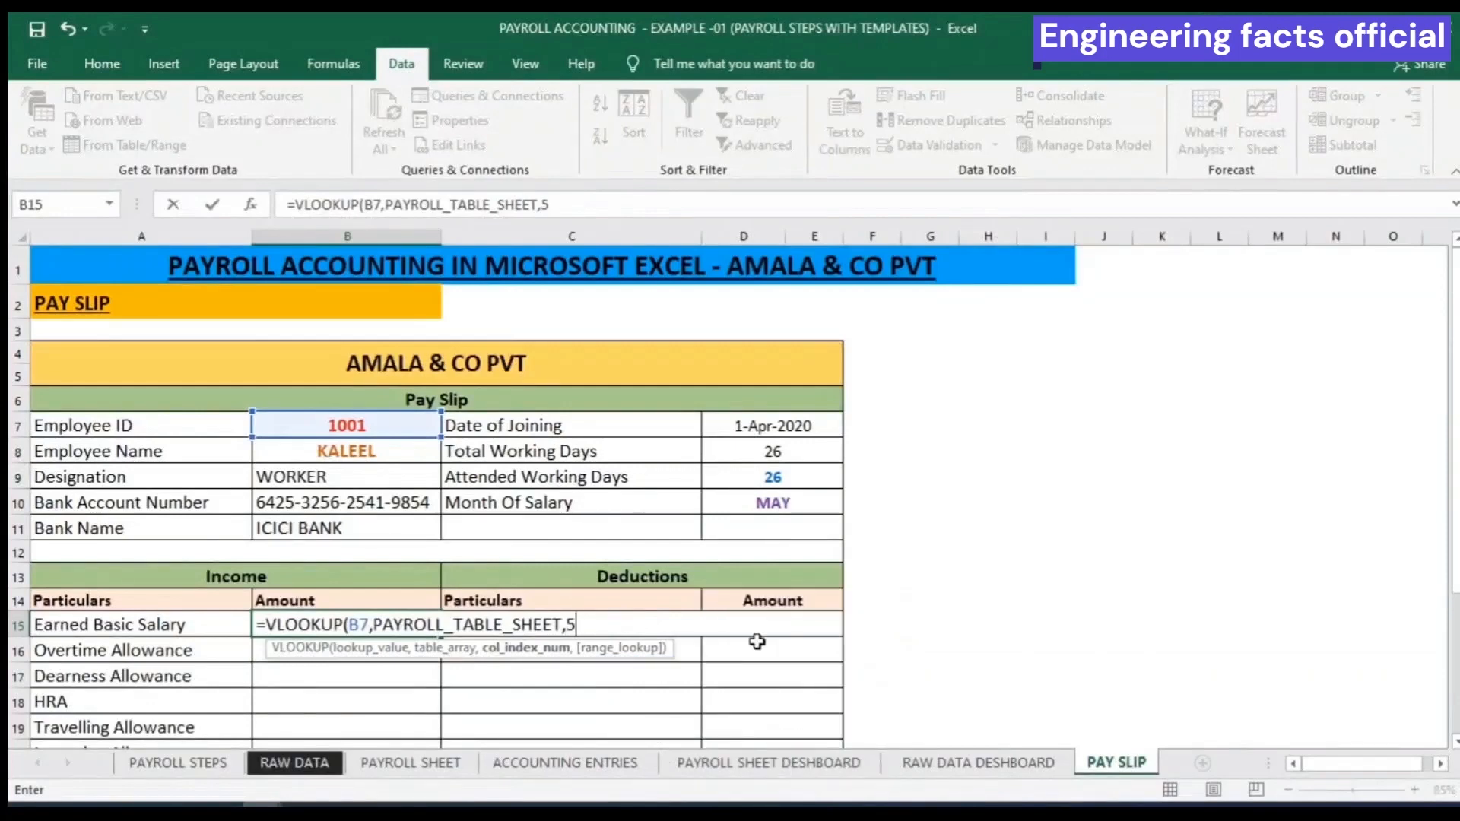
text(5,)
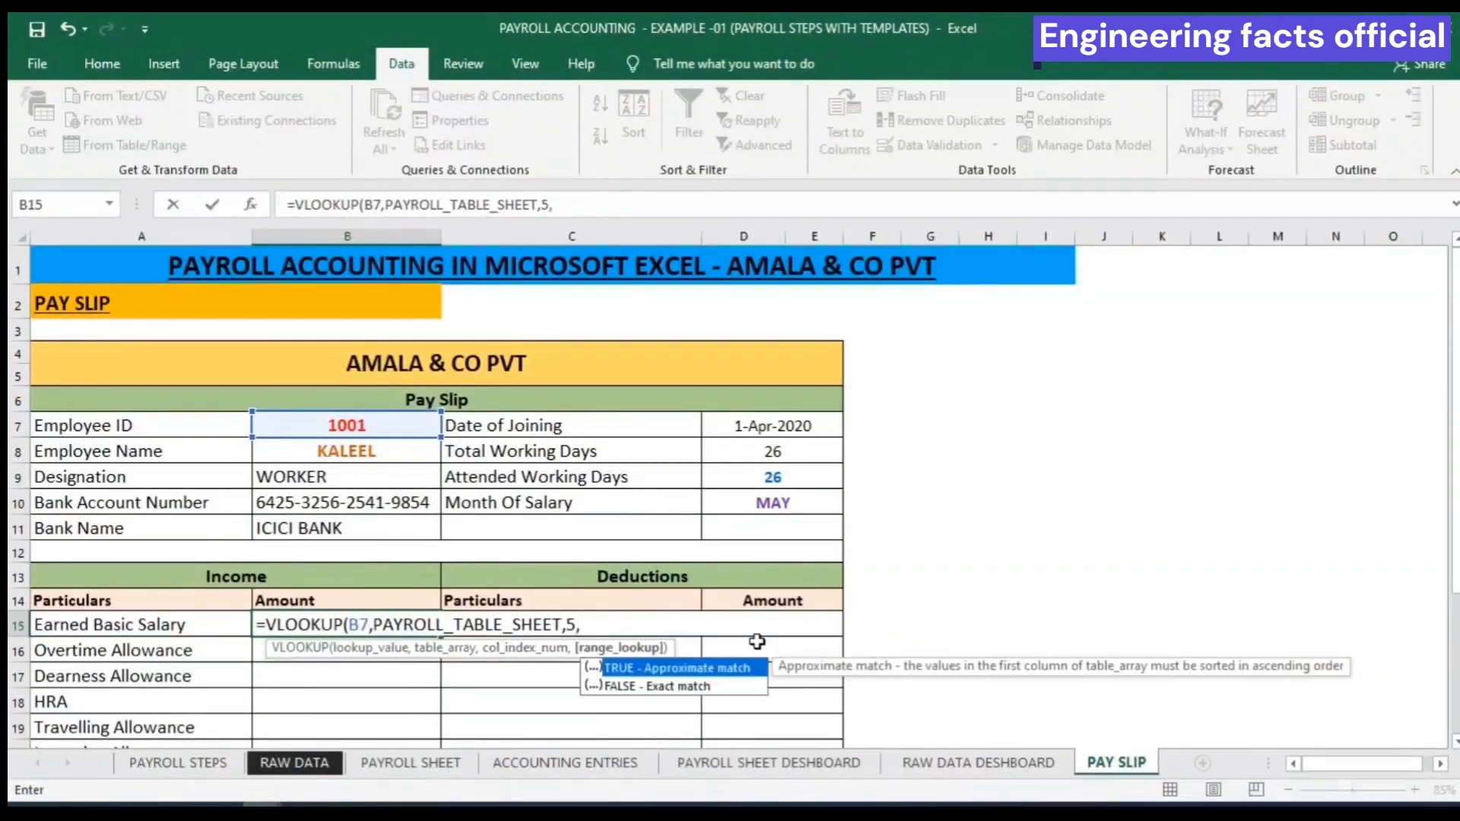
double_click(687, 687)
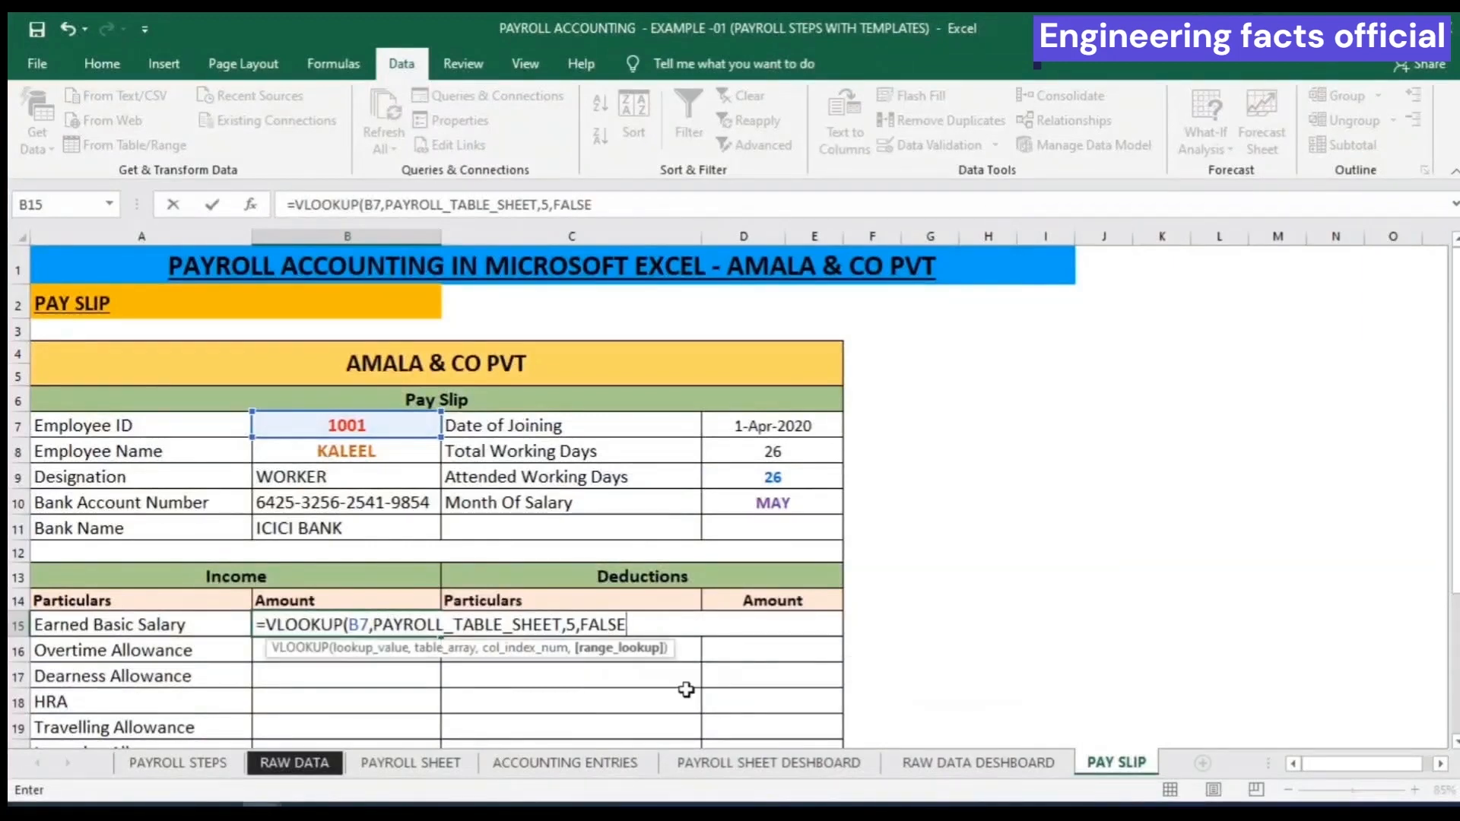
text())
key(Return)
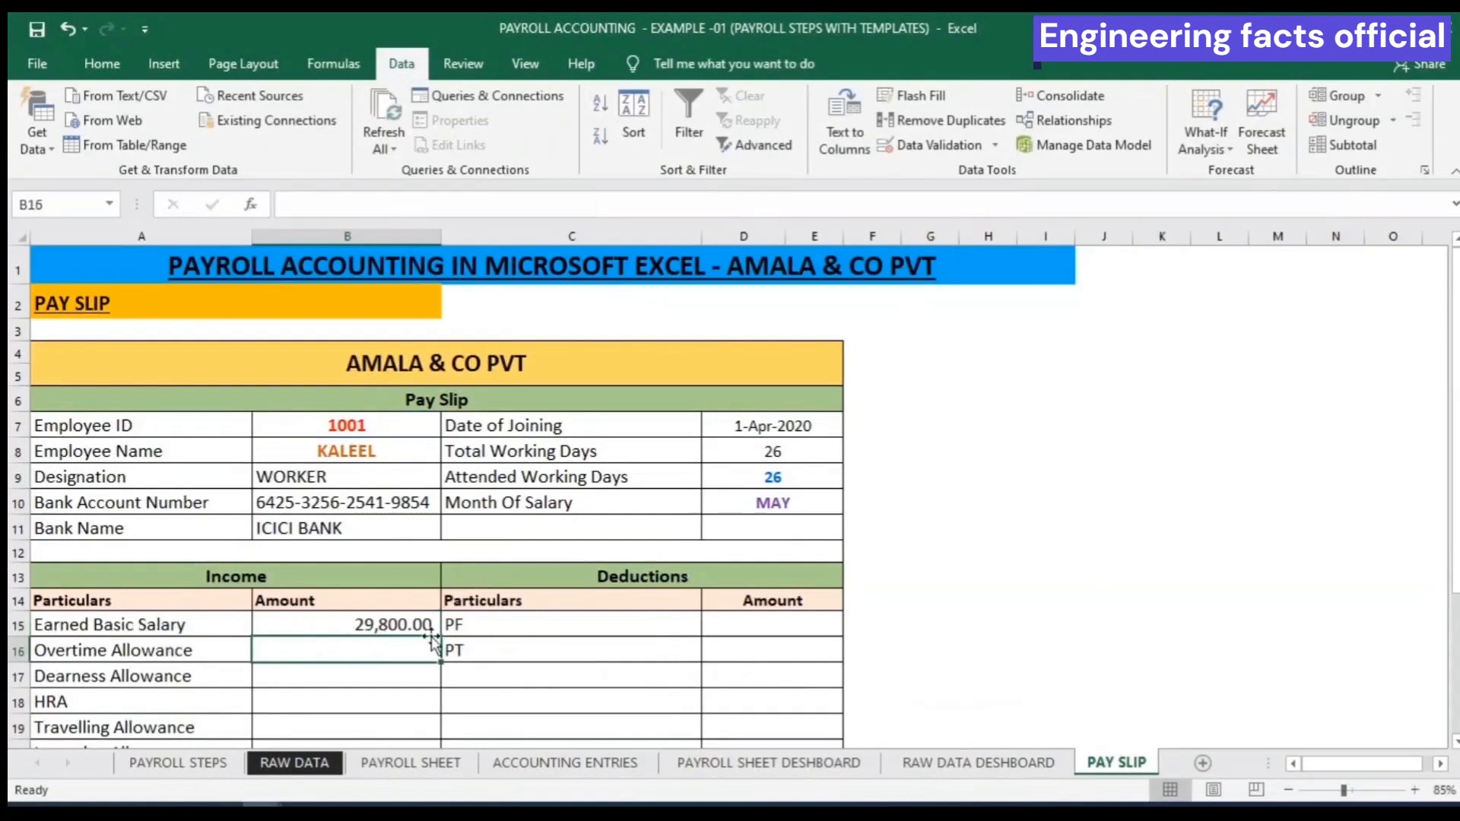
Compare the earned basic salary with PAYROLL SHEET and copy the VLOOKUP formula text from cell B15
click(430, 768)
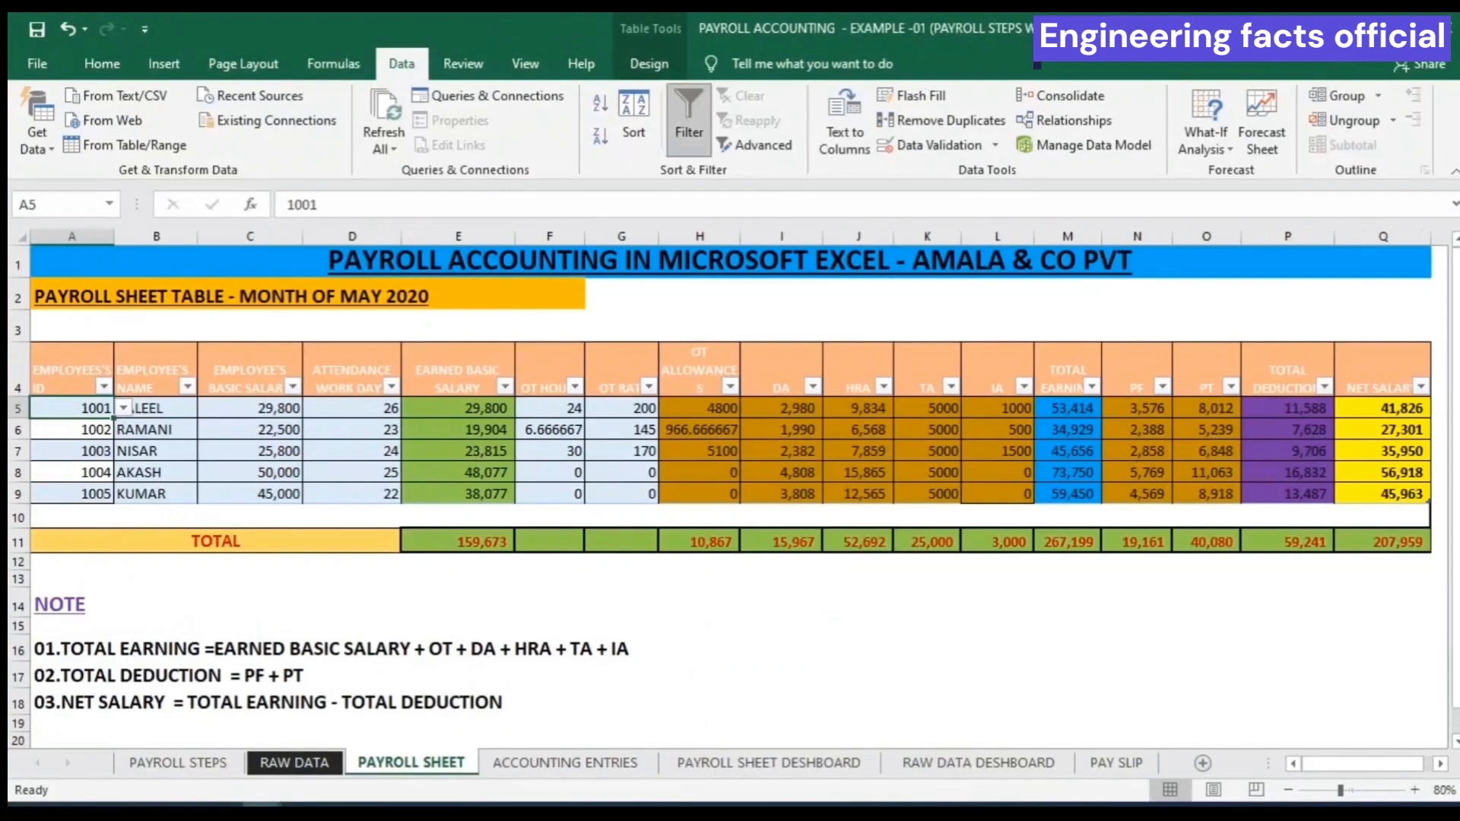
click(1115, 762)
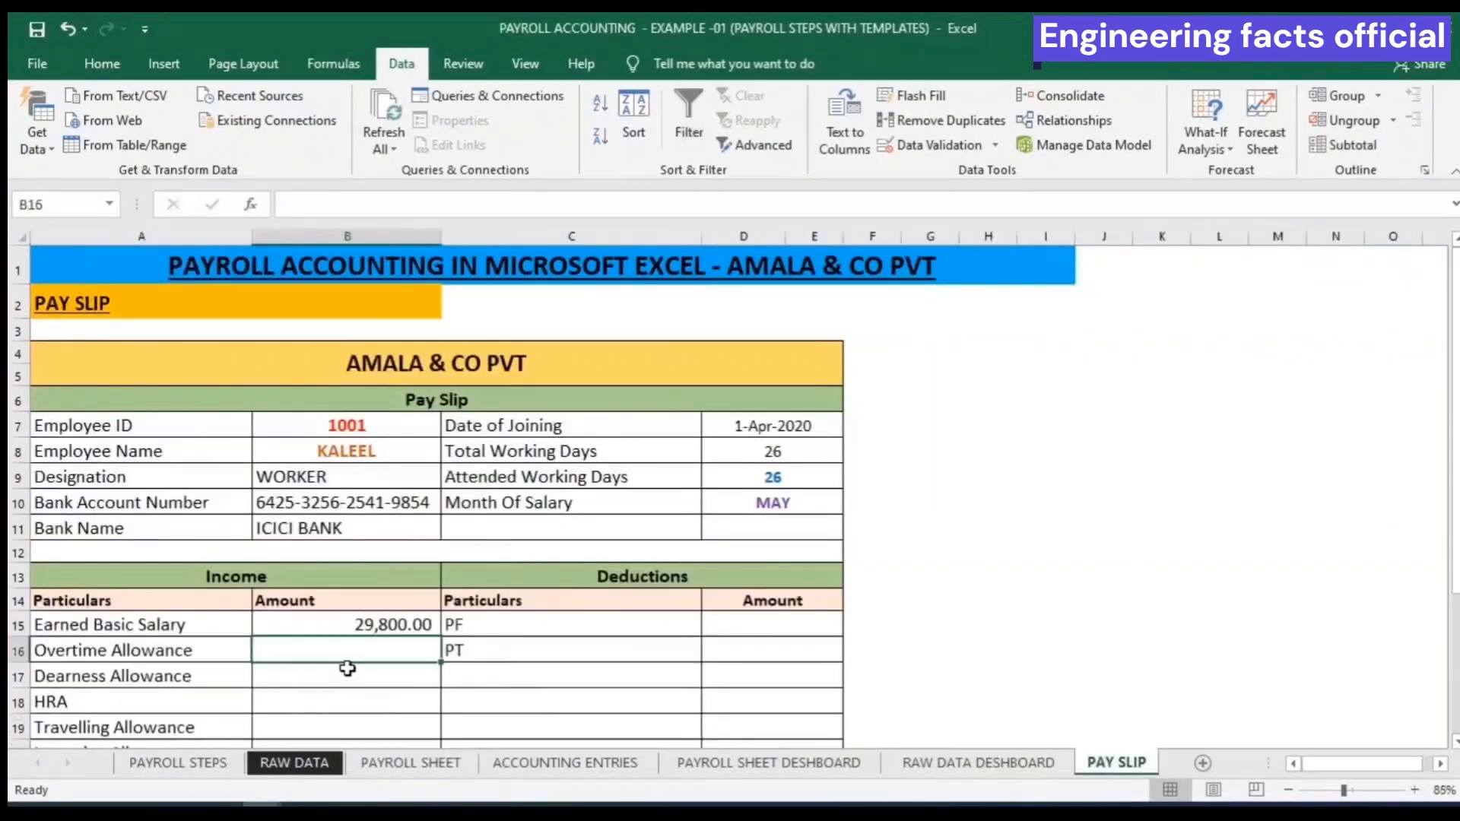
scroll(348, 667, down, 1)
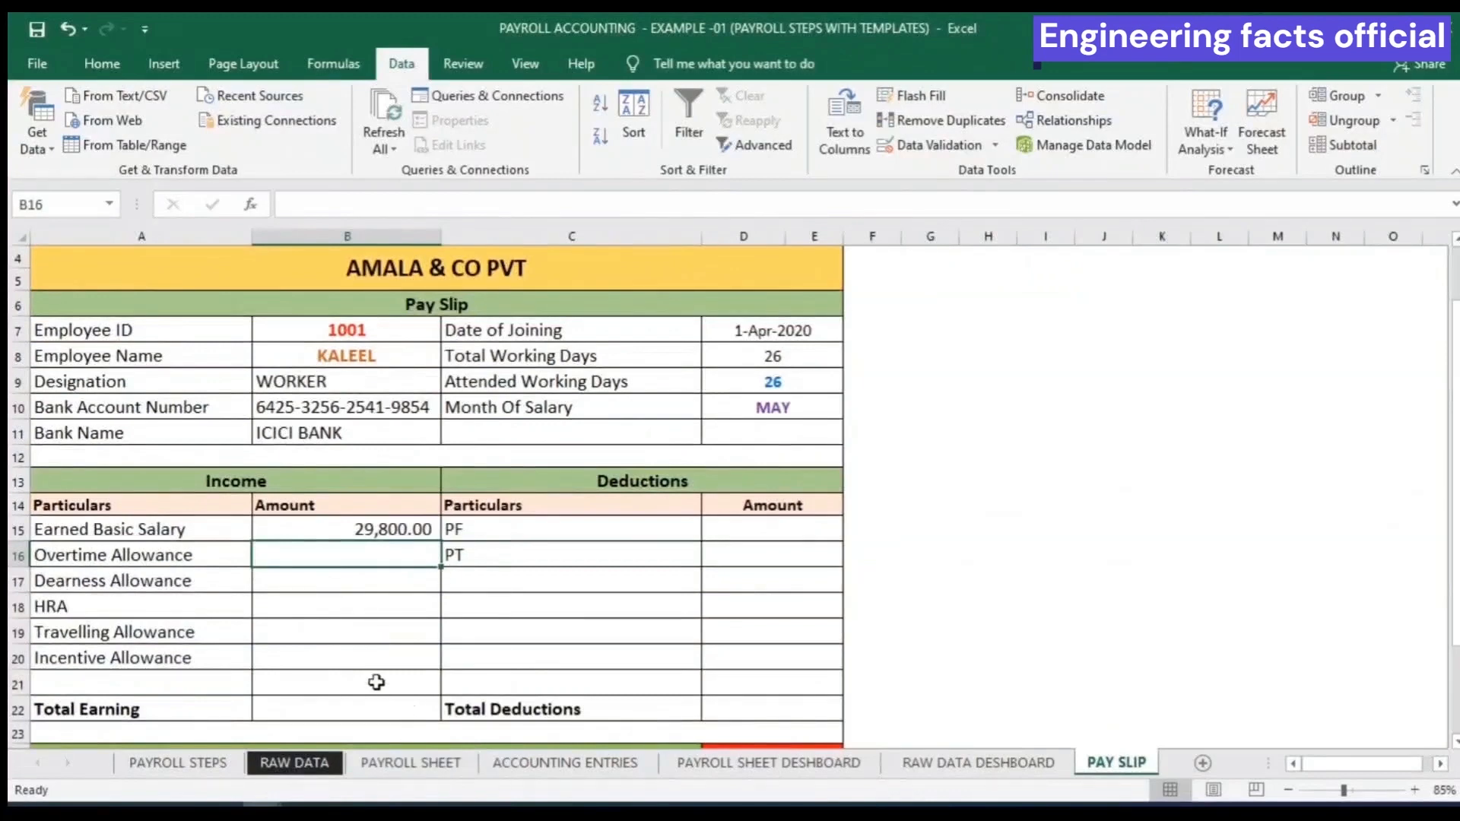
double_click(352, 530)
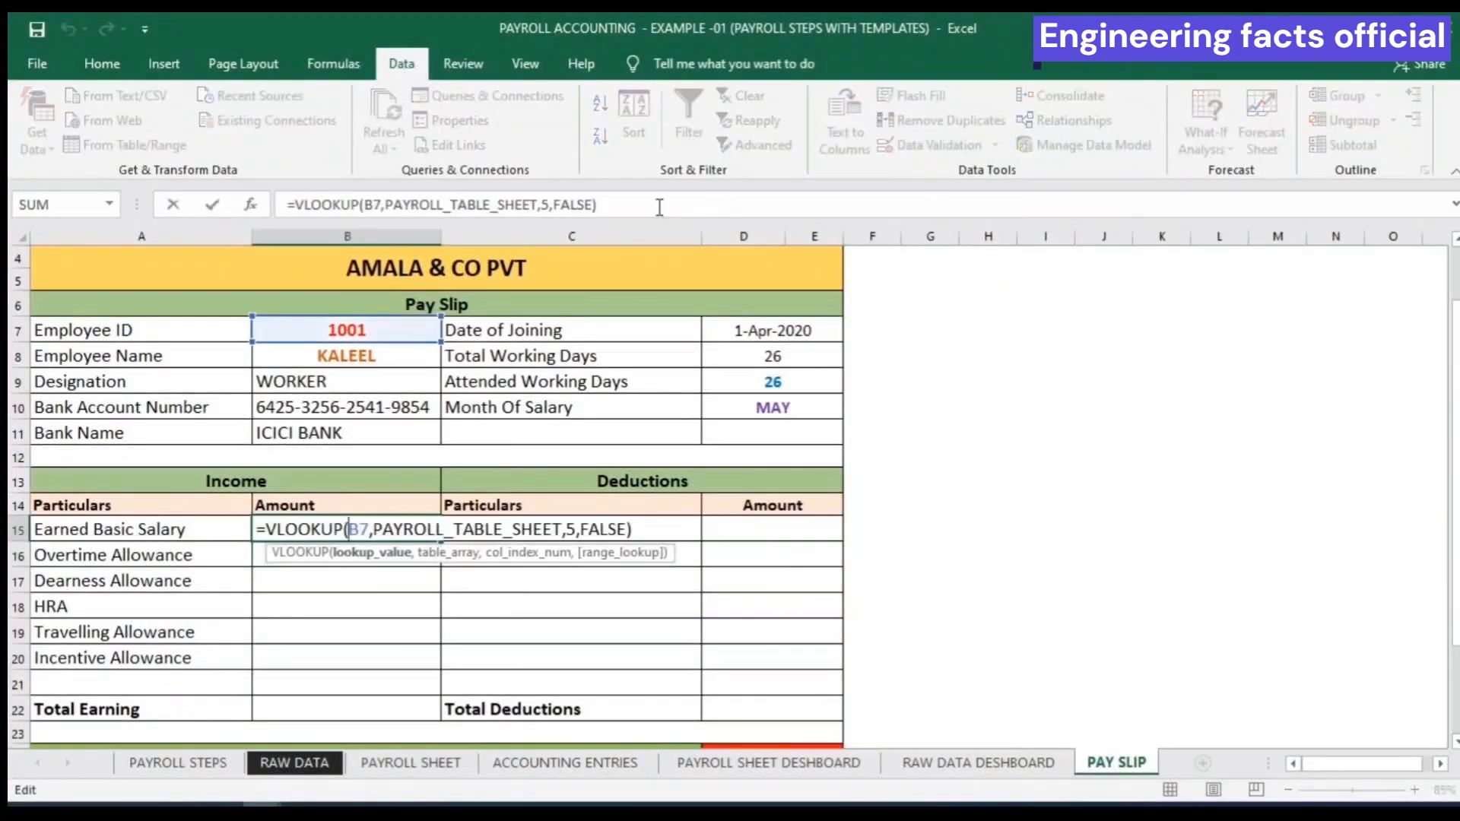
drag(652, 205, 272, 189)
key(ctrl+c)
key(Escape)
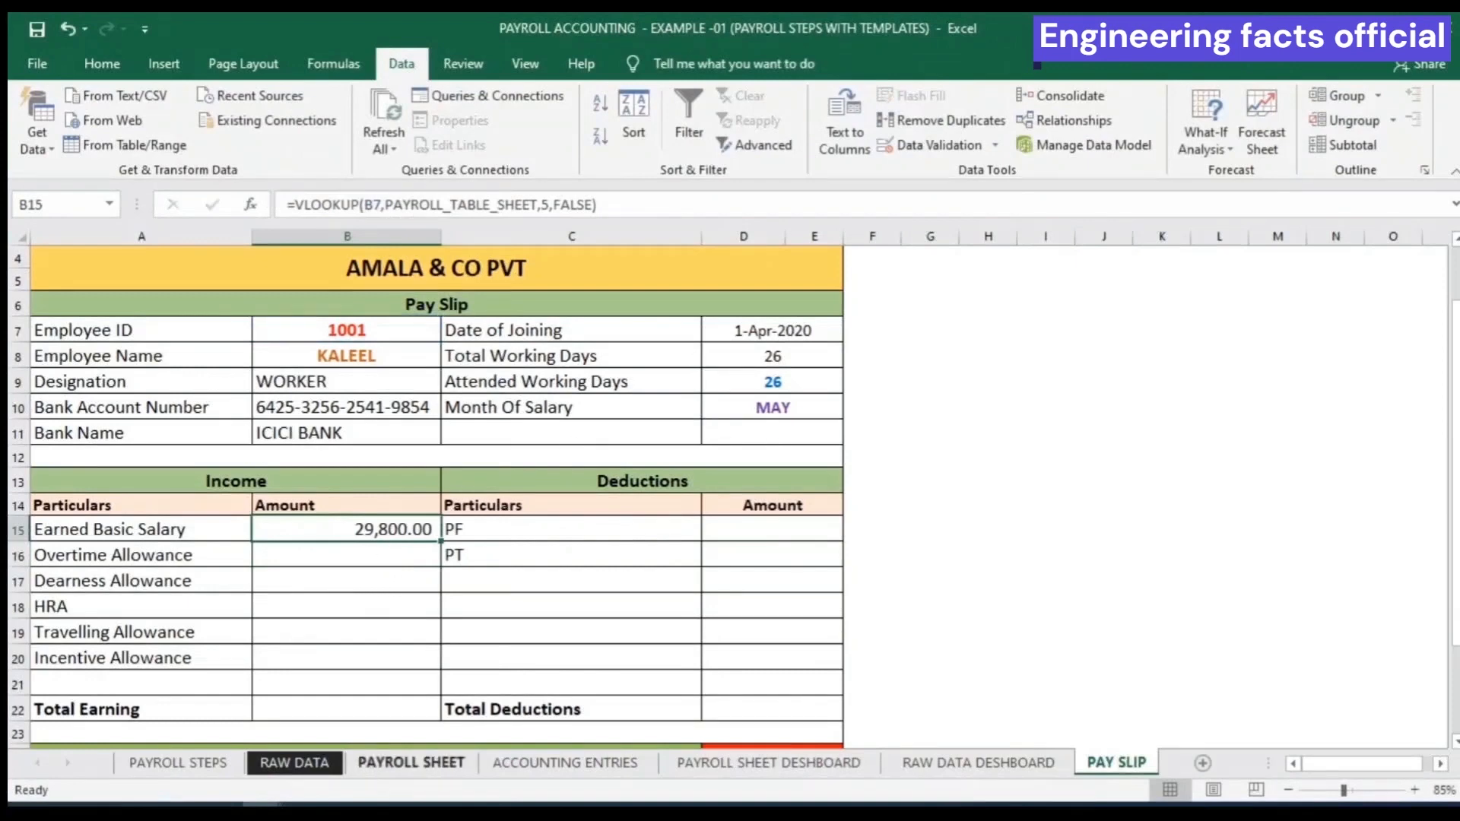
Find the OT allowances column in PAYROLL SHEET and fill the Overtime Allowance cell B16 with the copied VLOOKUP, using column index 8
click(410, 763)
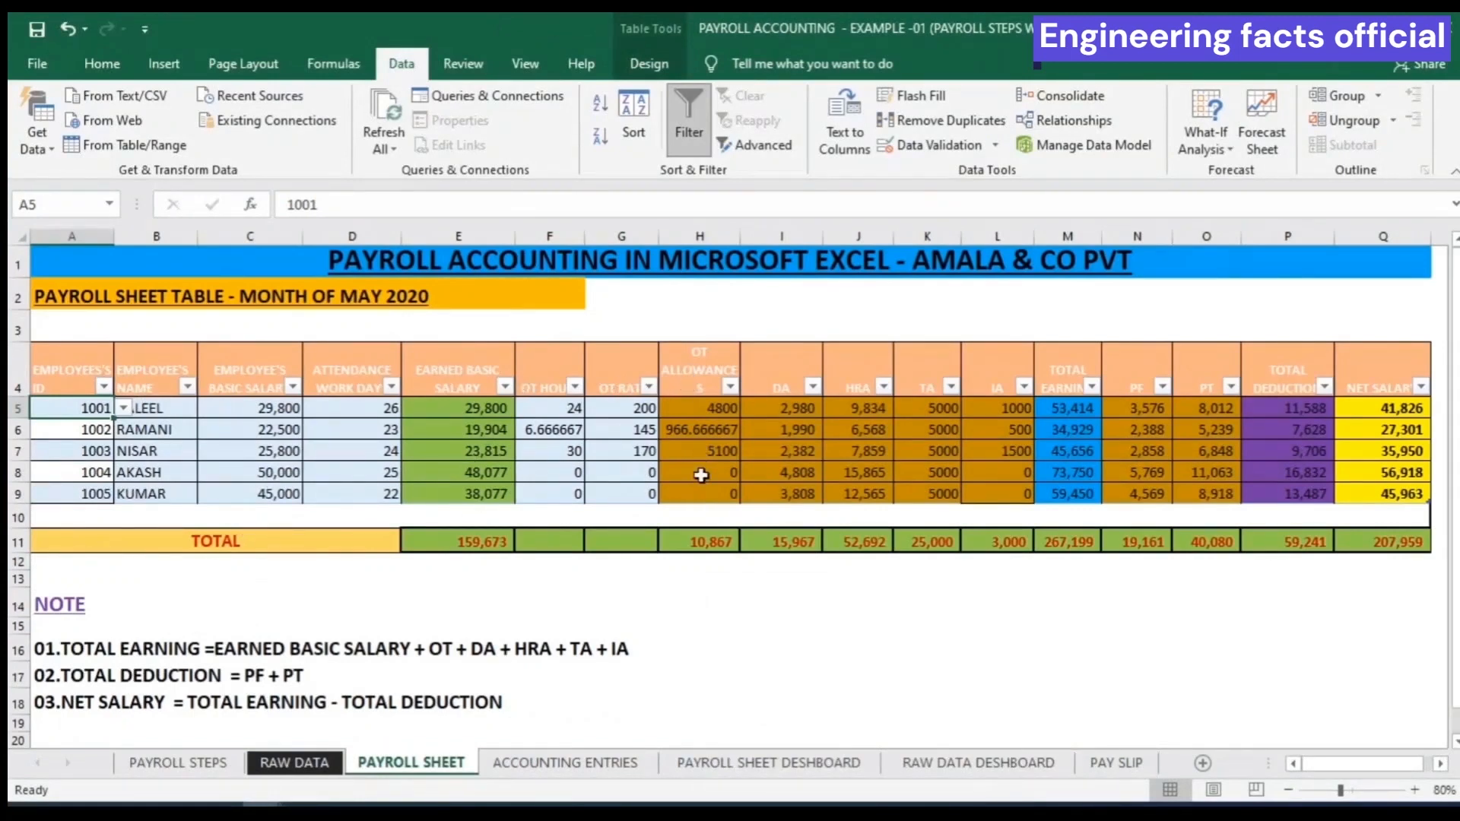
click(1115, 762)
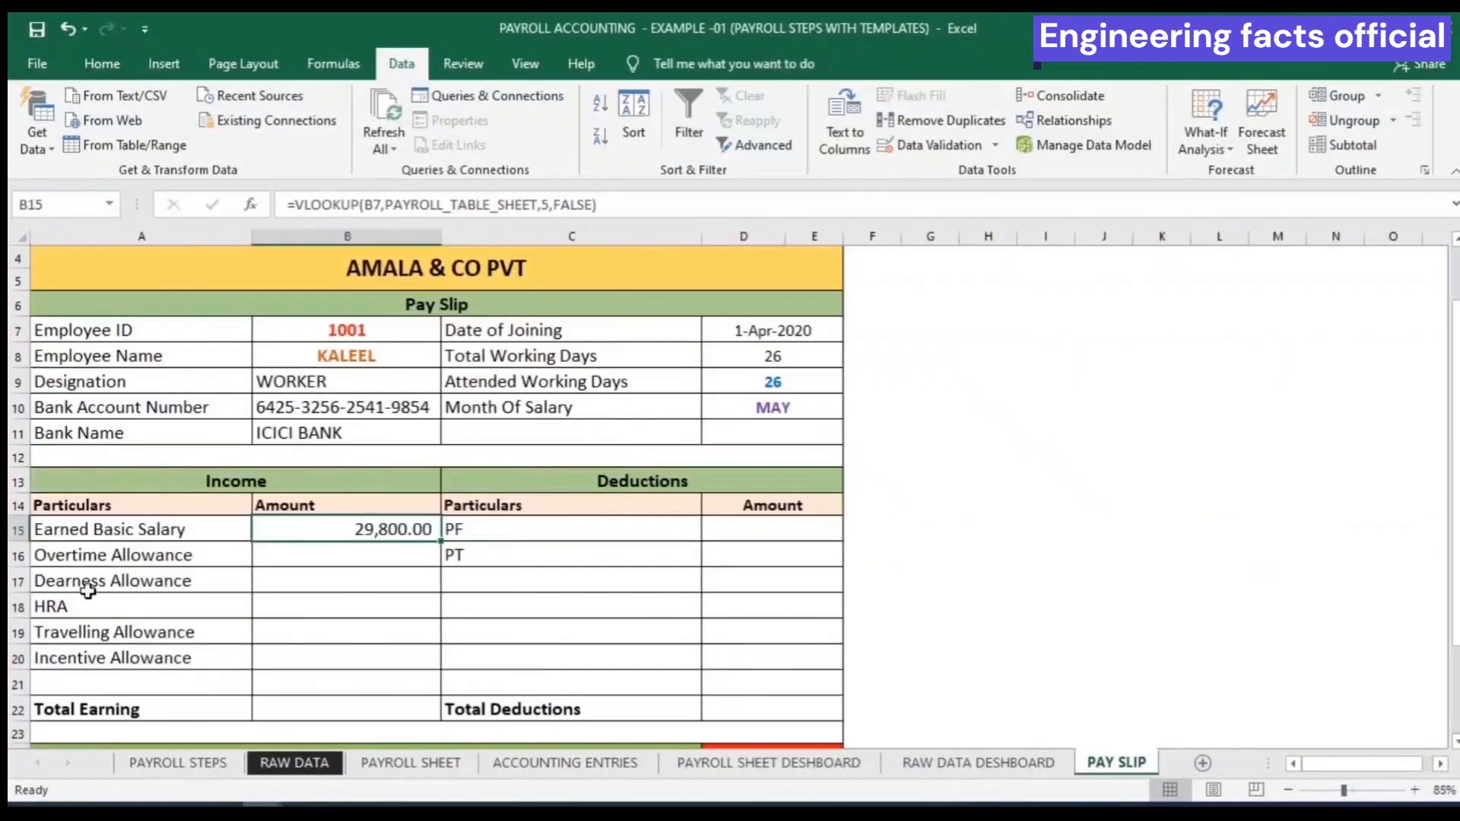
double_click(337, 556)
key(ctrl+v)
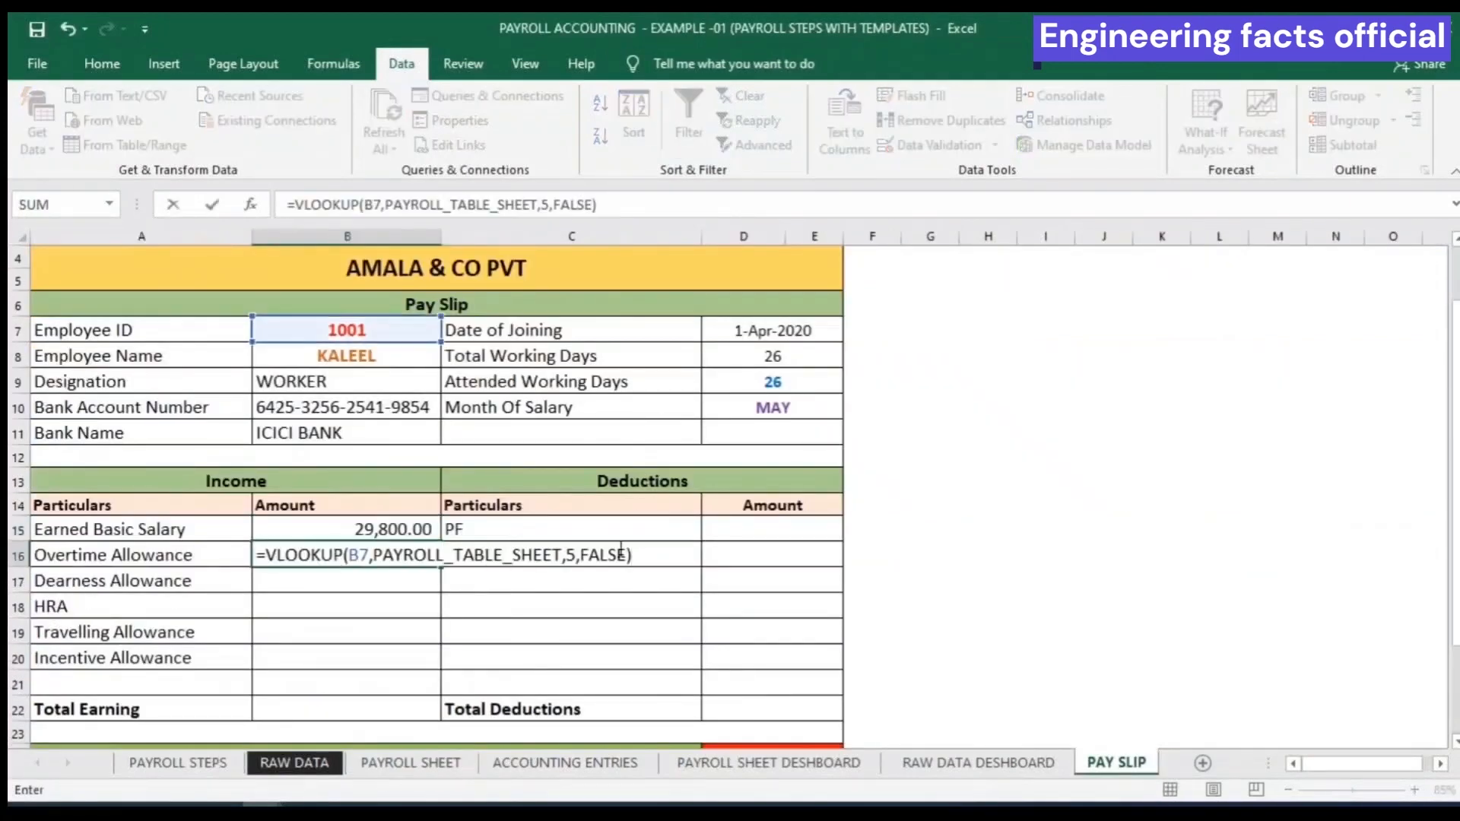
click(578, 554)
key(BackSpace)
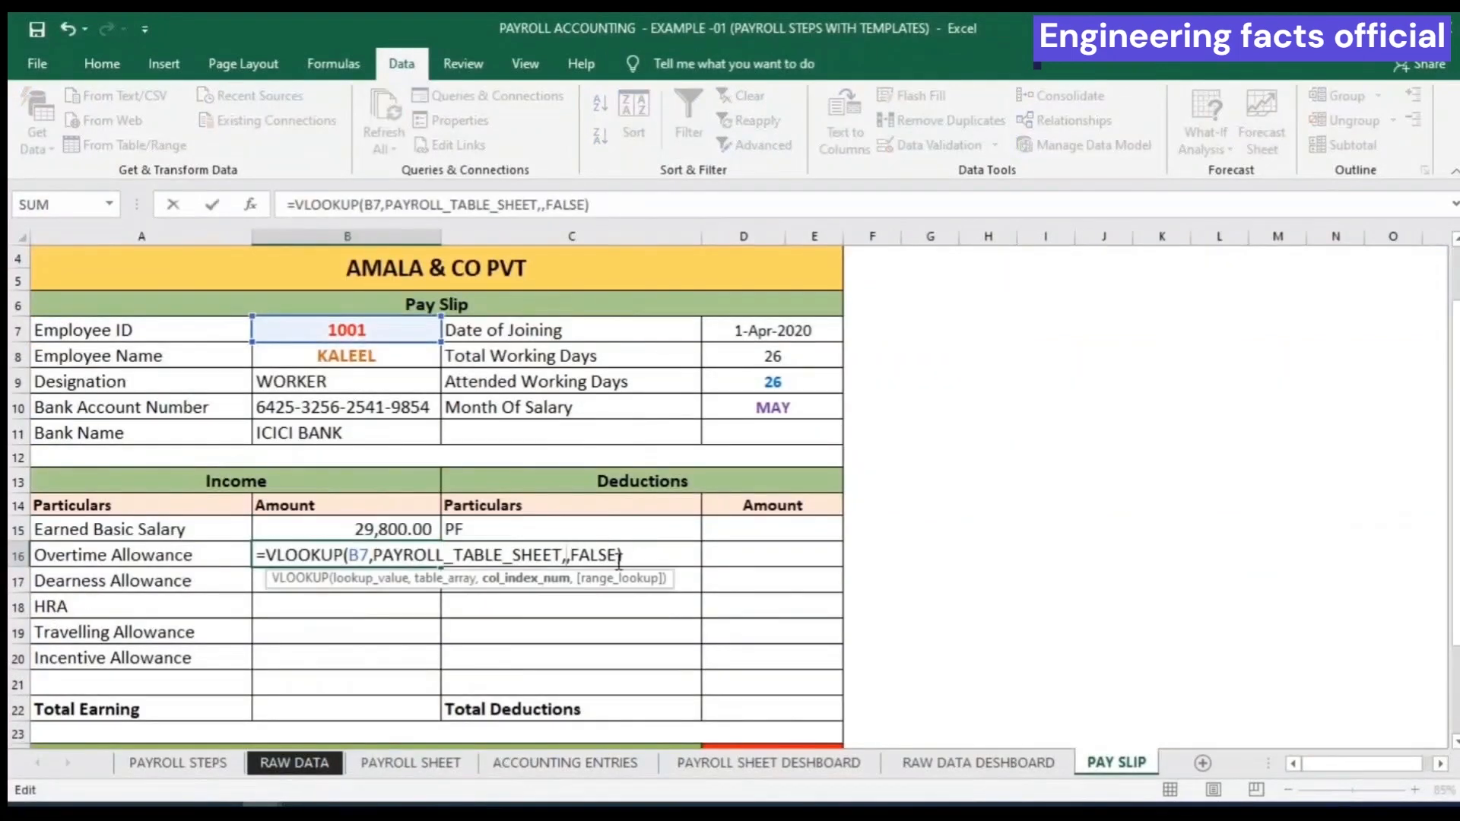
text(8)
key(Return)
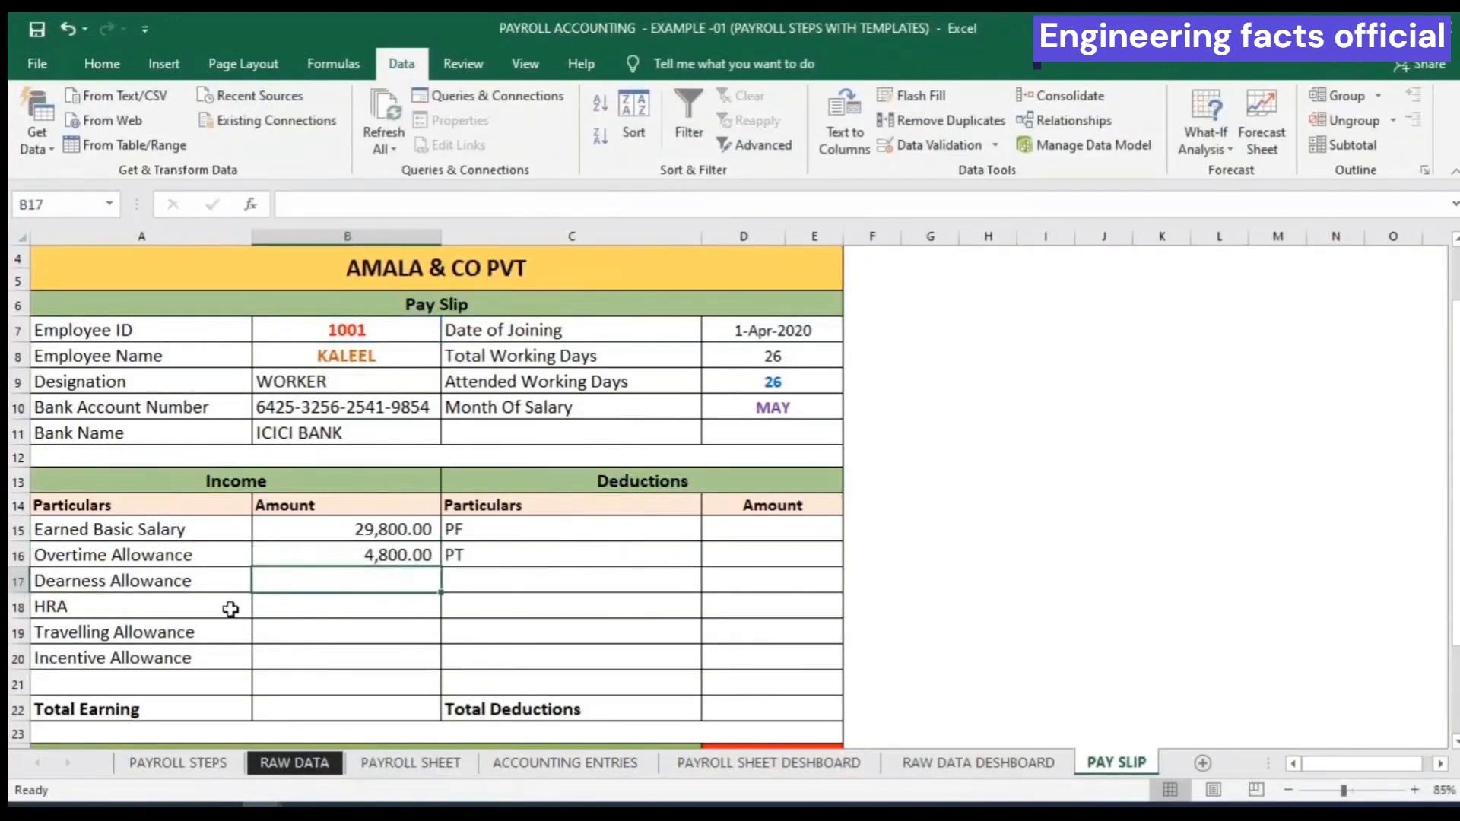
Find the DA column in PAYROLL SHEET and fill the Dearness Allowance cell B17 with the copied VLOOKUP, using column index 9
click(411, 762)
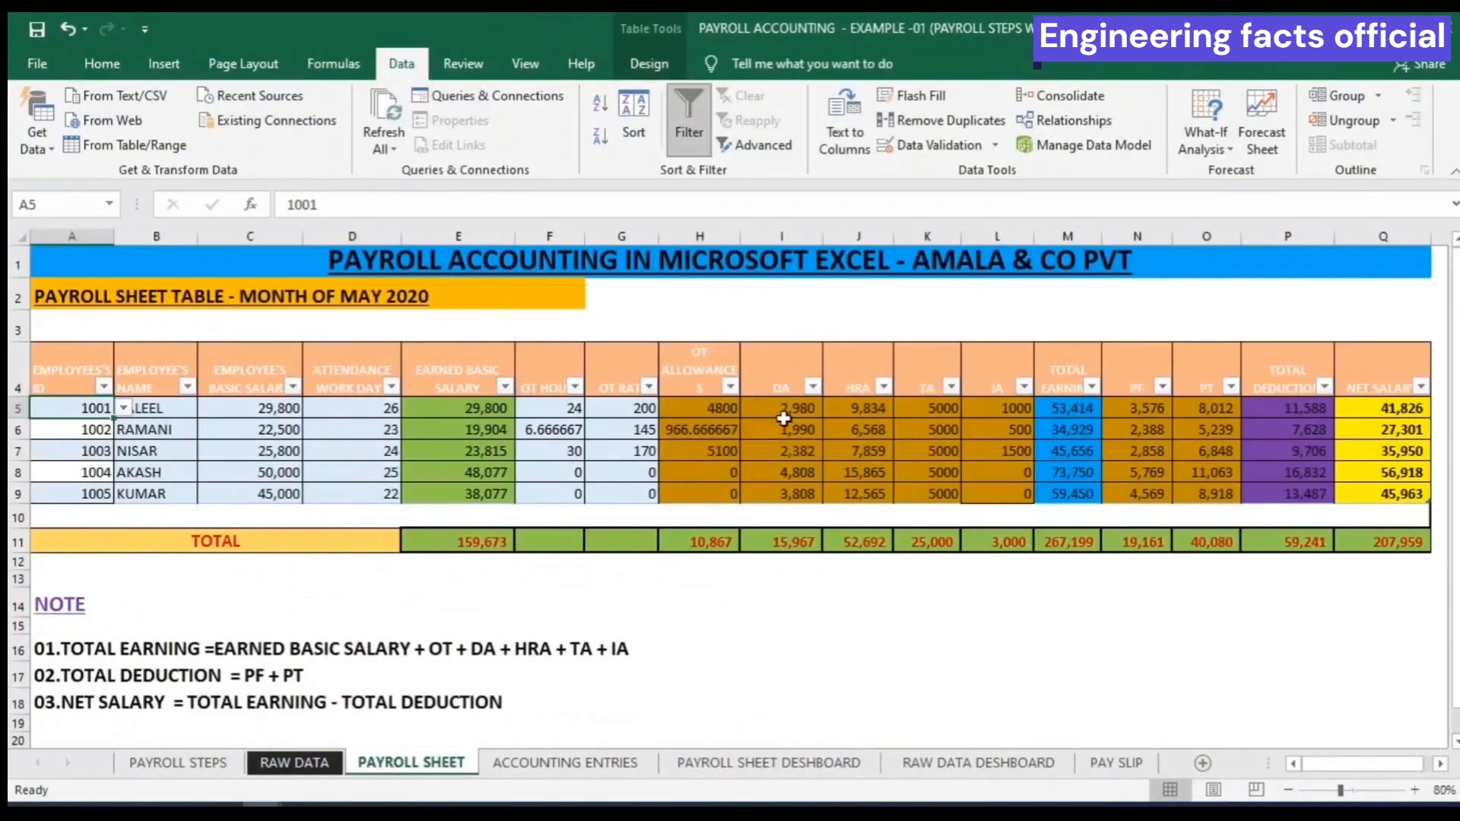
click(1106, 763)
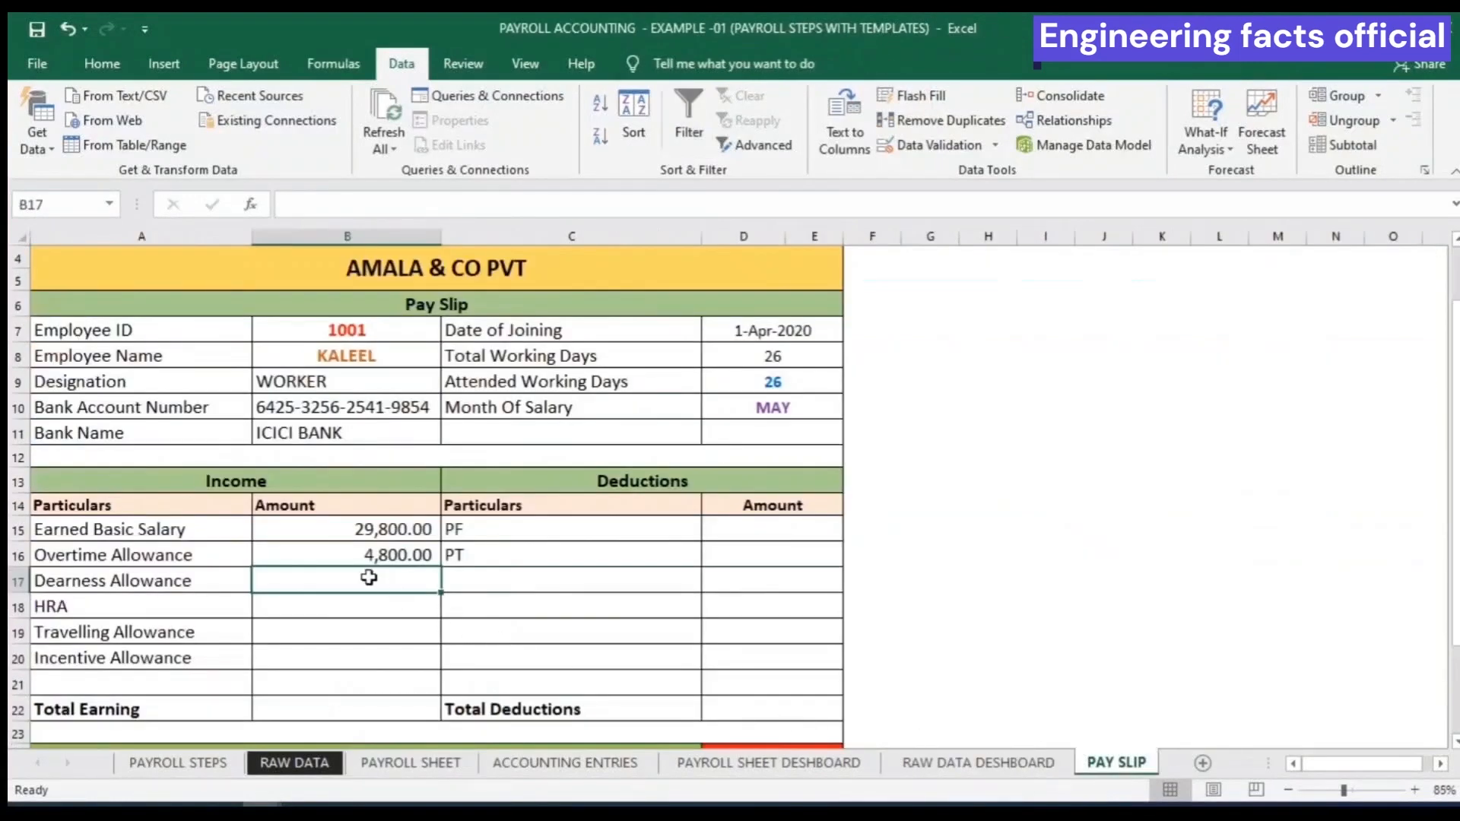
text(=VLOOKUP(B7,PAYROLL_TABLE_SHEET,5,FALSE))
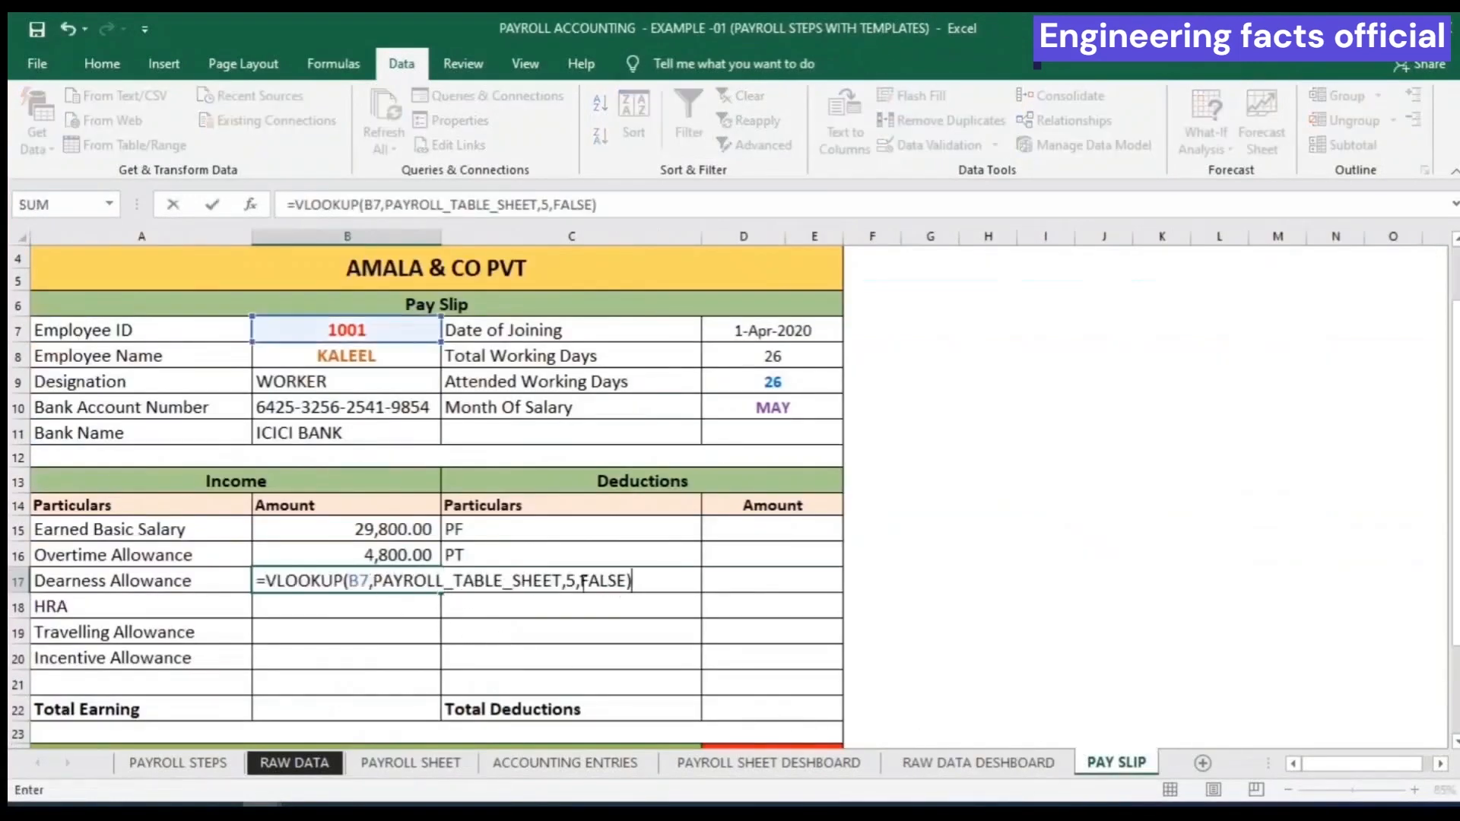
click(571, 582)
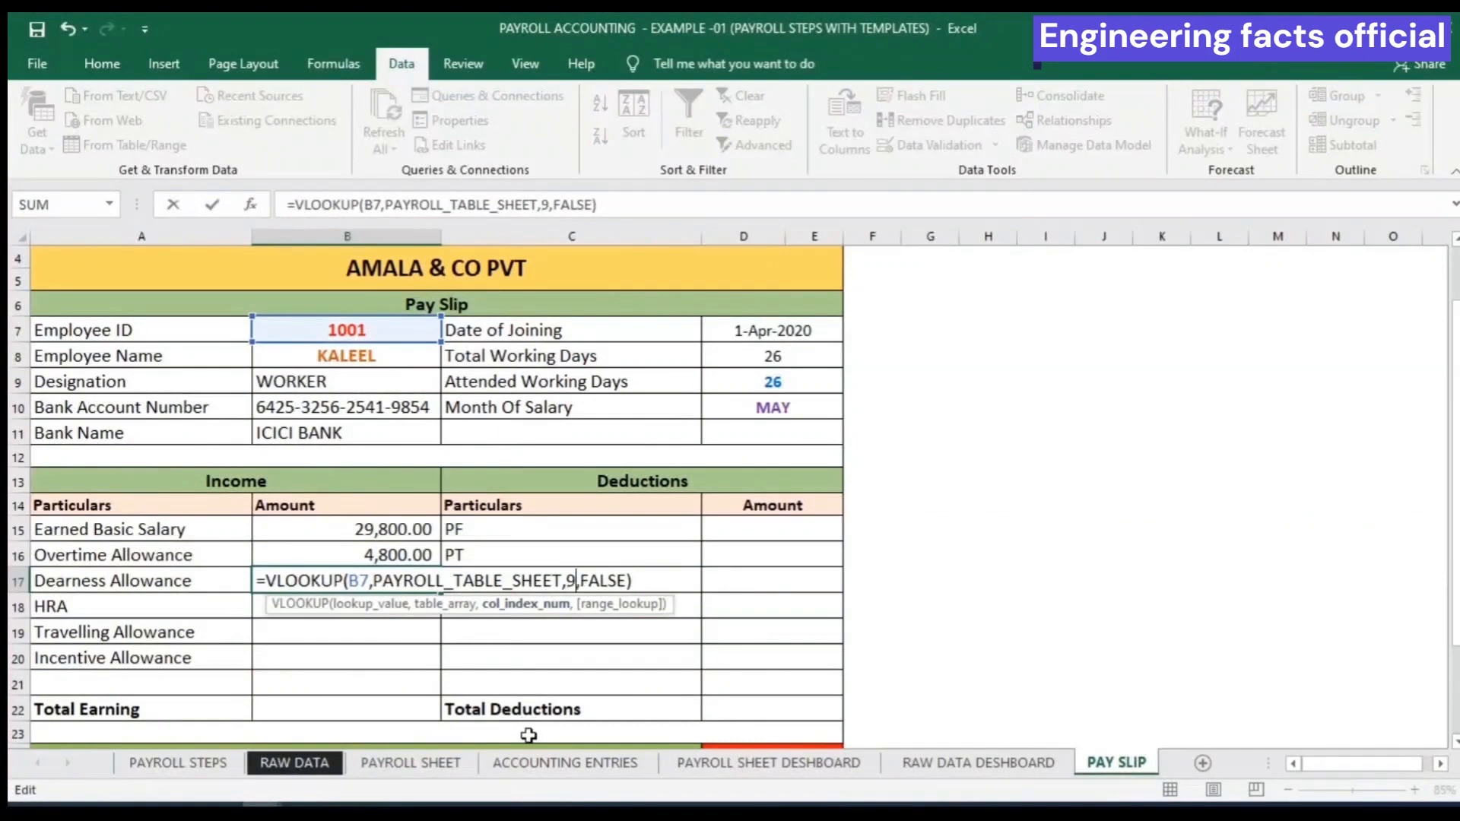
key(Return)
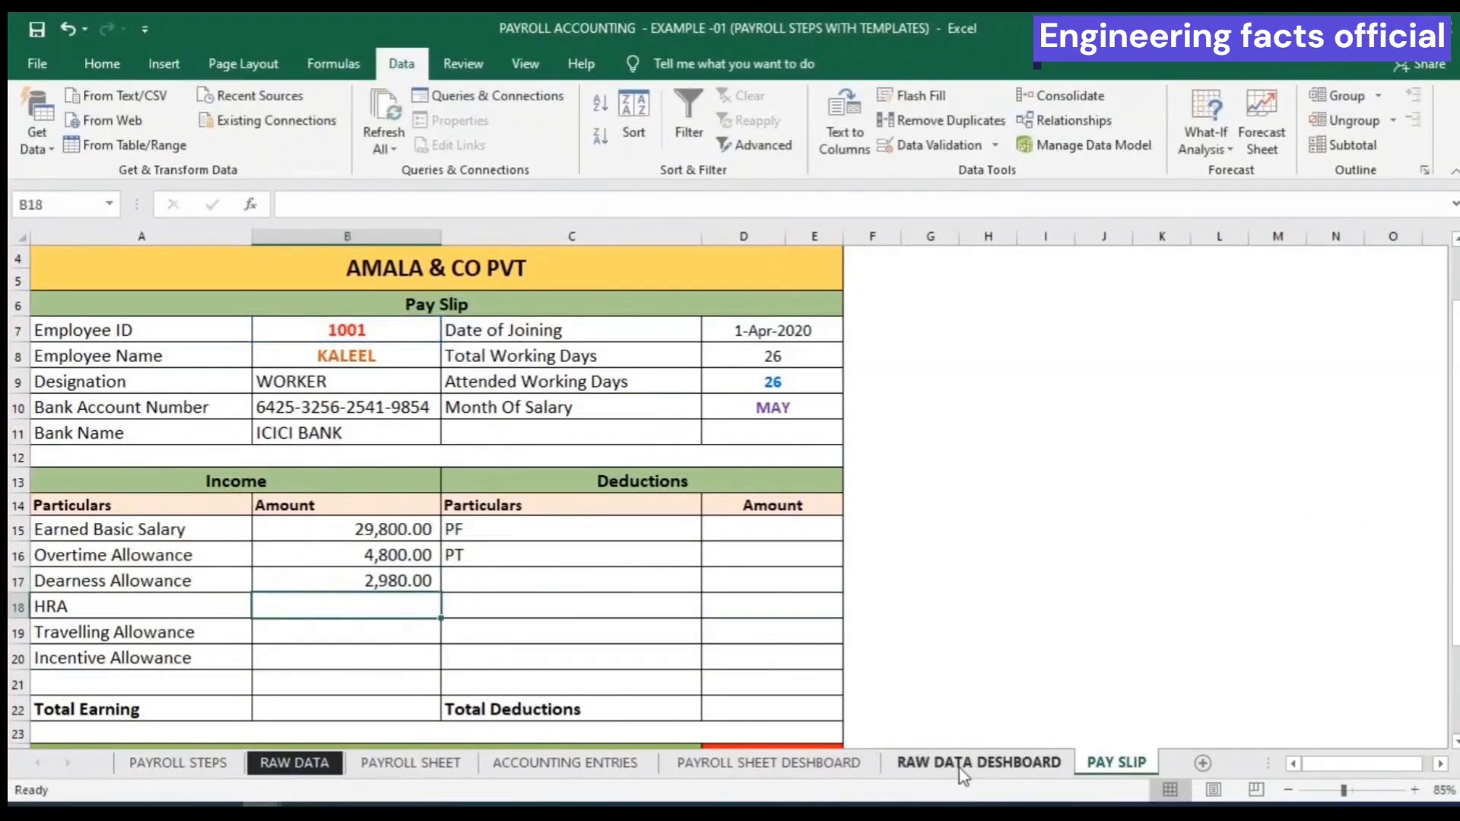
Locate the HRA column in PAYROLL SHEET and fill the HRA cell B18 with the copied VLOOKUP, using column index 10
click(411, 762)
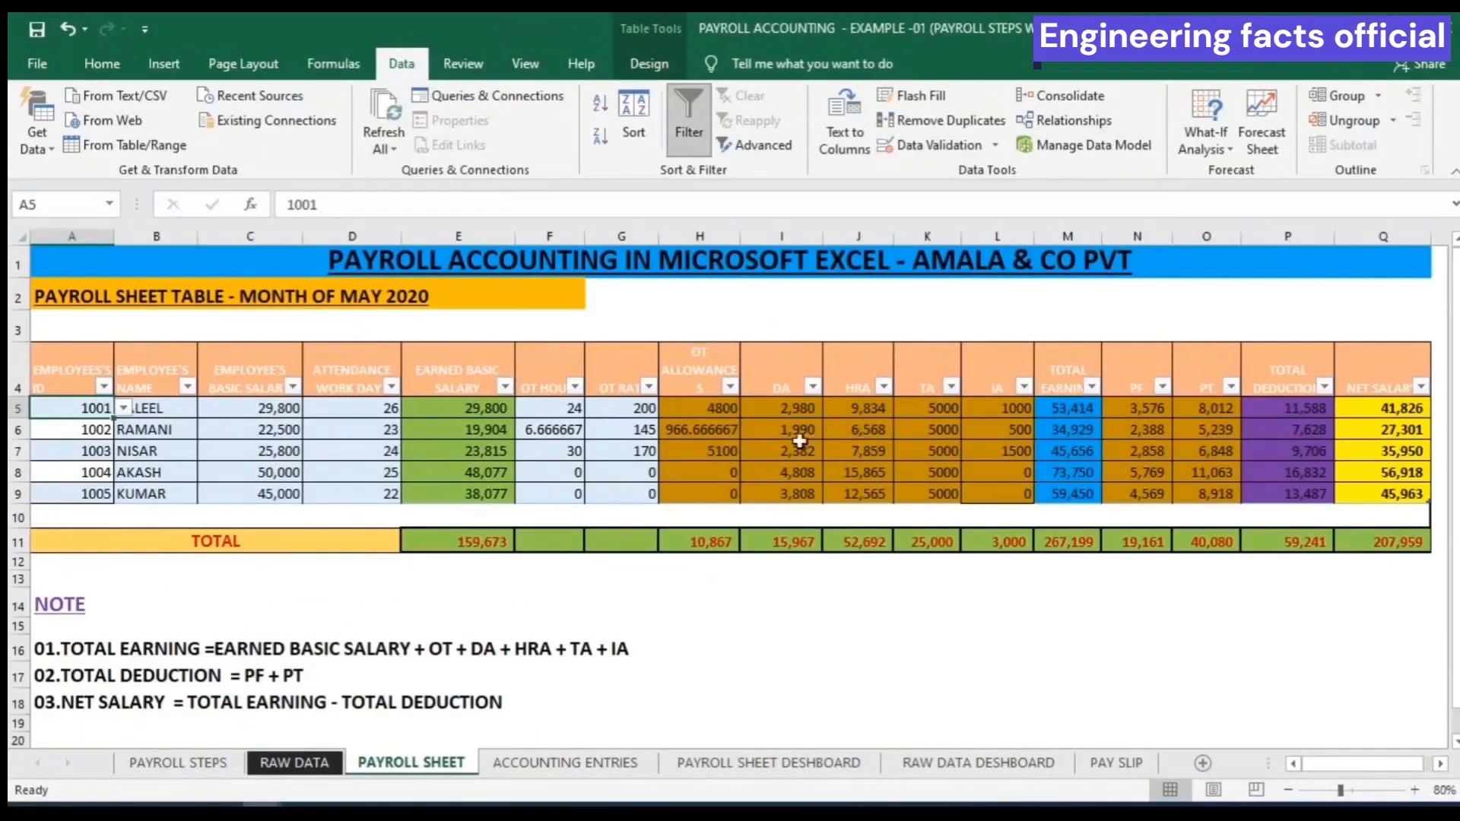
click(1116, 762)
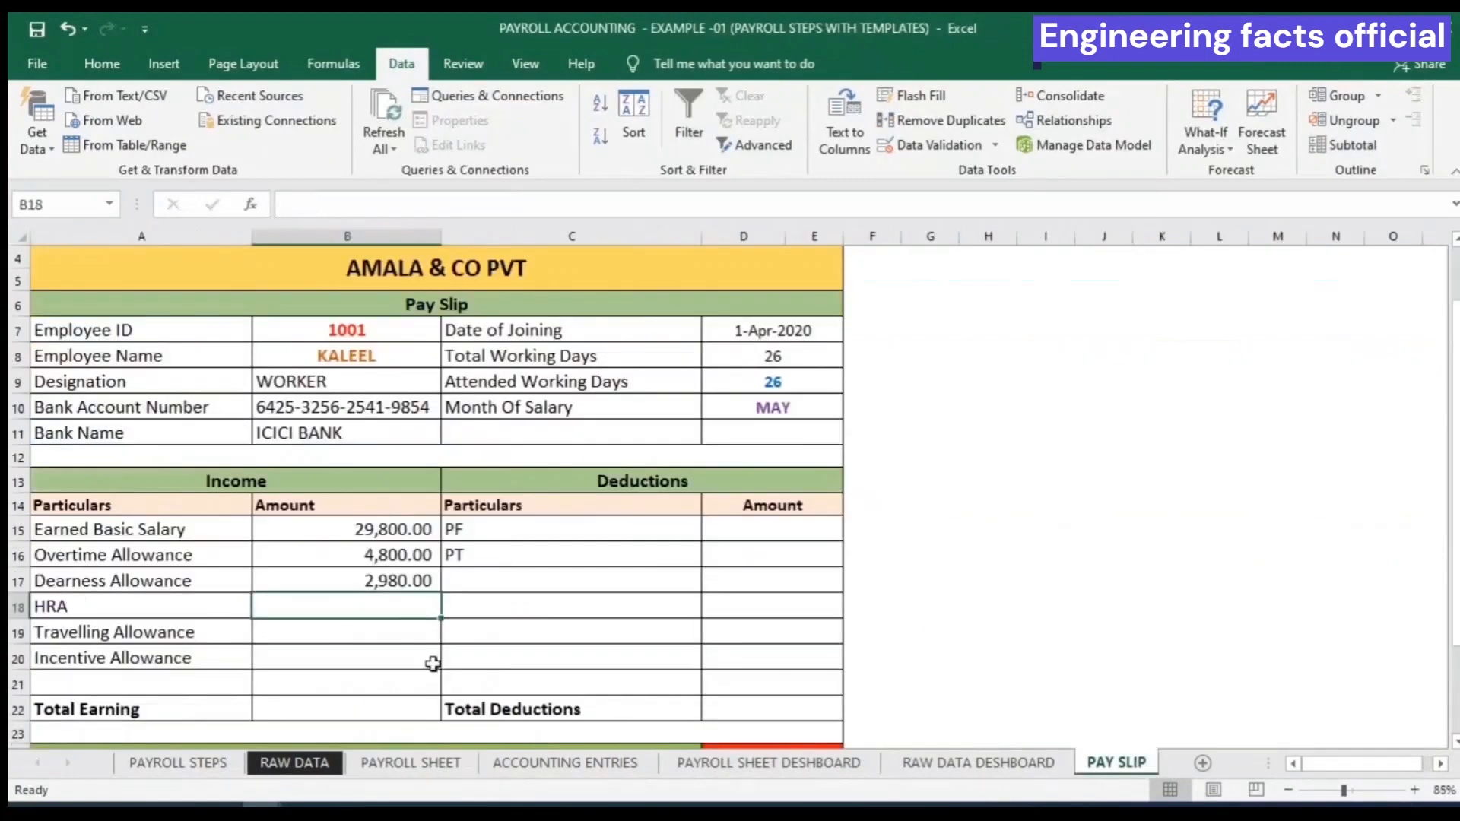
double_click(395, 608)
key(ctrl+v)
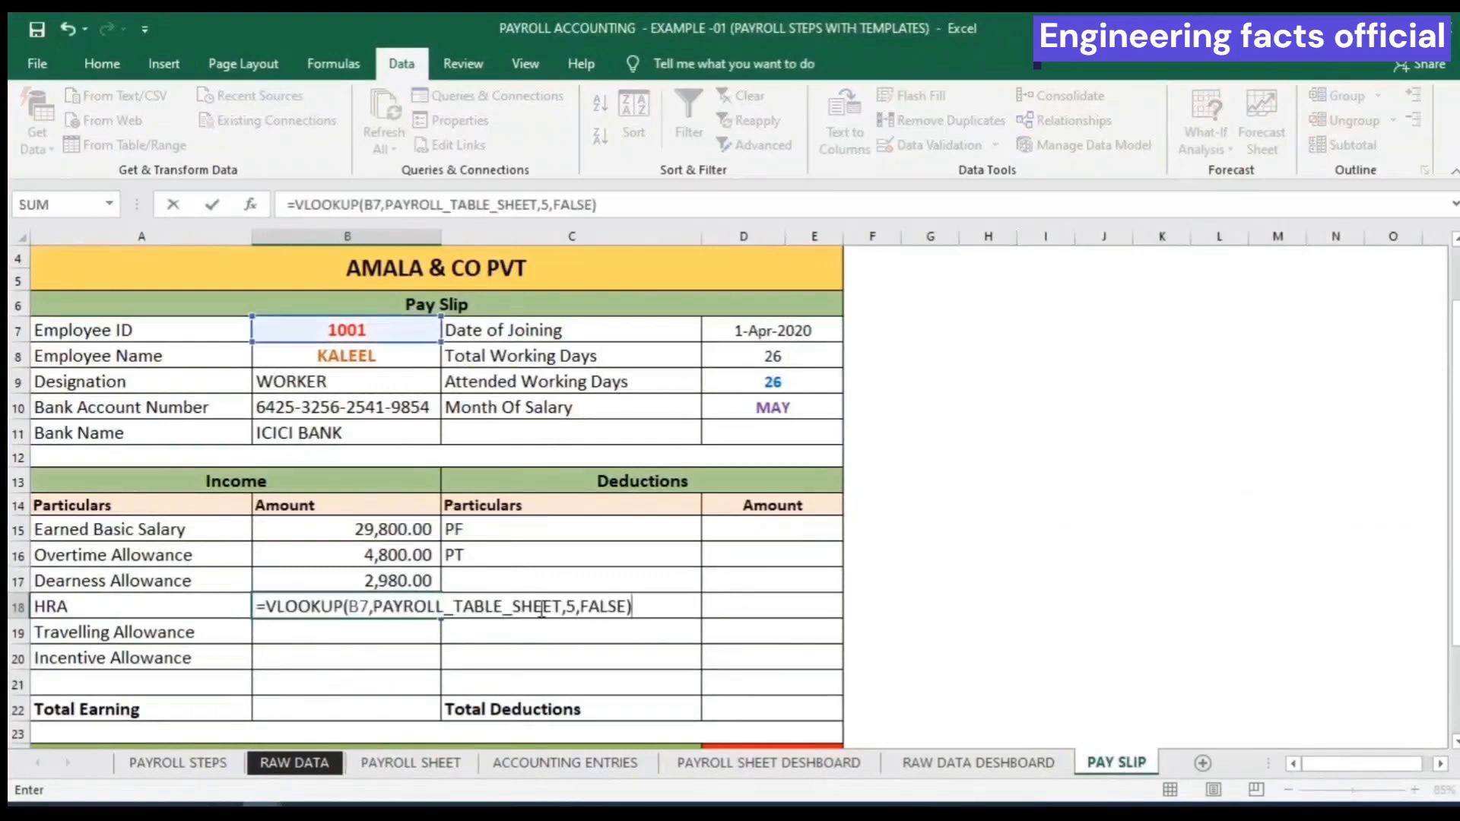
click(576, 610)
key(BackSpace)
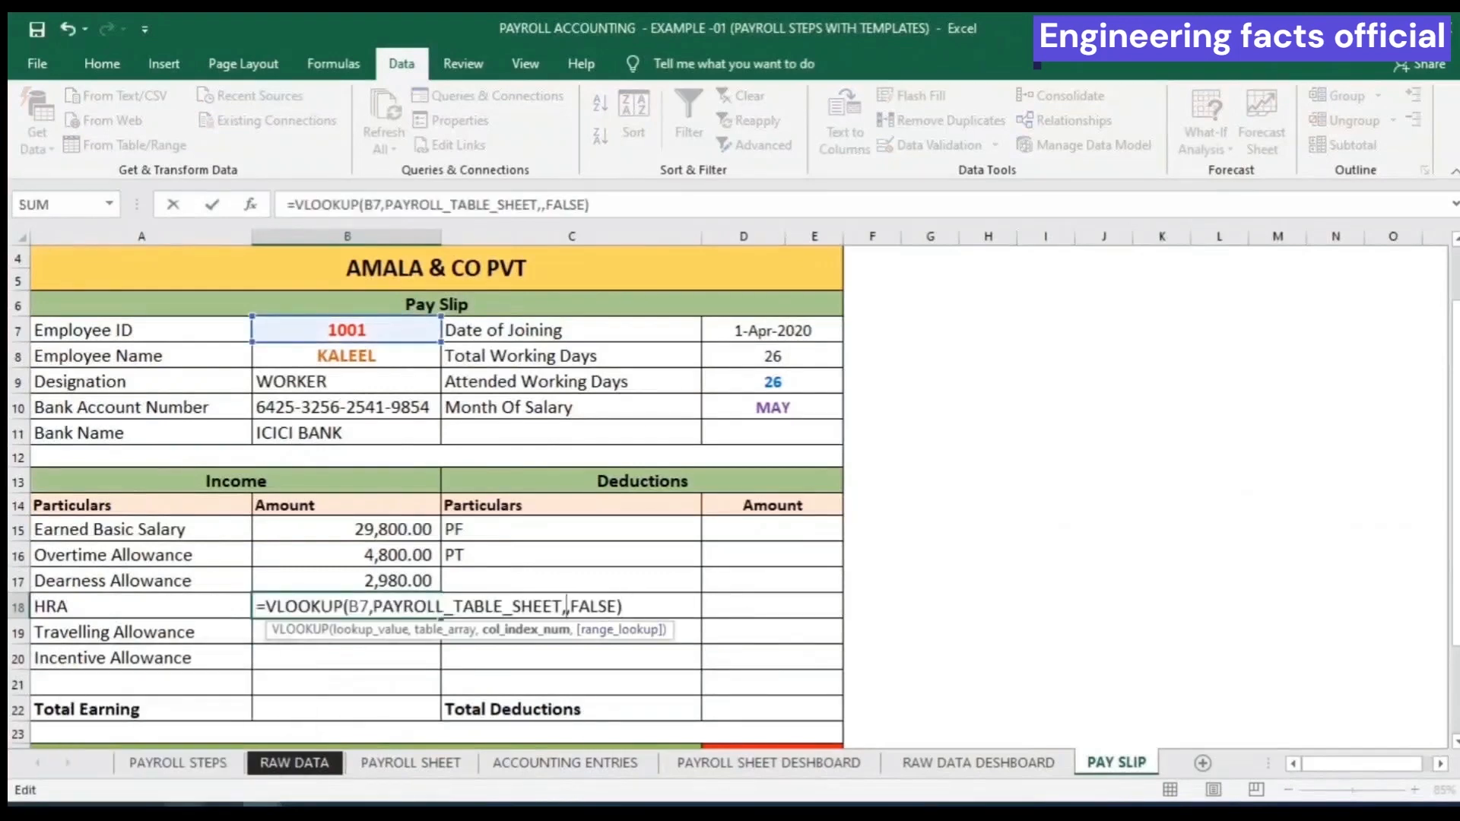
text(10)
key(Return)
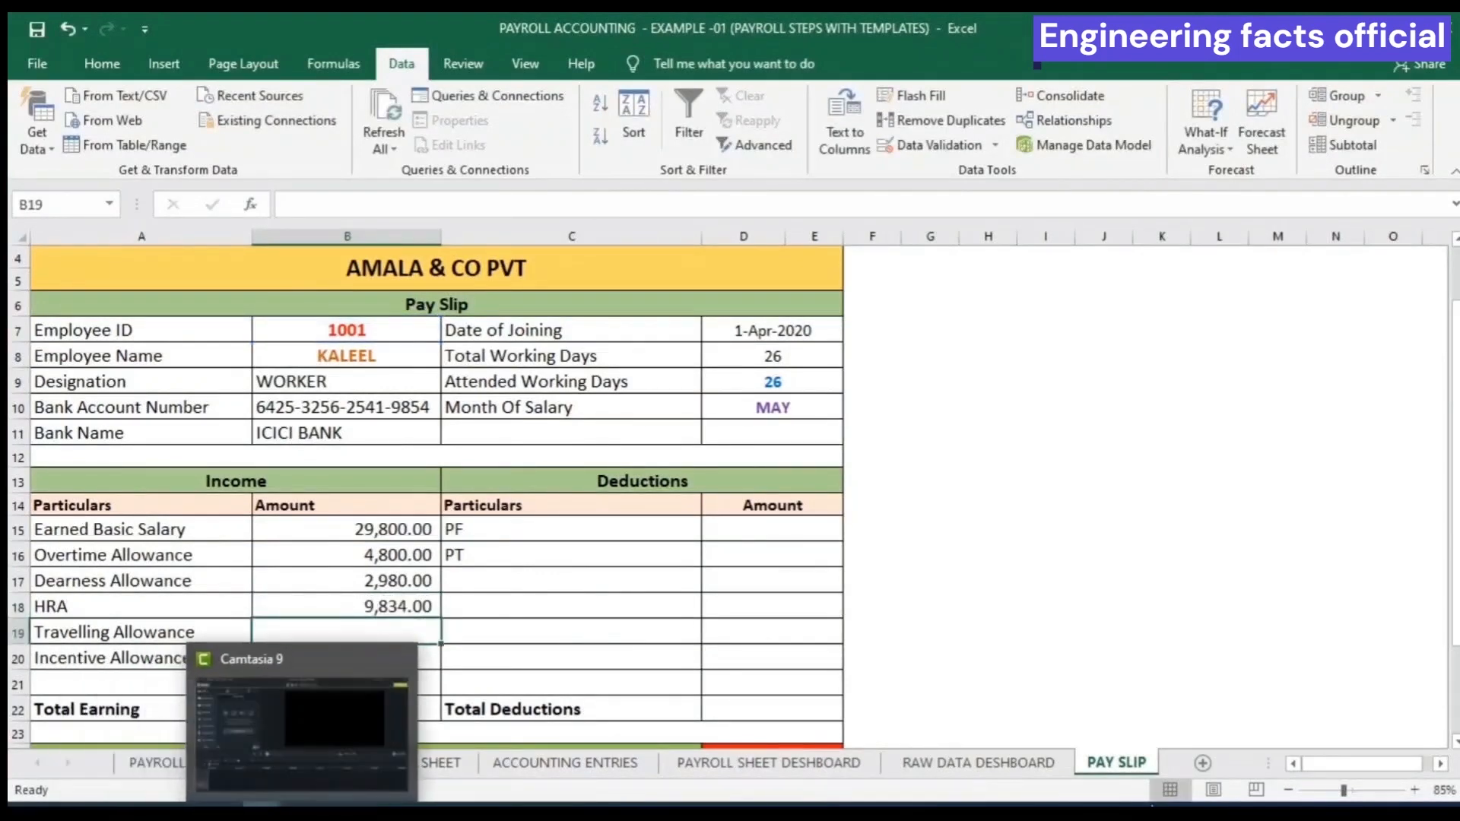
Look up the TA column in PAYROLL SHEET and fill the Travelling Allowance cell B19 with the copied VLOOKUP, using column index 11
click(445, 763)
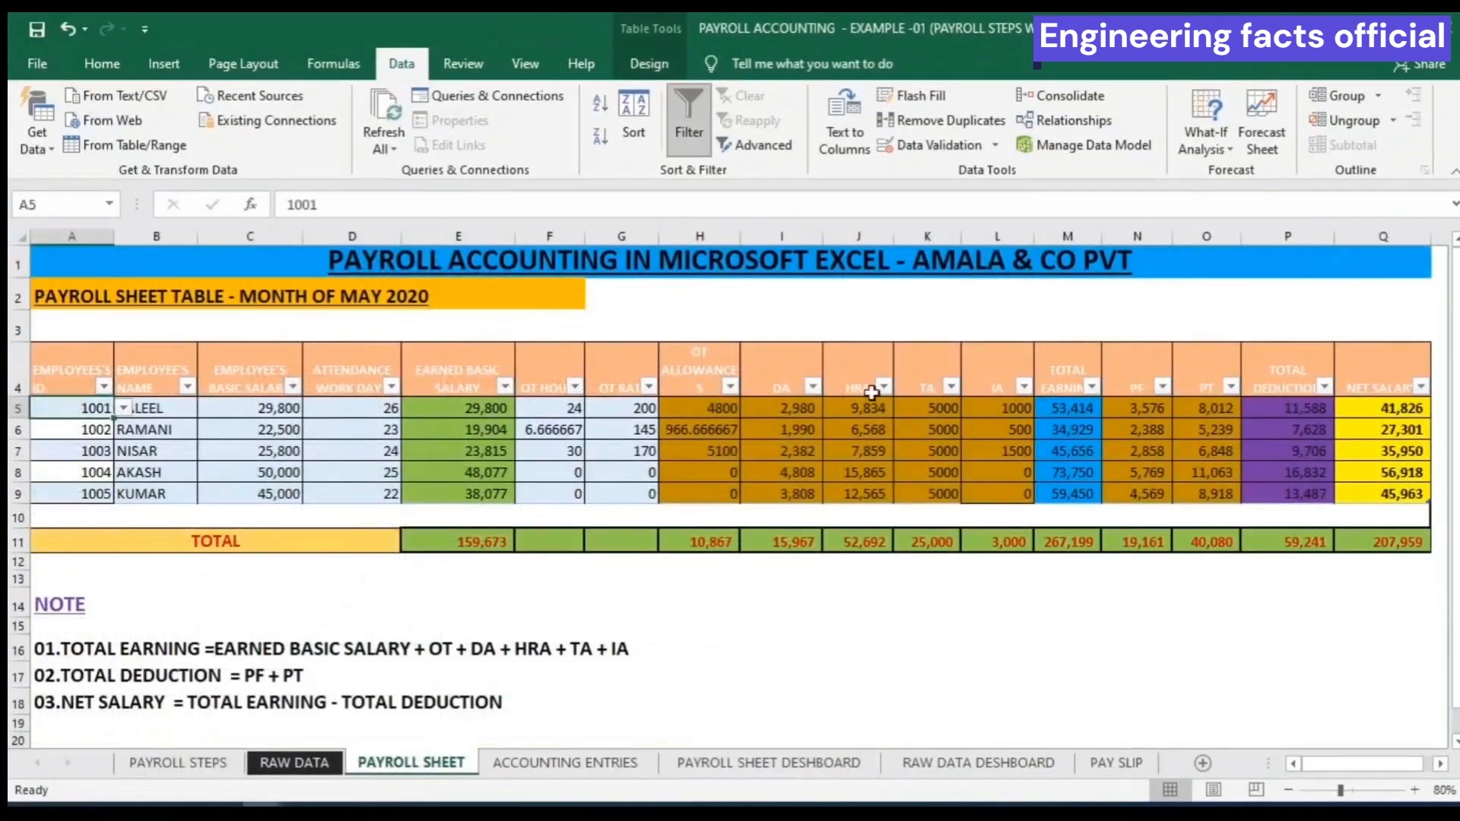
click(1116, 763)
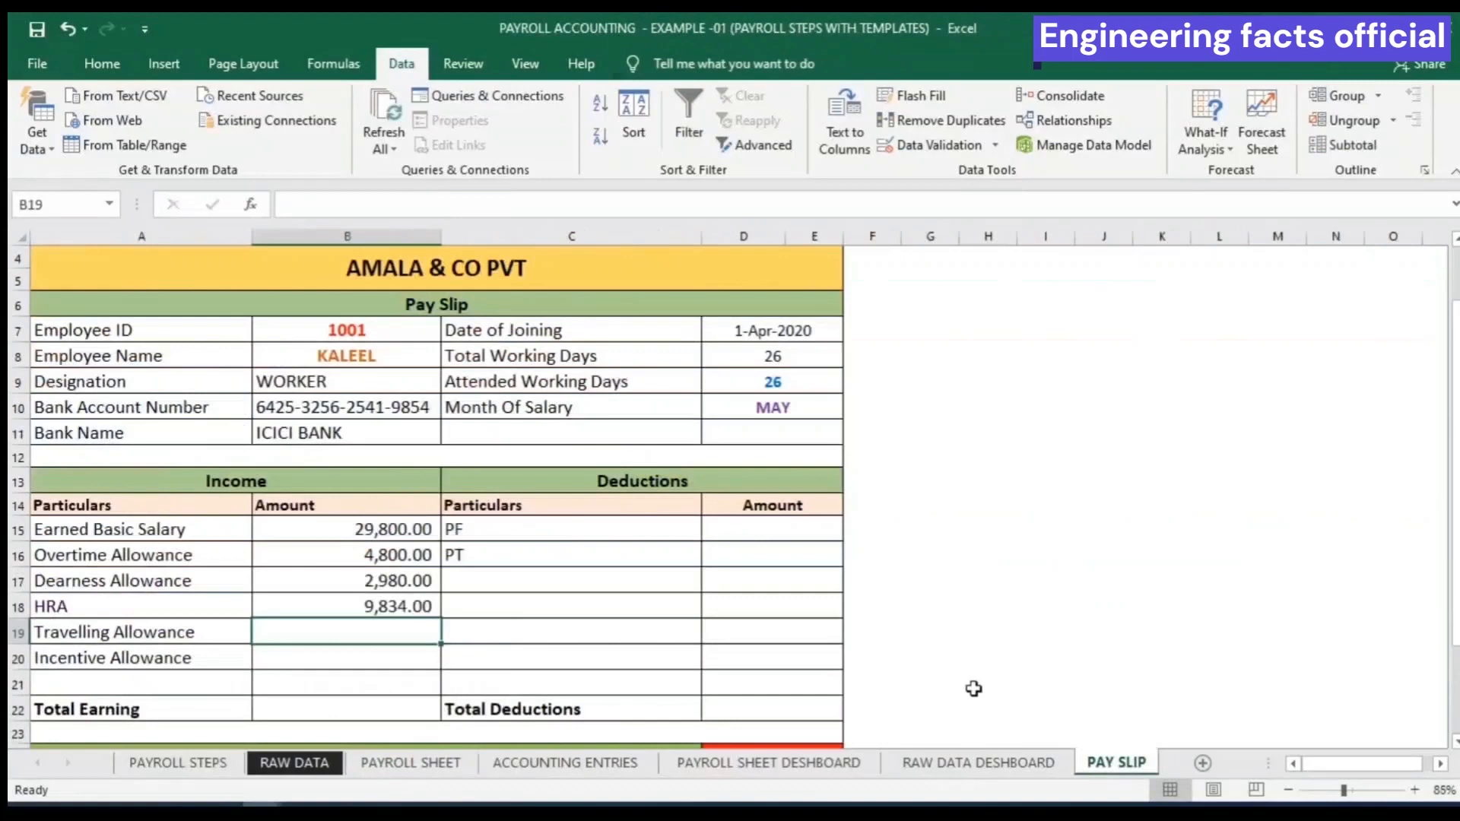
double_click(402, 634)
text(=VLOOKUP(B7,PAYROLL_TABLE_SHEET,5,FALSE))
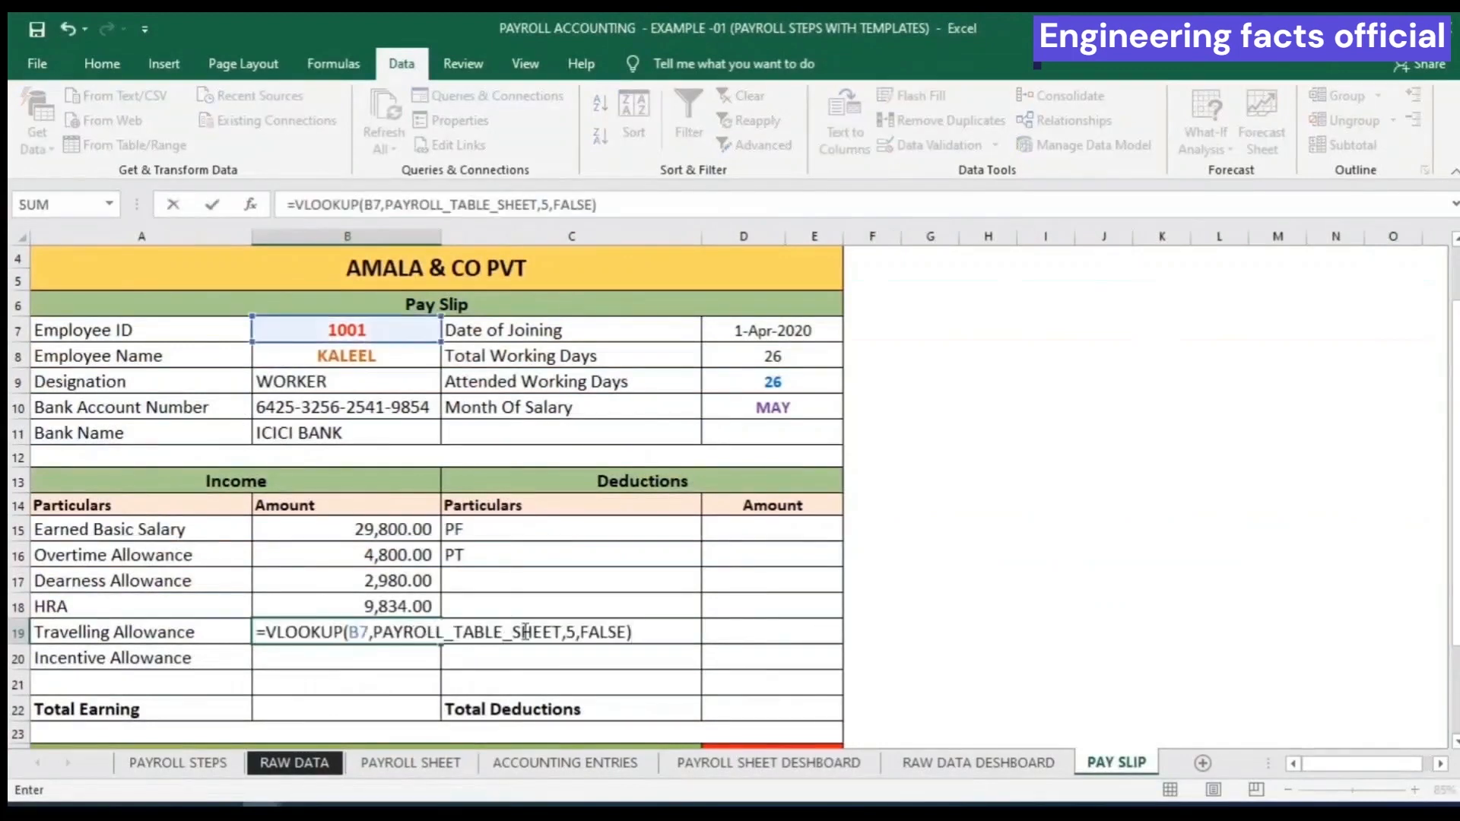
click(572, 631)
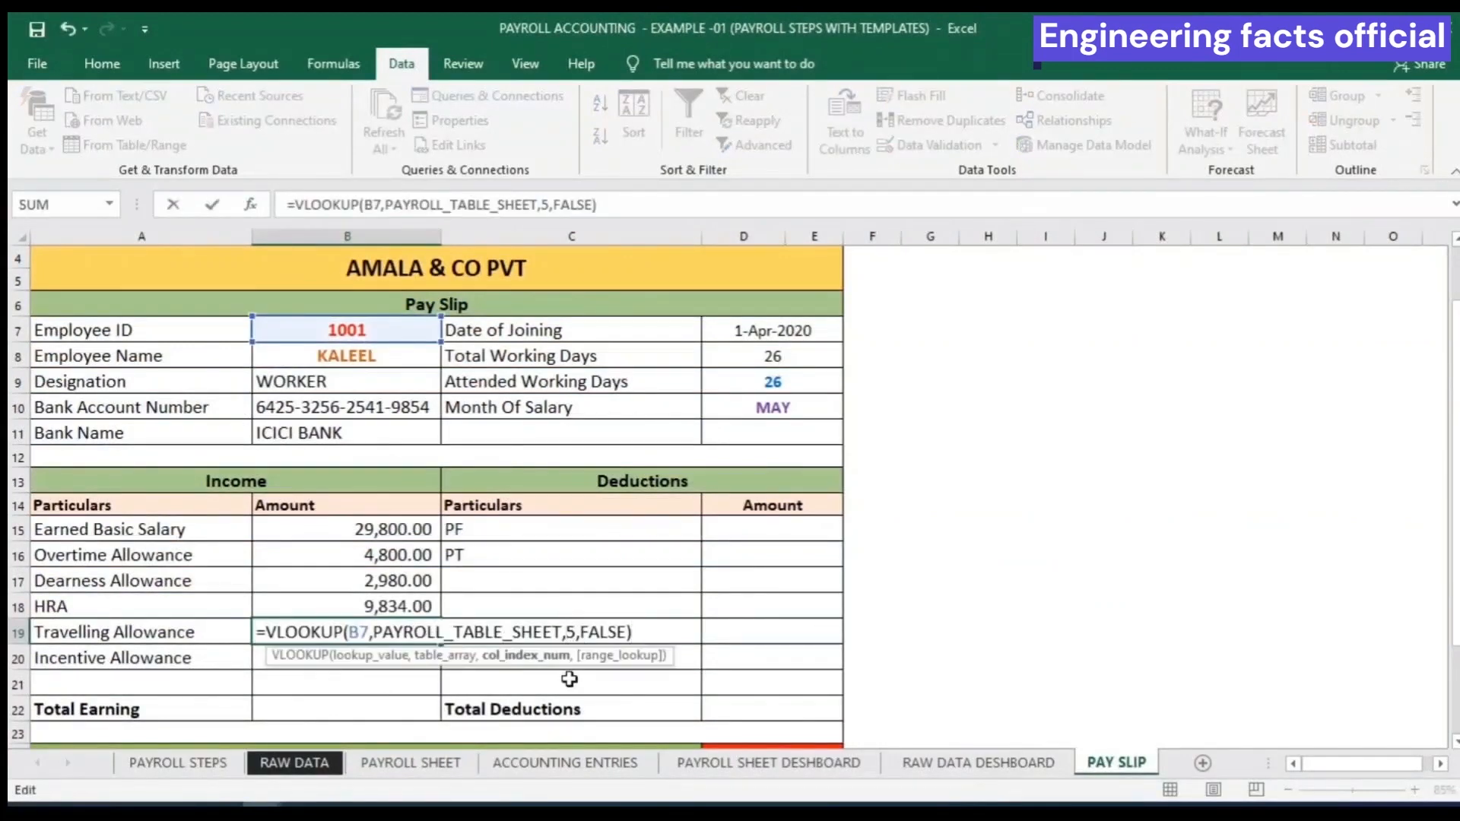
key(BackSpace)
text(11)
key(Return)
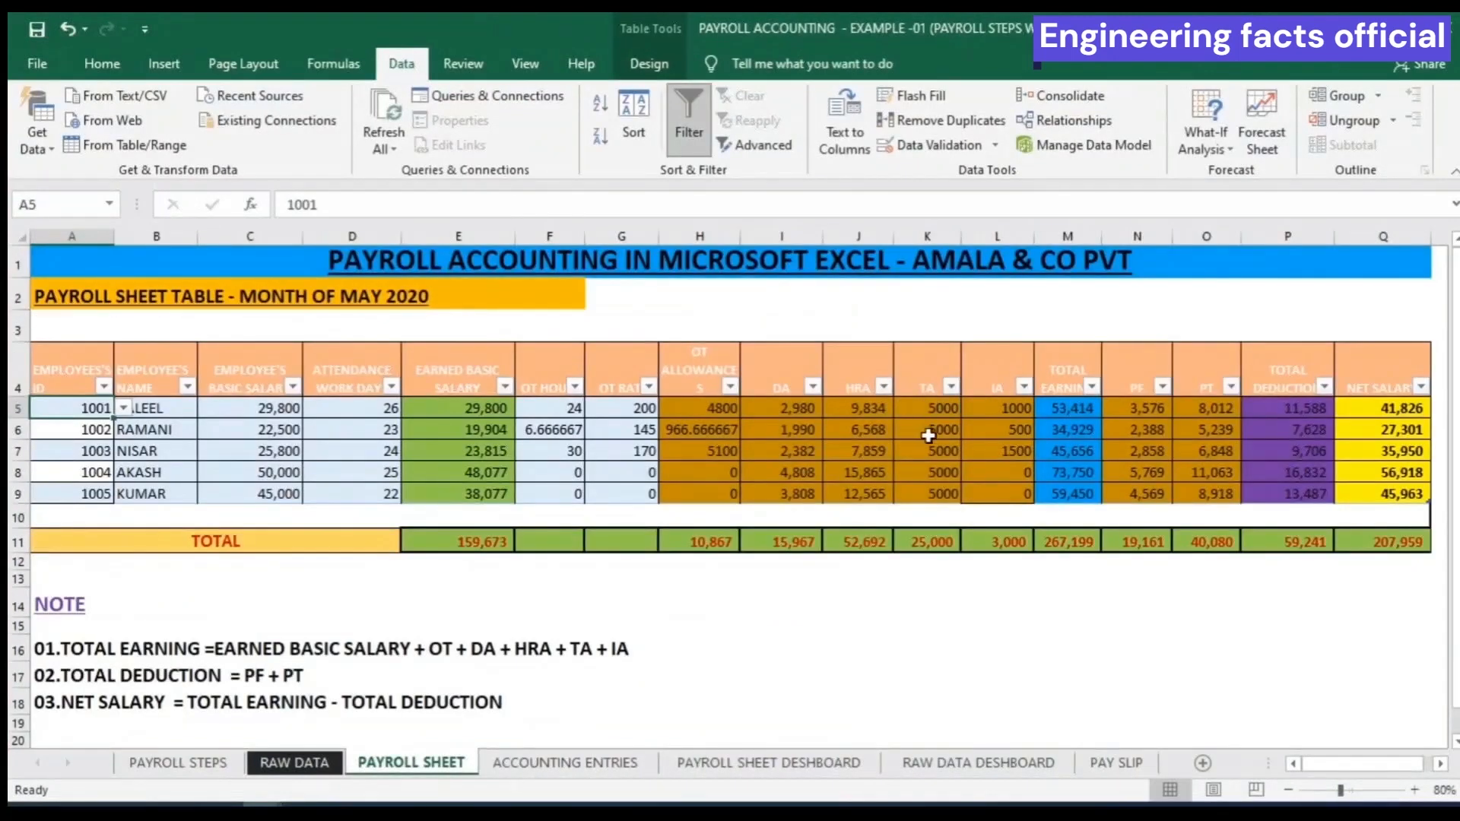
Fill the Incentive Allowance cell B20 with the copied VLOOKUP, changing the column index to that of the IA column
click(1116, 761)
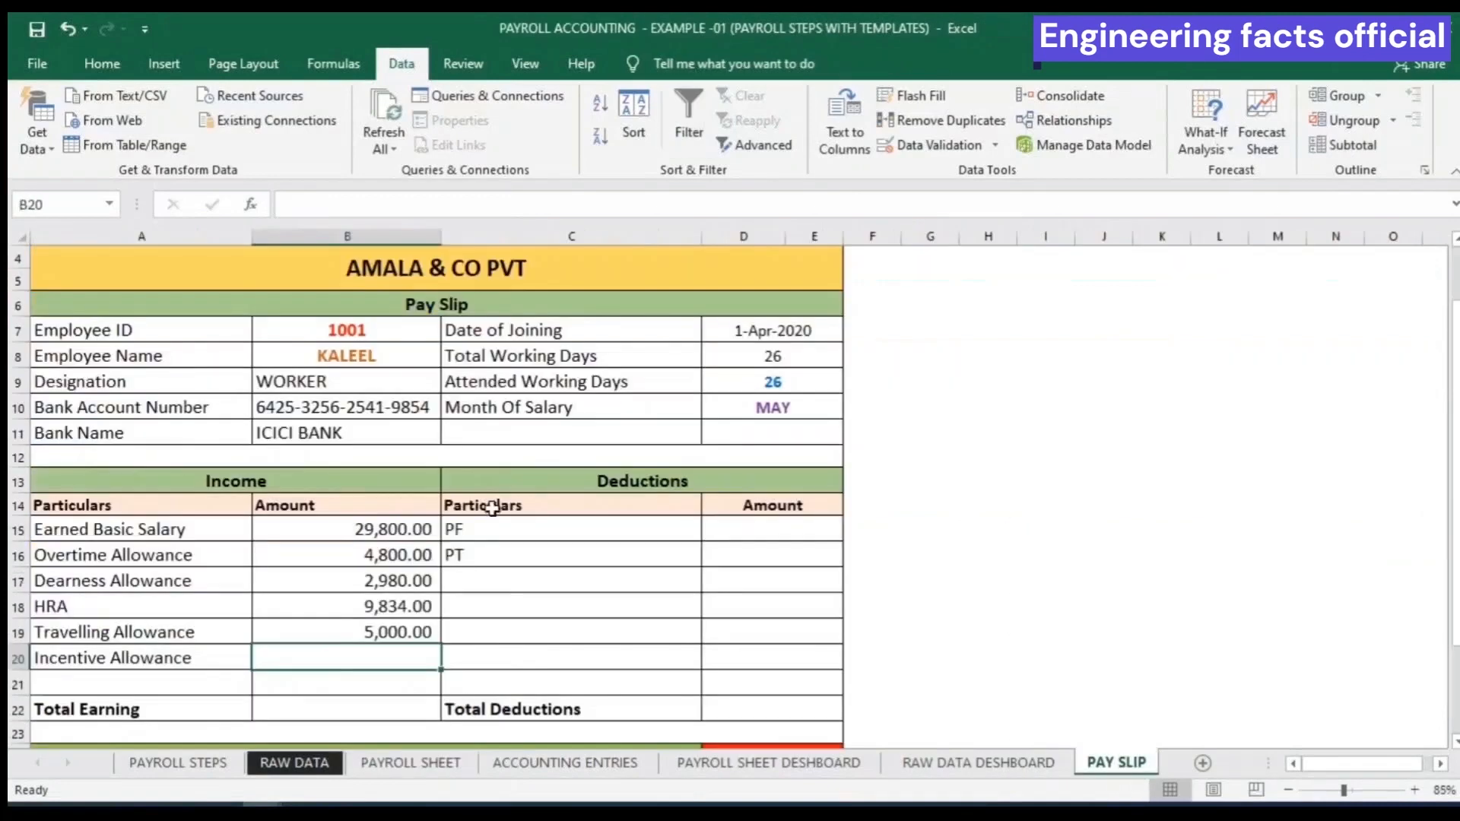
double_click(340, 655)
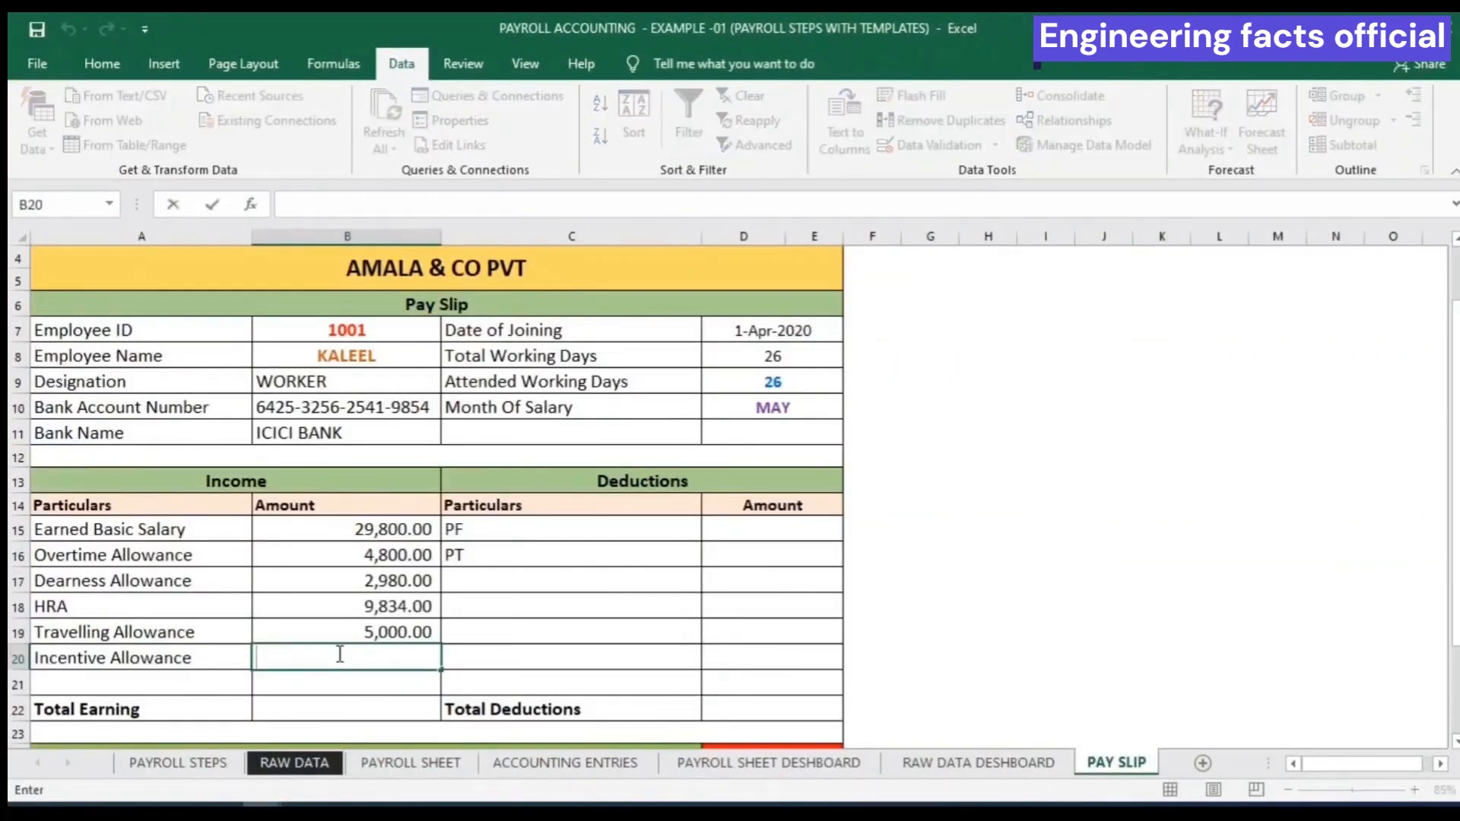
text(=VLOOKUP(B7,PAYROLL_TABLE_SHEET,5,FALSE))
click(571, 655)
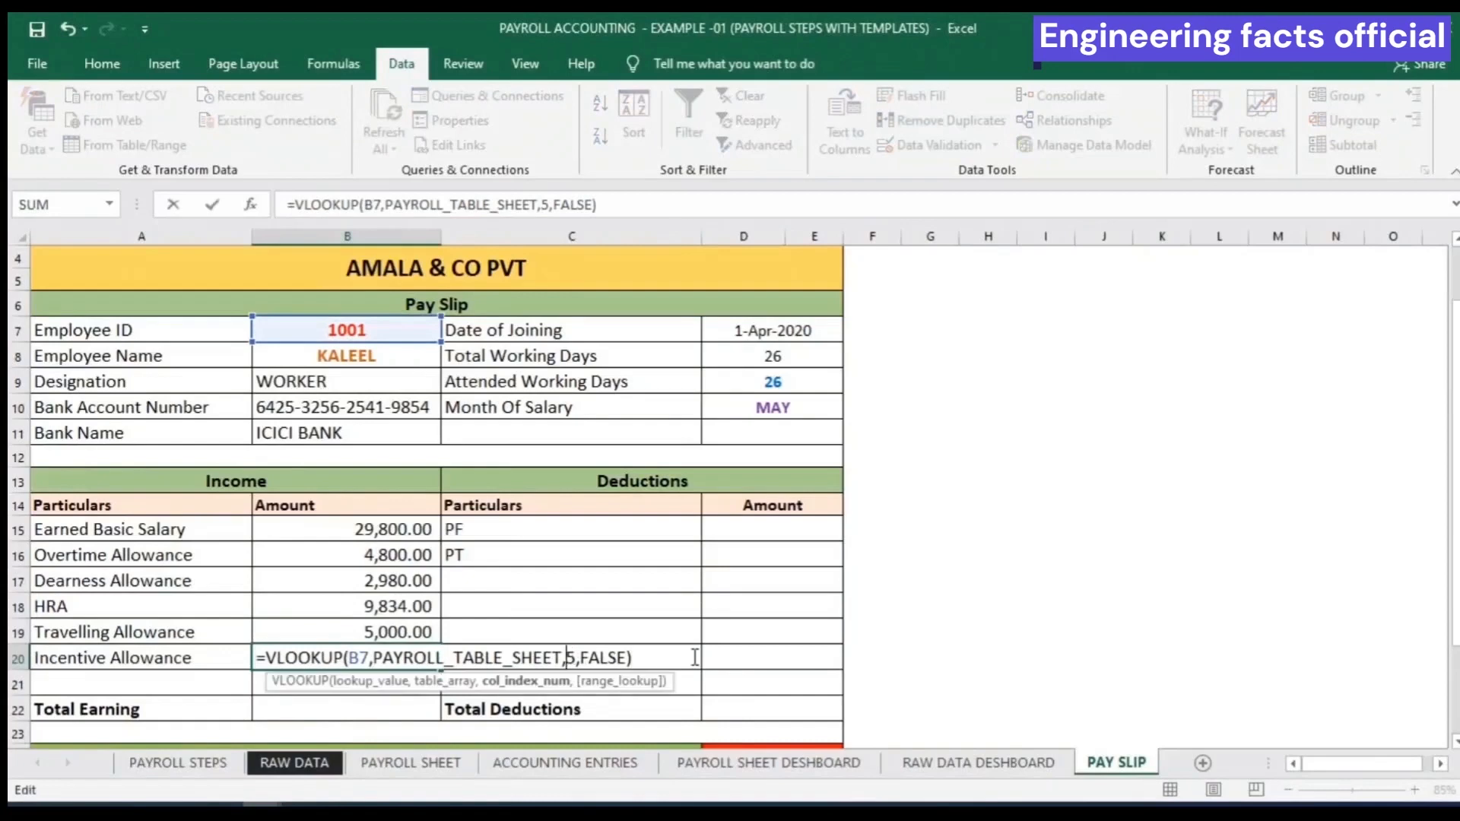
key(BackSpace)
text(6)
key(Return)
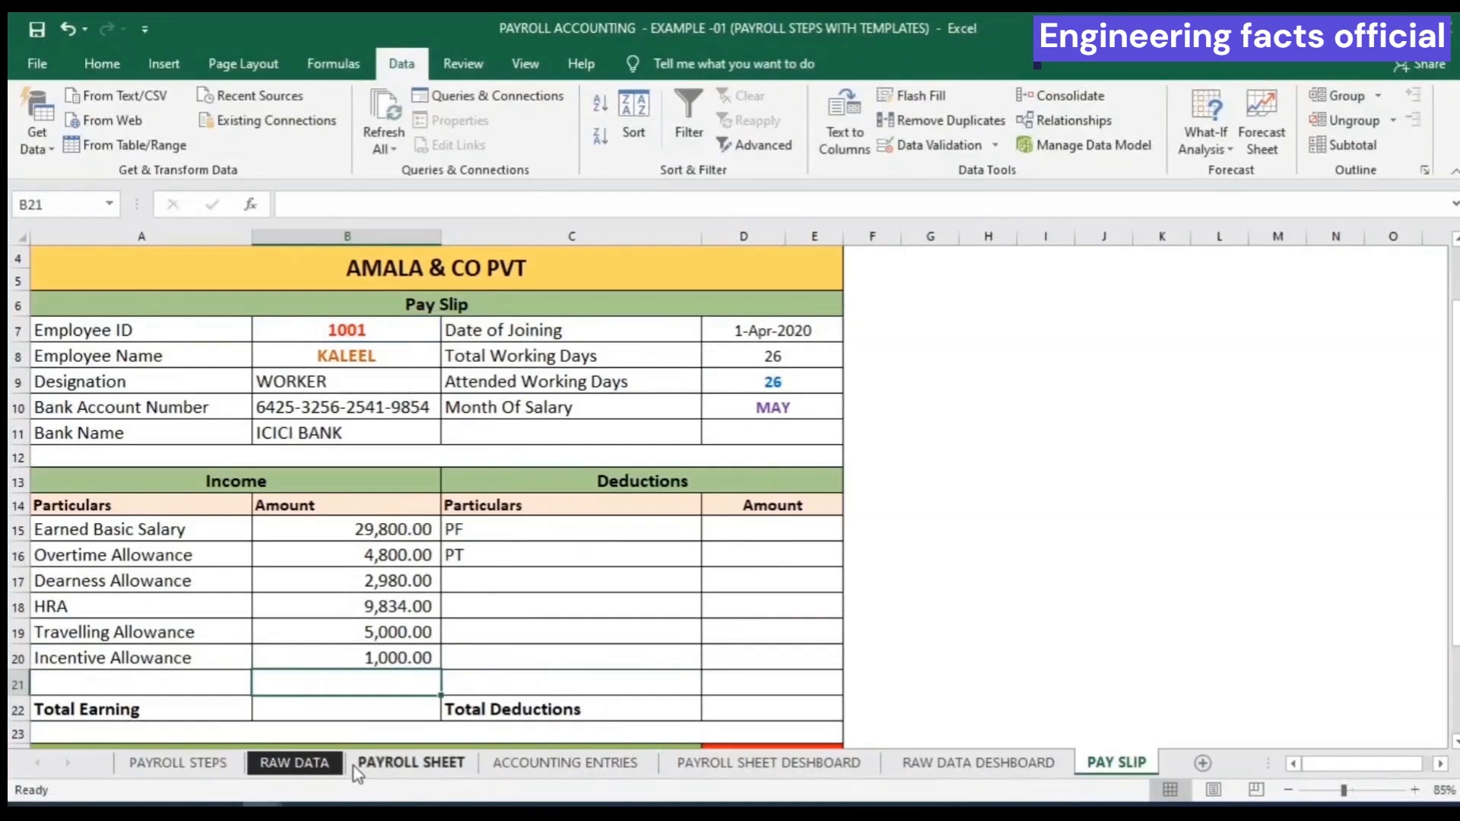
Find the PF column in PAYROLL SHEET and fill the PF deduction cell D15 with the copied VLOOKUP, using column index 14
click(450, 769)
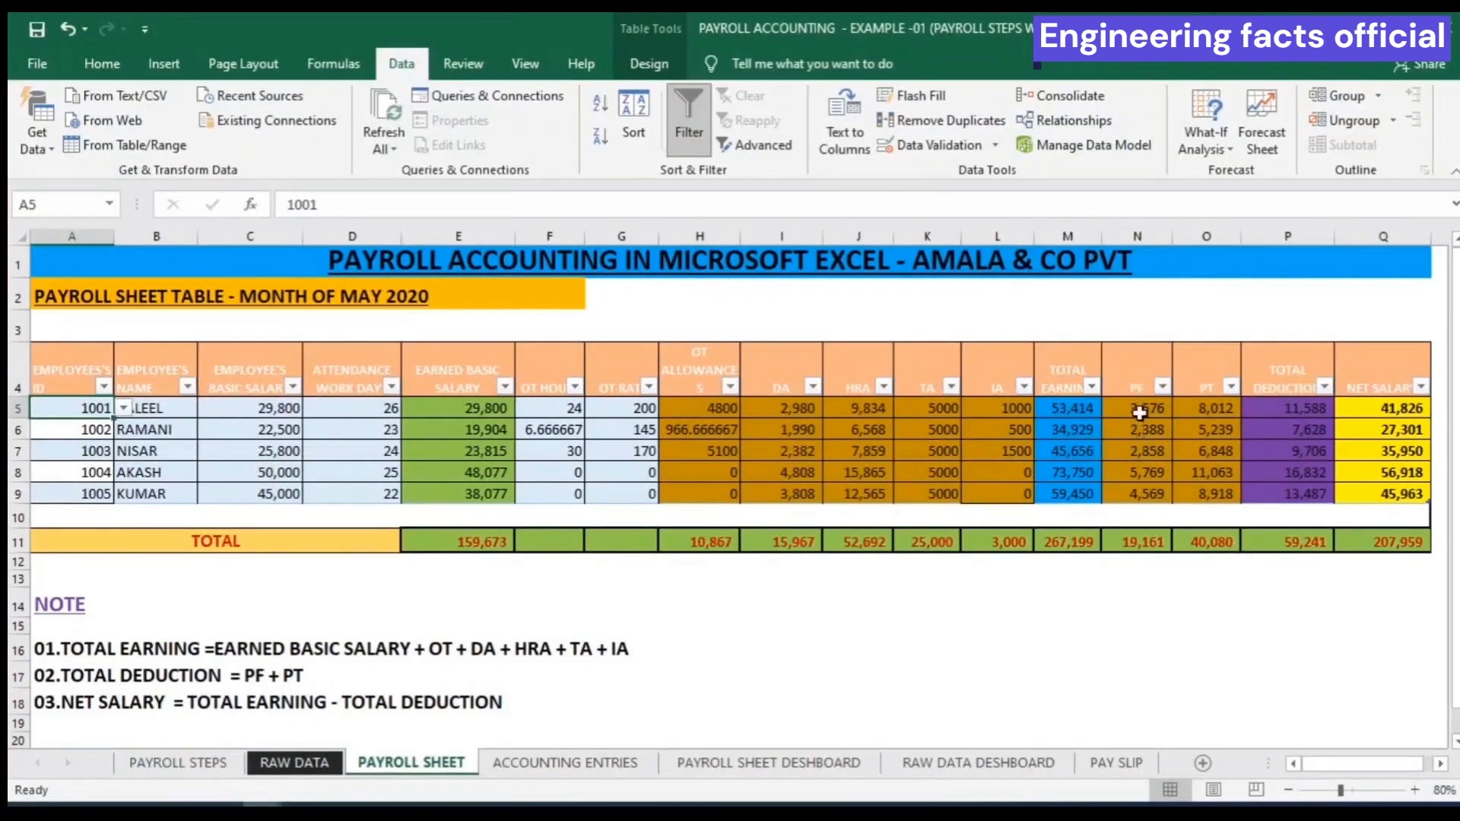
click(1093, 763)
double_click(790, 531)
text(=VLOOKUP(B7,PAYROLL_TABLE_SHEET,5,FALSE))
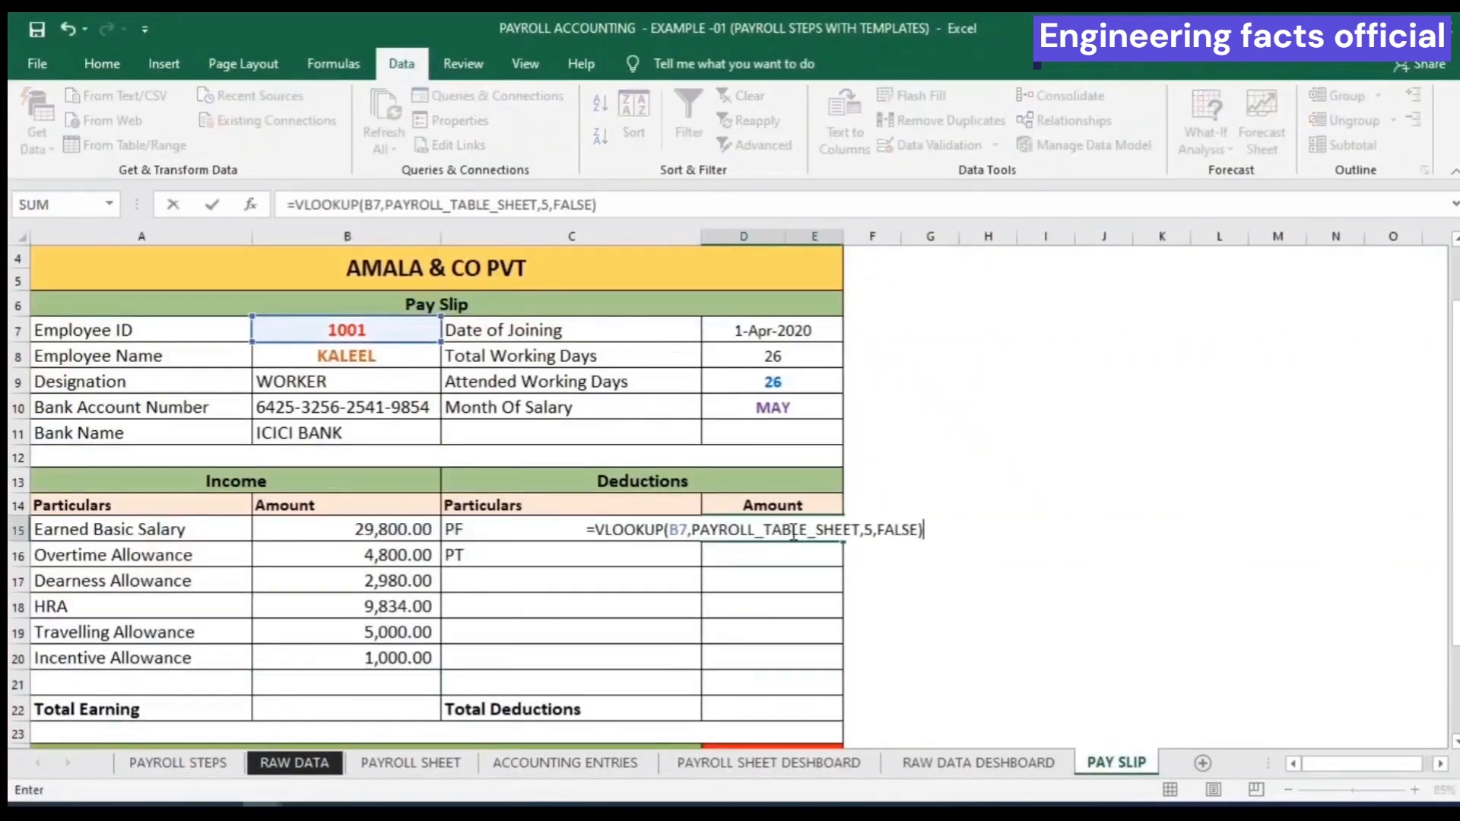
click(868, 531)
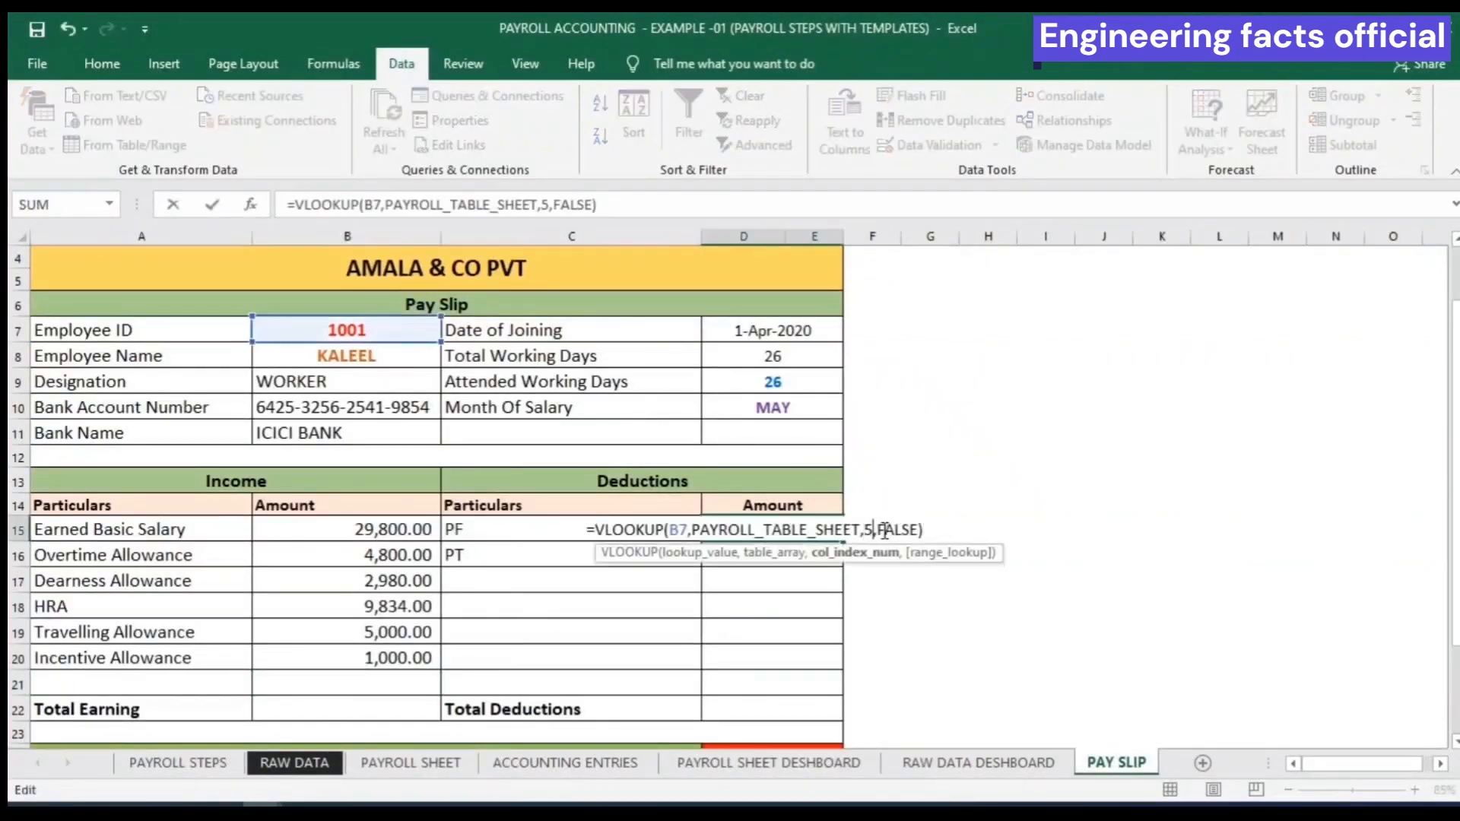
key(BackSpace)
text(14)
key(Return)
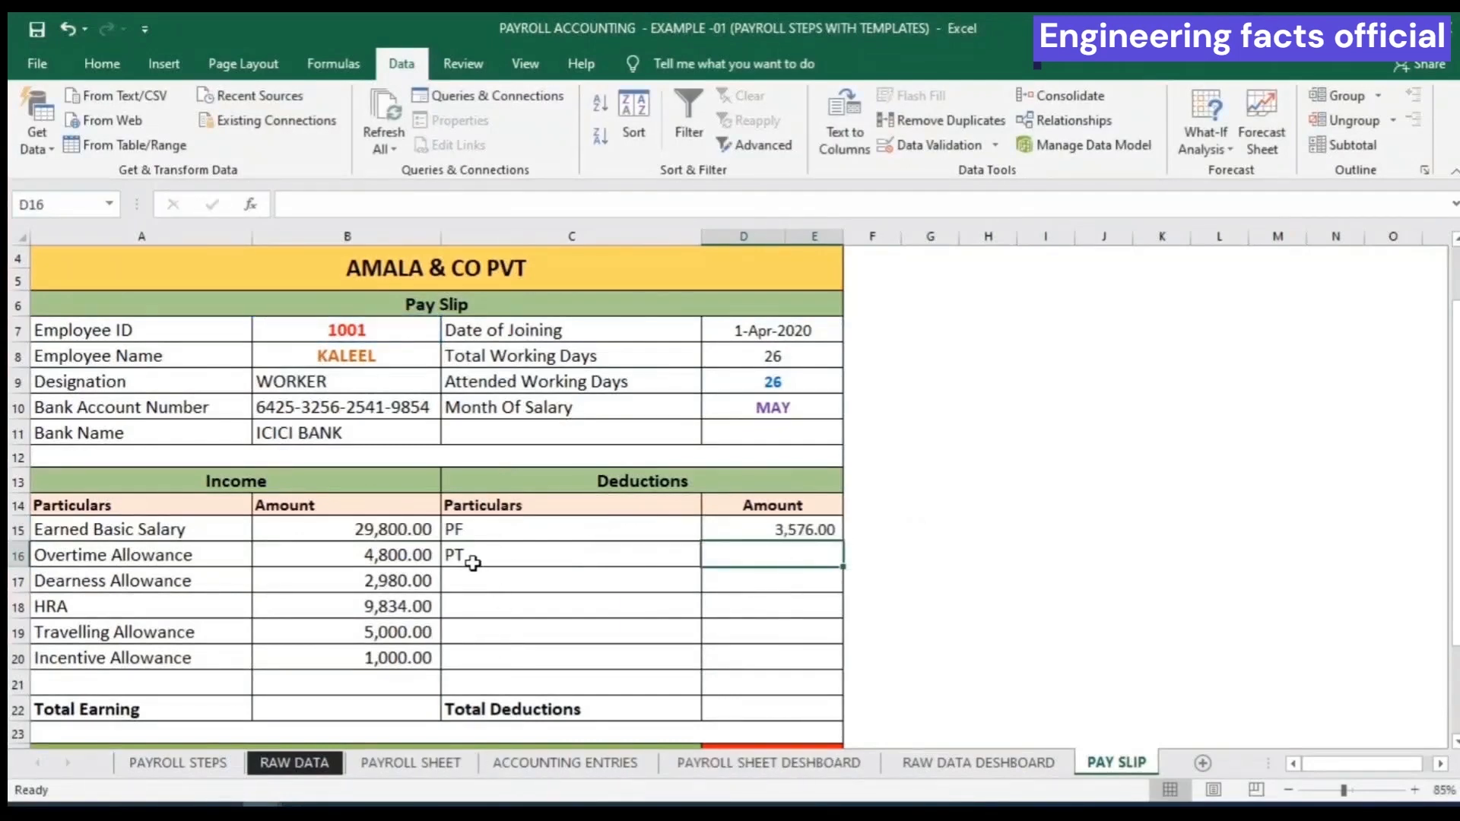
Find the PT column in PAYROLL SHEET and fill the PT deduction cell D16 with the copied VLOOKUP, using that column's index
click(403, 763)
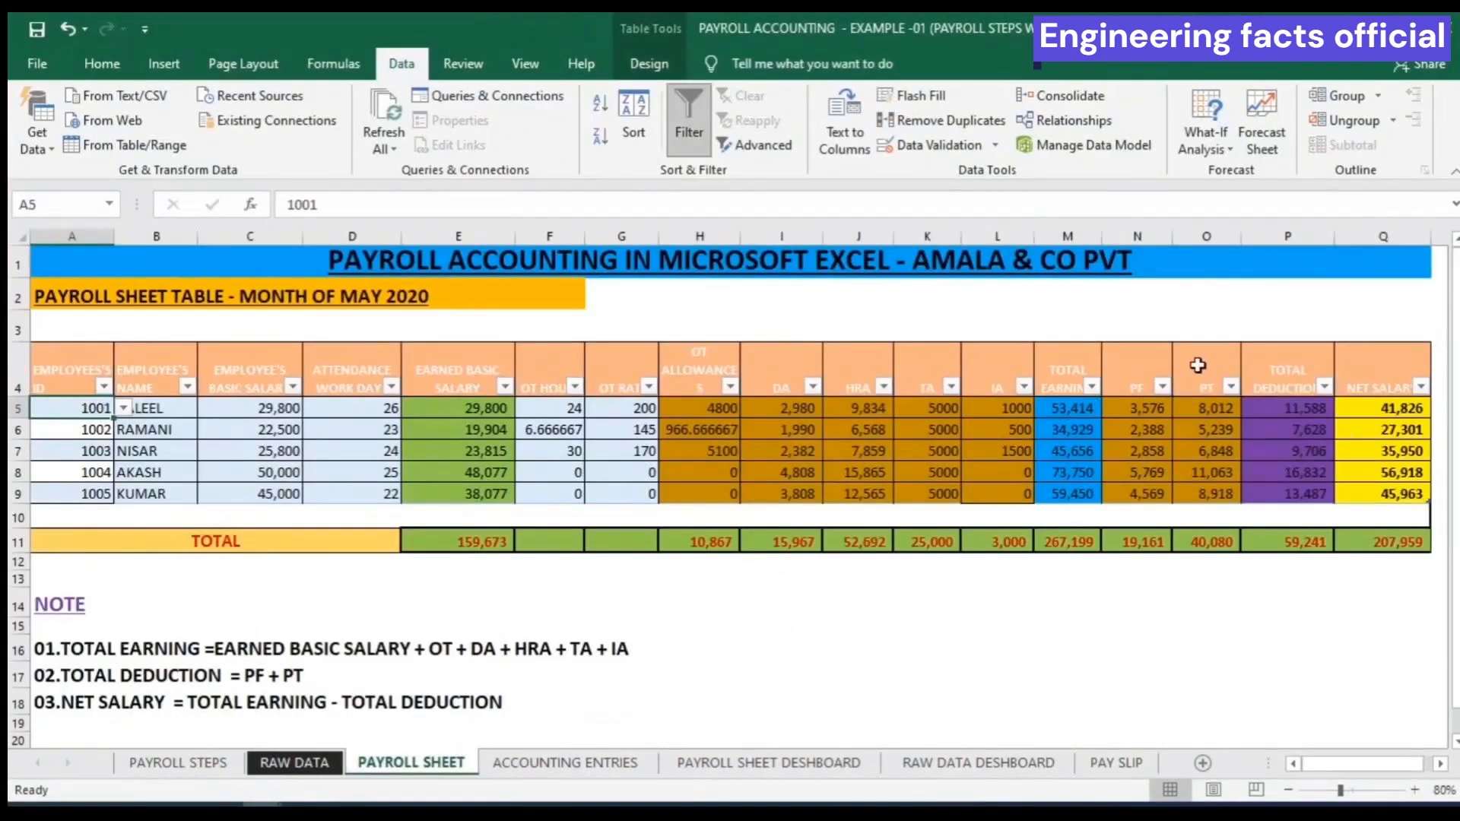
click(1113, 763)
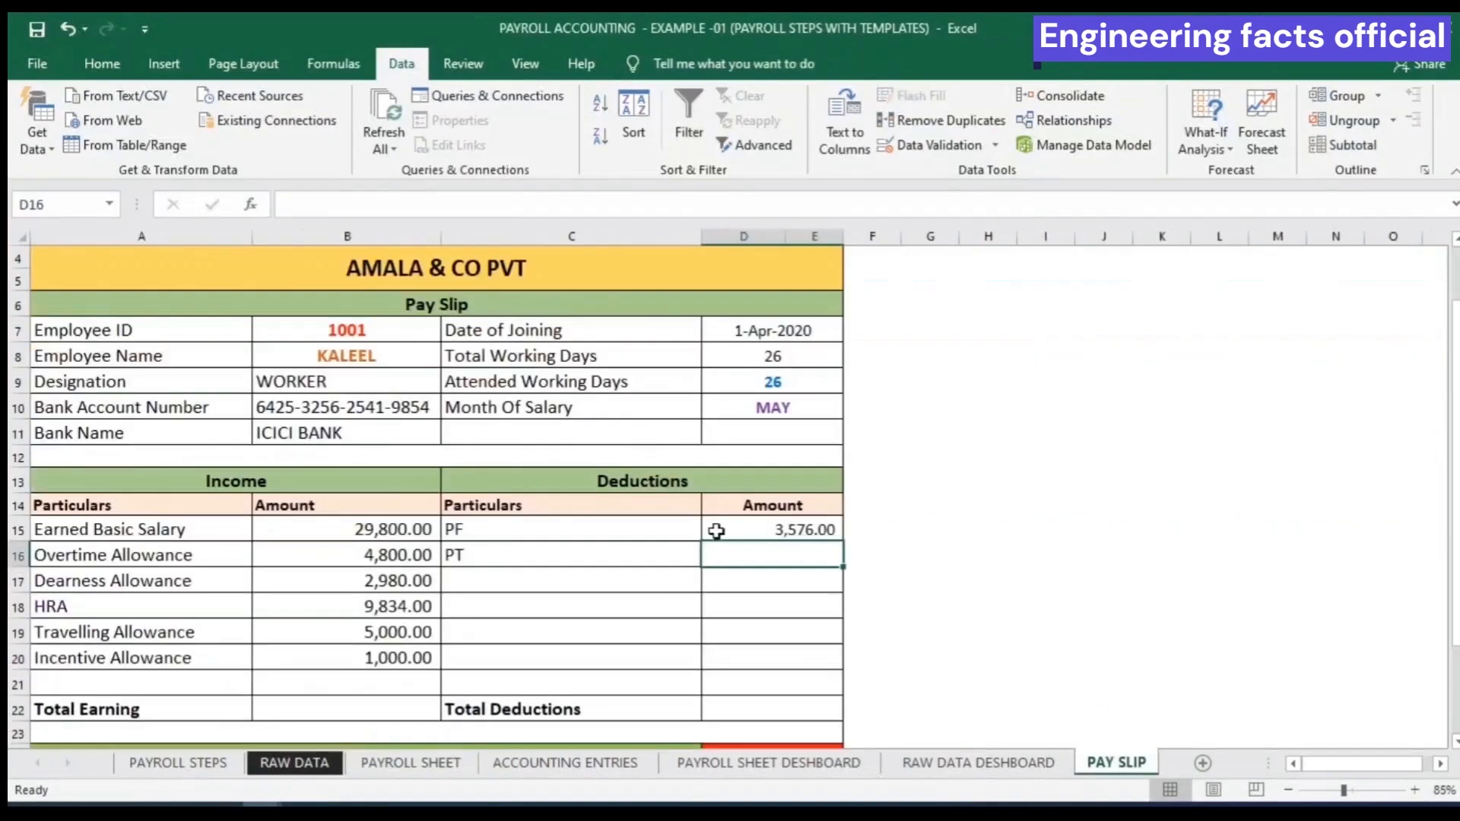
text(=VLOOKUP(B7,PAYROLL_TABLE_SHEET,5,FALSE))
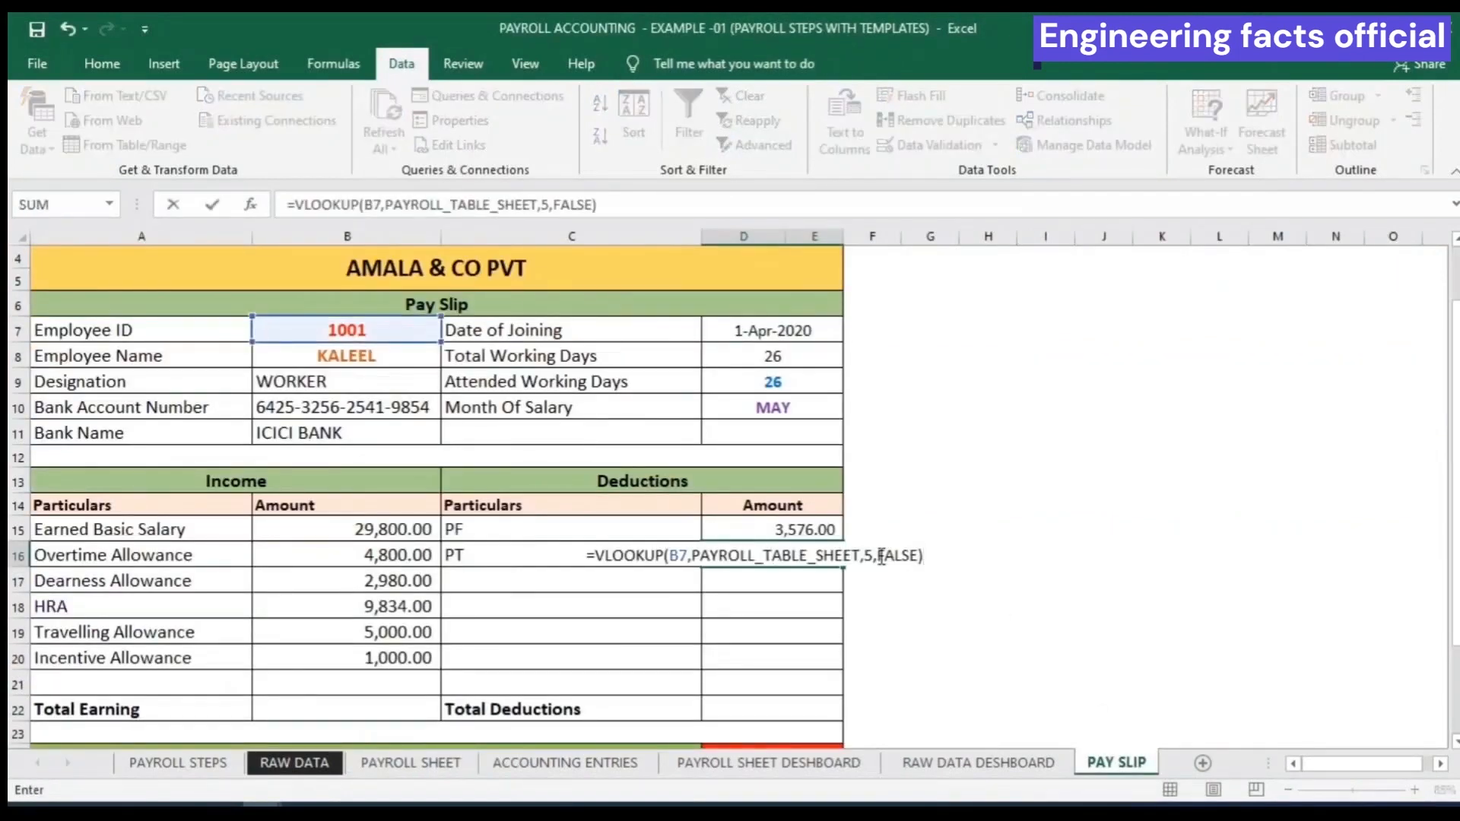
click(868, 555)
key(Return)
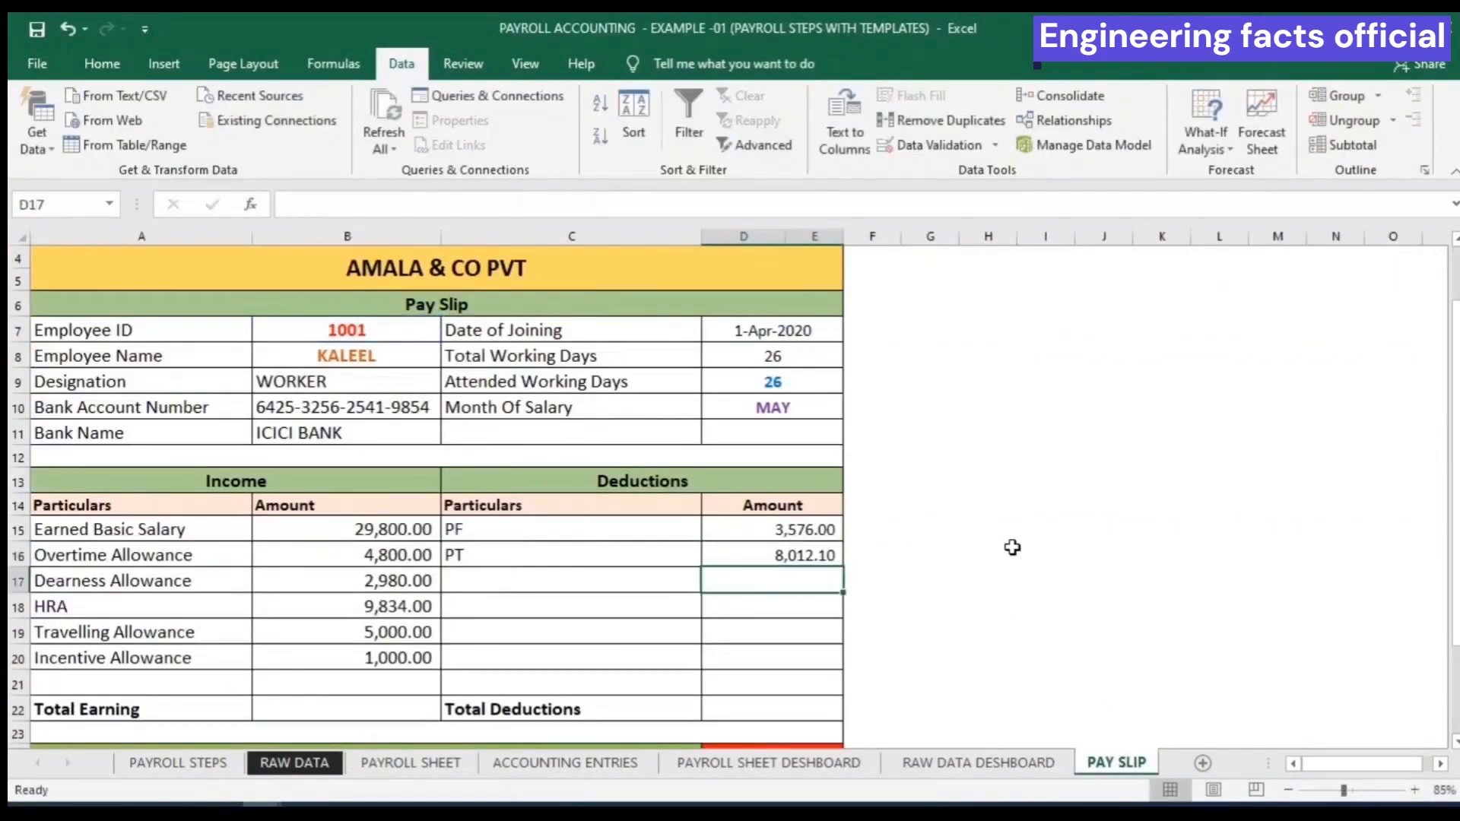
Find the total earning column in PAYROLL SHEET and fill the Total Earning cell B22 with the copied VLOOKUP, using column index 13
scroll(303, 625, down, 1)
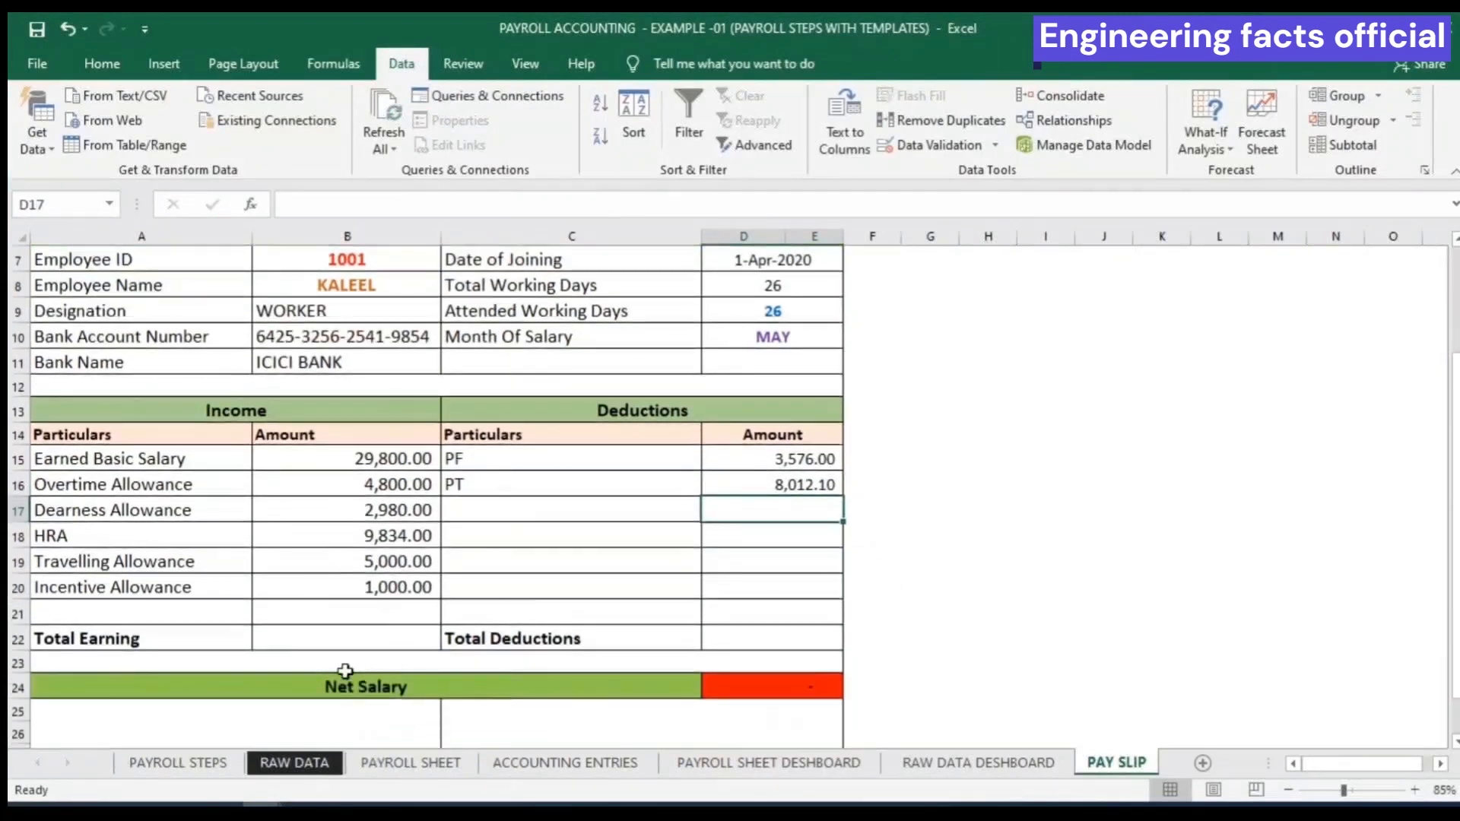
click(291, 638)
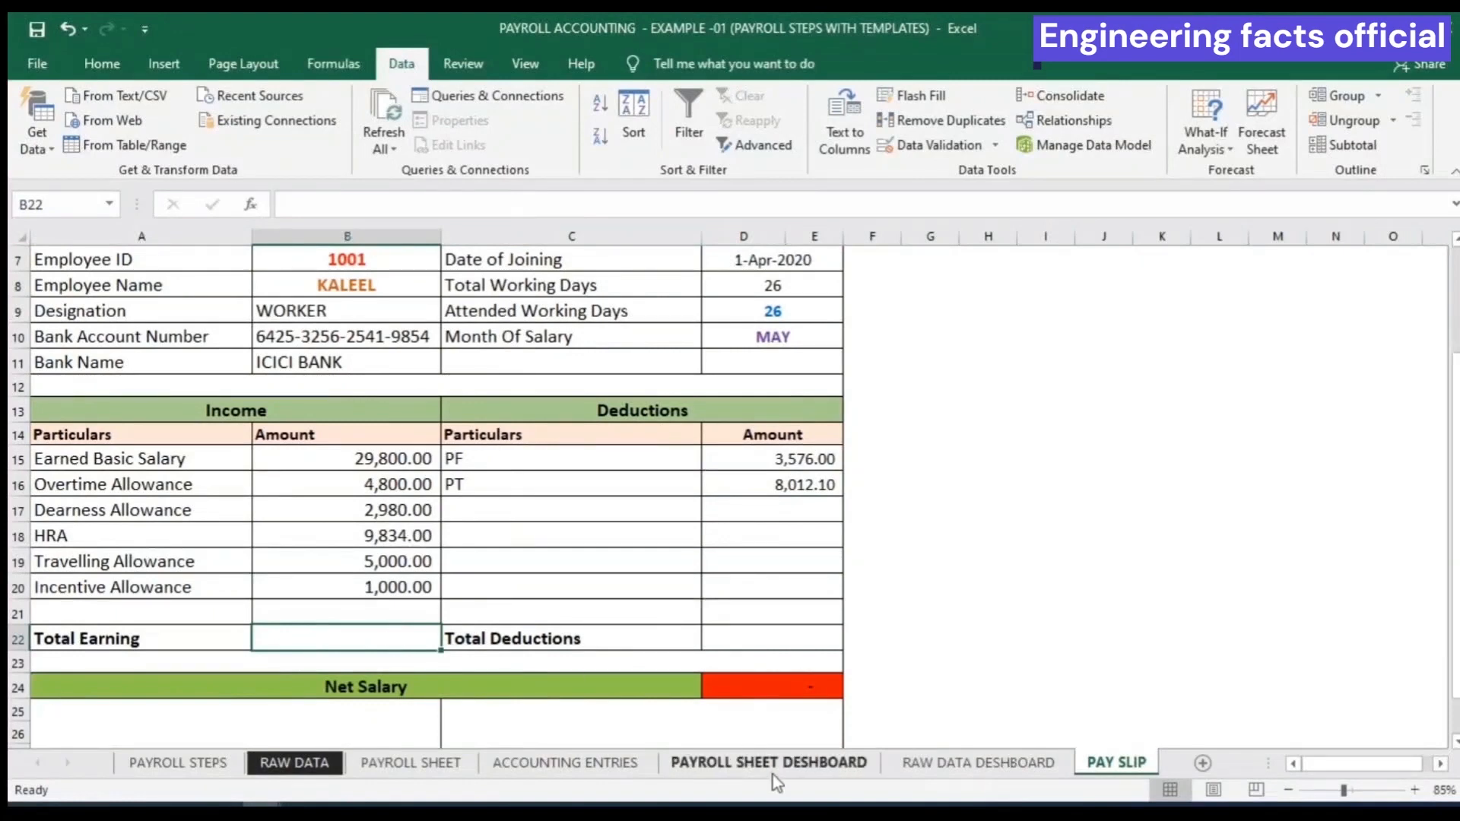
click(384, 764)
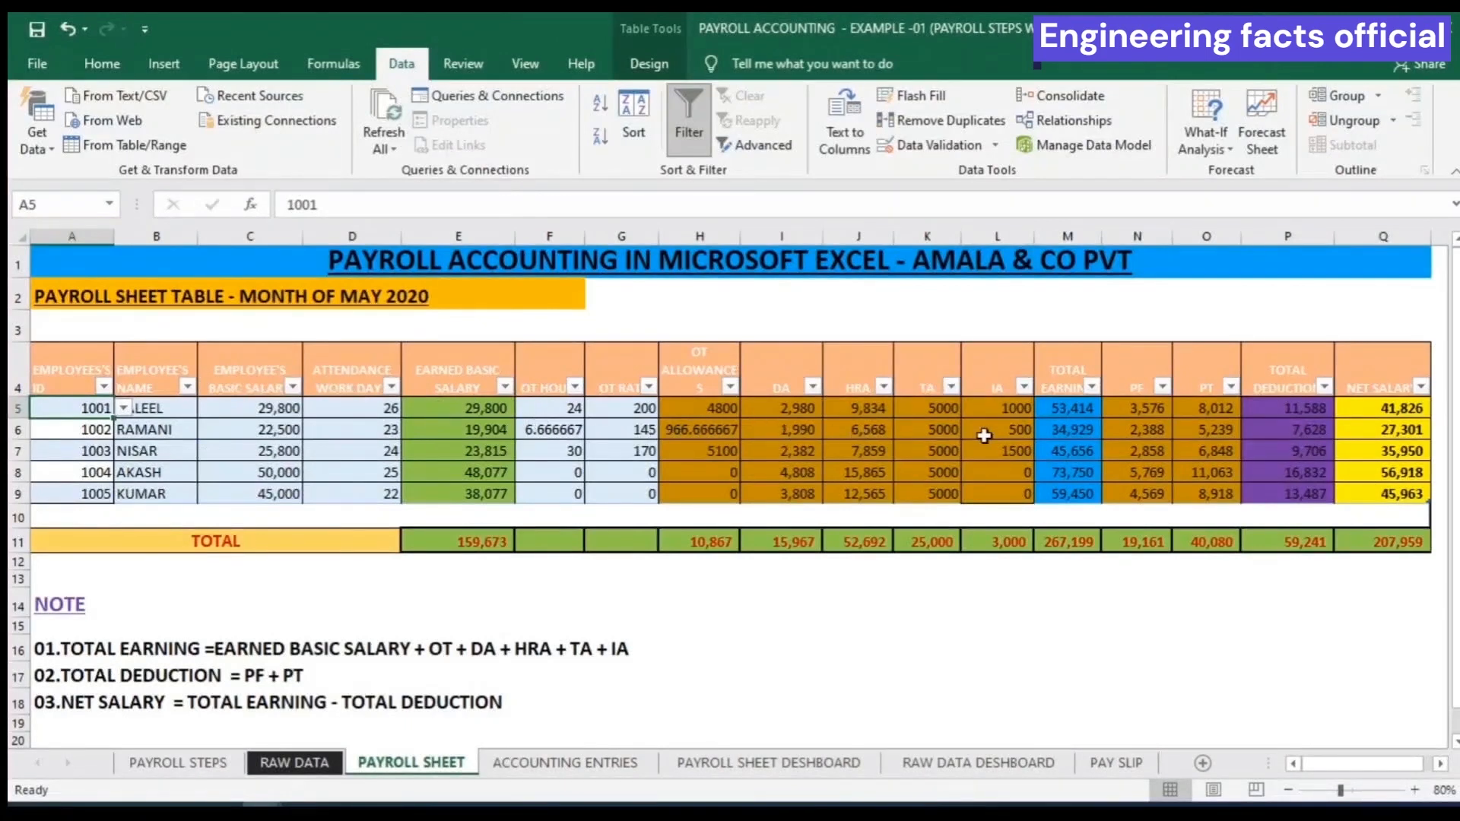
click(1116, 762)
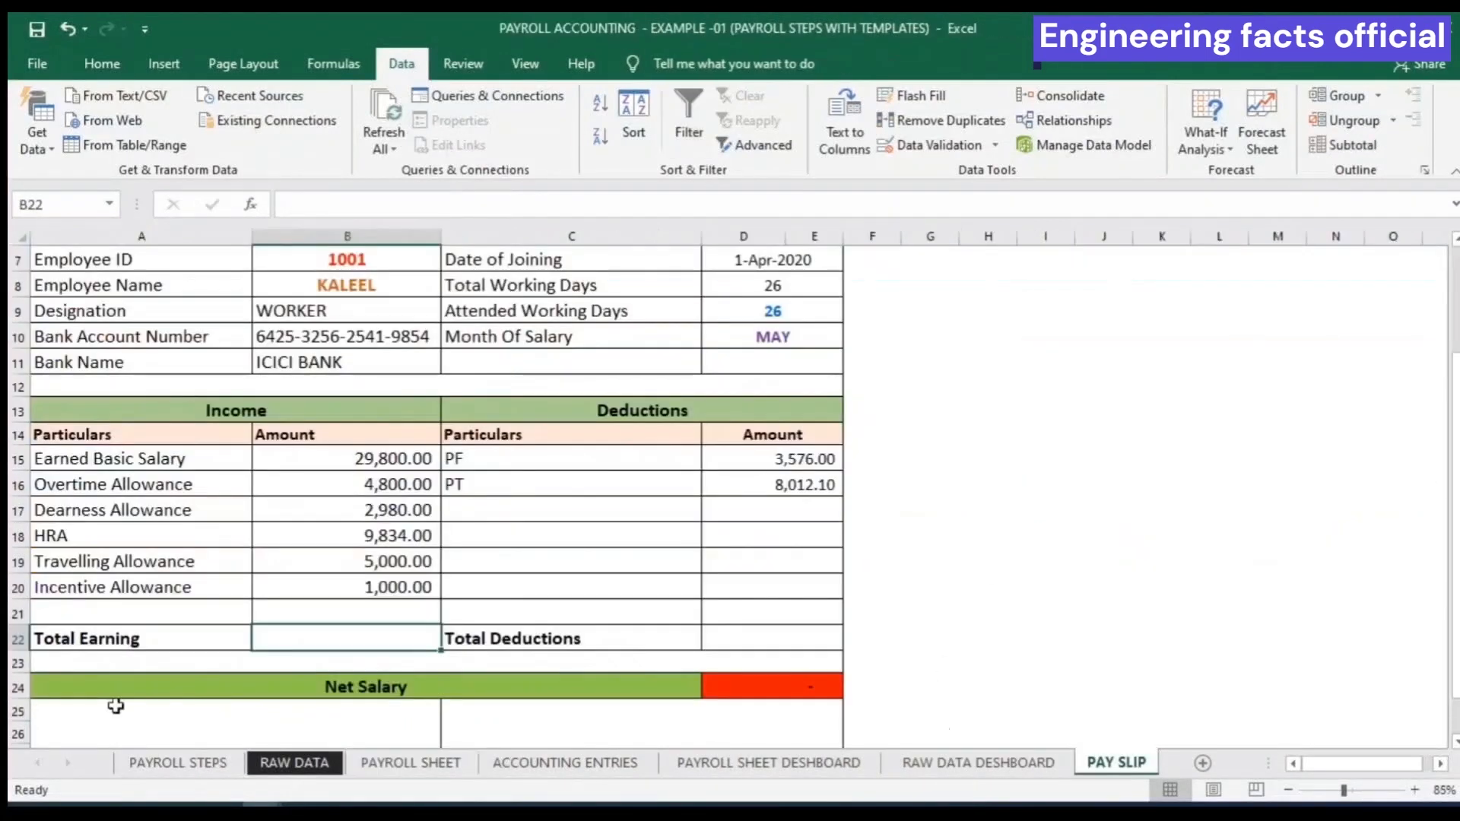
double_click(283, 644)
text(=VLOOKUP(B7,PAYROLL_TABLE_SHEET,5,FALSE))
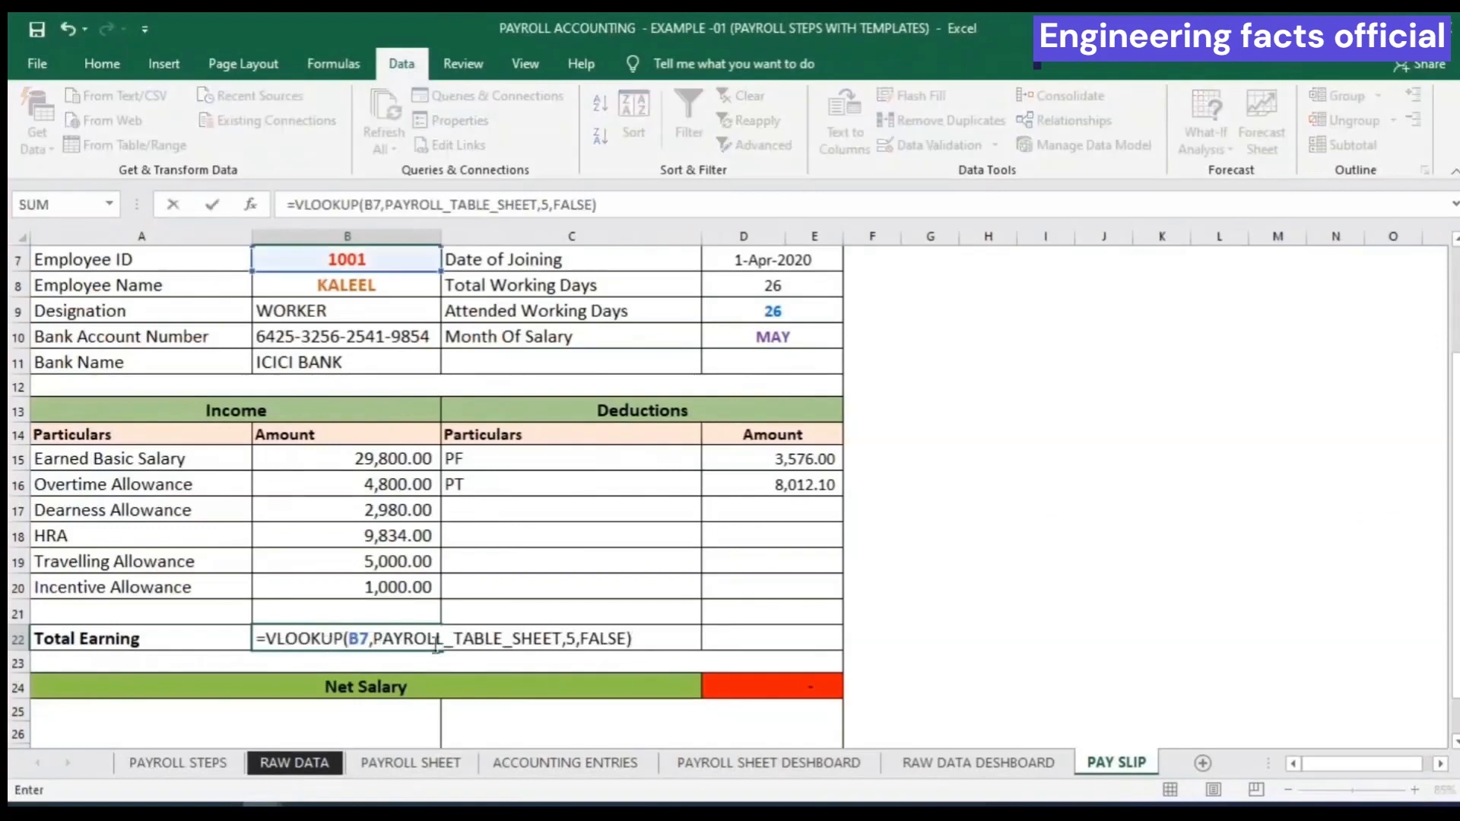
click(579, 638)
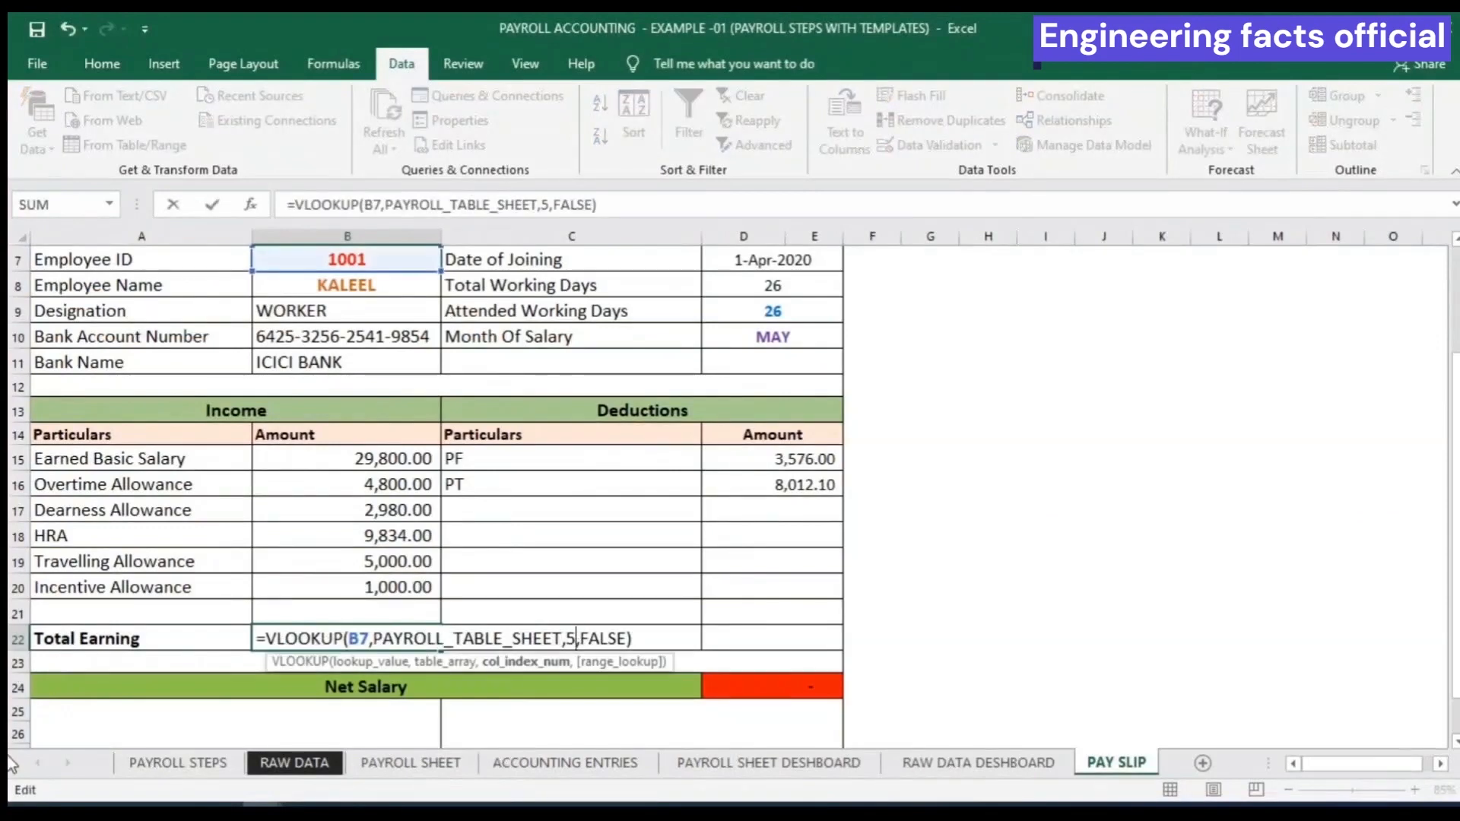
key(BackSpace)
text(13)
key(Return)
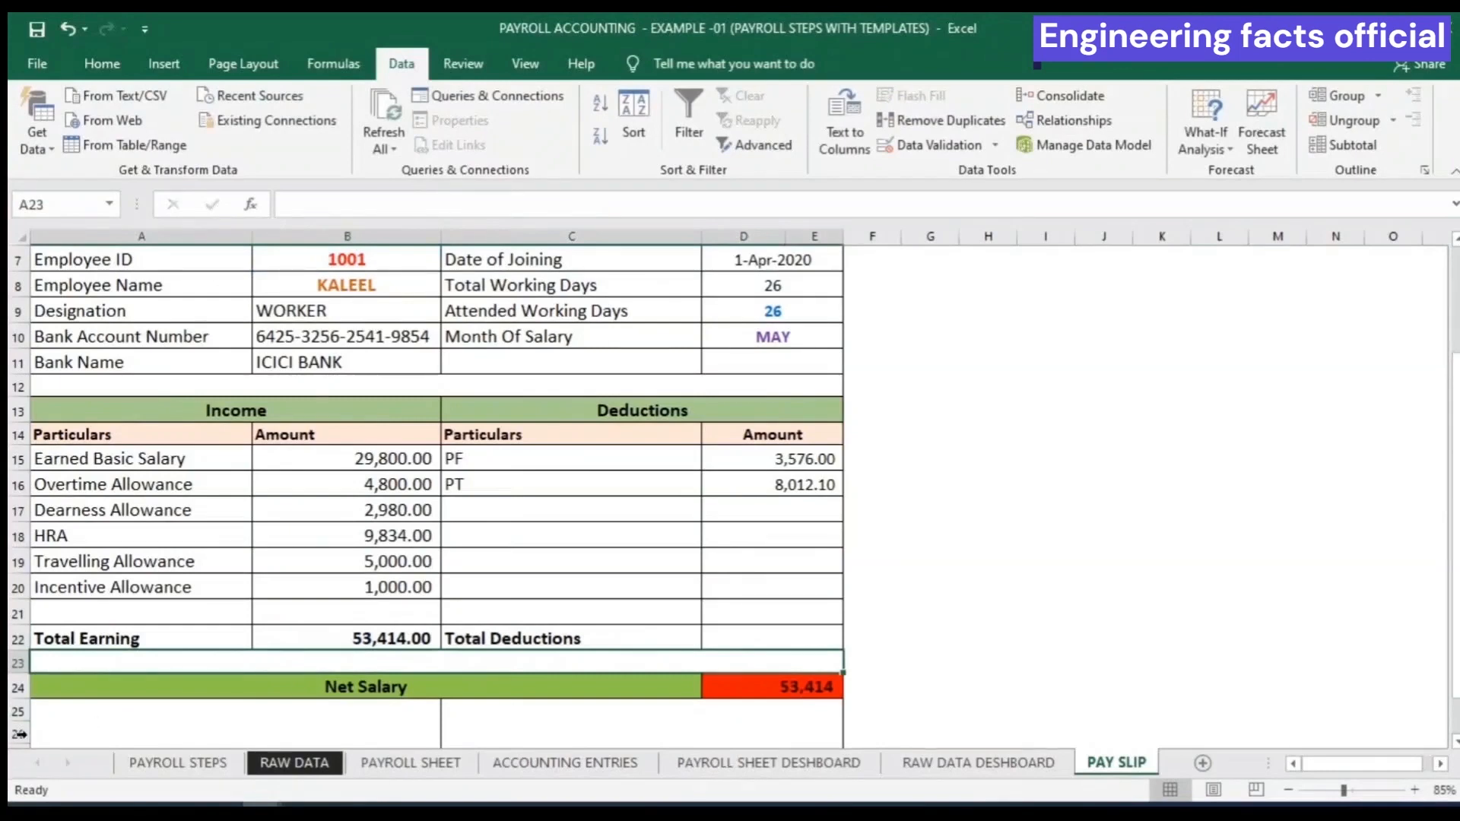
Find the total deduction column in PAYROLL SHEET and fill the Total Deductions cell D22 with the copied VLOOKUP, using column index 16
click(416, 764)
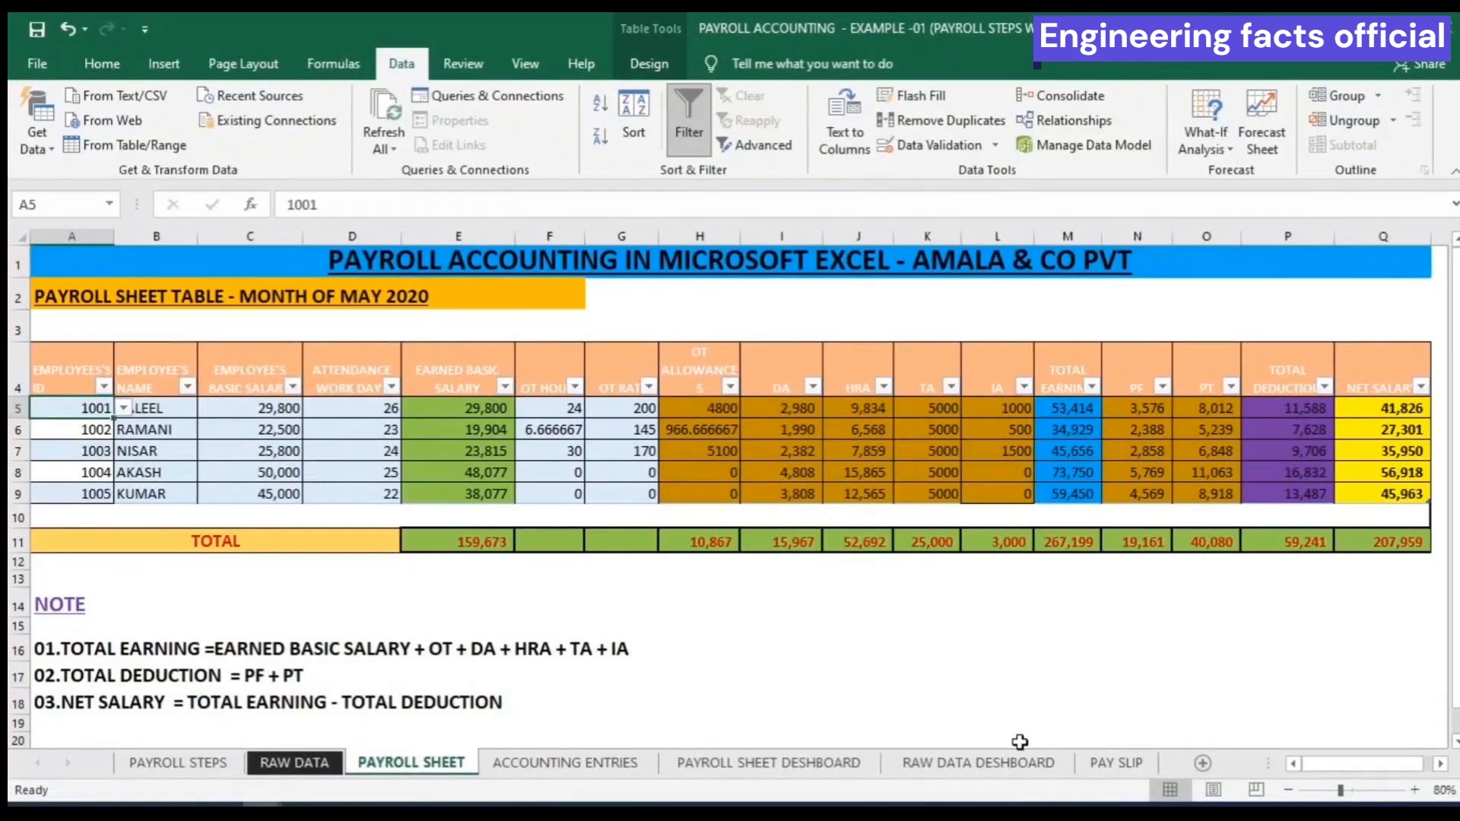
click(1115, 763)
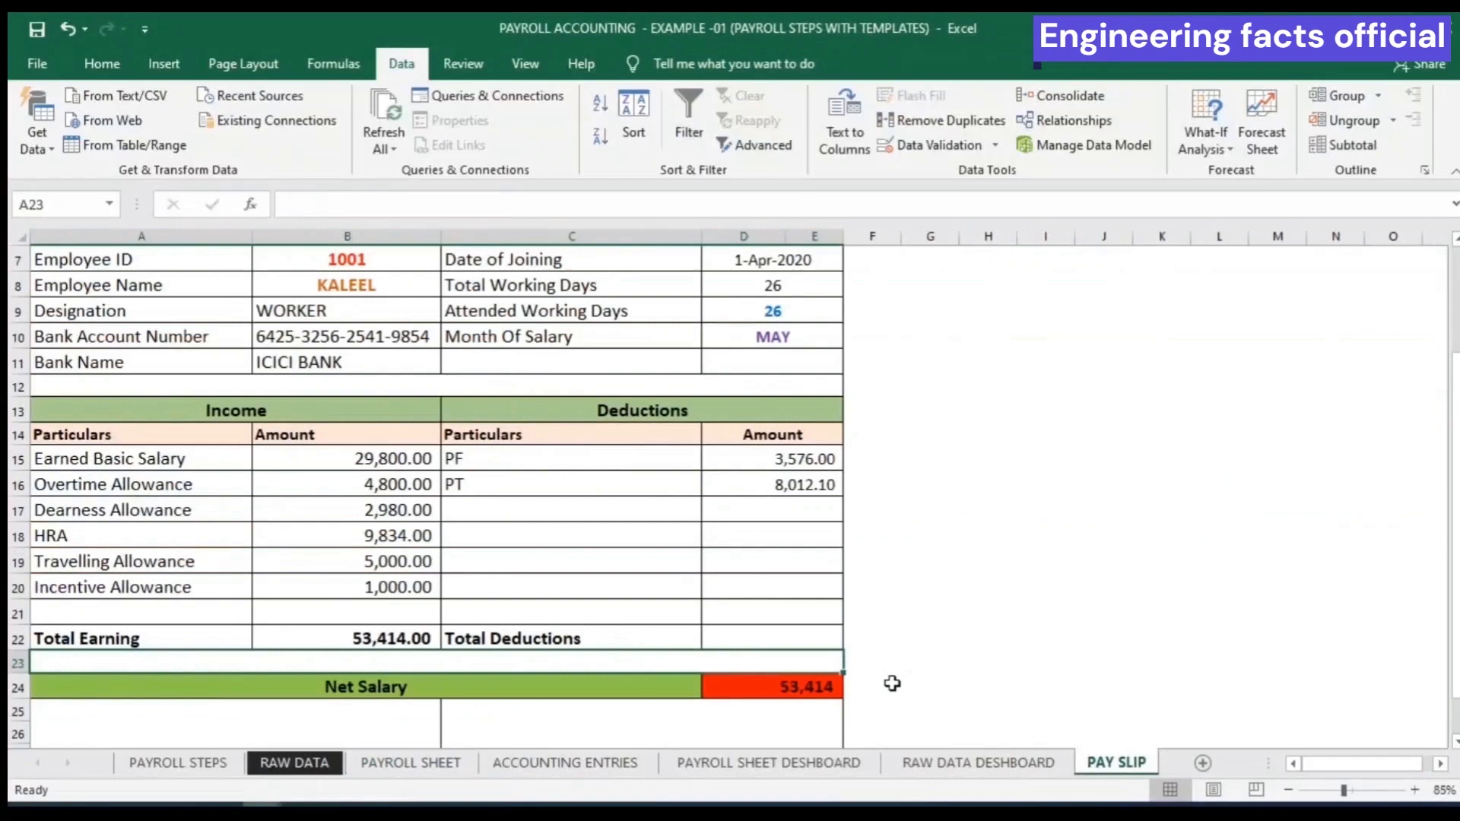
click(750, 639)
double_click(749, 636)
text(=VLOOKUP(B7,PAYROLL_TABLE_SHEET,5,FALSE))
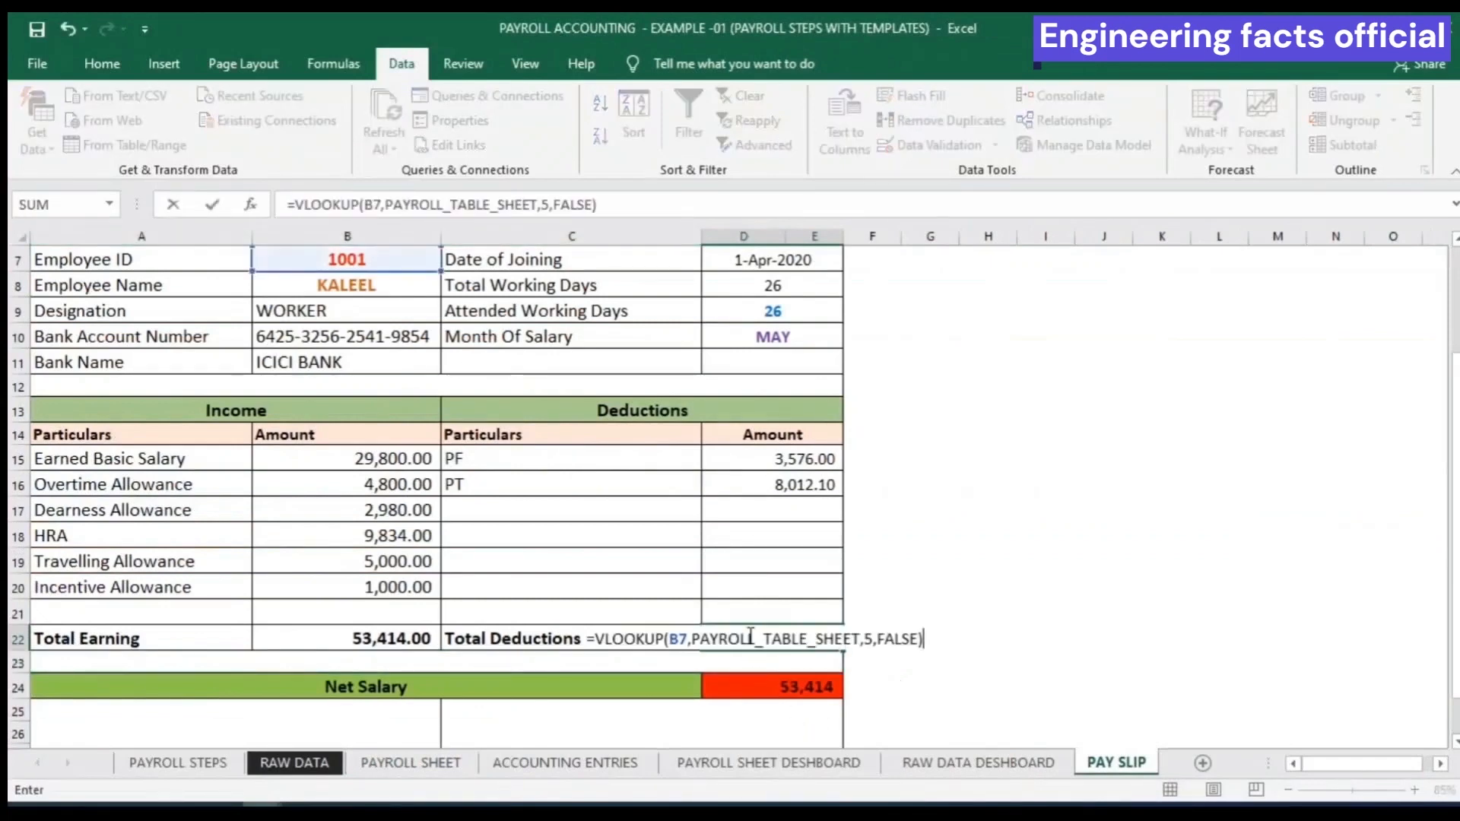
click(870, 638)
key(BackSpace)
text(16)
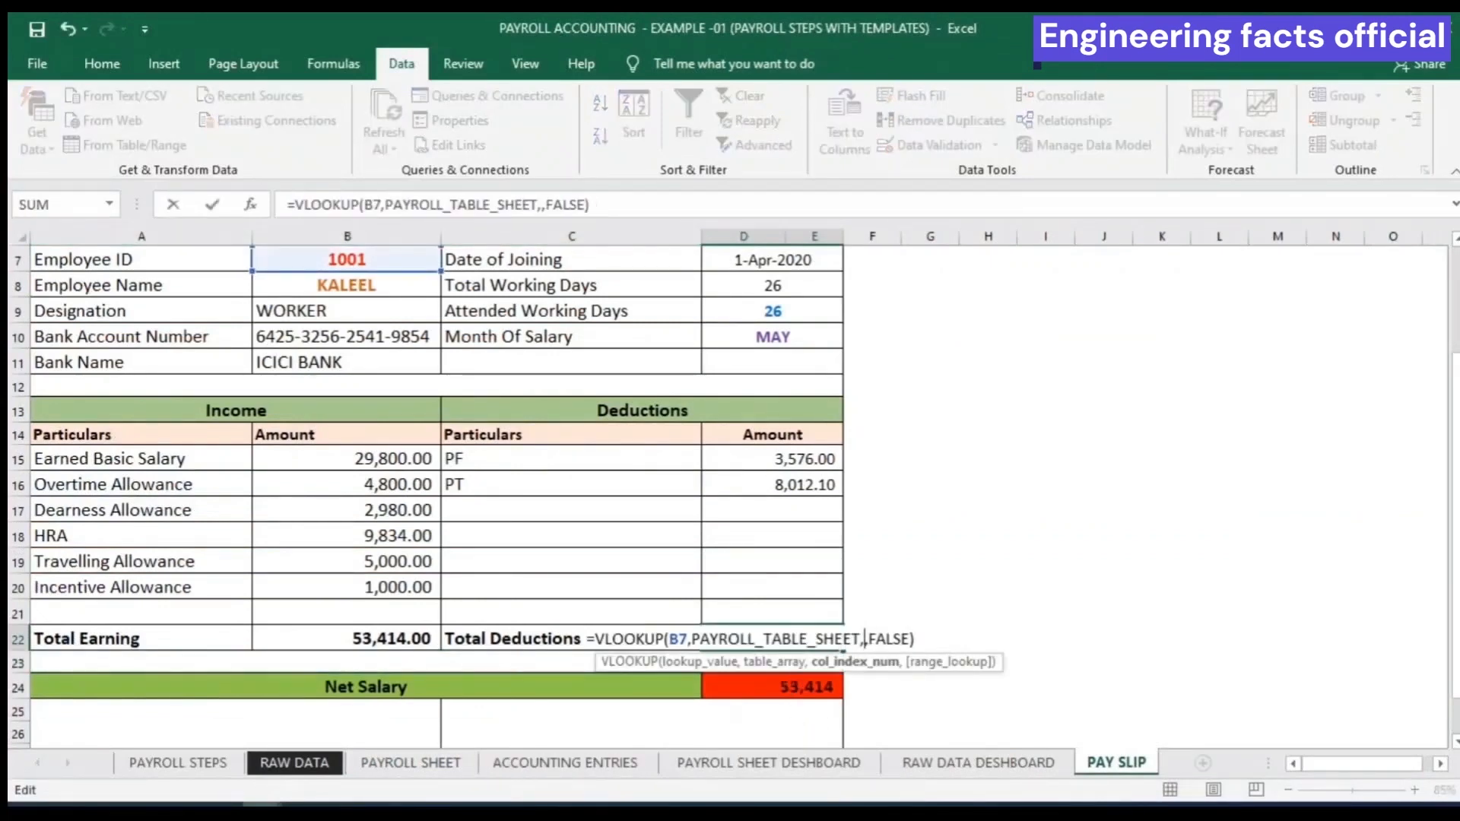
key(Return)
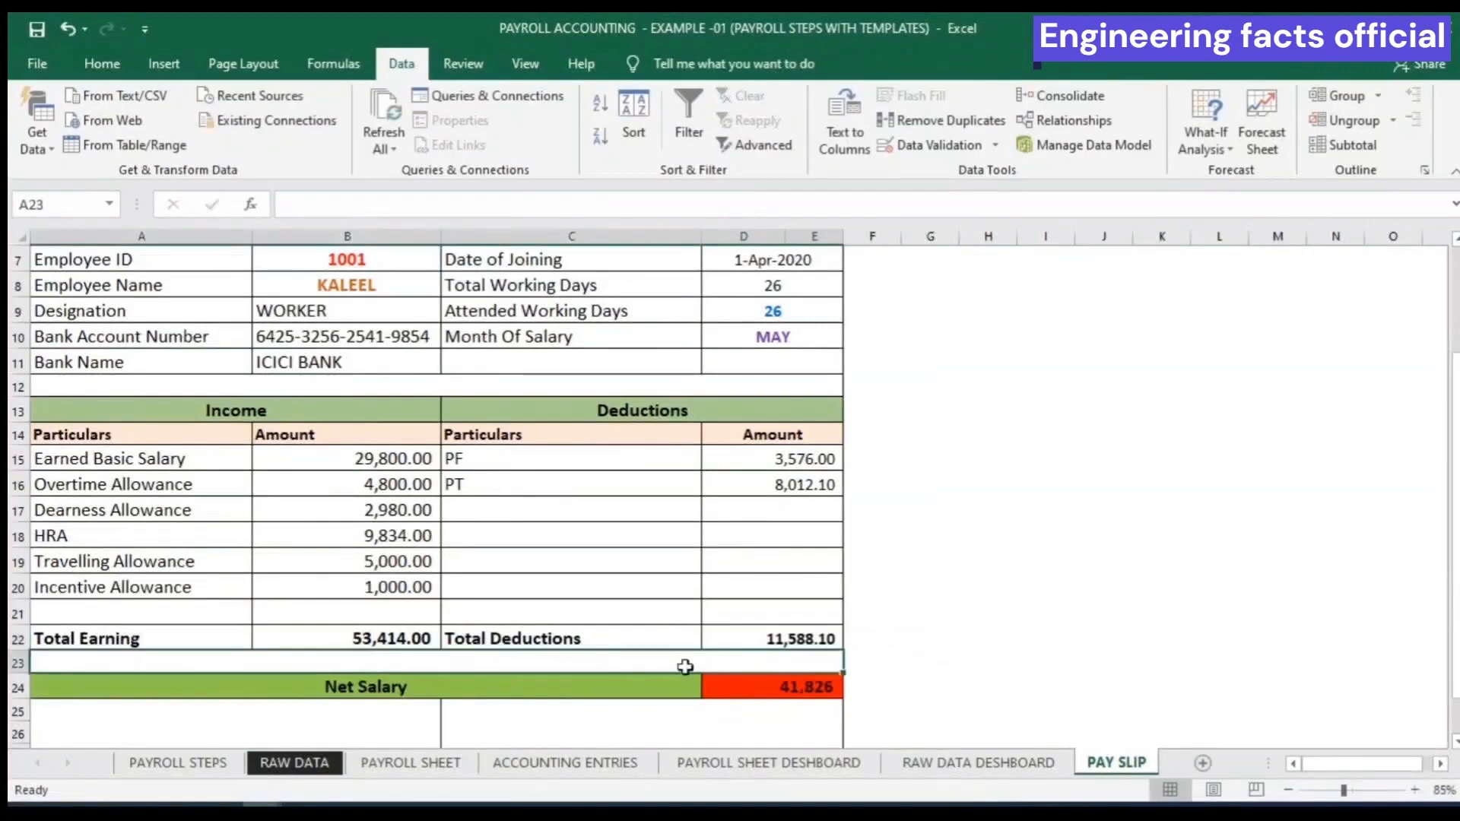
Re-enter the Net Salary formula in D24 as =B22-D22 and compare its result with the employee's net salary in PAYROLL SHEET
scroll(202, 571, down, 1)
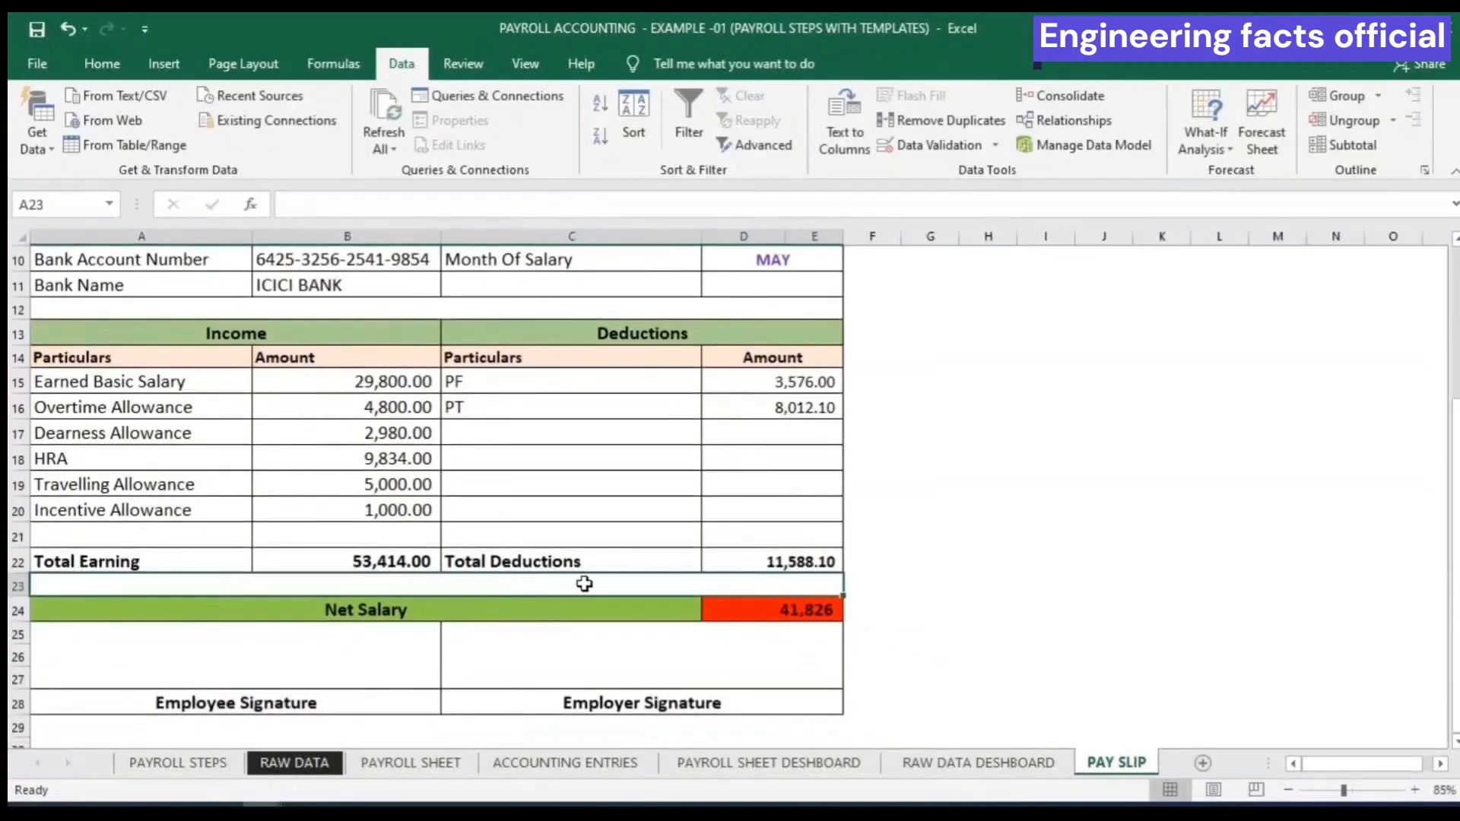
click(783, 612)
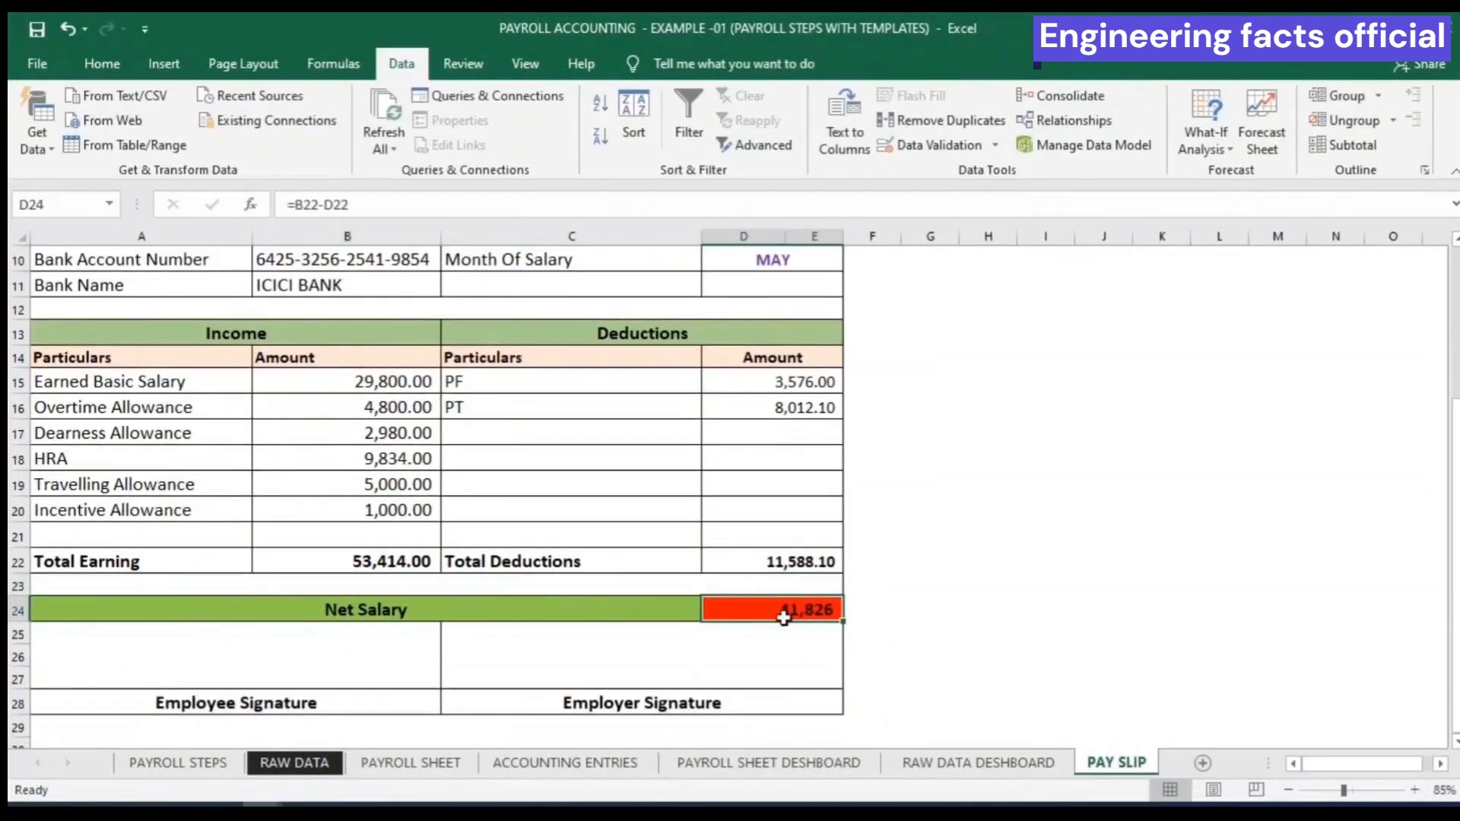
key(Delete)
text(=)
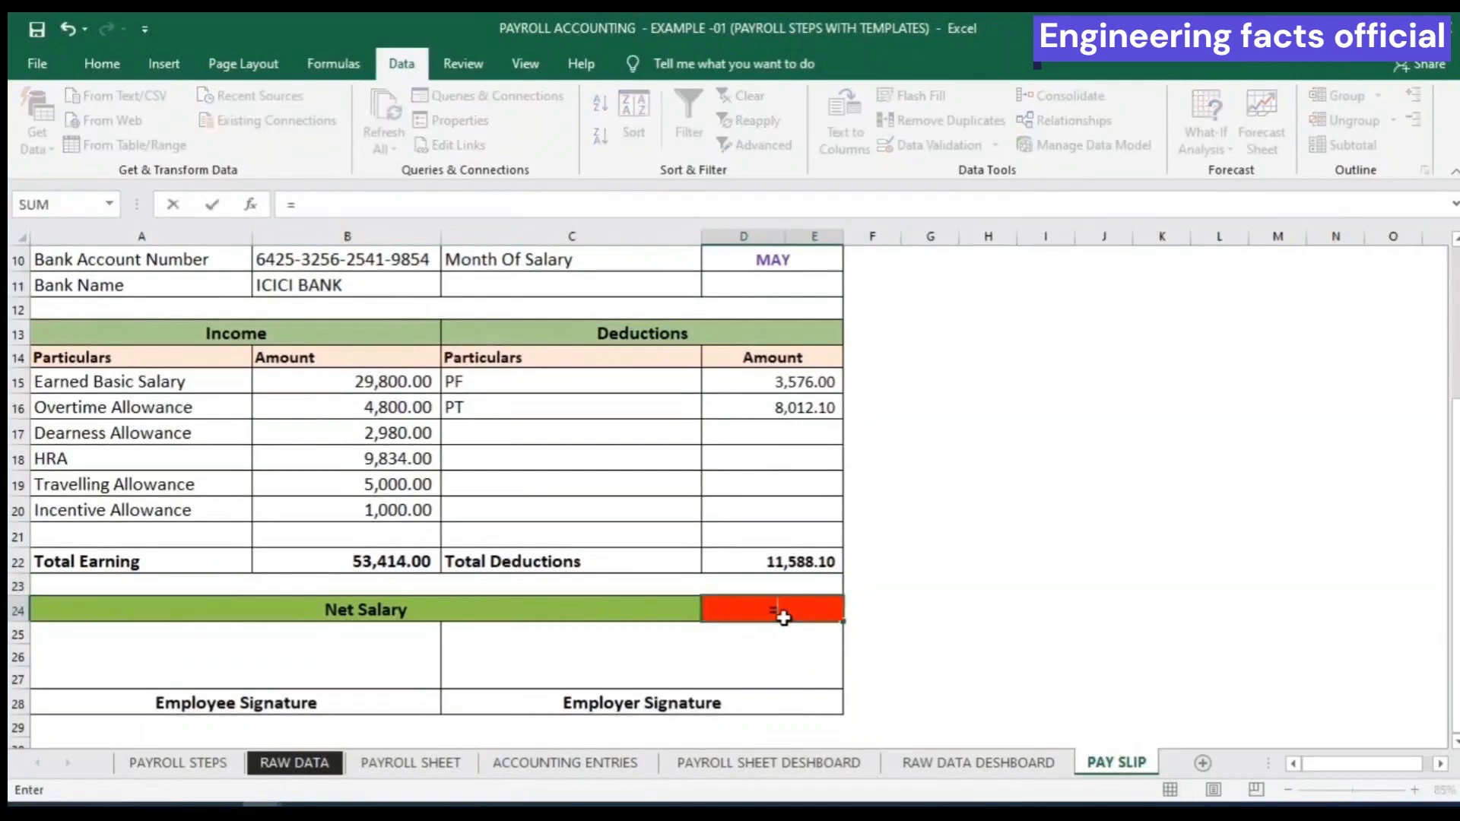
click(328, 568)
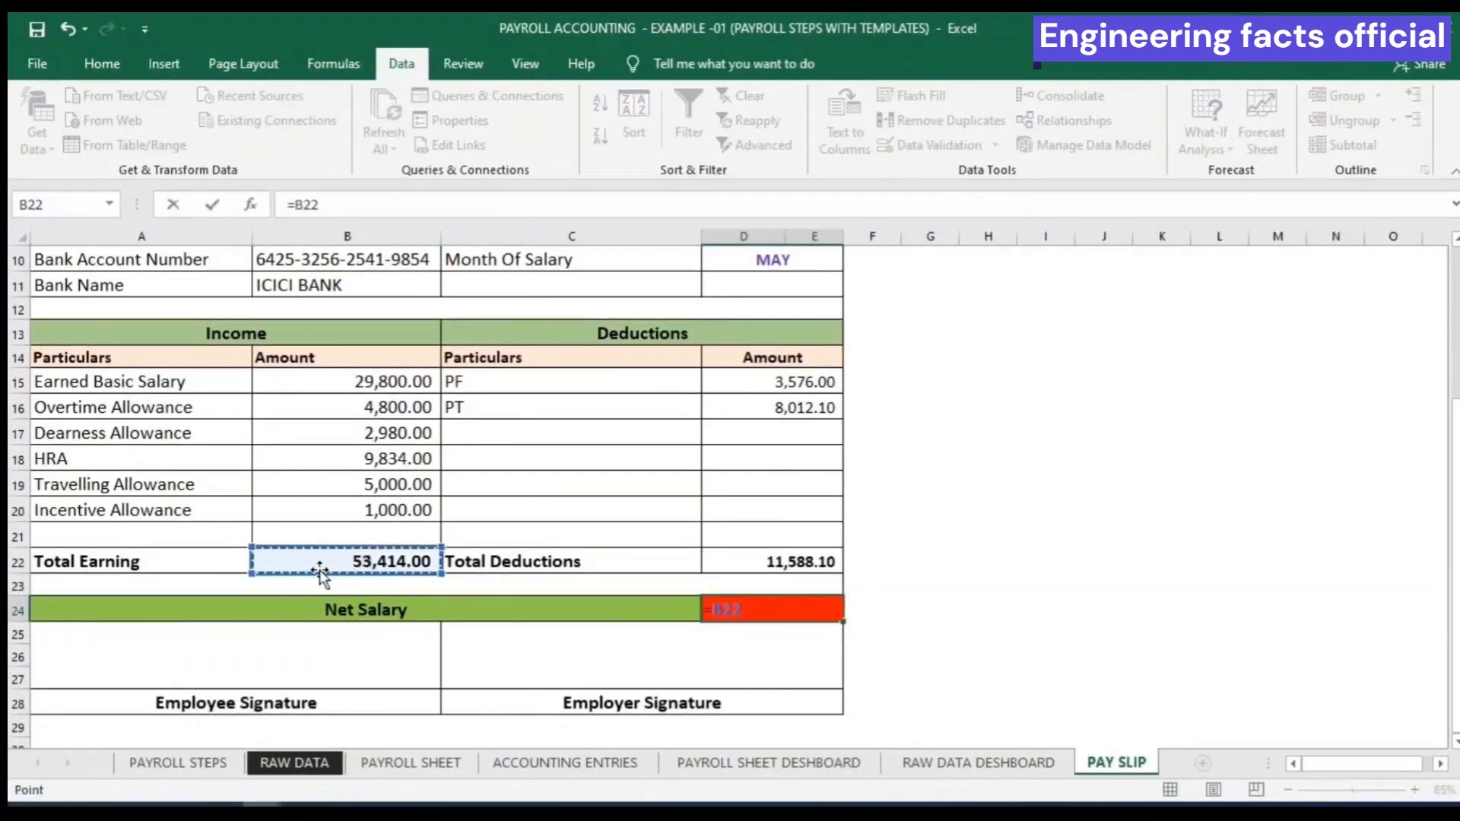
text(-)
click(806, 564)
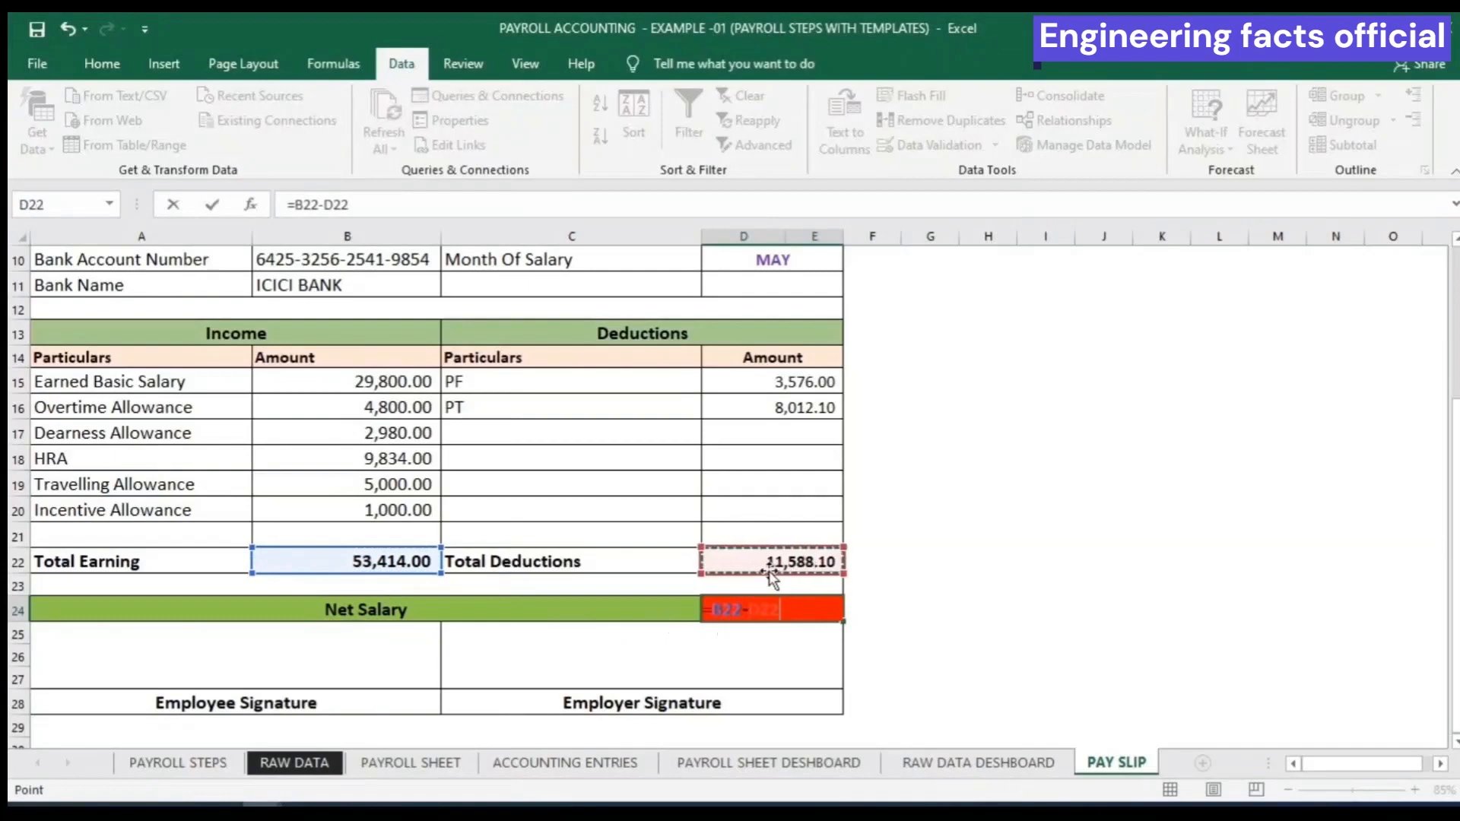
key(Return)
click(932, 609)
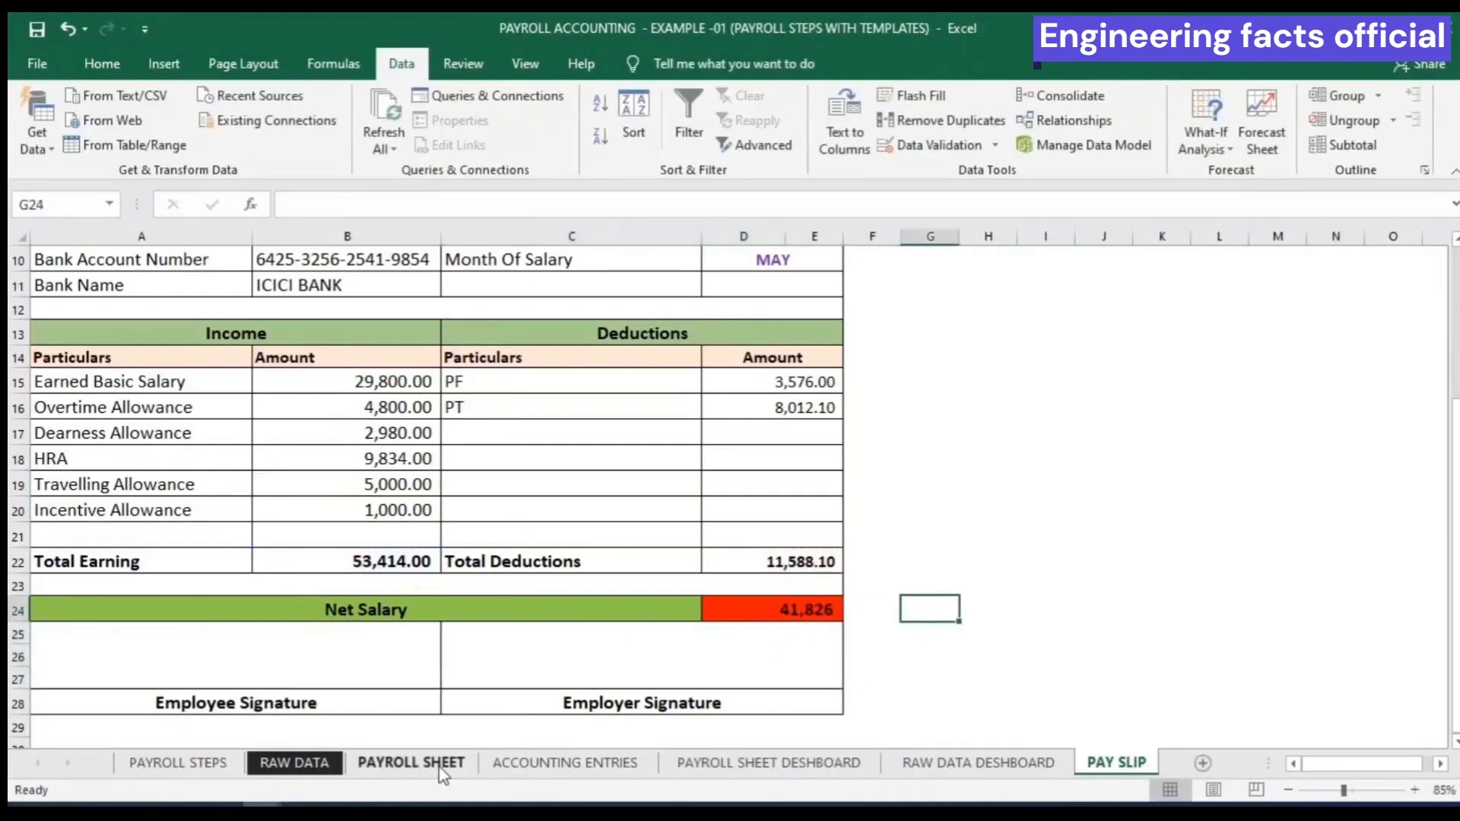
click(410, 763)
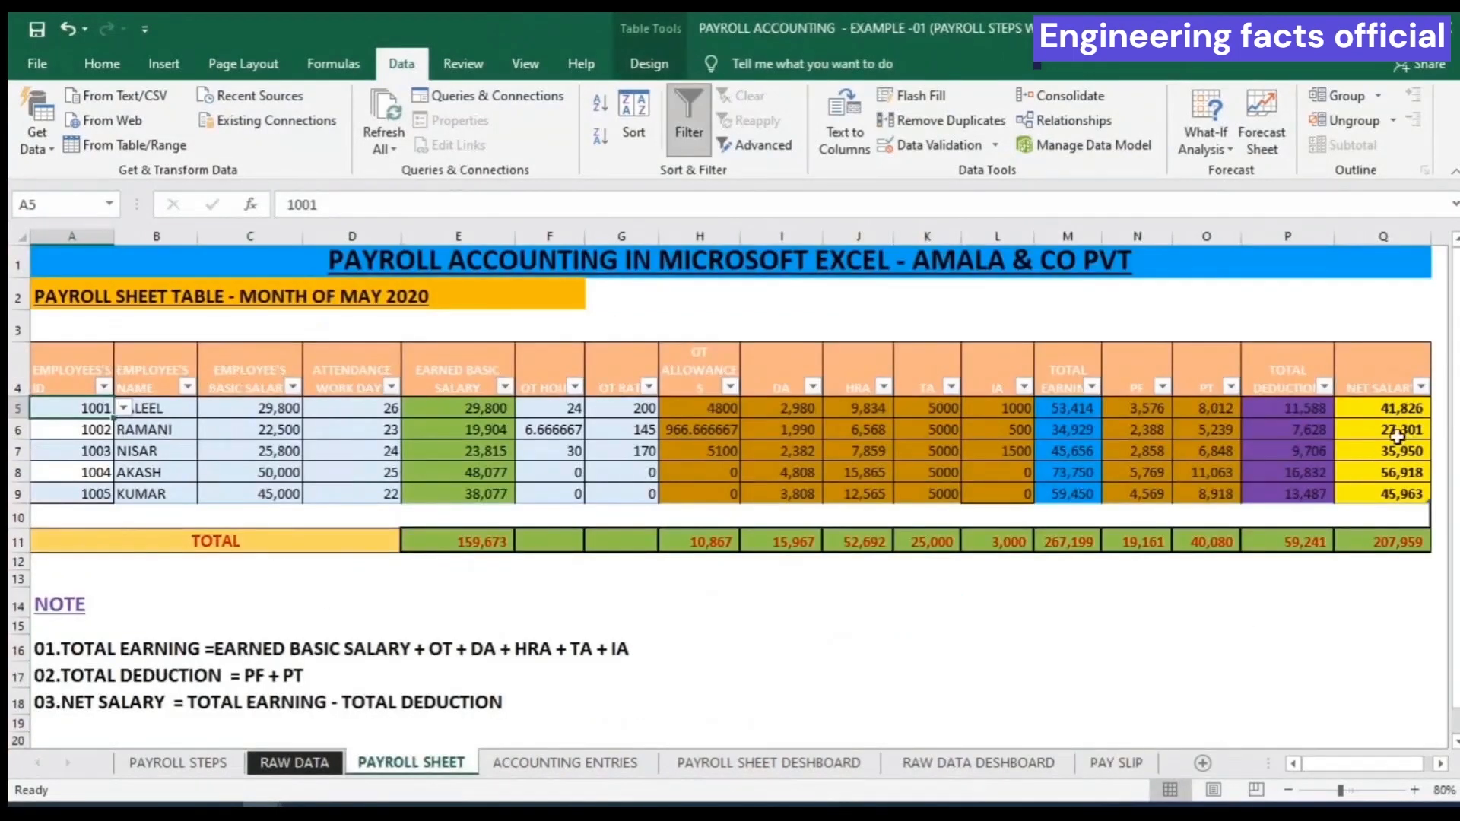
click(1113, 761)
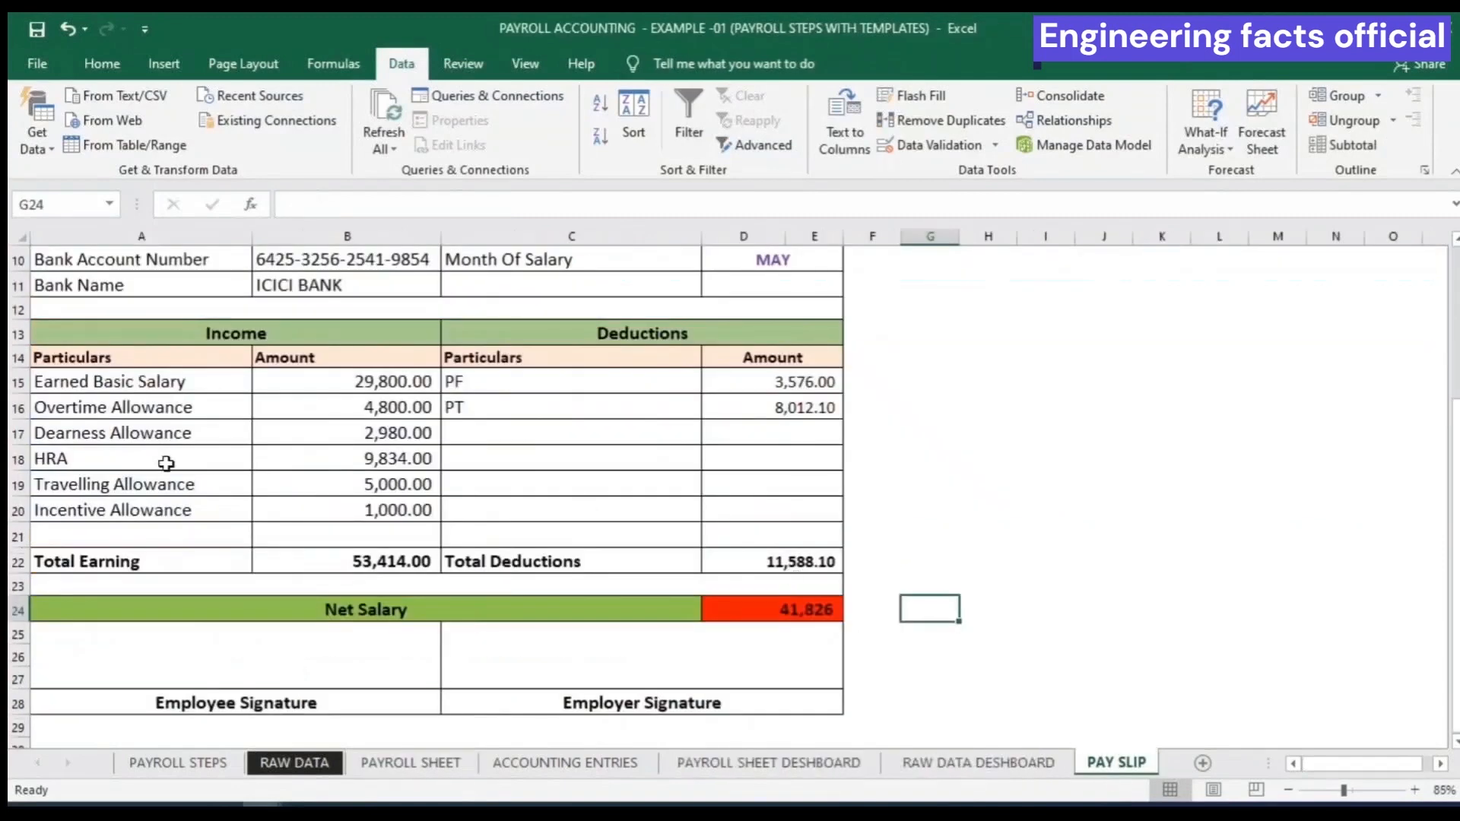
Choose the second employee's ID in cell B7 of the pay slip and check the resulting net salary against PAYROLL SHEET
scroll(166, 463, up, 3)
click(388, 448)
click(391, 429)
scroll(411, 425, down, 1)
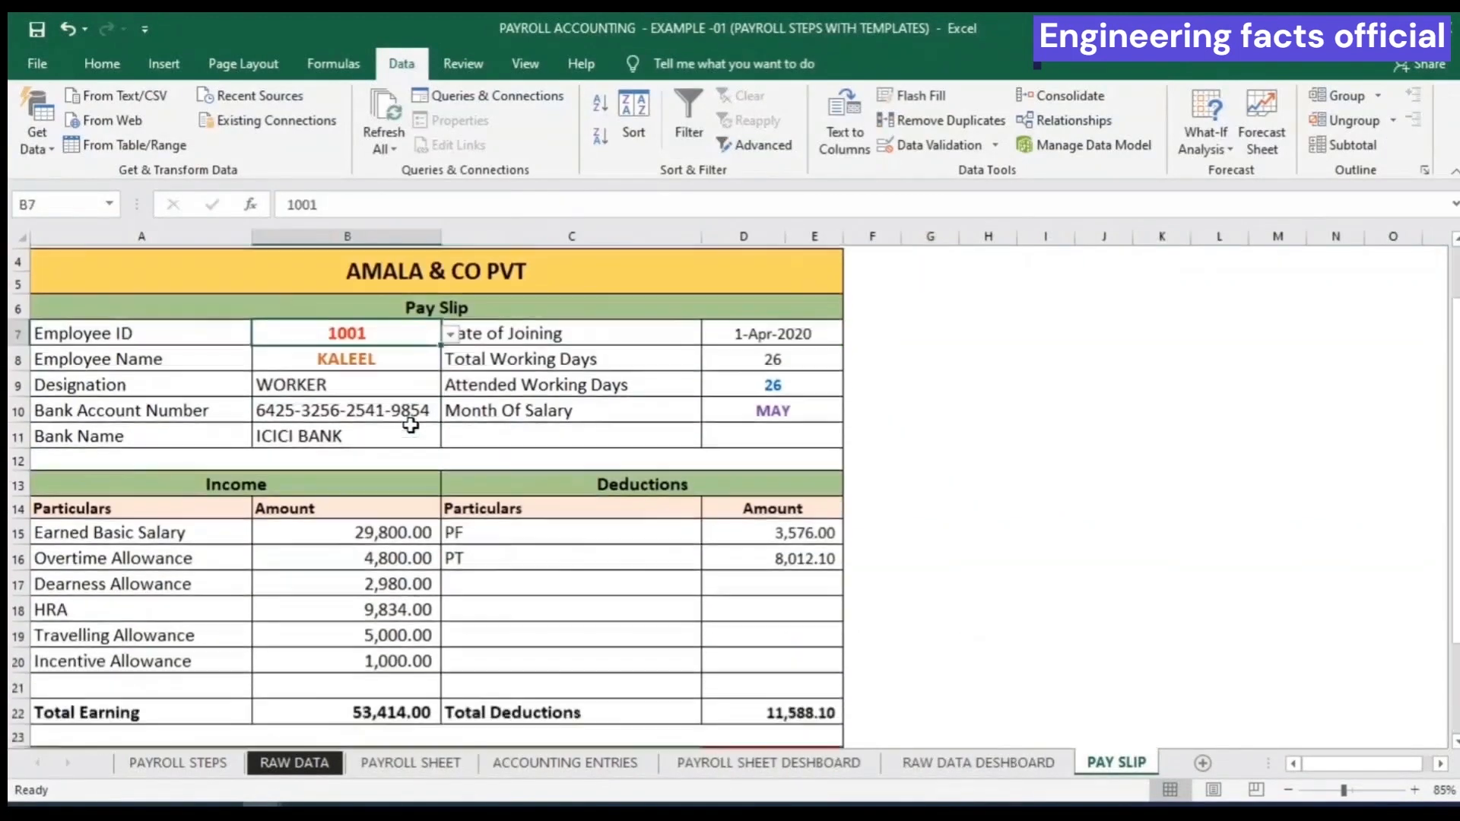
click(451, 334)
click(333, 369)
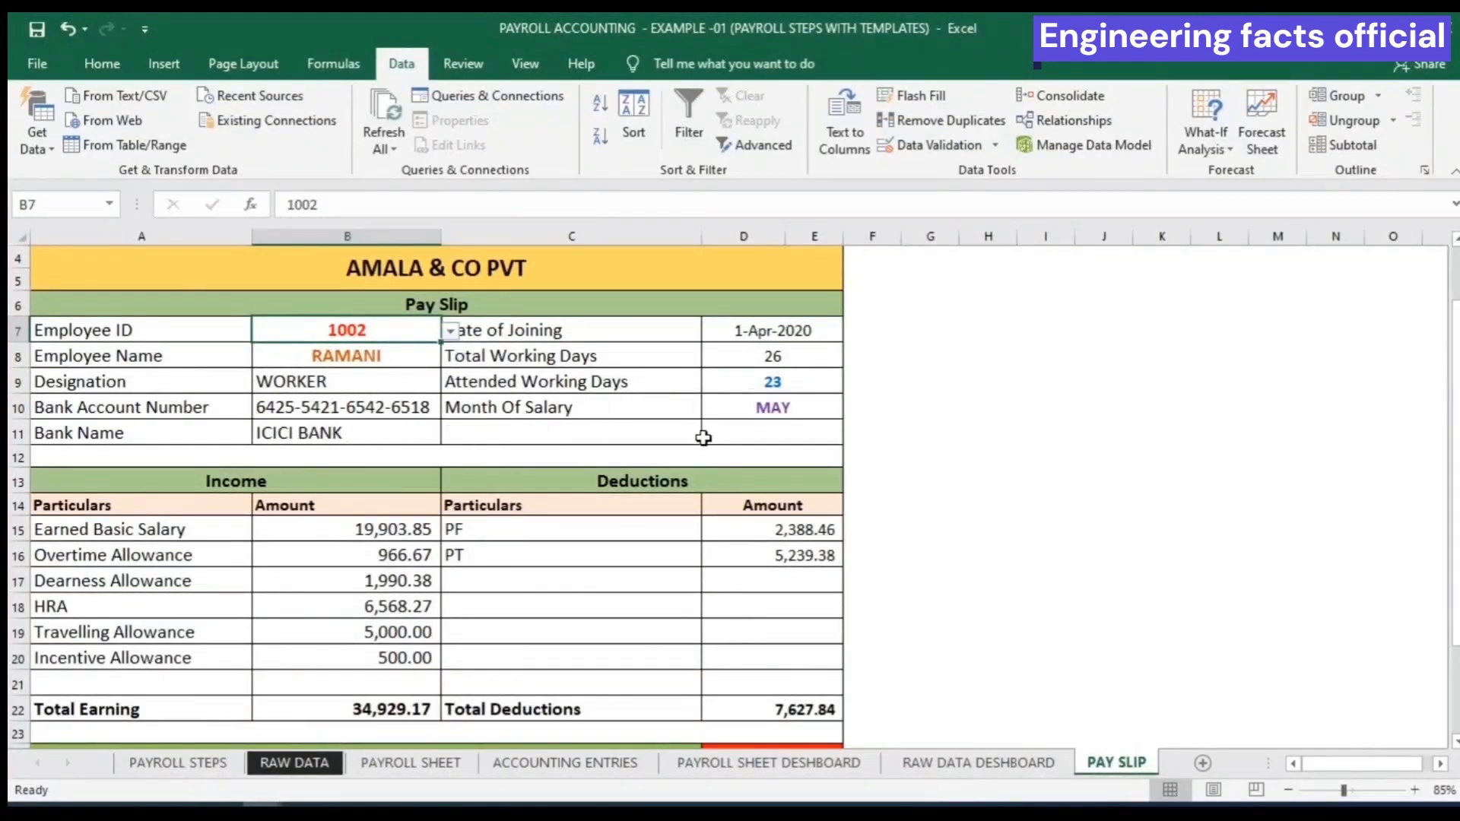
scroll(703, 437, down, 2)
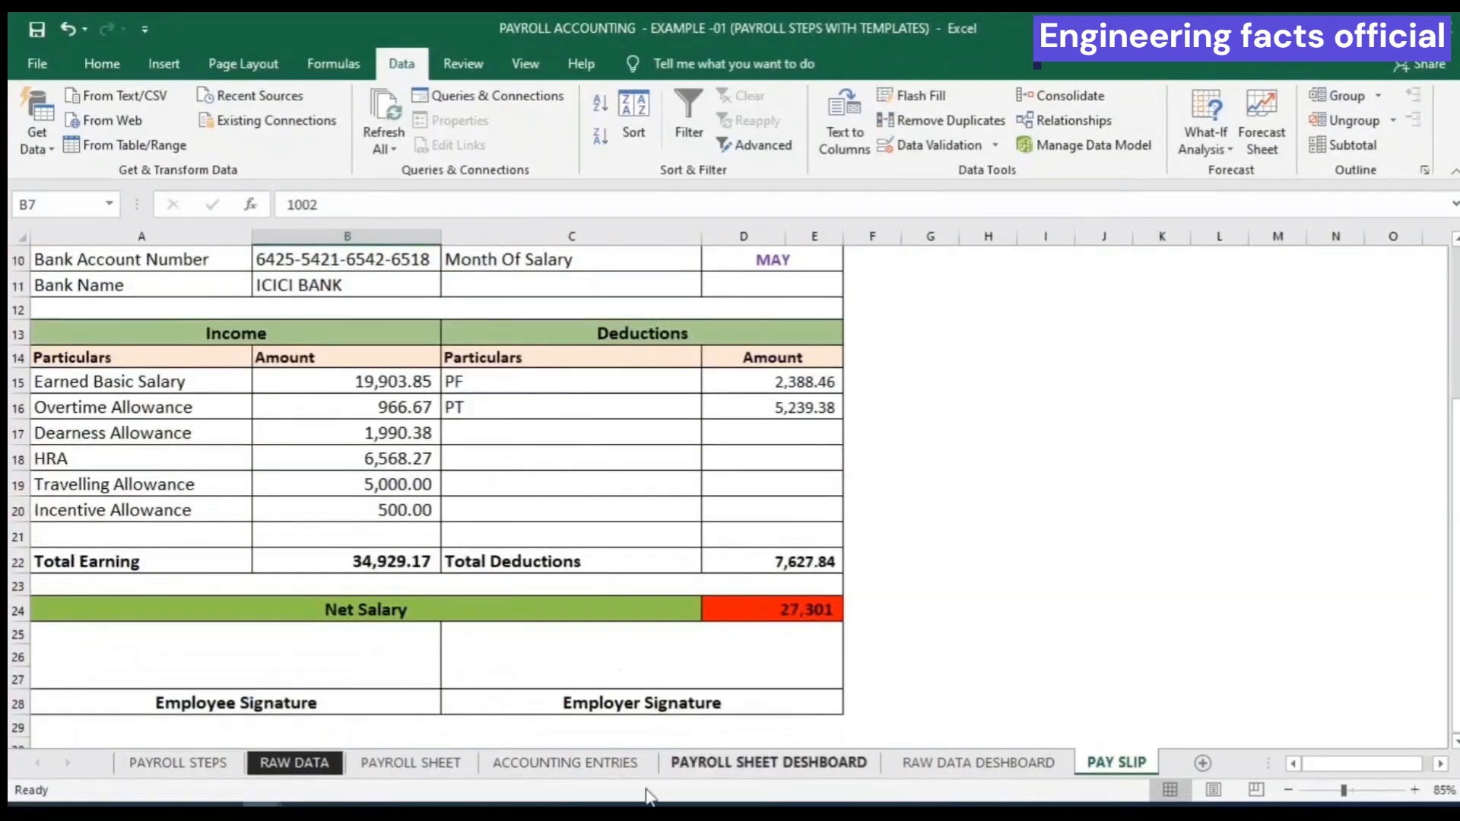
click(428, 766)
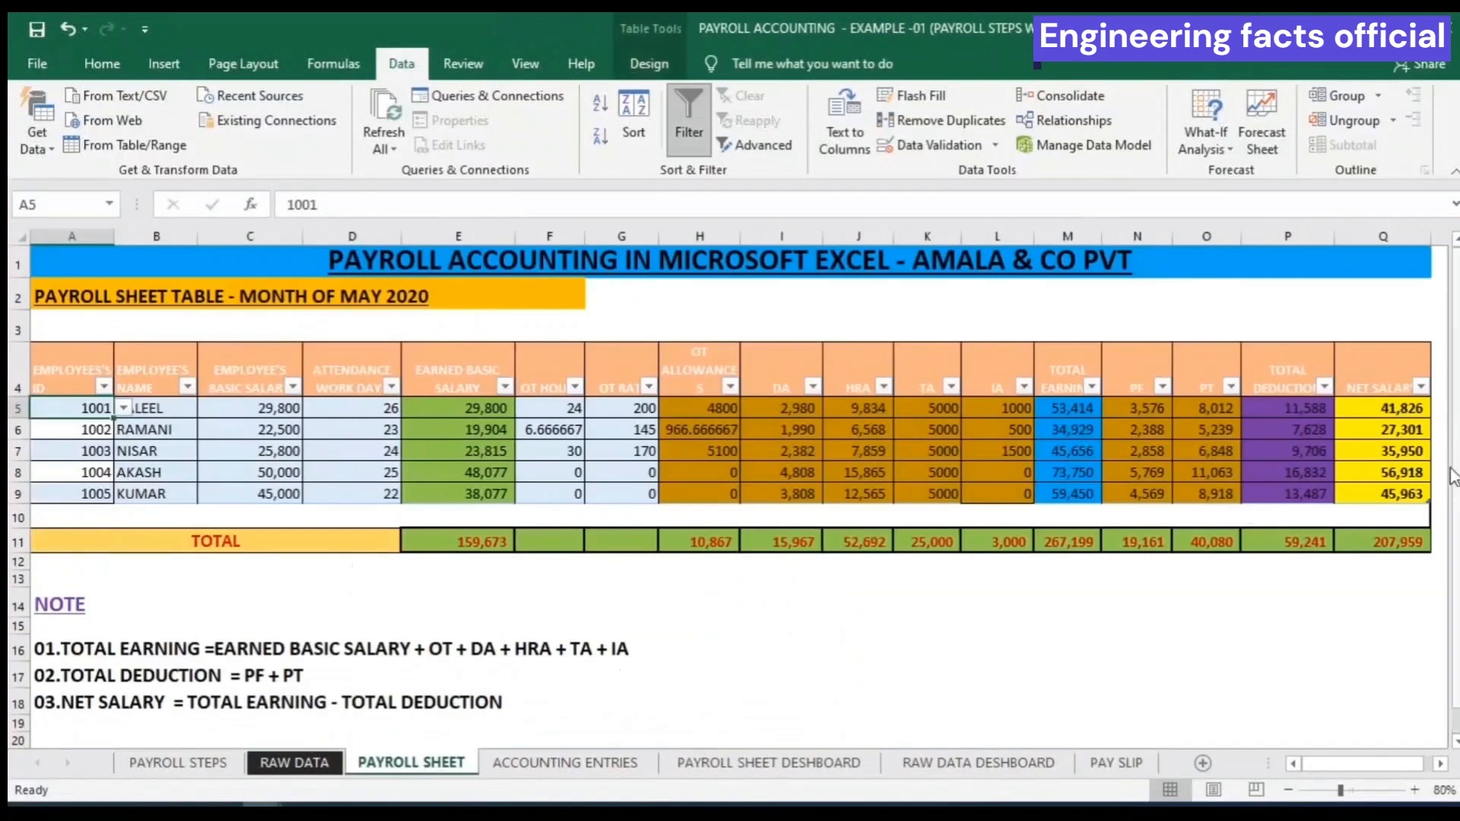
click(1106, 763)
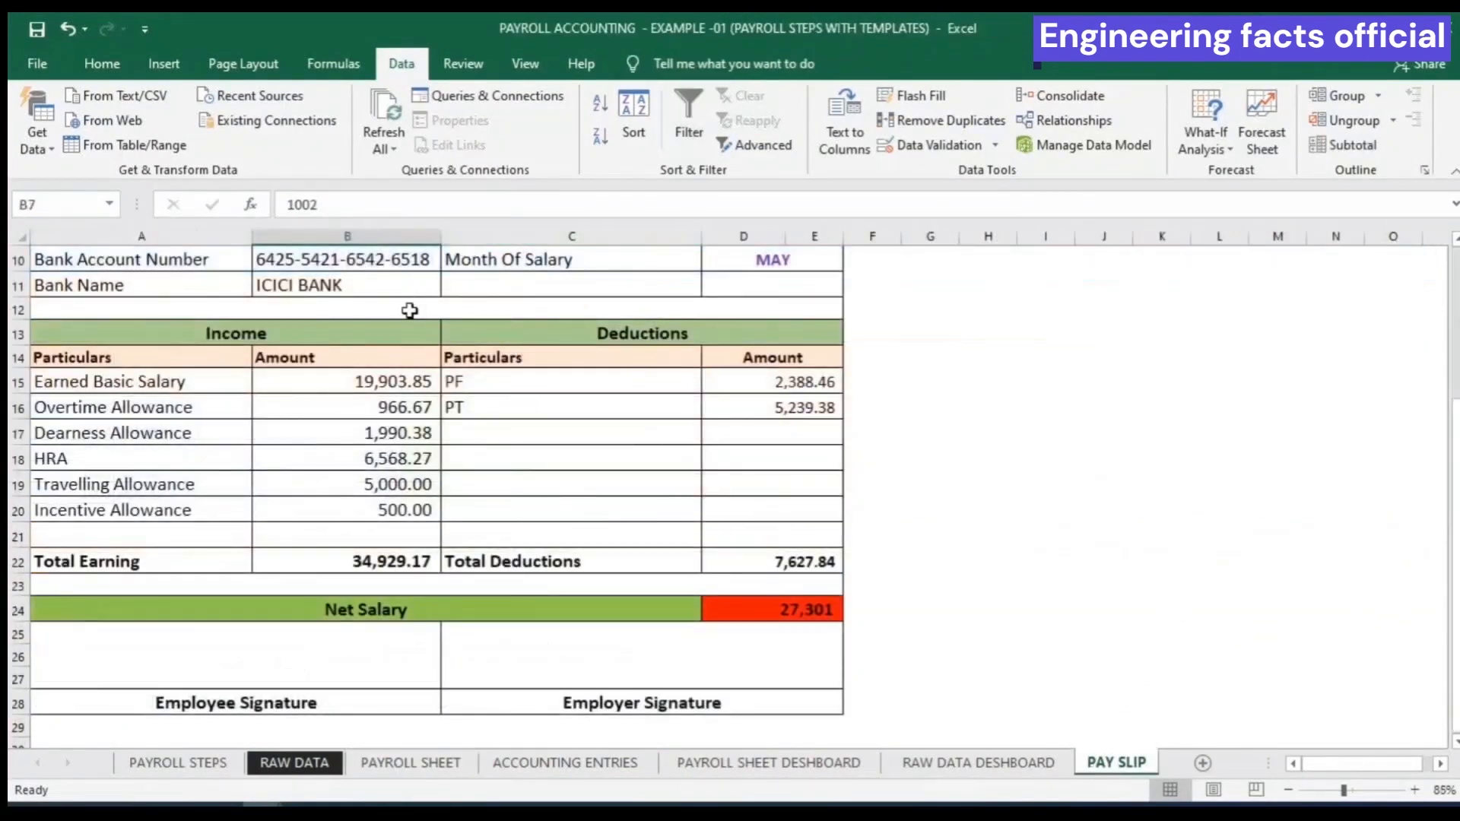
Choose the last employee's ID in cell B7 of the pay slip and compare the filled values with that employee's row in PAYROLL SHEET
scroll(415, 326, up, 3)
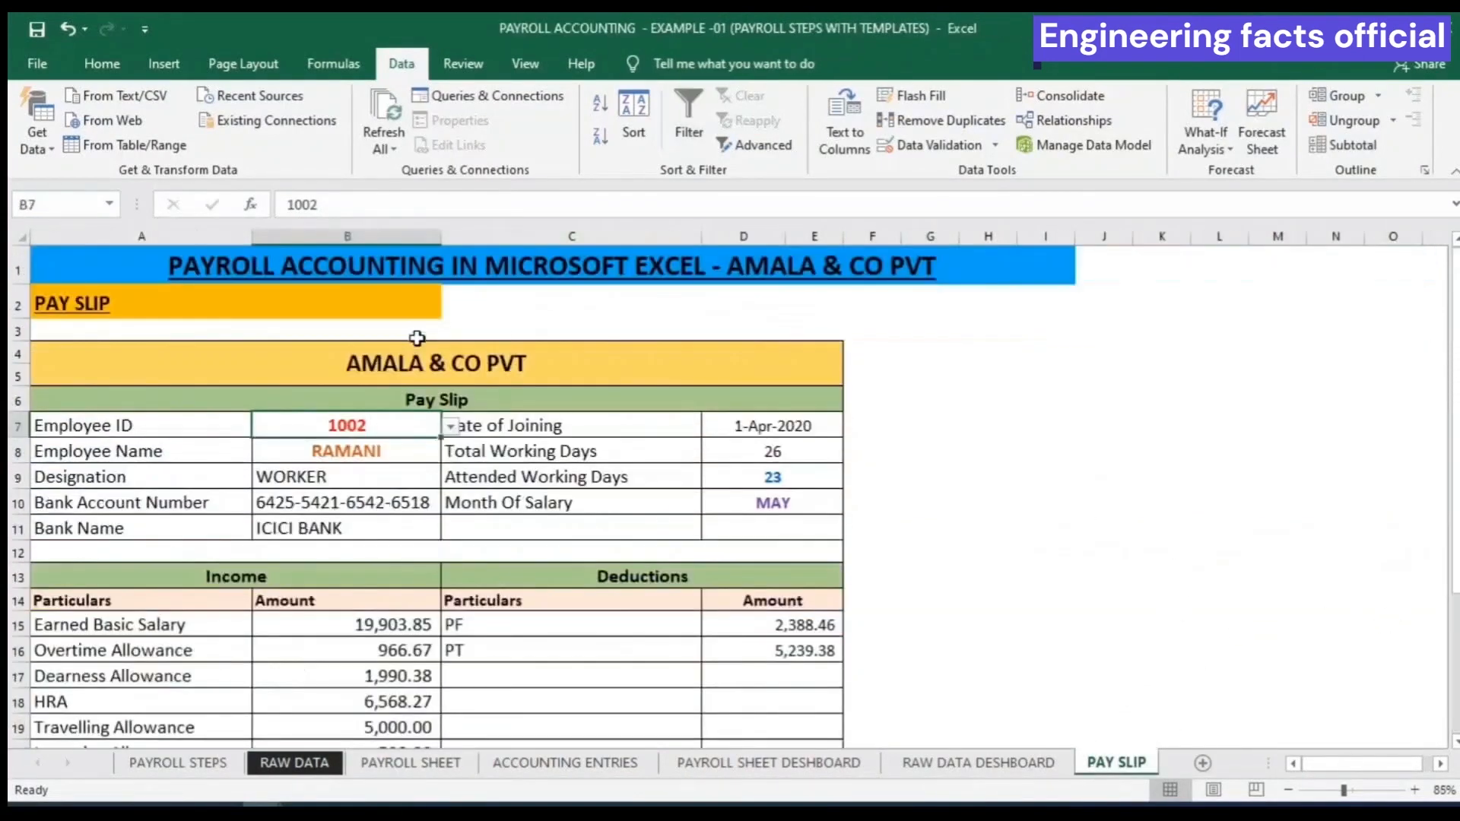
click(450, 427)
click(358, 494)
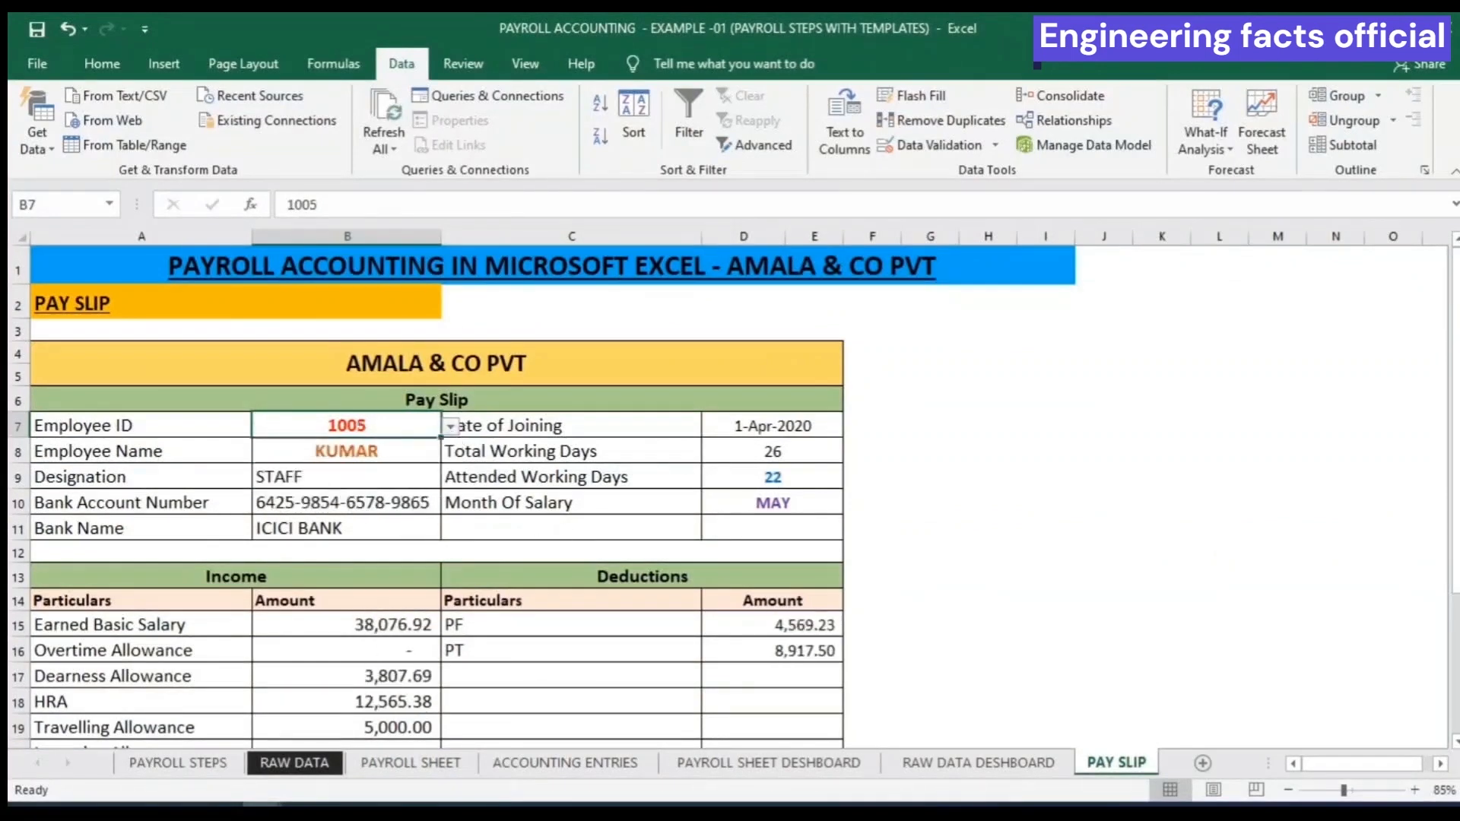
scroll(817, 586, down, 2)
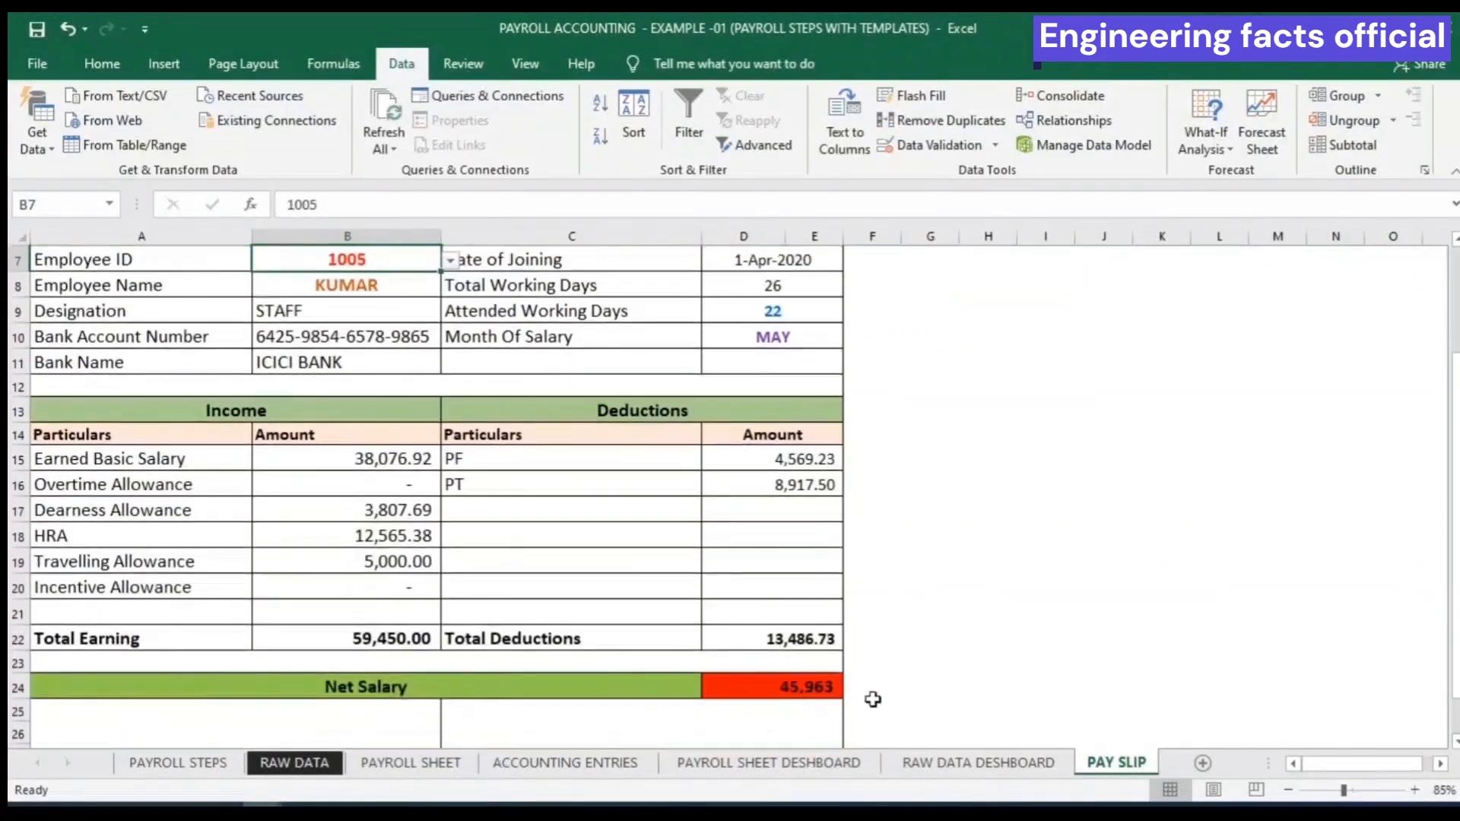
click(411, 762)
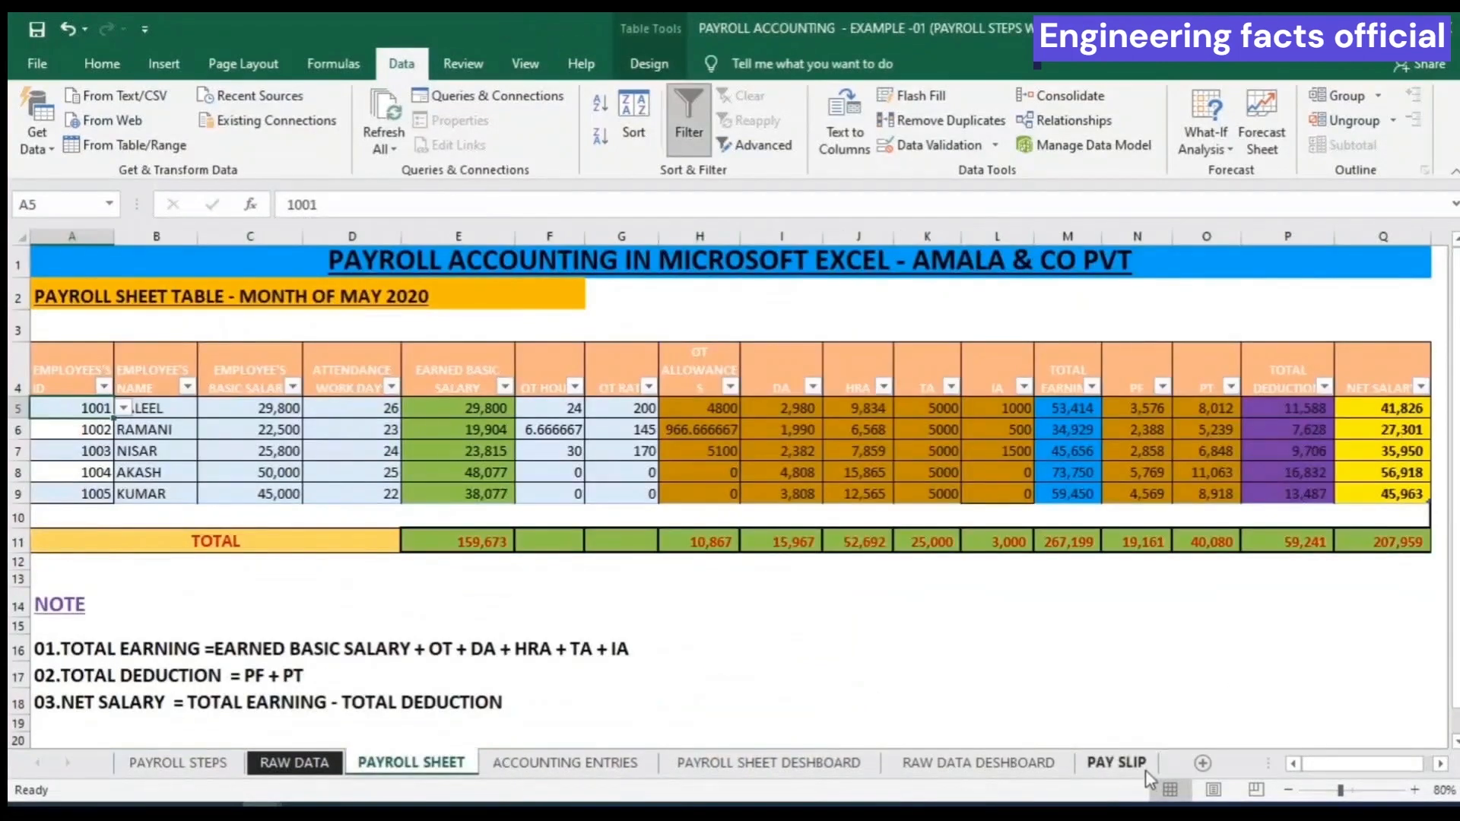
click(1116, 763)
scroll(719, 644, up, 2)
scroll(719, 639, down, 1)
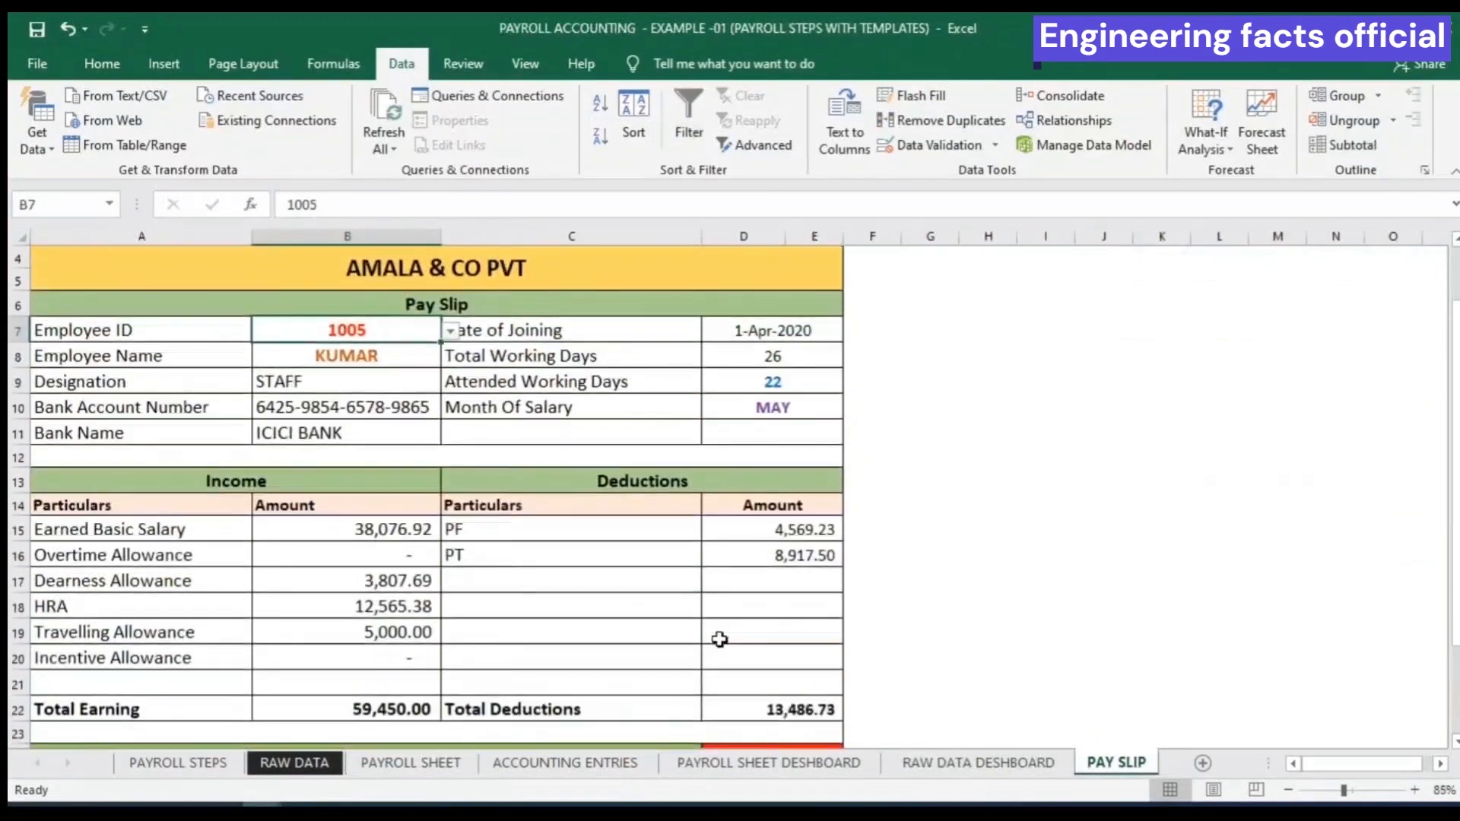
scroll(719, 639, up, 1)
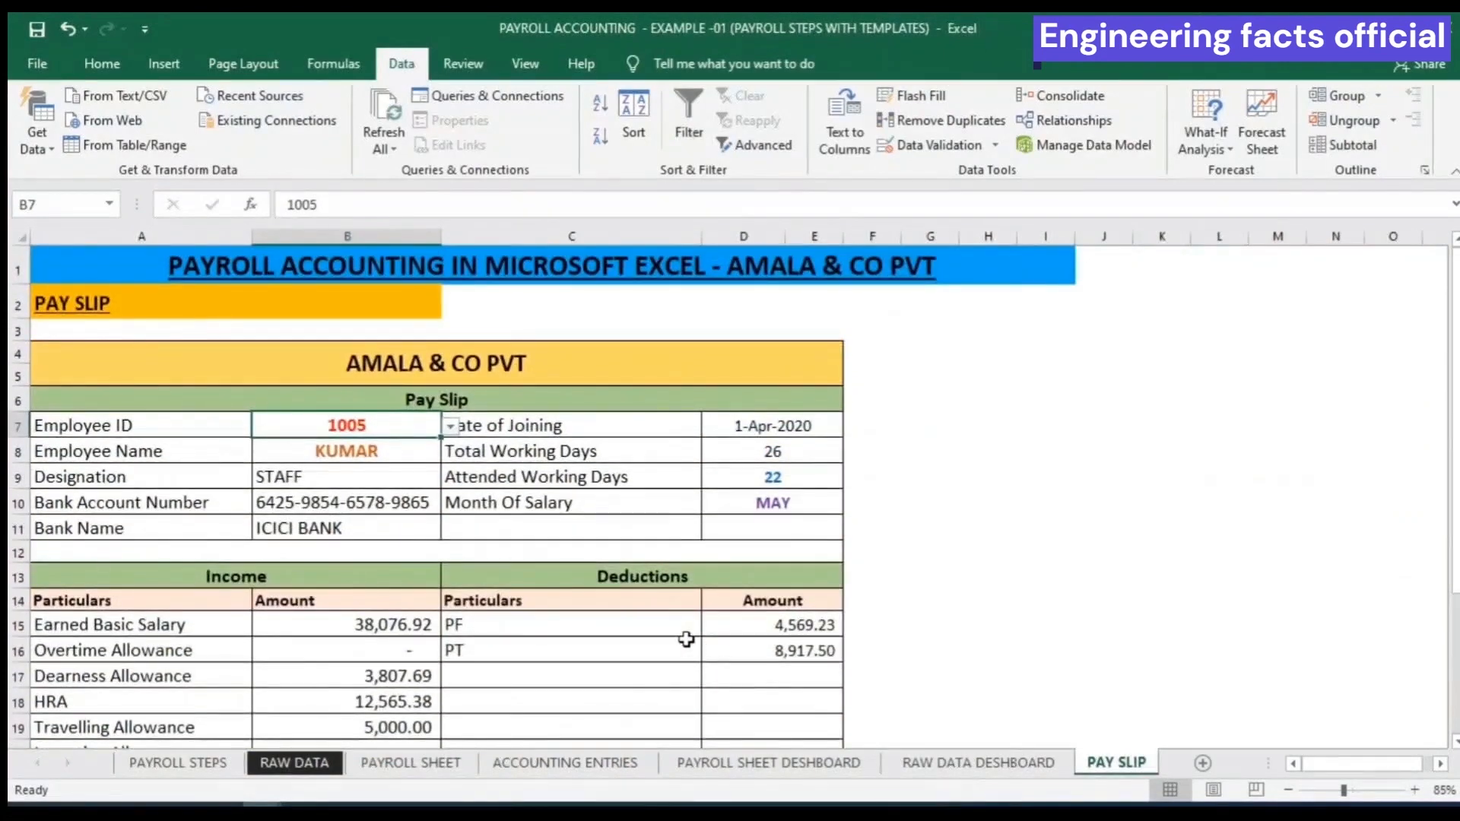